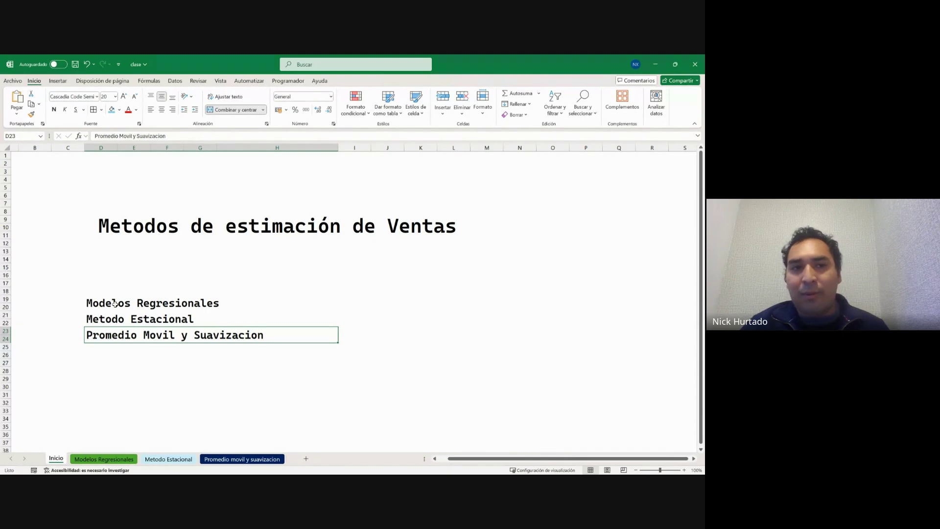
Open the Modelos Regresionales sheet and enlarge its view to about 149%, with the Regresión Lineal Simple heading in sight.
{"action": "left_click", "coordinate": [109, 459]}
{"action": "scroll", "coordinate": [154, 191], "scroll_direction": "up", "scroll_amount": 4, "text": "ctrl"}
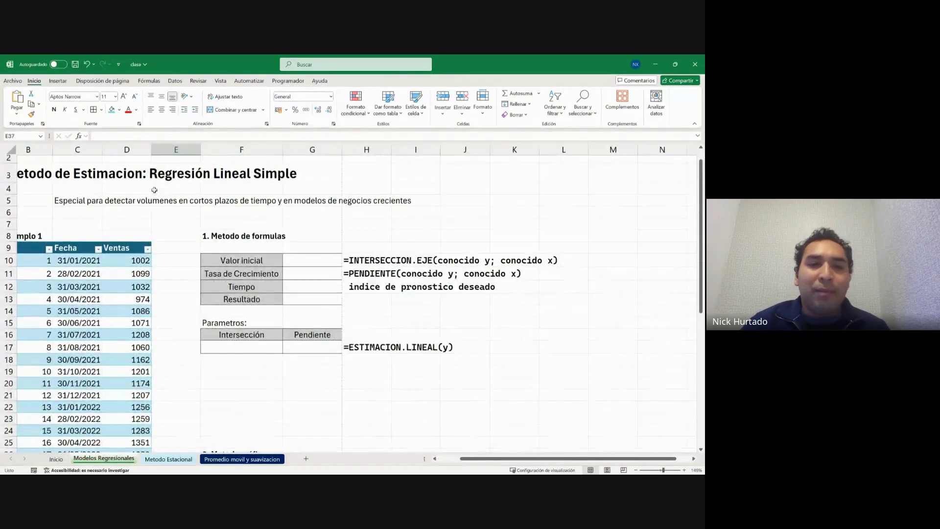
{"action": "scroll", "coordinate": [154, 190], "scroll_direction": "up", "scroll_amount": 1}
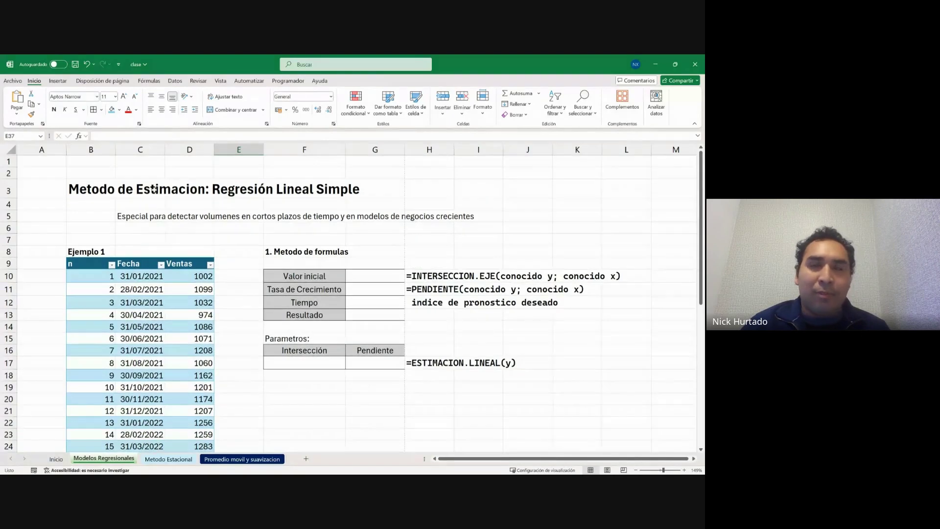
{"action": "scroll", "coordinate": [155, 190], "scroll_direction": "down", "scroll_amount": 1}
{"action": "scroll", "coordinate": [231, 219], "scroll_direction": "up", "scroll_amount": 2}
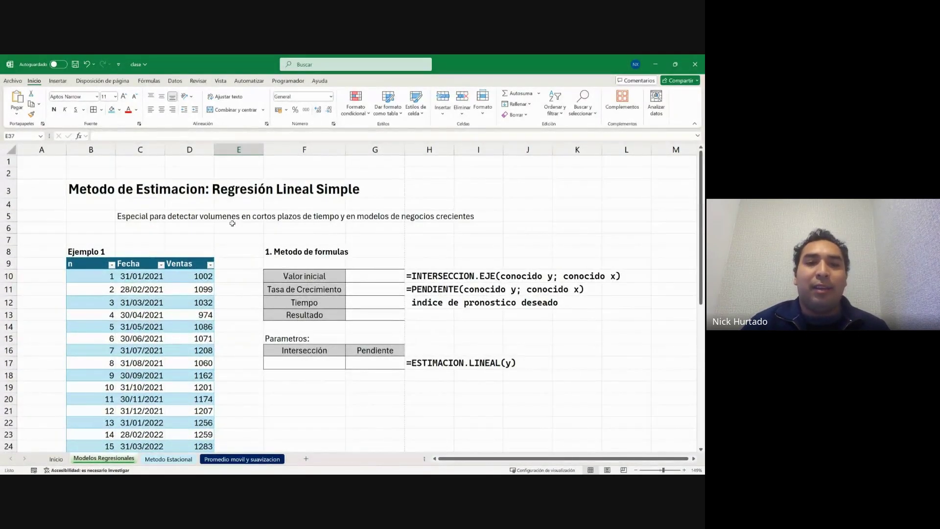
{"action": "scroll", "coordinate": [232, 223], "scroll_direction": "down", "scroll_amount": 1}
{"action": "scroll", "coordinate": [232, 224], "scroll_direction": "up", "scroll_amount": 1}
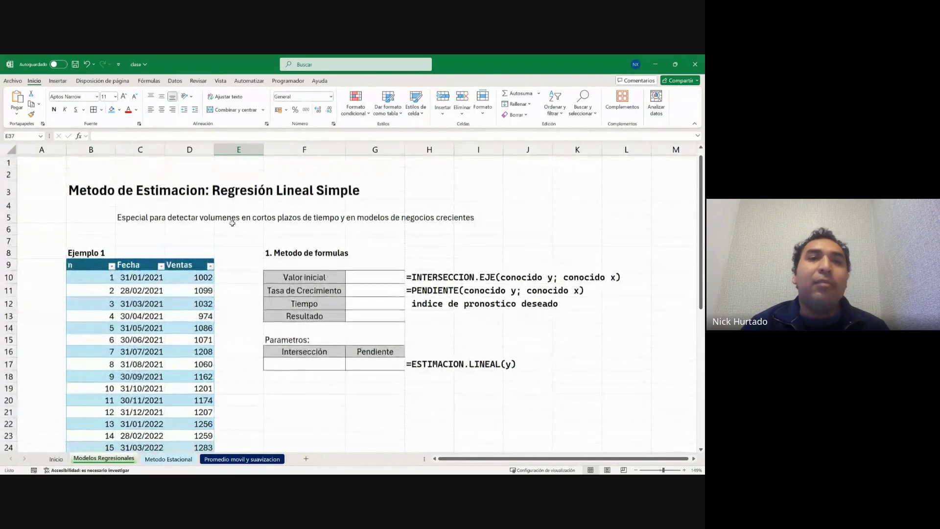
{"action": "scroll", "coordinate": [232, 224], "scroll_direction": "right", "scroll_amount": 1}
{"action": "scroll", "coordinate": [232, 224], "scroll_direction": "down", "scroll_amount": 2}
{"action": "scroll", "coordinate": [232, 223], "scroll_direction": "up", "scroll_amount": 2}
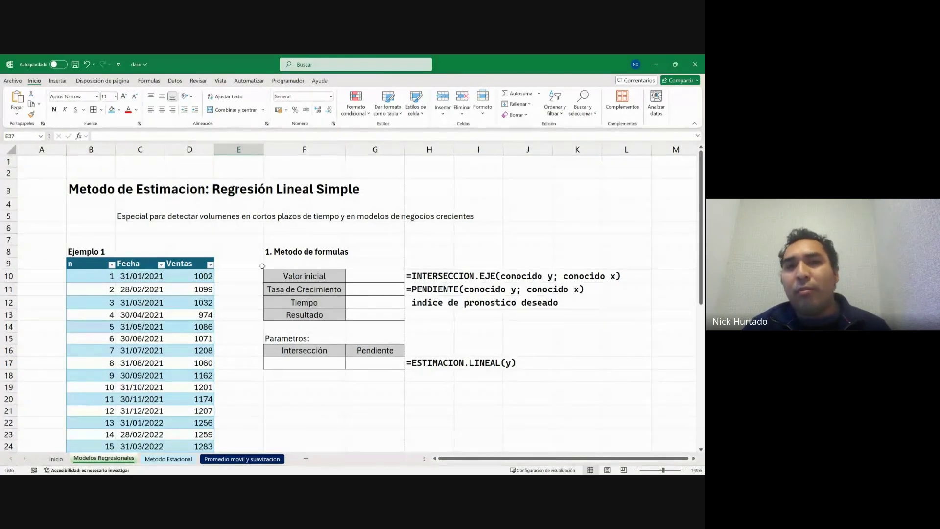
{"action": "scroll", "coordinate": [262, 266], "scroll_direction": "down", "scroll_amount": 1}
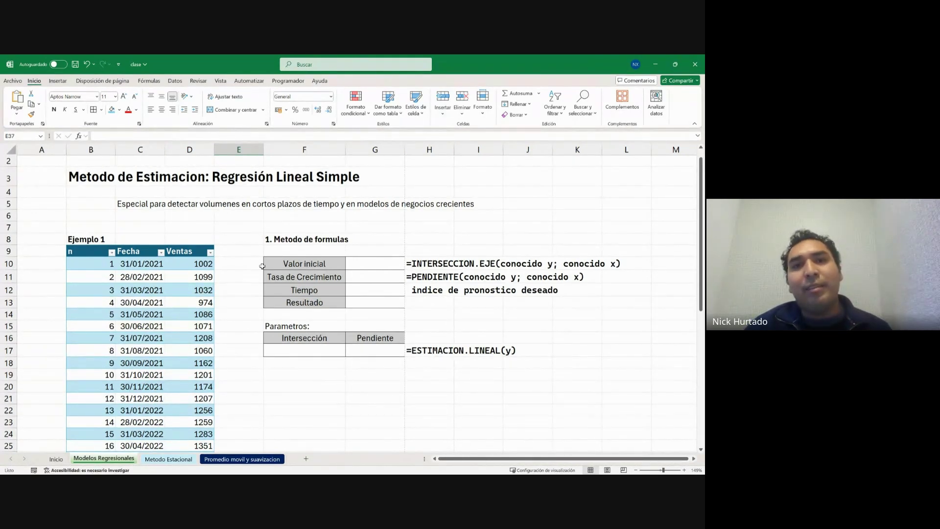
{"action": "scroll", "coordinate": [262, 266], "scroll_direction": "down", "scroll_amount": 2}
{"action": "scroll", "coordinate": [402, 271], "scroll_direction": "up", "scroll_amount": 3}
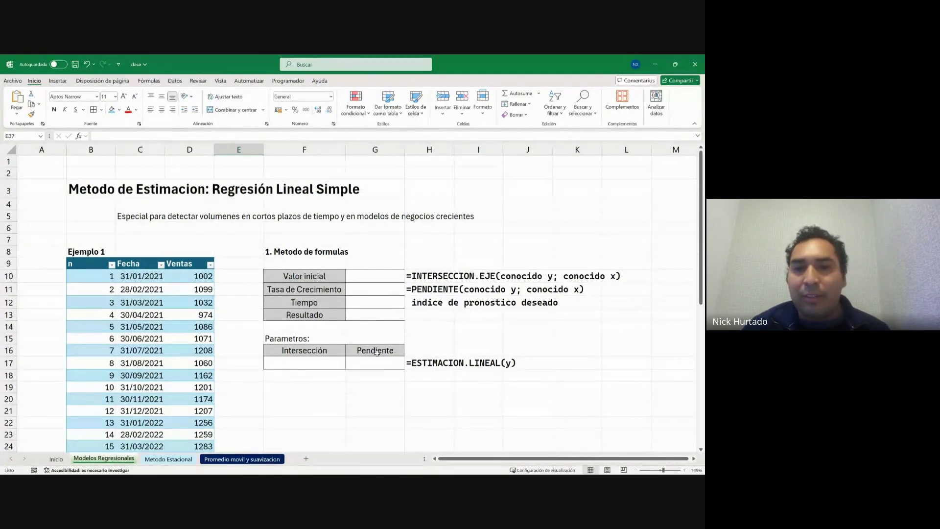
Look over the sheet's formula, graphic and statistical method sections and the Ejemplo 1 sales table.
{"action": "left_click", "coordinate": [371, 278]}
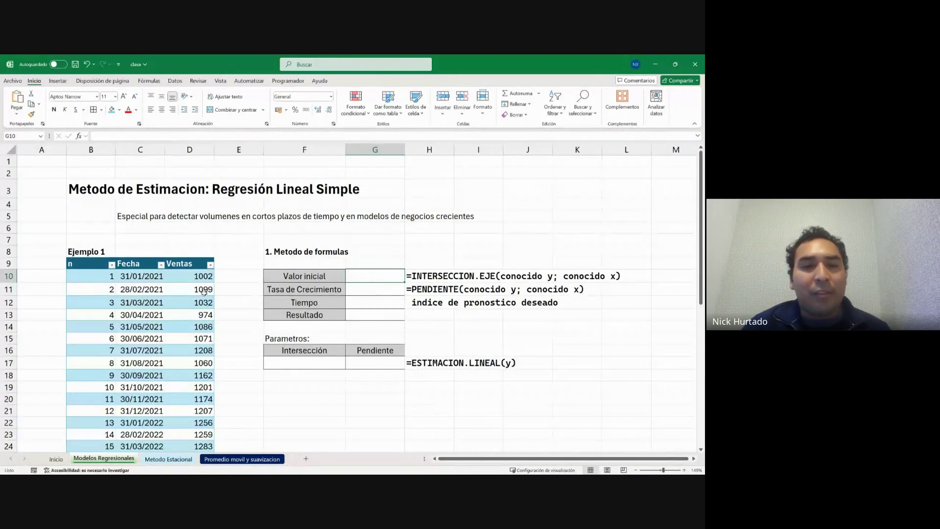
{"action": "scroll", "coordinate": [204, 292], "scroll_direction": "down", "scroll_amount": 2}
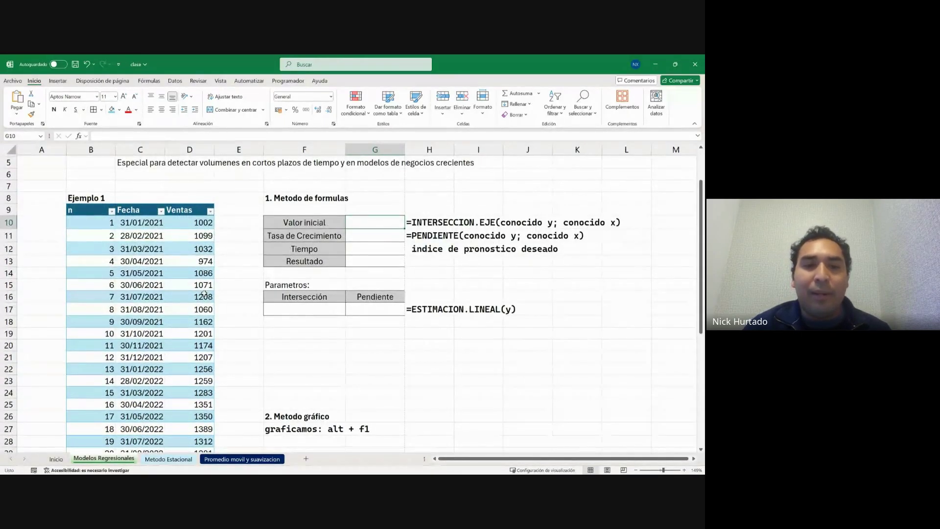
{"action": "scroll", "coordinate": [248, 274], "scroll_direction": "up", "scroll_amount": 1}
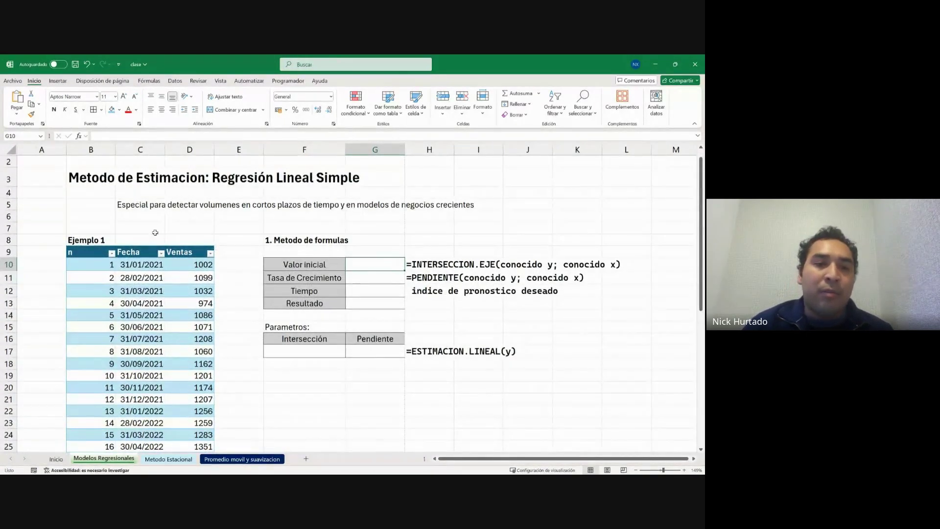
{"action": "scroll", "coordinate": [195, 312], "scroll_direction": "down", "scroll_amount": 12}
{"action": "scroll", "coordinate": [195, 312], "scroll_direction": "up", "scroll_amount": 12}
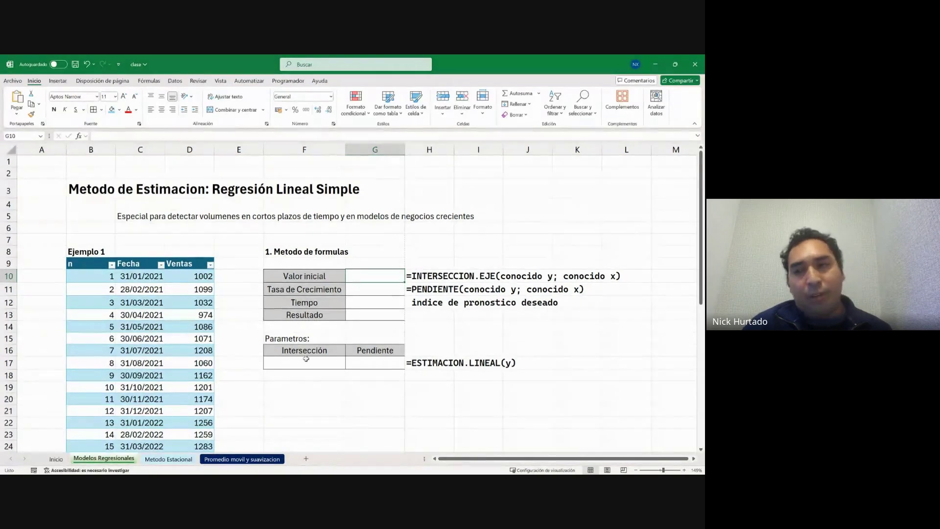
{"action": "scroll", "coordinate": [445, 324], "scroll_direction": "right", "scroll_amount": 1}
{"action": "scroll", "coordinate": [445, 325], "scroll_direction": "right", "scroll_amount": 1}
{"action": "scroll", "coordinate": [446, 325], "scroll_direction": "down", "scroll_amount": 6}
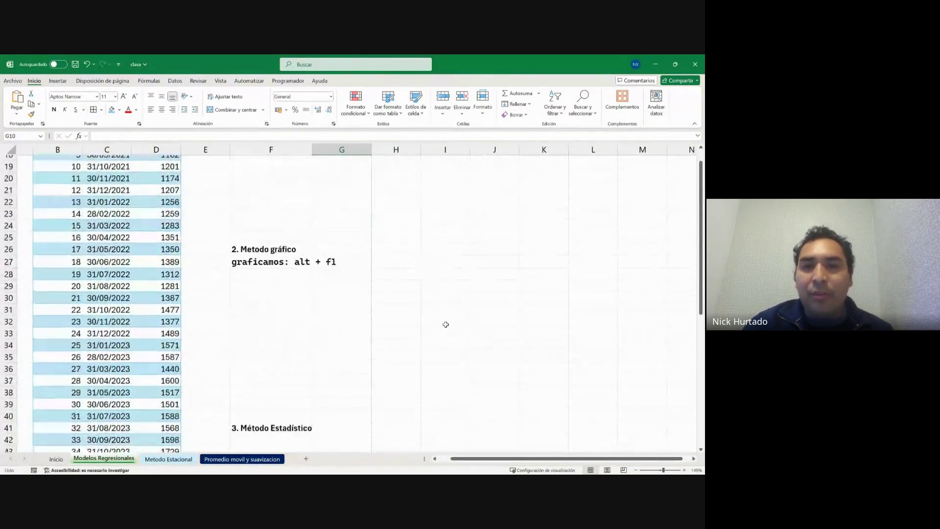
{"action": "scroll", "coordinate": [446, 324], "scroll_direction": "up", "scroll_amount": 6}
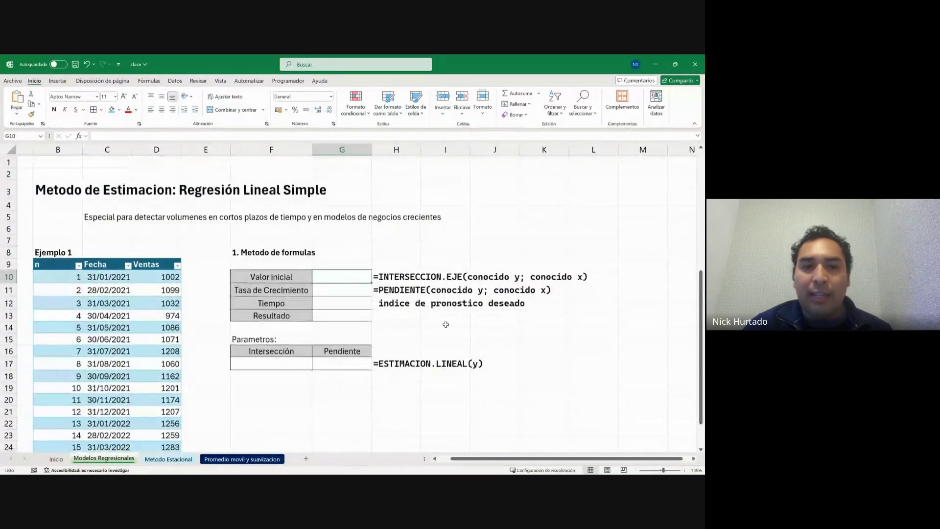
{"action": "scroll", "coordinate": [445, 325], "scroll_direction": "left", "scroll_amount": 1}
{"action": "scroll", "coordinate": [445, 325], "scroll_direction": "right", "scroll_amount": 1}
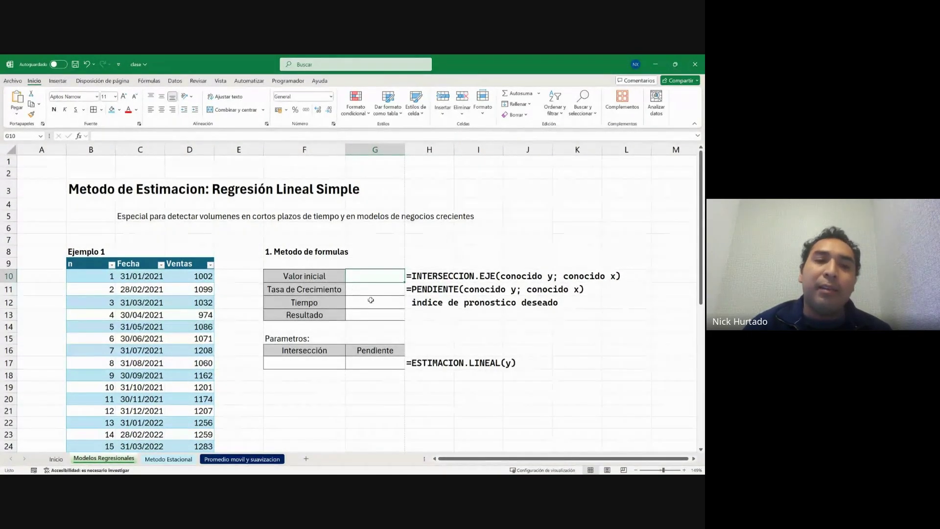
{"action": "scroll", "coordinate": [370, 301], "scroll_direction": "down", "scroll_amount": 9}
{"action": "scroll", "coordinate": [370, 301], "scroll_direction": "up", "scroll_amount": 9}
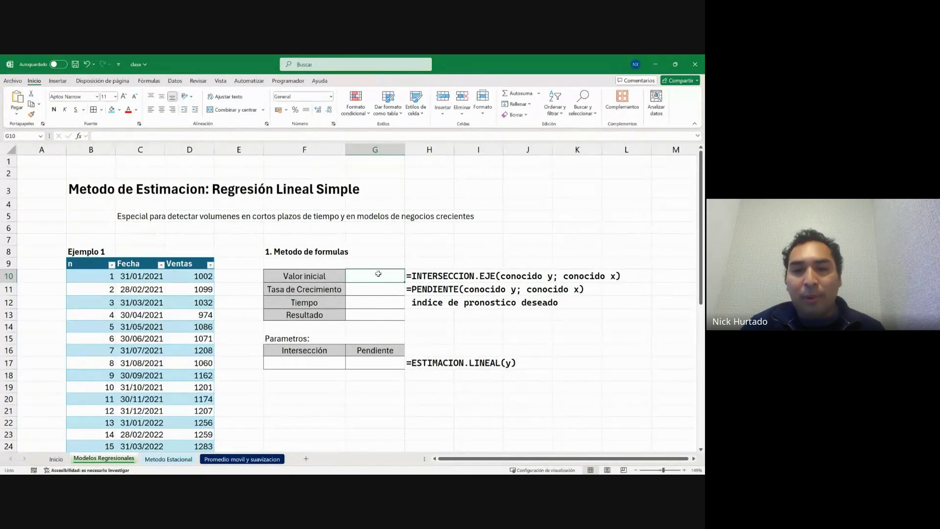
Go through the Ventas column of the Ejemplo 1 table from its header down to the last record.
{"action": "left_click", "coordinate": [94, 264]}
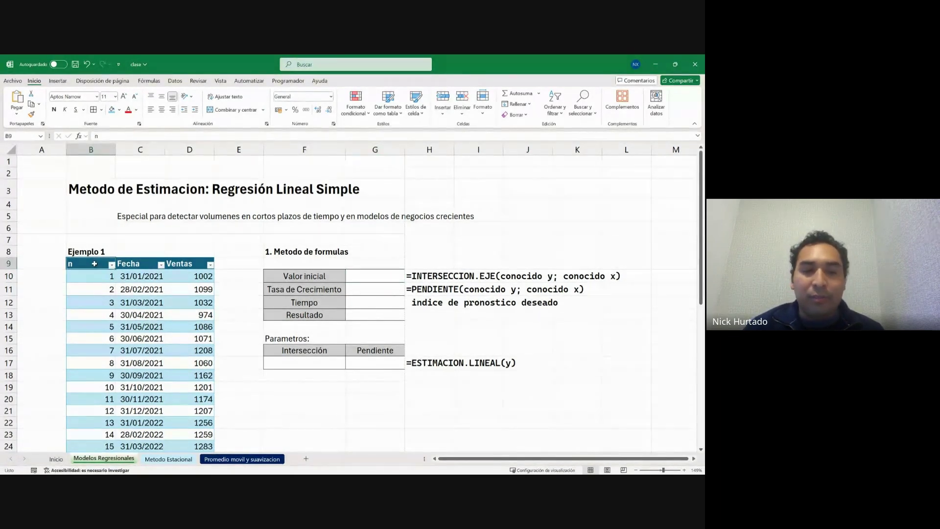
{"action": "key", "text": "Right"}
{"action": "key", "text": "Down"}
{"action": "key", "text": "Right"}
{"action": "key", "text": "Down"}
{"action": "key", "text": "Down"}
{"action": "key", "text": "Down"}
{"action": "key", "text": "Down"}
{"action": "key", "text": "Down"}
{"action": "key", "text": "Down"}
{"action": "key", "text": "Down"}
{"action": "key", "text": "Down"}
{"action": "key", "text": "Down"}
{"action": "key", "text": "Down"}
{"action": "key", "text": "Down"}
{"action": "key", "text": "Down"}
{"action": "key", "text": "Down"}
{"action": "key", "text": "Down"}
{"action": "key", "text": "Down"}
{"action": "key", "text": "Down"}
{"action": "key", "text": "Down"}
{"action": "key", "text": "Down"}
{"action": "key", "text": "Down"}
{"action": "key", "text": "Down"}
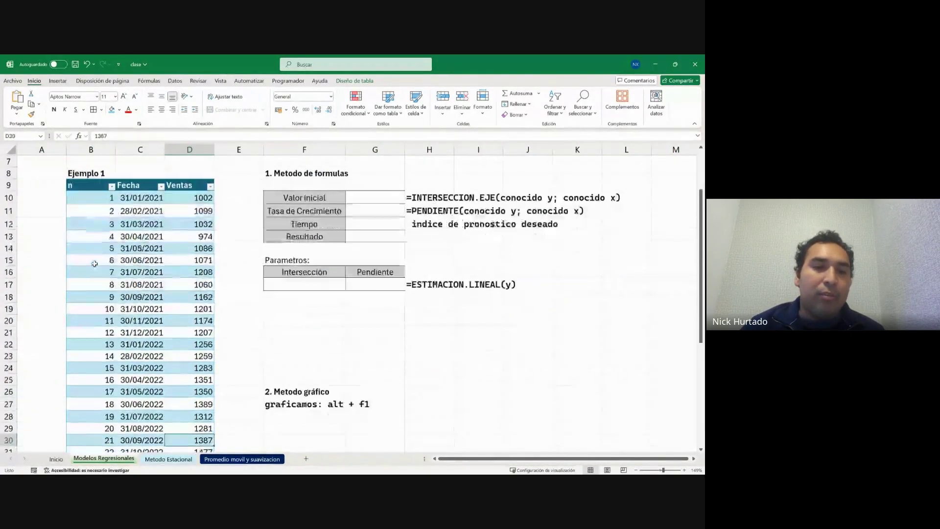
{"action": "key", "text": "Down"}
{"action": "key", "text": "Down"}
{"action": "key", "text": "Down"}
{"action": "key", "text": "Down"}
{"action": "key", "text": "Down"}
{"action": "key", "text": "Down"}
{"action": "key", "text": "Down"}
{"action": "key", "text": "Down"}
{"action": "key", "text": "Down"}
{"action": "key", "text": "Down"}
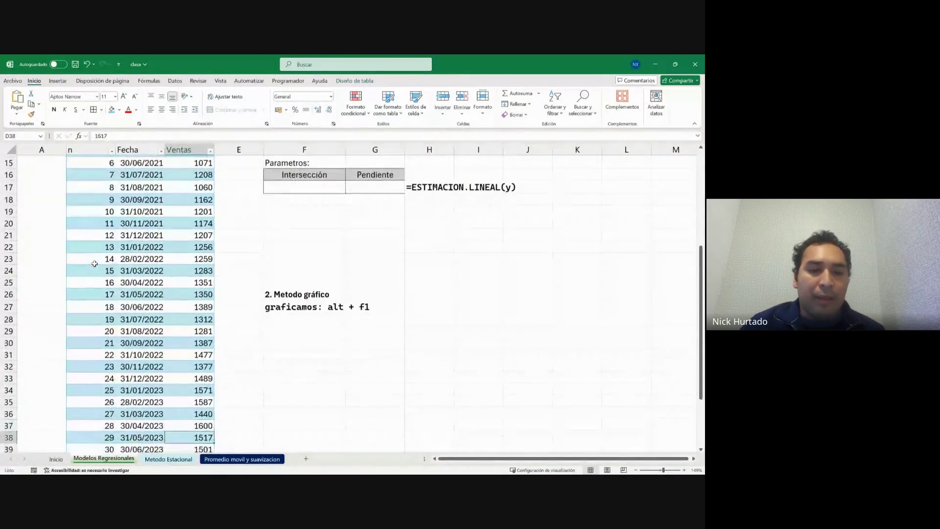
{"action": "key", "text": "Down"}
{"action": "key", "text": "Down"}
{"action": "key", "text": "Down"}
{"action": "key", "text": "Down"}
{"action": "key", "text": "Down"}
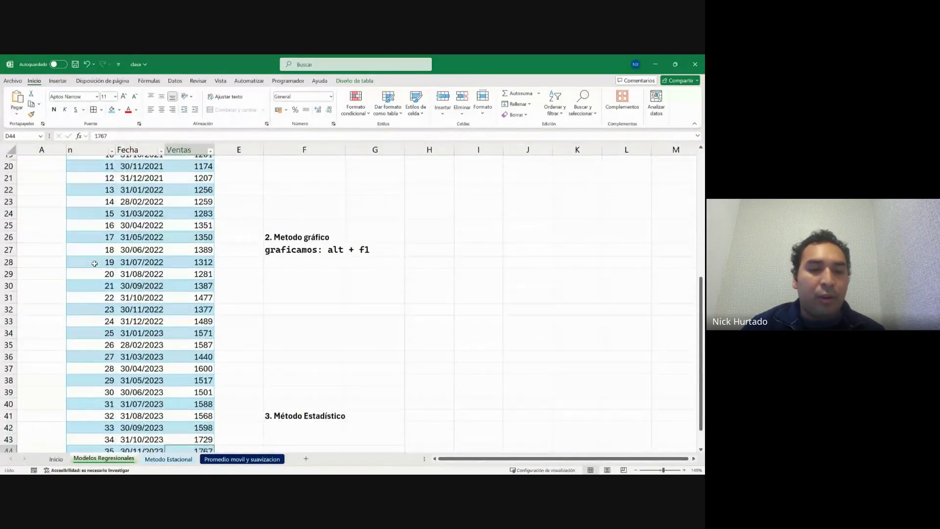
{"action": "key", "text": "Down"}
Examine the dates and sales in the first rows of the Ejemplo 1 table.
{"action": "key", "text": "Up"}
{"action": "key", "text": "Up"}
{"action": "key", "text": "Left"}
{"action": "key", "text": "ctrl+Up"}
{"action": "key", "text": "Down"}
{"action": "key", "text": "Down"}
{"action": "key", "text": "Down"}
{"action": "key", "text": "Down"}
{"action": "key", "text": "Down"}
{"action": "key", "text": "Right"}
{"action": "key", "text": "Up"}
{"action": "key", "text": "Up"}
{"action": "key", "text": "Up"}
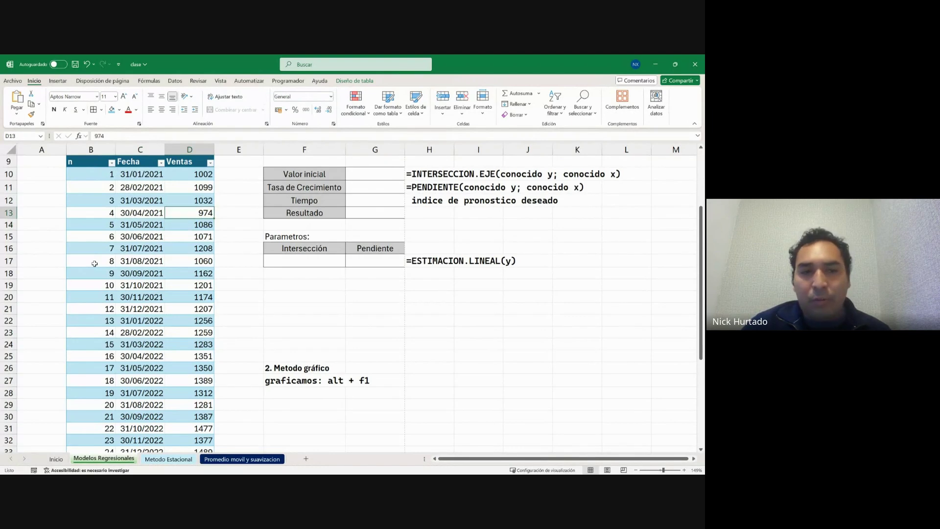
{"action": "key", "text": "Left"}
{"action": "key", "text": "Up"}
{"action": "key", "text": "Up"}
{"action": "key", "text": "Up"}
{"action": "key", "text": "Down"}
{"action": "key", "text": "Down"}
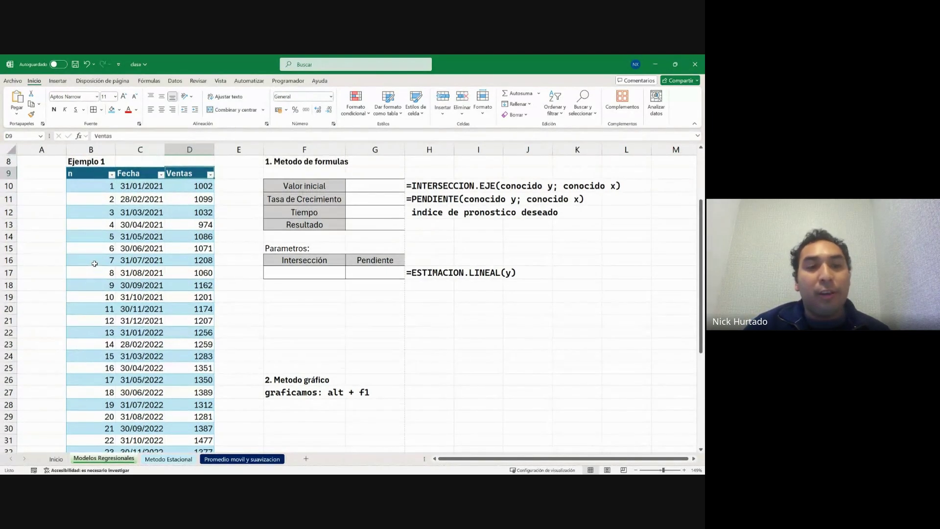
{"action": "key", "text": "Down"}
{"action": "key", "text": "Down"}
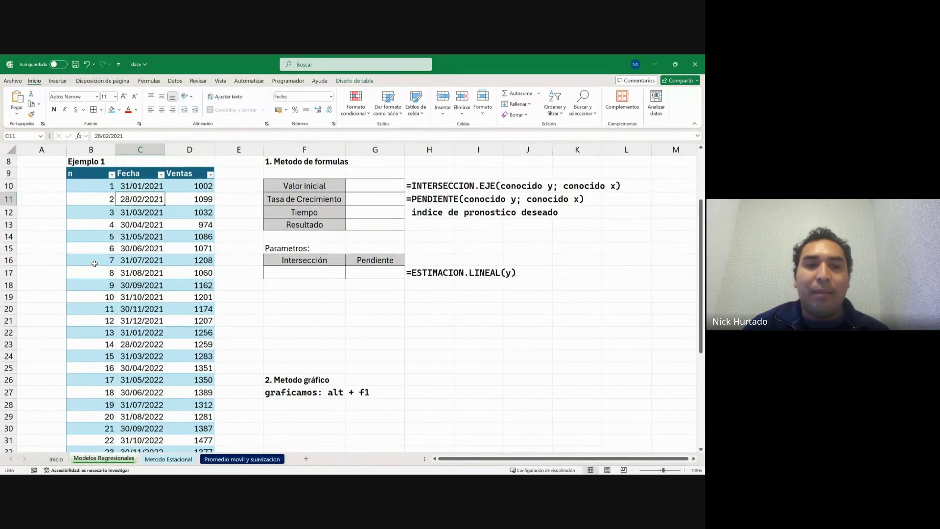
Check the first and last entries of the Fecha and n columns in the Ejemplo 1 table.
{"action": "key", "text": "ctrl+Down"}
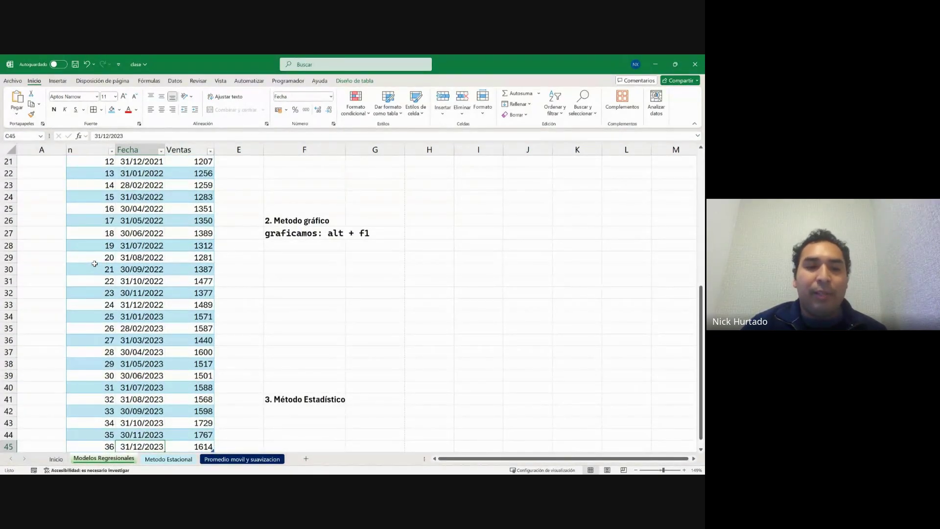
{"action": "key", "text": "ctrl+Up"}
{"action": "key", "text": "Left"}
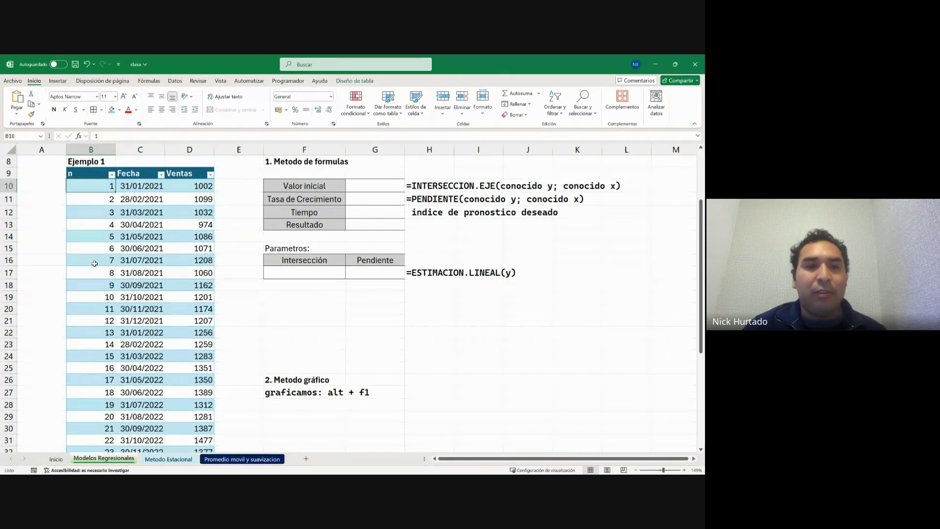
{"action": "key", "text": "ctrl+Down"}
{"action": "key", "text": "ctrl+Up"}
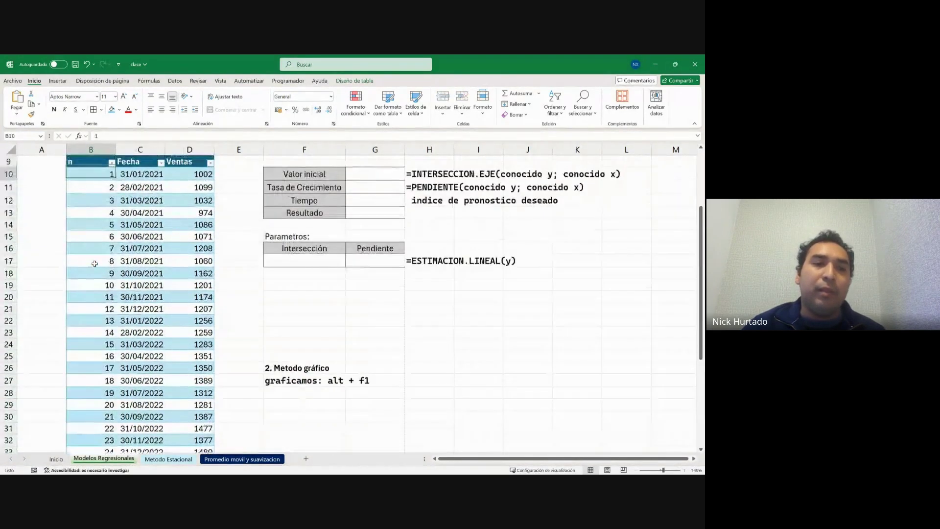
{"action": "key", "text": "ctrl+Down"}
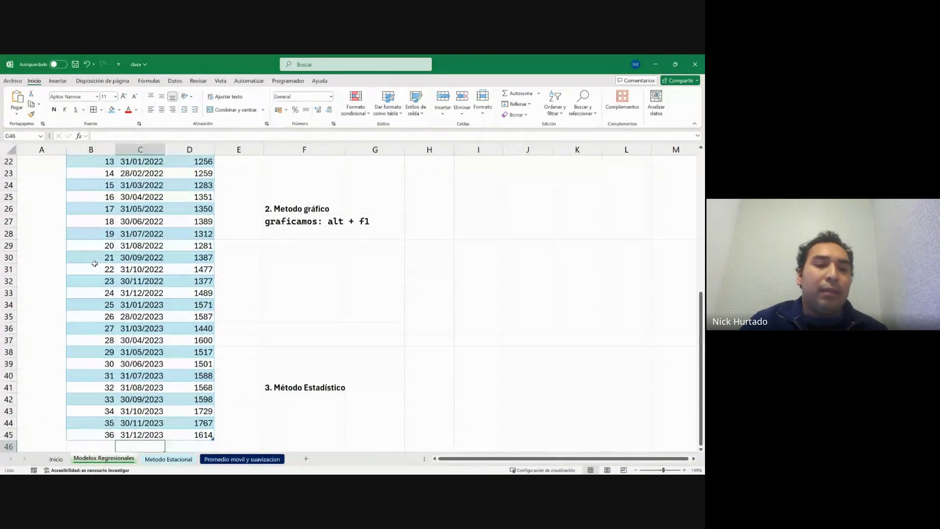
{"action": "key", "text": "ctrl+Up"}
{"action": "key", "text": "Up"}
{"action": "key", "text": "Right"}
{"action": "key", "text": "Up"}
{"action": "key", "text": "Left"}
{"action": "key", "text": "Down"}
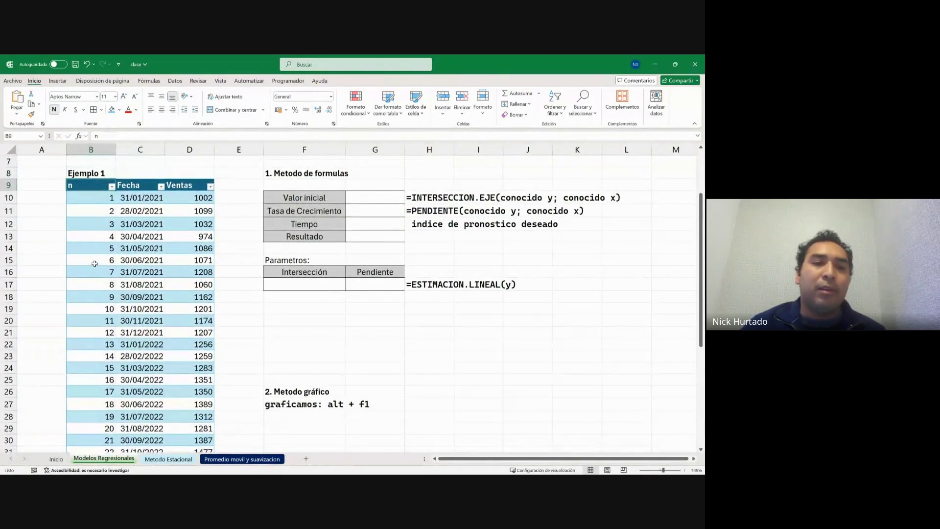
Select all data rows of the Ejemplo 1 table and display its table design options to view the table name.
{"action": "key", "text": "shift+Right"}
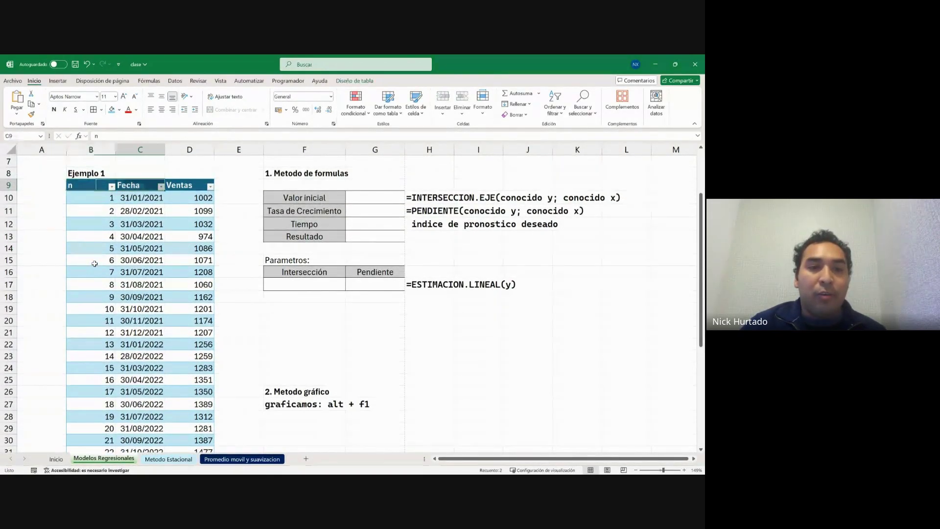
{"action": "key", "text": "Down"}
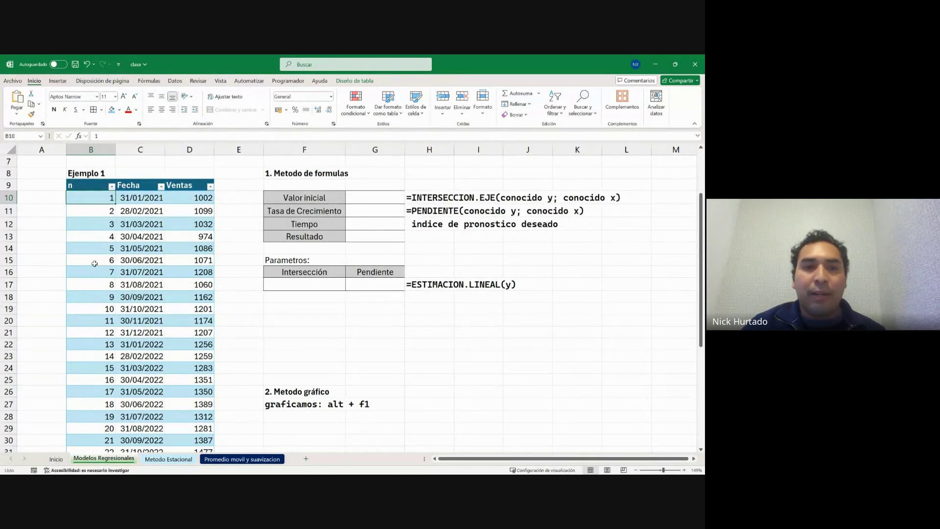
{"action": "key", "text": "ctrl+shift+Right"}
{"action": "key", "text": "ctrl+shift+Down"}
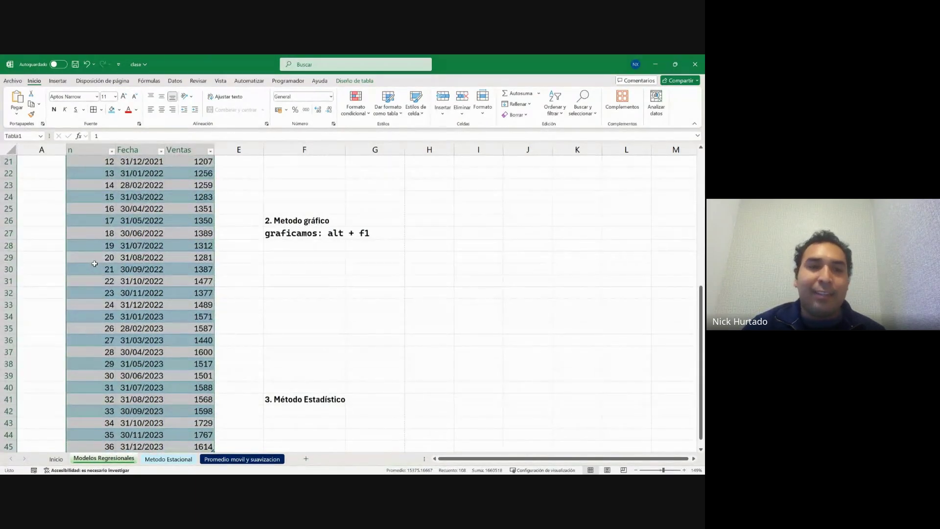
{"action": "scroll", "coordinate": [95, 263], "scroll_direction": "up", "scroll_amount": 8}
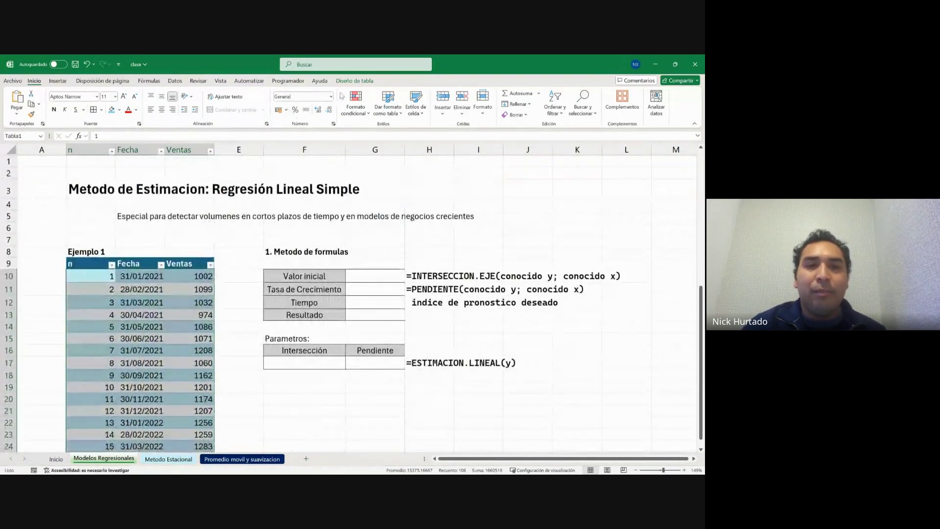
{"action": "left_click", "coordinate": [358, 81]}
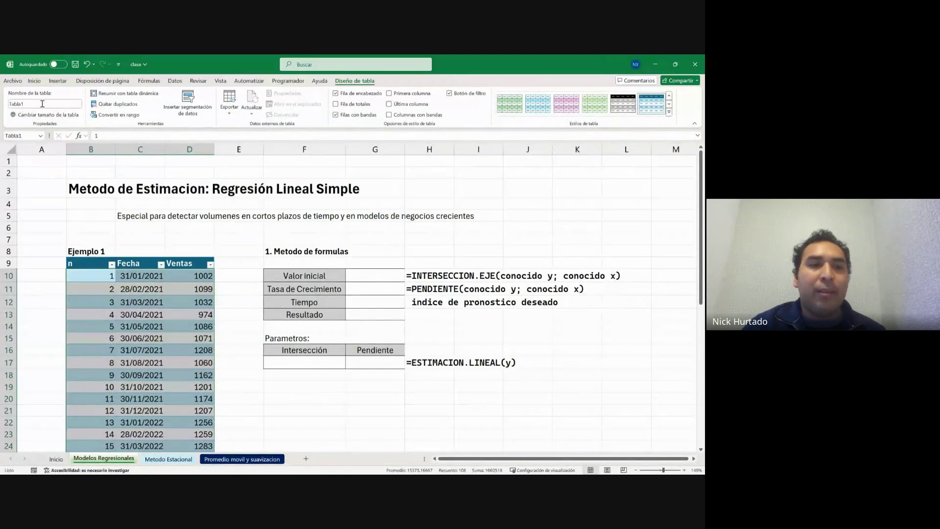
Return to the Ejemplo 1 table's first rows and select its entire data range again.
{"action": "left_click", "coordinate": [125, 301]}
{"action": "key", "text": "Up"}
{"action": "key", "text": "Up"}
{"action": "key", "text": "Left"}
{"action": "key", "text": "Up"}
{"action": "key", "text": "ctrl+shift+Right"}
{"action": "key", "text": "Down"}
{"action": "key", "text": "Down"}
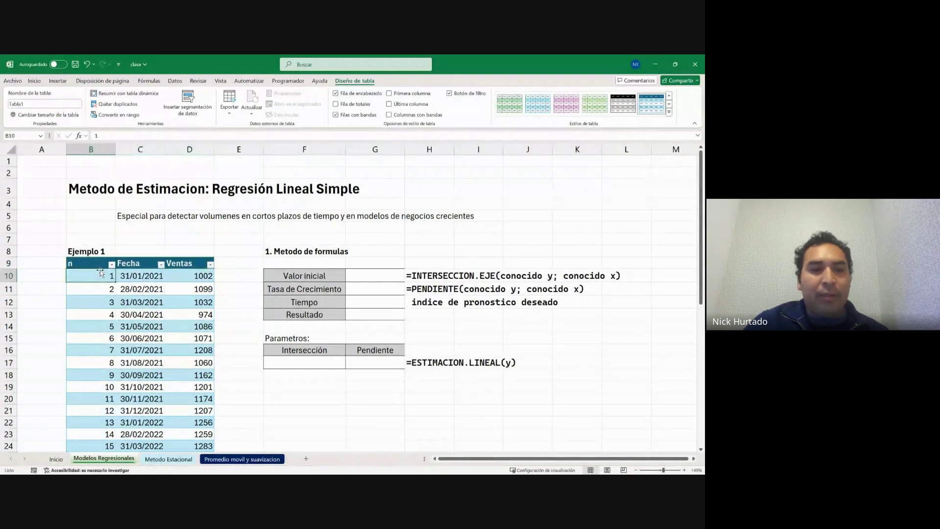
{"action": "key", "text": "Right"}
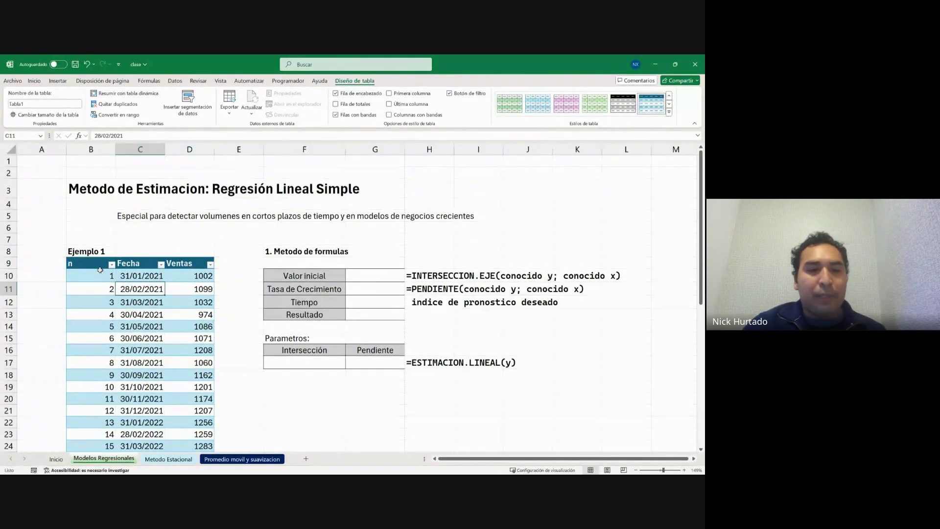
{"action": "key", "text": "ctrl+a"}
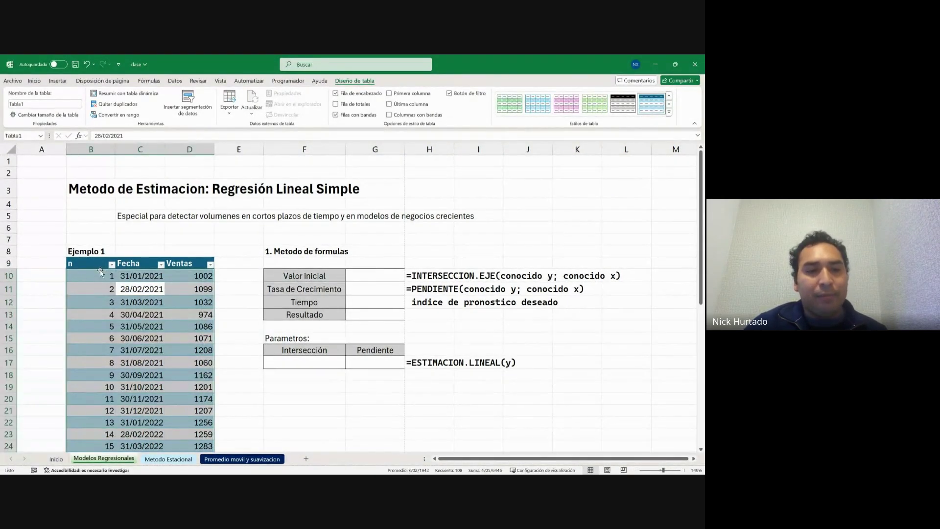
Select the entire Ejemplo 1 table from its n header down to the last Ventas row.
{"action": "left_click", "coordinate": [100, 269]}
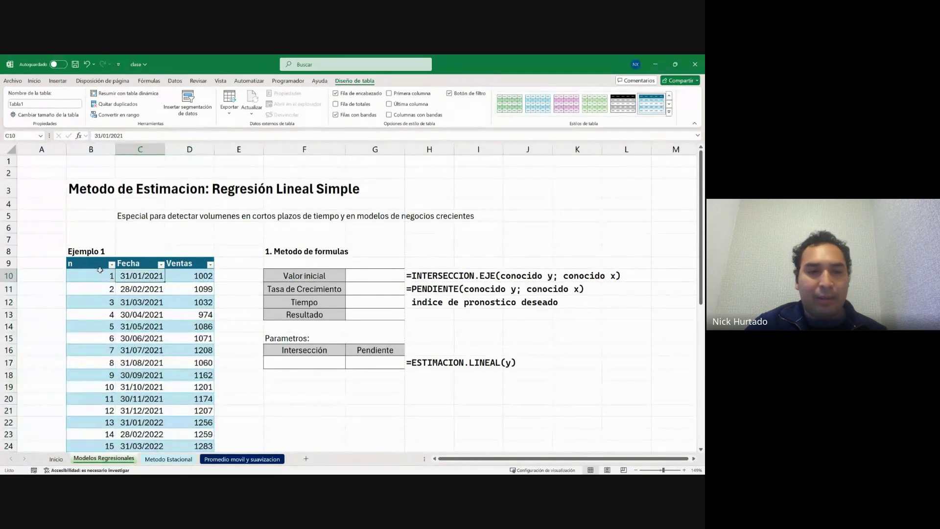
{"action": "key", "text": "ctrl+shift+Right"}
{"action": "key", "text": "ctrl+shift+Down"}
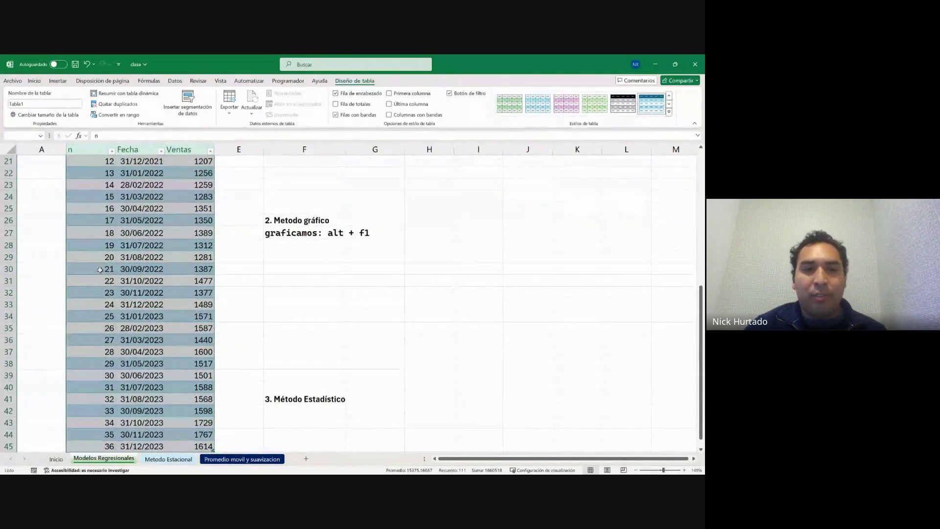
{"action": "scroll", "coordinate": [100, 269], "scroll_direction": "up", "scroll_amount": 6}
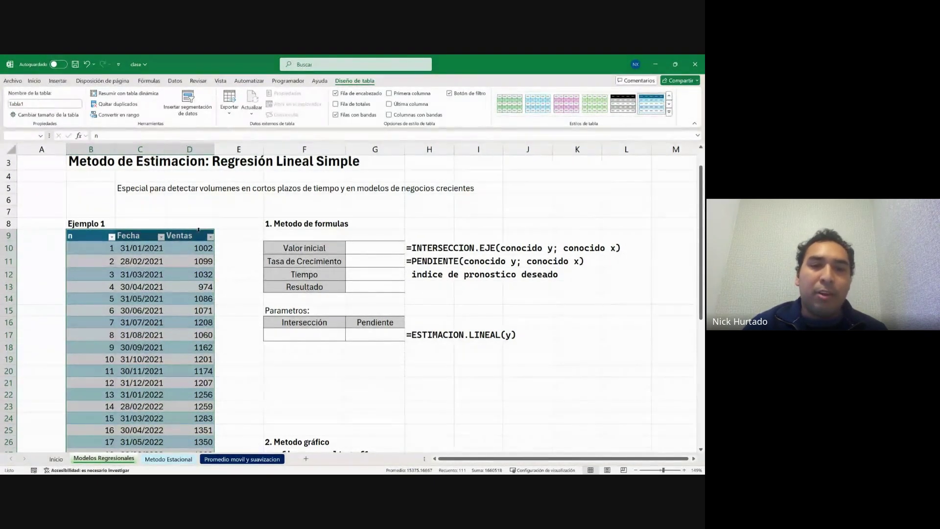
Start an INTERSECCION.EJE formula in the Valor inicial cell with Tabla1[Ventas] as the known y values.
{"action": "left_click", "coordinate": [384, 252]}
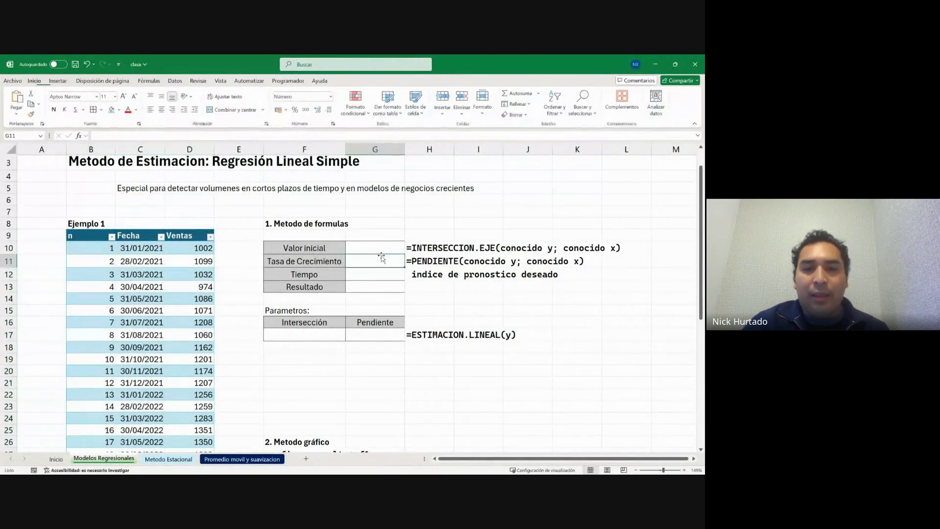
{"action": "type", "text": "="}
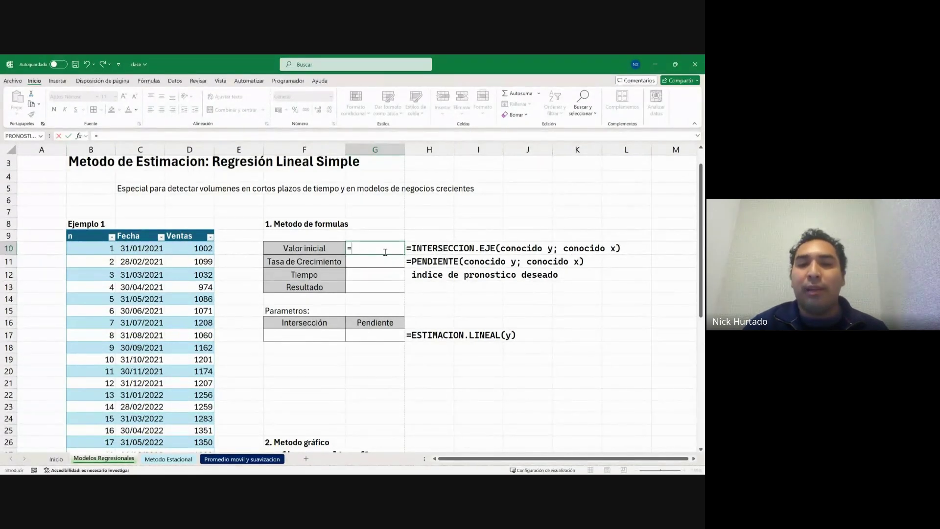
{"action": "type", "text": "in"}
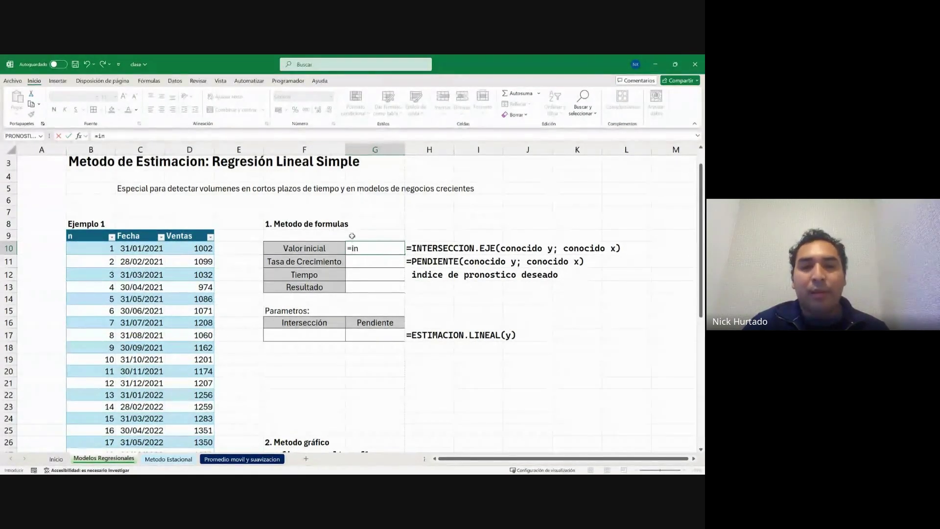
{"action": "type", "text": "ter"}
{"action": "key", "text": "Tab"}
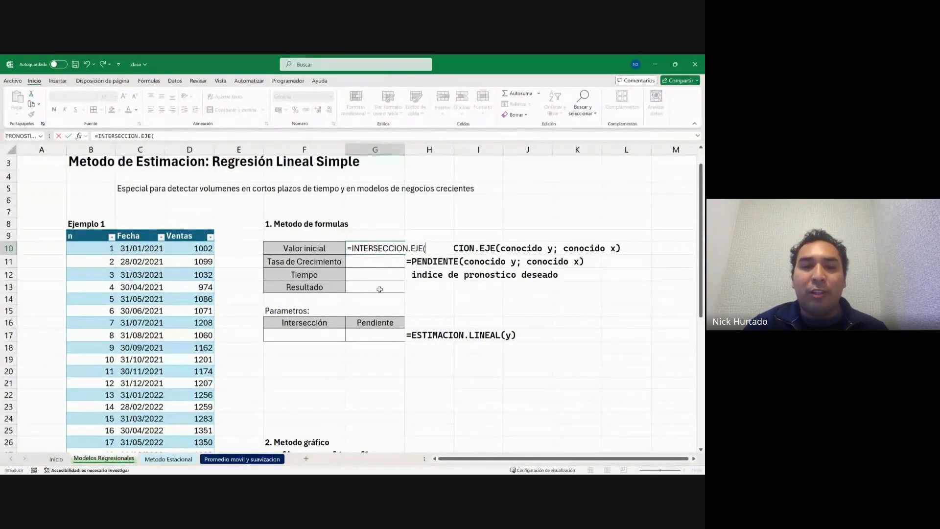
{"action": "left_click", "coordinate": [181, 246]}
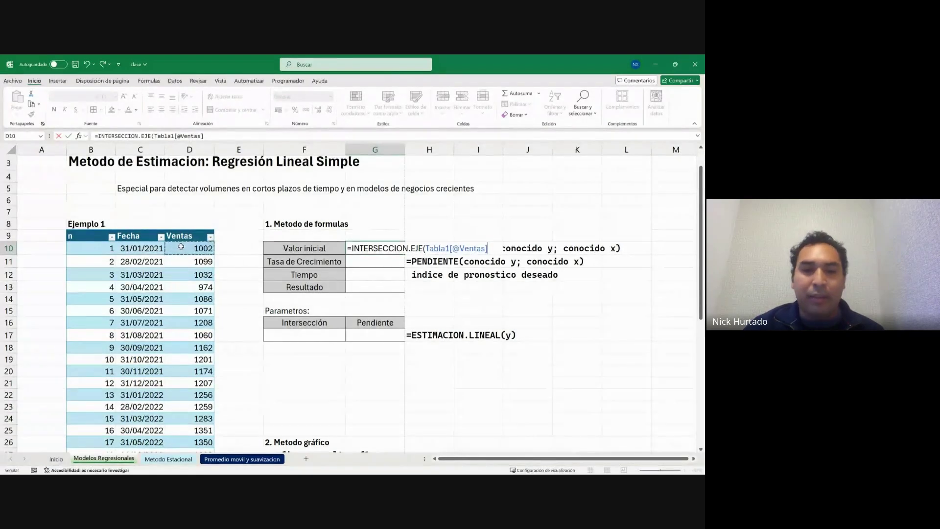
{"action": "key", "text": "ctrl+shift+Down"}
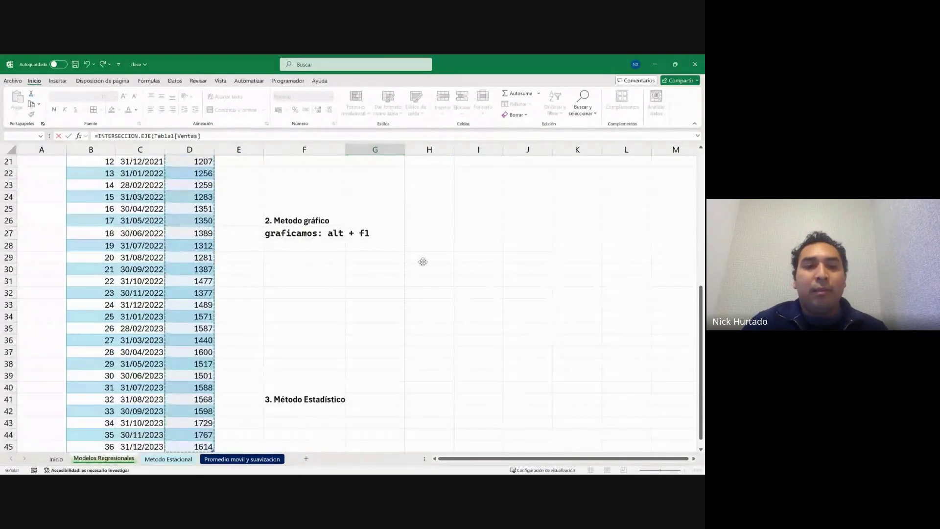
{"action": "scroll", "coordinate": [318, 221], "scroll_direction": "up", "scroll_amount": 7}
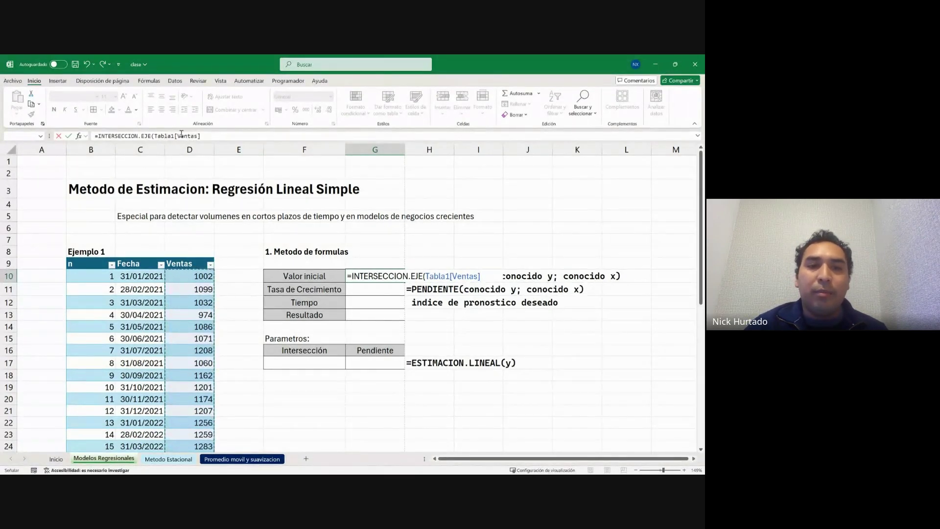
Complete the Valor inicial formula with Tabla1[n] as the known x values and enter it.
{"action": "left_click", "coordinate": [212, 138]}
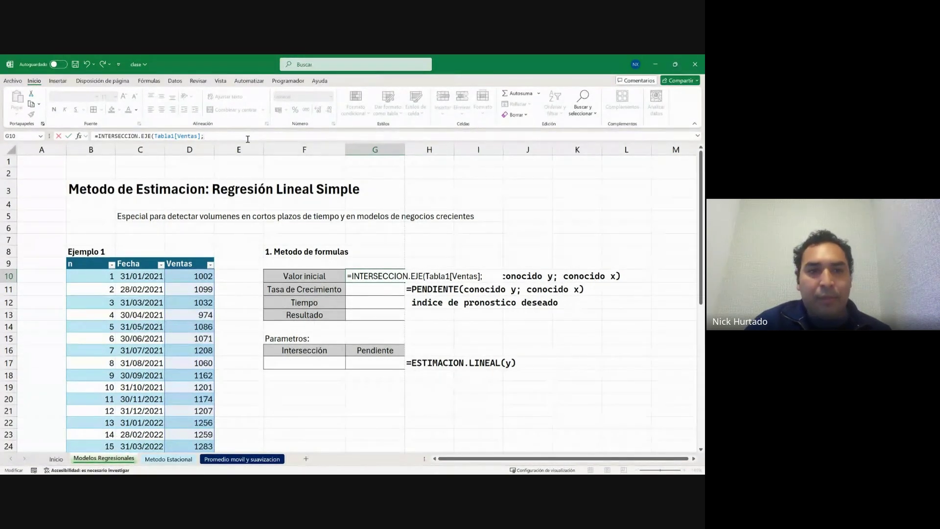
{"action": "type", "text": "tab"}
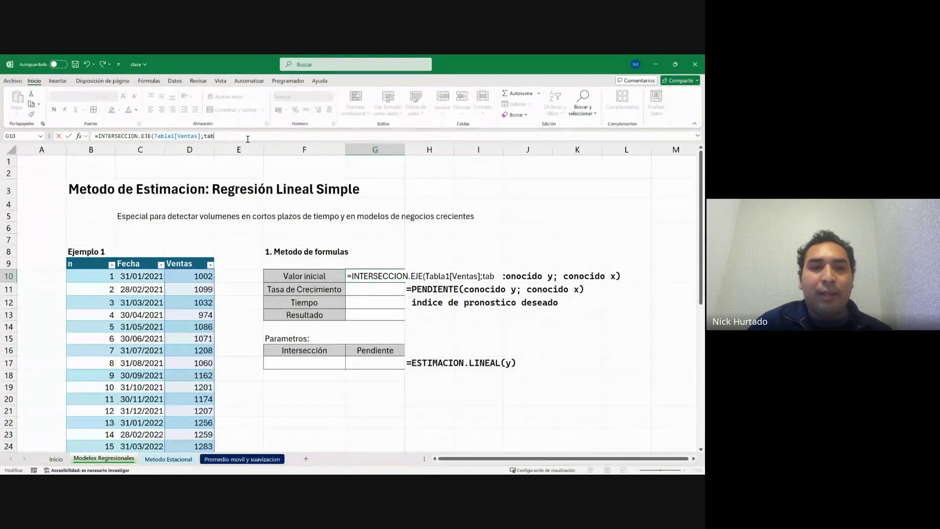
{"action": "key", "text": "Tab"}
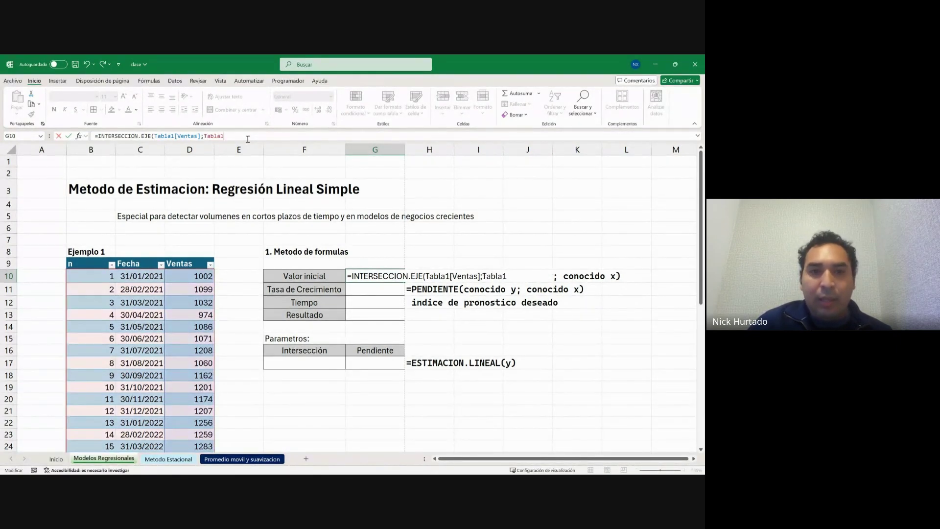
{"action": "type", "text": "["}
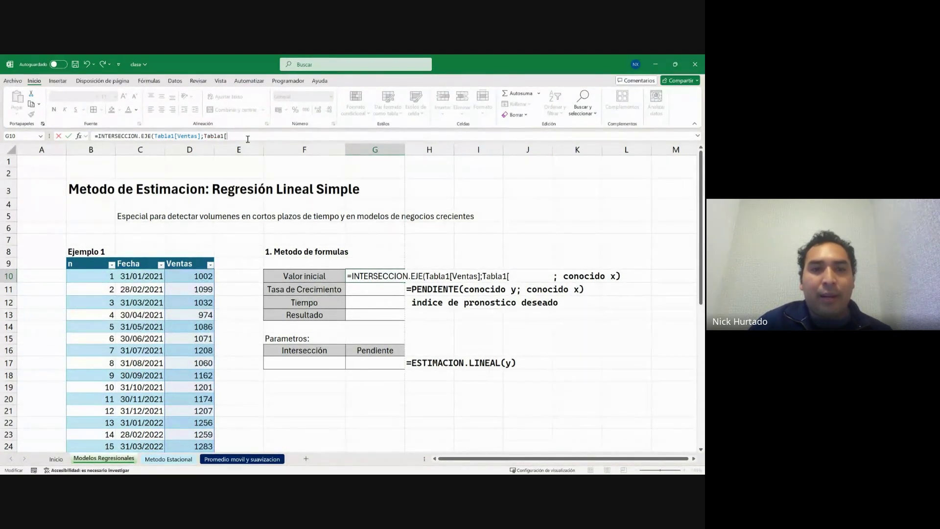
{"action": "type", "text": "n"}
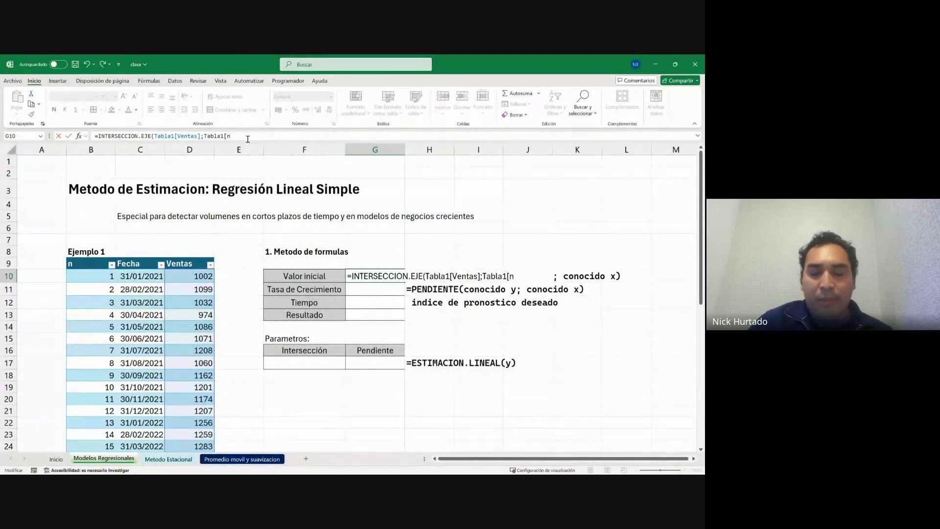
{"action": "type", "text": "]"}
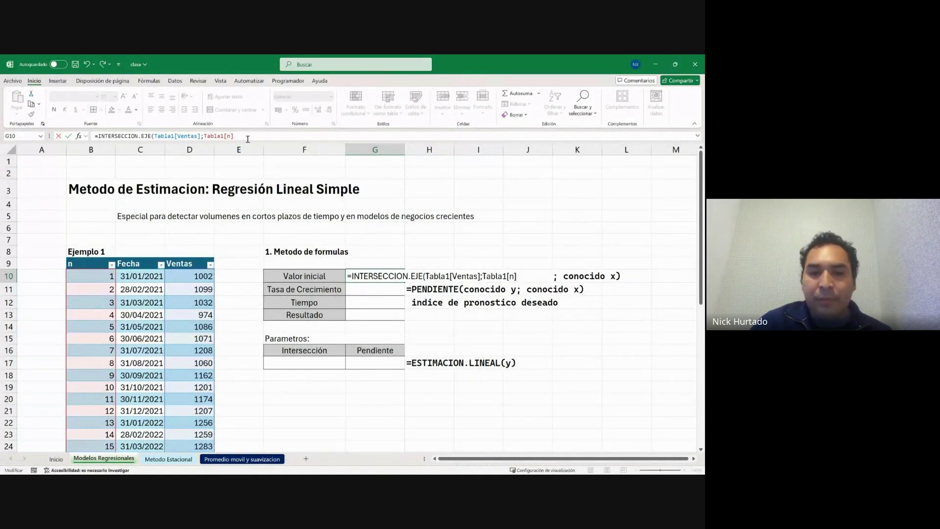
{"action": "type", "text": ")"}
{"action": "key", "text": "Return"}
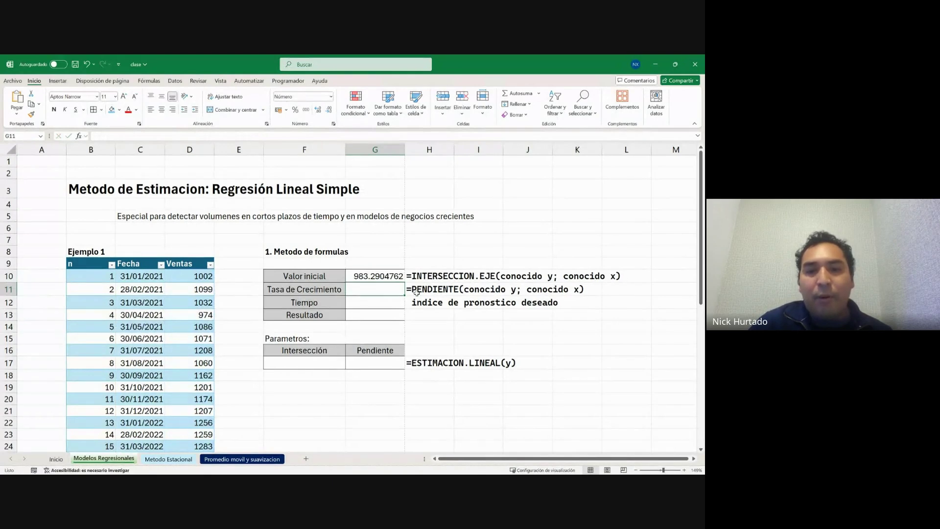
Reduce the Valor inicial result to two decimal places.
{"action": "left_click", "coordinate": [389, 275]}
{"action": "left_click", "coordinate": [330, 110]}
{"action": "left_click", "coordinate": [330, 109]}
{"action": "left_click", "coordinate": [330, 110]}
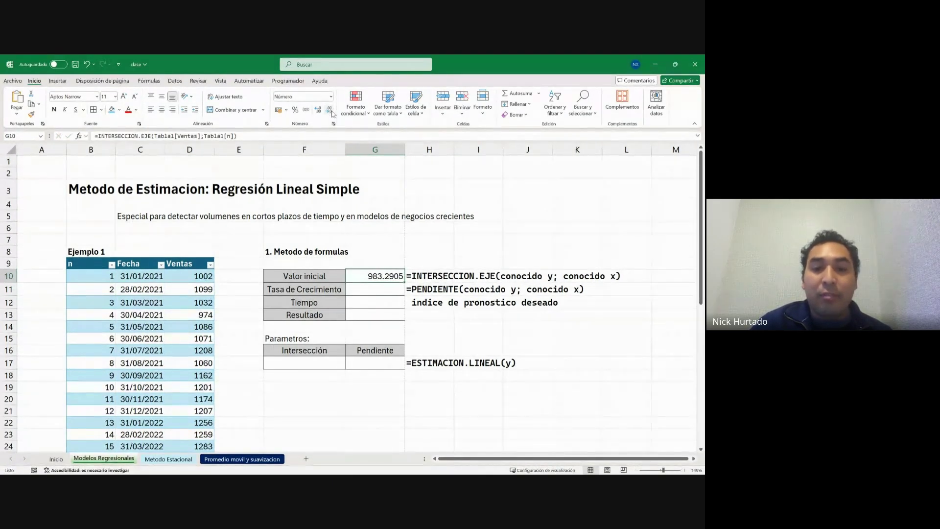
{"action": "left_click", "coordinate": [331, 111]}
{"action": "left_click", "coordinate": [331, 111]}
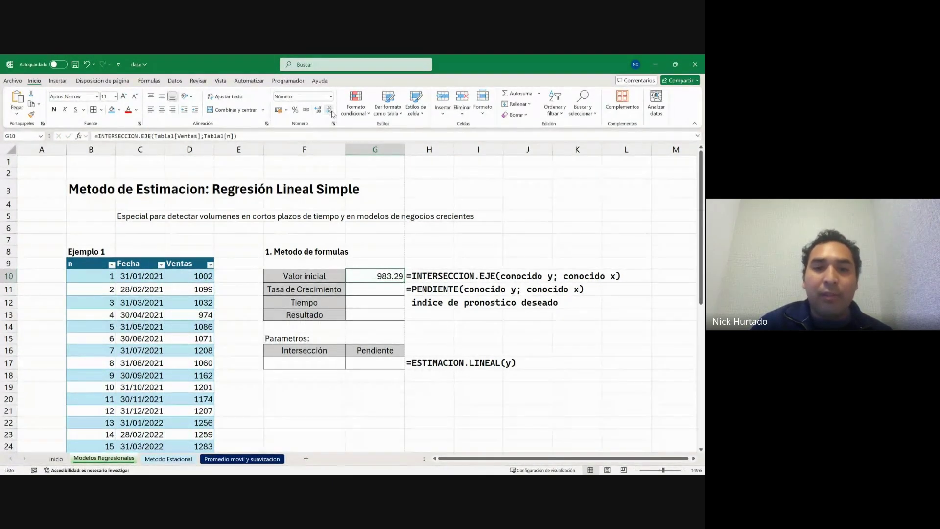
Try the General number format on the first two Fecha dates and undo it.
{"action": "left_click", "coordinate": [142, 275]}
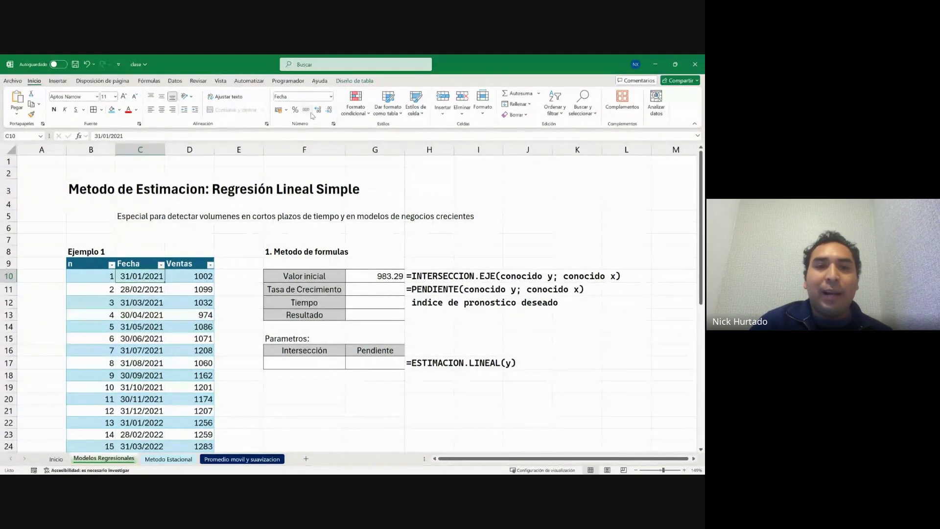
{"action": "left_click_drag", "start_coordinate": [150, 290], "coordinate": [146, 277]}
{"action": "left_click", "coordinate": [332, 97]}
{"action": "left_click", "coordinate": [326, 118]}
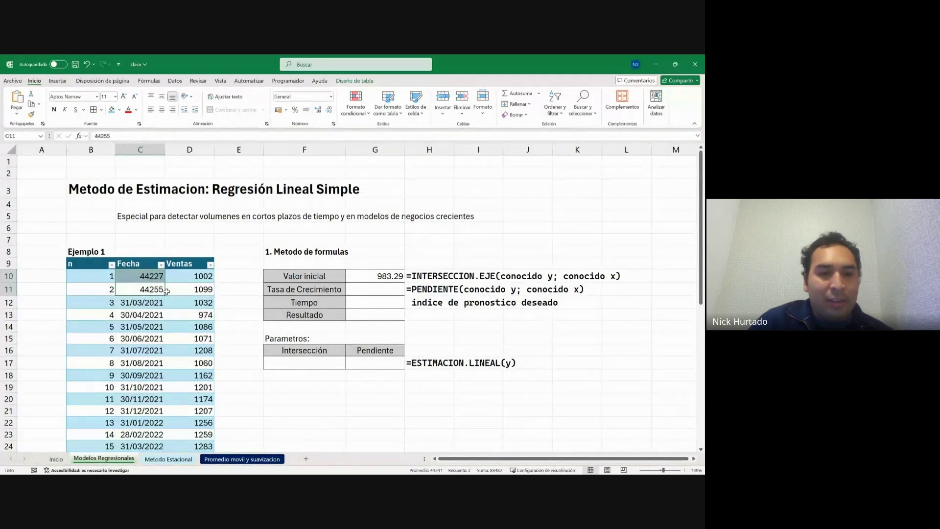
{"action": "key", "text": "ctrl+z"}
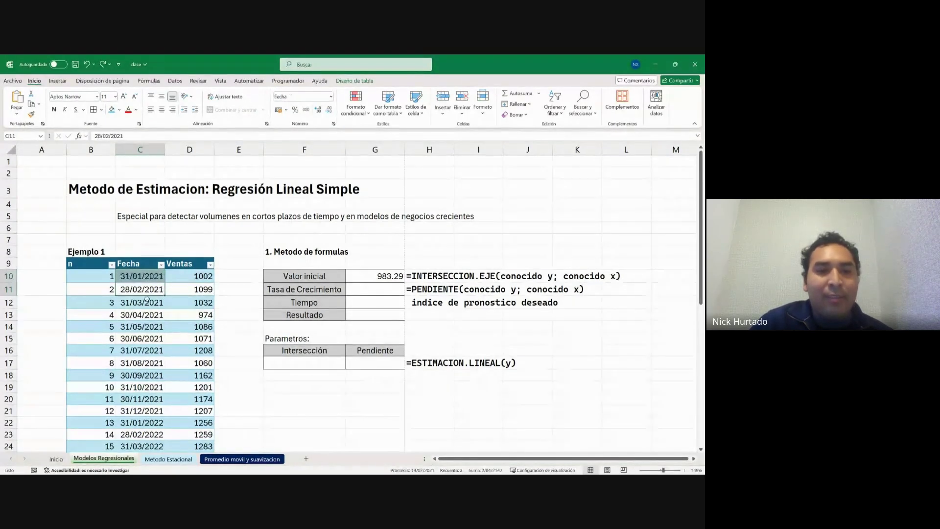
Compare the first two n values with their dates in the Ejemplo 1 table.
{"action": "left_click", "coordinate": [104, 279]}
{"action": "left_click_drag", "start_coordinate": [104, 280], "coordinate": [139, 289]}
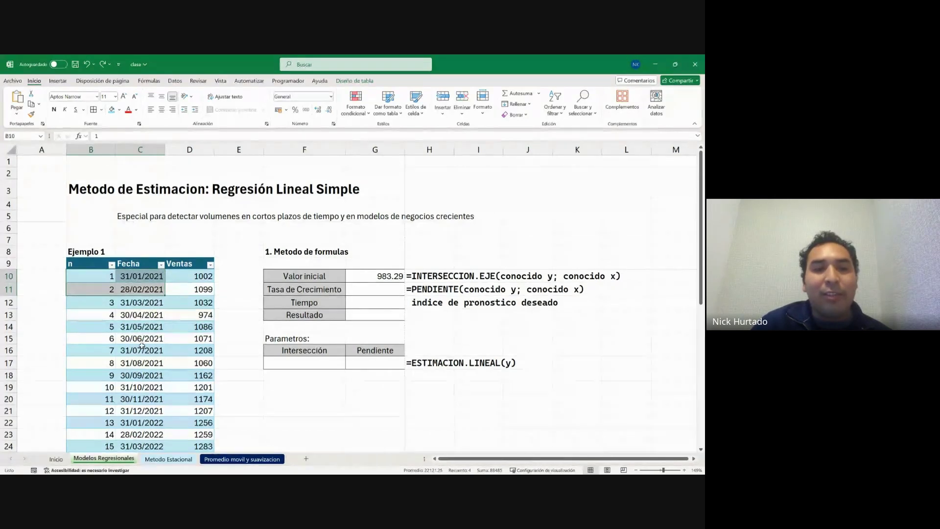
{"action": "scroll", "coordinate": [142, 338], "scroll_direction": "down", "scroll_amount": 4}
{"action": "scroll", "coordinate": [142, 346], "scroll_direction": "up", "scroll_amount": 4}
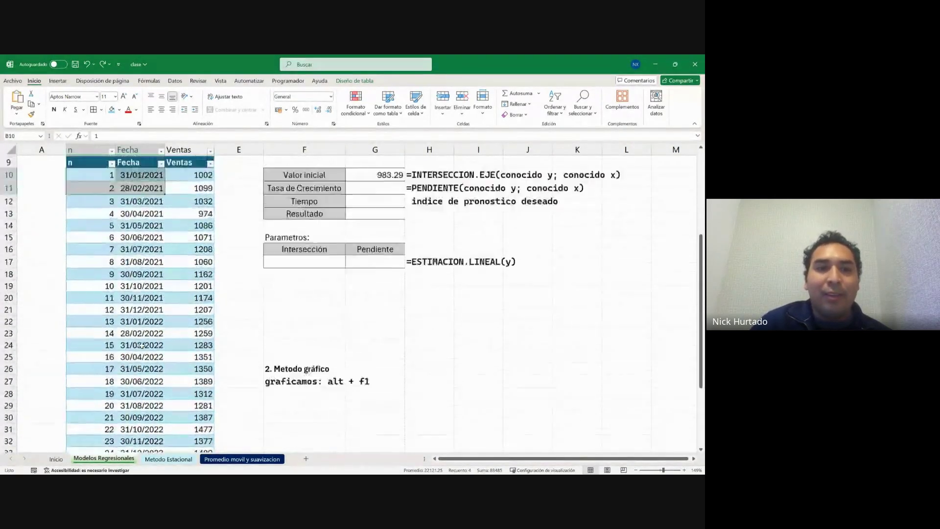
Try the thousands-separator format on the first two Fecha dates and undo the change.
{"action": "left_click", "coordinate": [144, 275]}
{"action": "left_click_drag", "start_coordinate": [145, 274], "coordinate": [142, 290]}
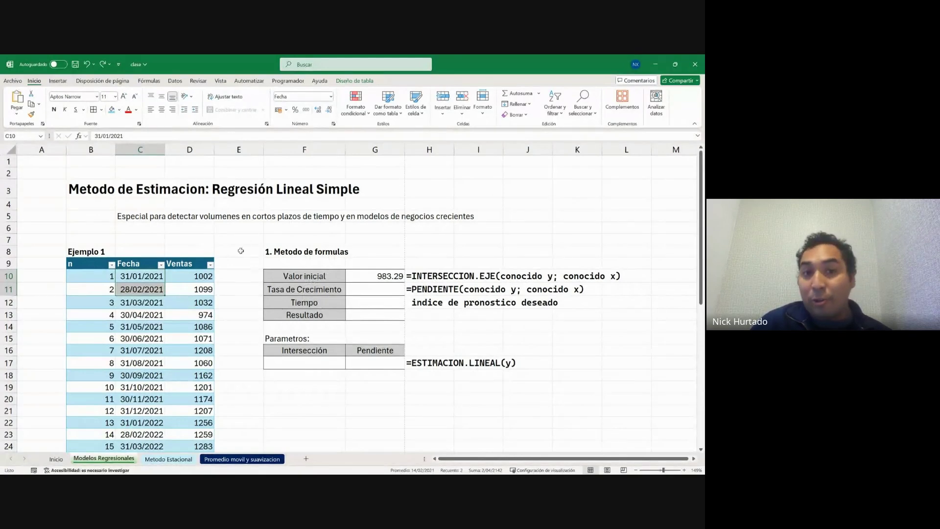
{"action": "left_click", "coordinate": [308, 111]}
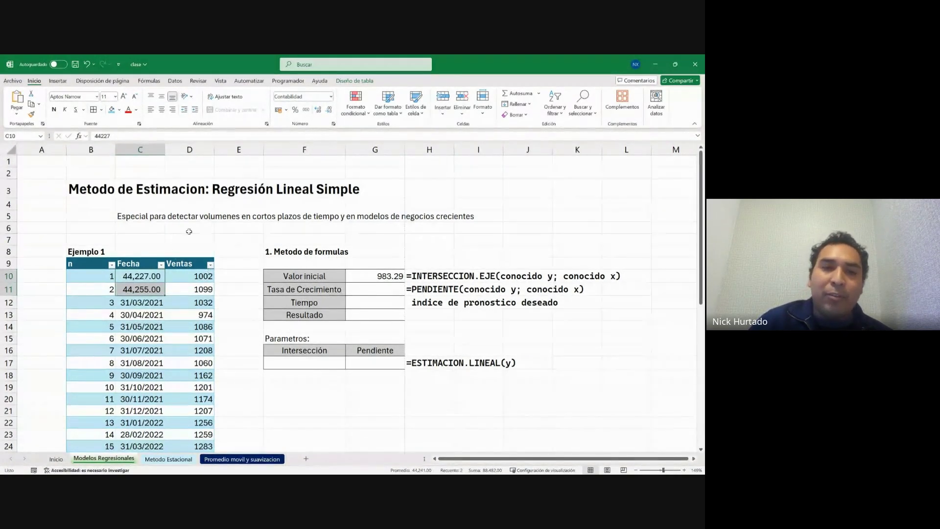
{"action": "key", "text": "ctrl+z"}
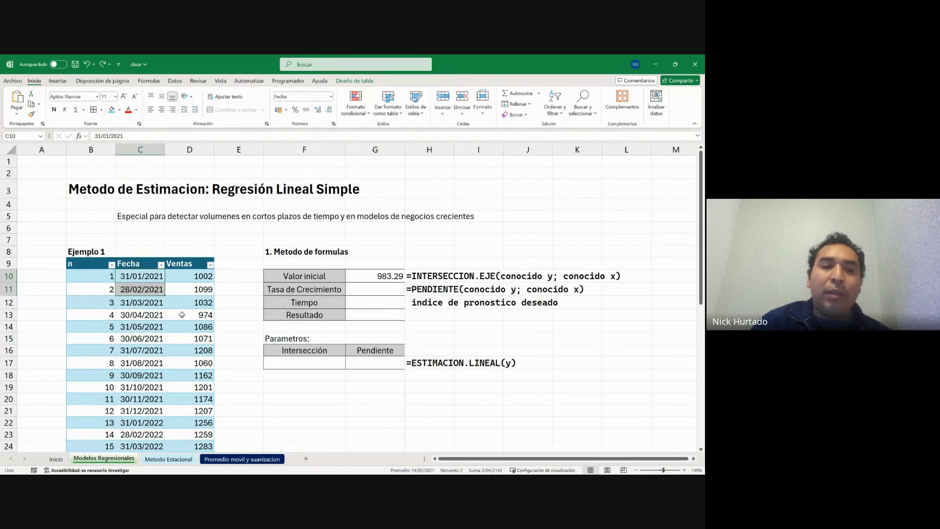
Check the Ejemplo 1 table down to its last row and inspect the Valor inicial formula.
{"action": "scroll", "coordinate": [136, 354], "scroll_direction": "down", "scroll_amount": 7}
{"action": "scroll", "coordinate": [136, 355], "scroll_direction": "down", "scroll_amount": 6}
{"action": "scroll", "coordinate": [136, 354], "scroll_direction": "up", "scroll_amount": 12}
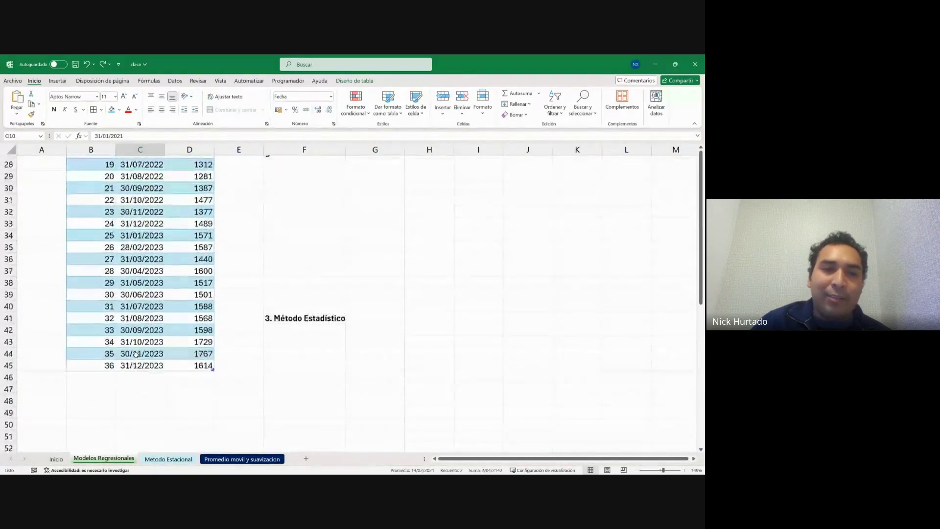
{"action": "scroll", "coordinate": [136, 353], "scroll_direction": "up", "scroll_amount": 1}
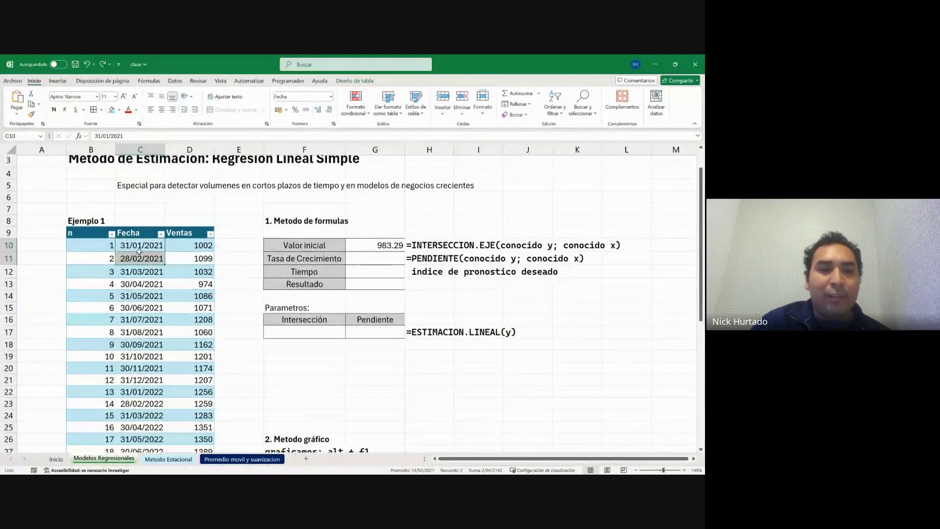
{"action": "left_click", "coordinate": [99, 239]}
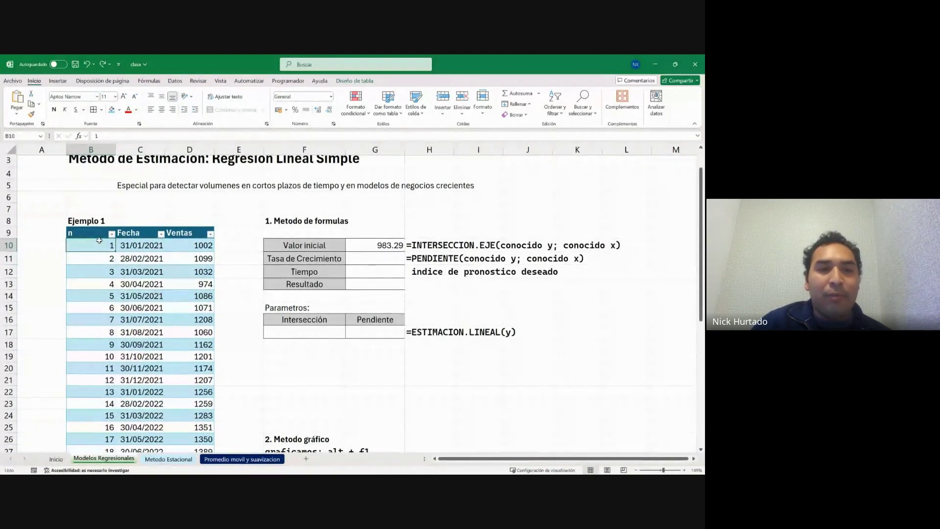
{"action": "left_click", "coordinate": [397, 245]}
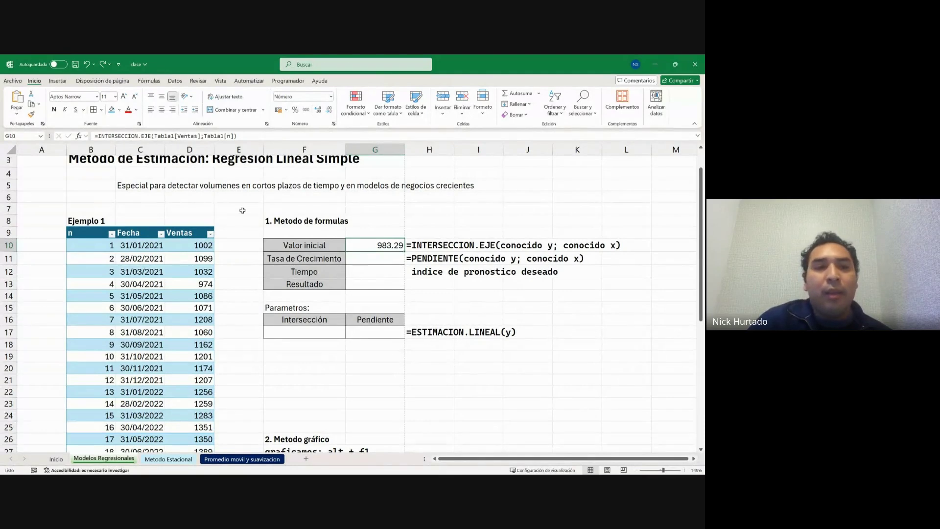
Begin the Tasa de Crecimiento formula with PENDIENTE, using Tabla1[Ventas] as the known y values.
{"action": "left_click", "coordinate": [395, 270]}
{"action": "left_click", "coordinate": [393, 254]}
{"action": "type", "text": "="}
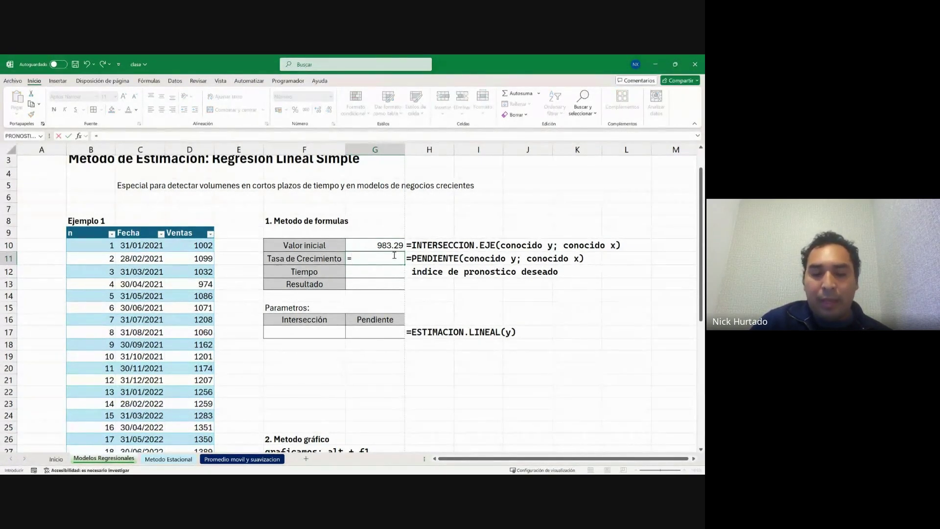
{"action": "type", "text": "pen"}
{"action": "key", "text": "Tab"}
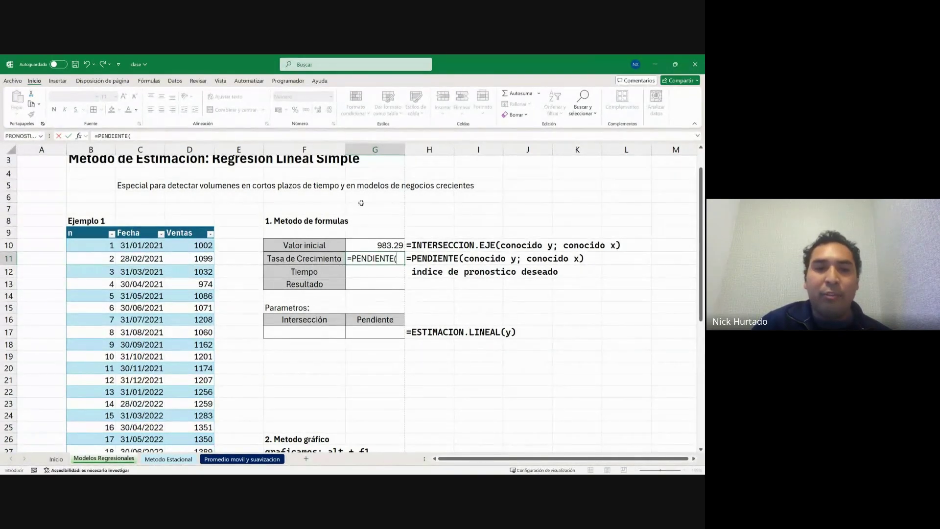
{"action": "type", "text": "Tabla1{"}
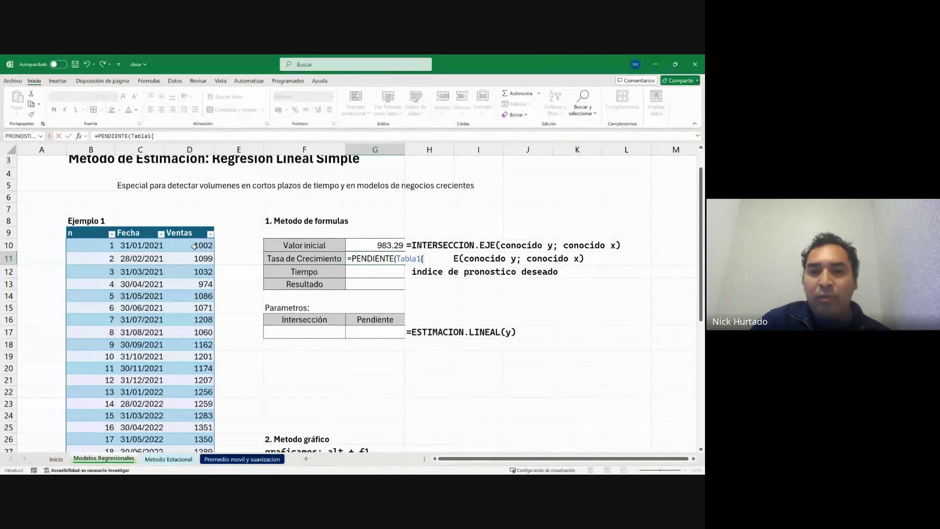
{"action": "key", "text": "BackSpace"}
{"action": "type", "text": "["}
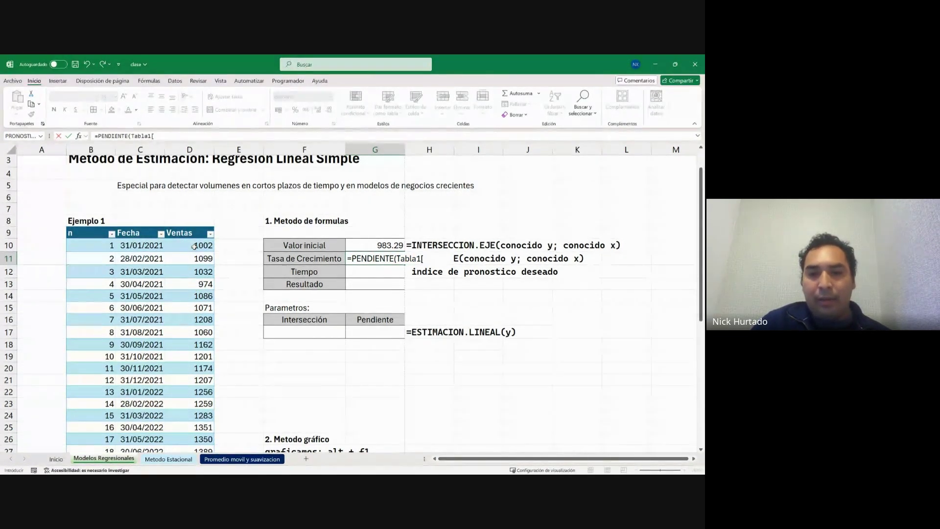
{"action": "type", "text": "Ventas"}
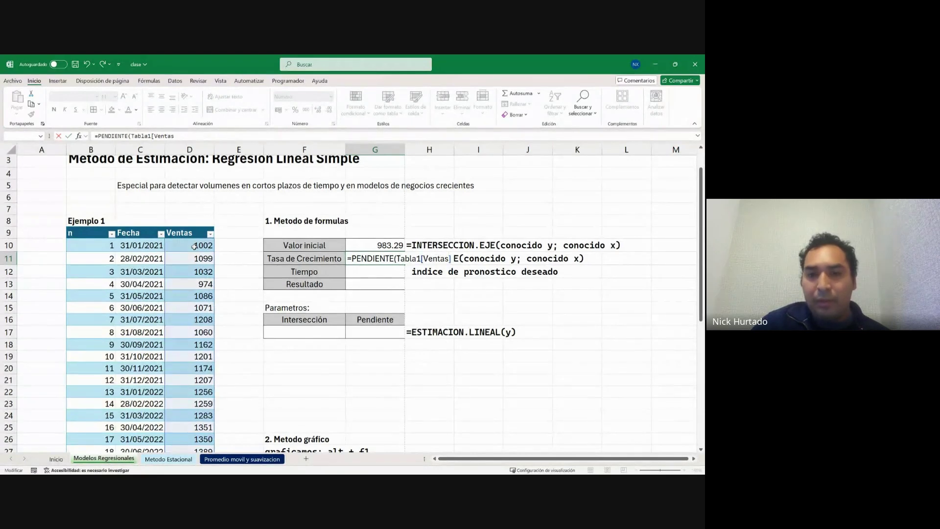
{"action": "type", "text": "];"}
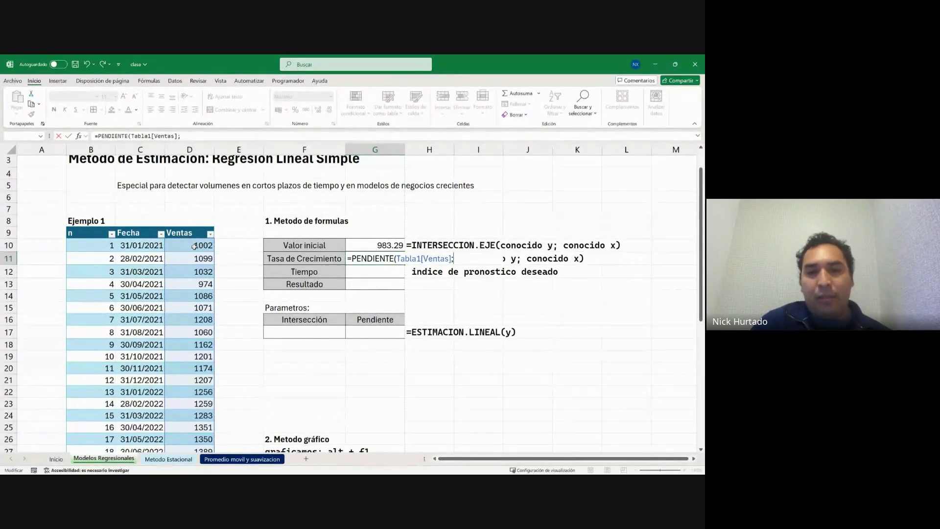
Complete the PENDIENTE formula with Tabla1[n] as the known x values.
{"action": "type", "text": "in"}
{"action": "key", "text": "BackSpace"}
{"action": "key", "text": "BackSpace"}
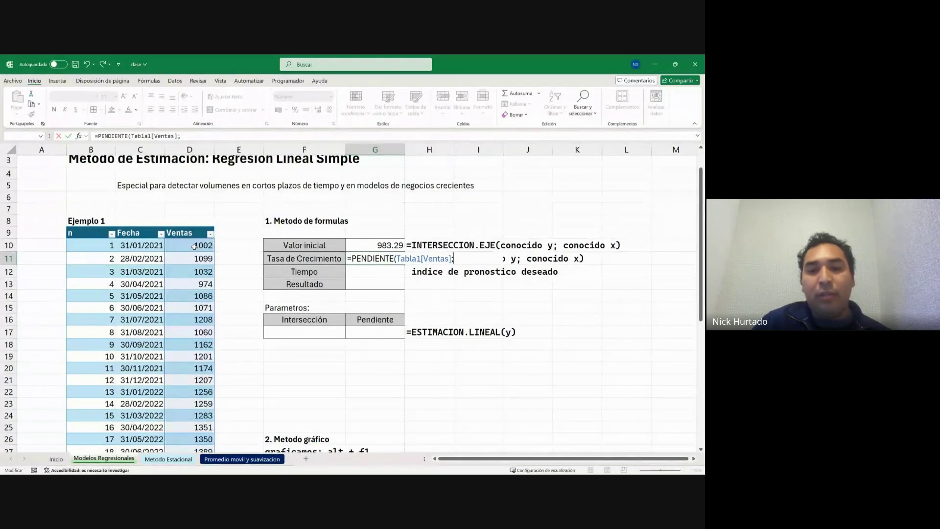
{"action": "type", "text": "tabl"}
{"action": "key", "text": "Tab"}
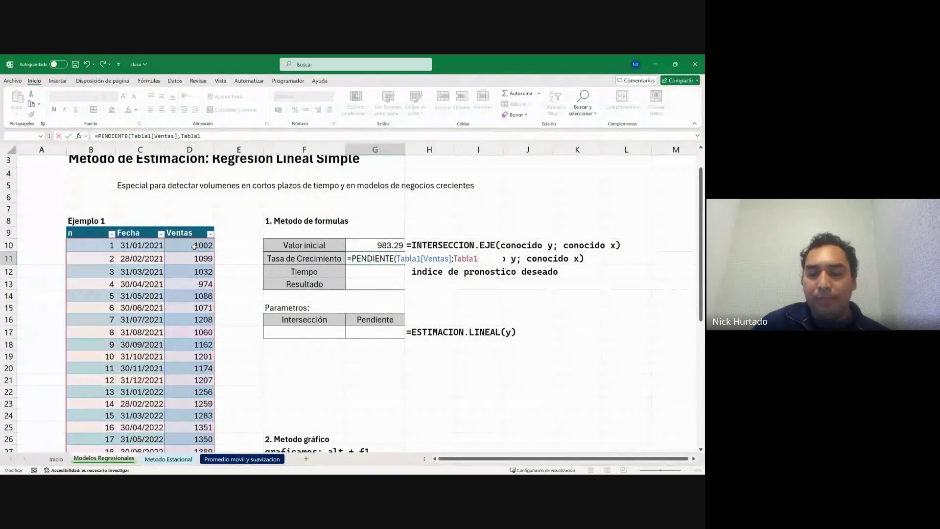
{"action": "type", "text": "["}
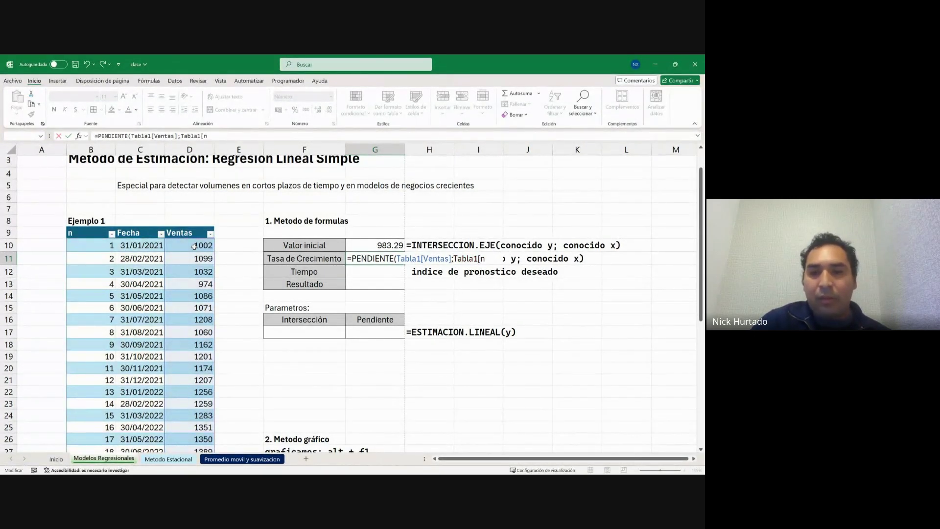
{"action": "type", "text": "n])"}
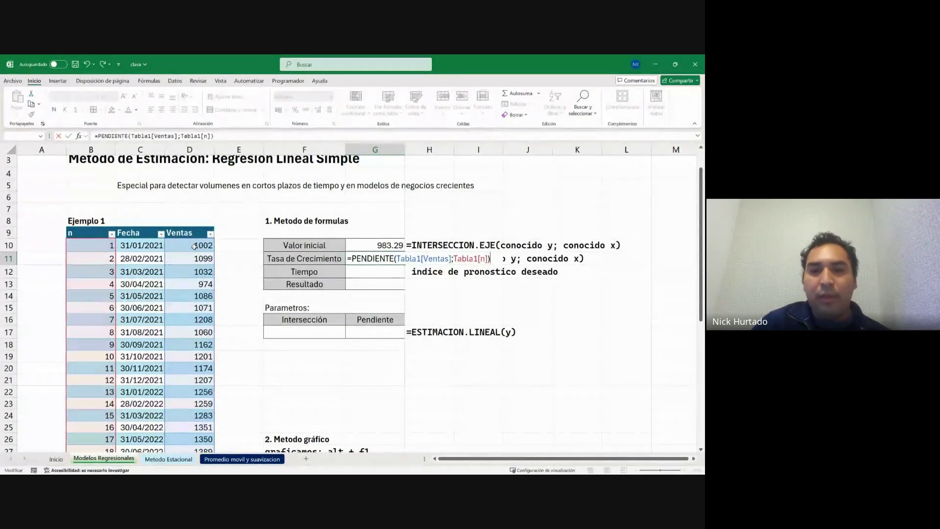
{"action": "key", "text": "Return"}
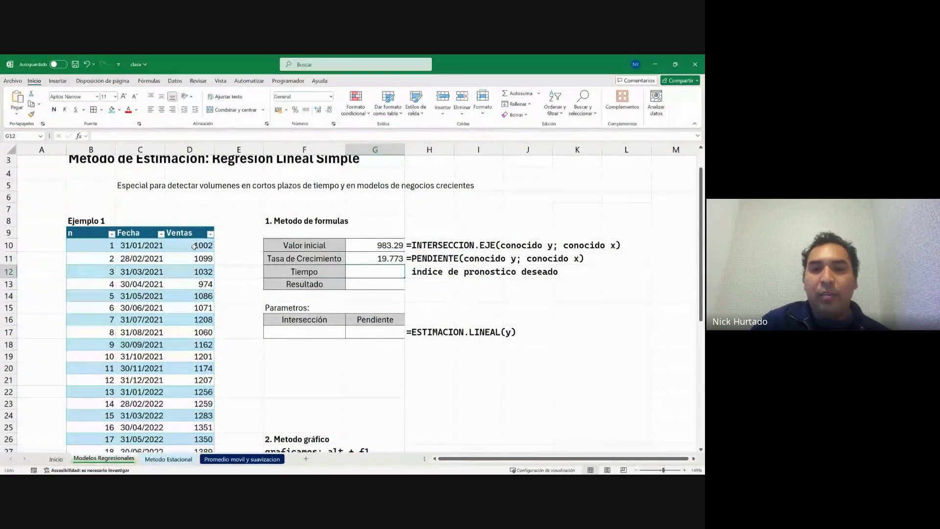
Review the Tasa de Crecimiento formula alongside the first two n values and the empty Tiempo cell.
{"action": "left_click", "coordinate": [385, 257]}
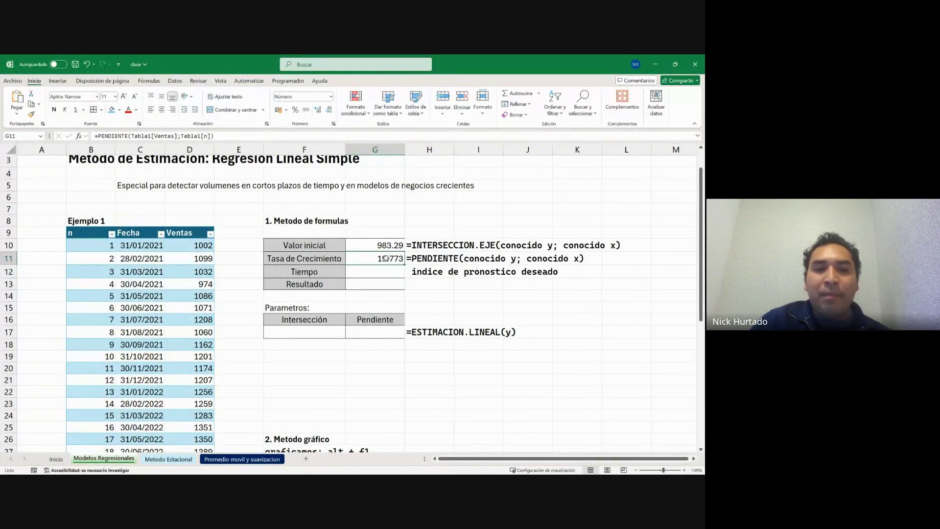
{"action": "left_click_drag", "start_coordinate": [109, 246], "coordinate": [108, 258]}
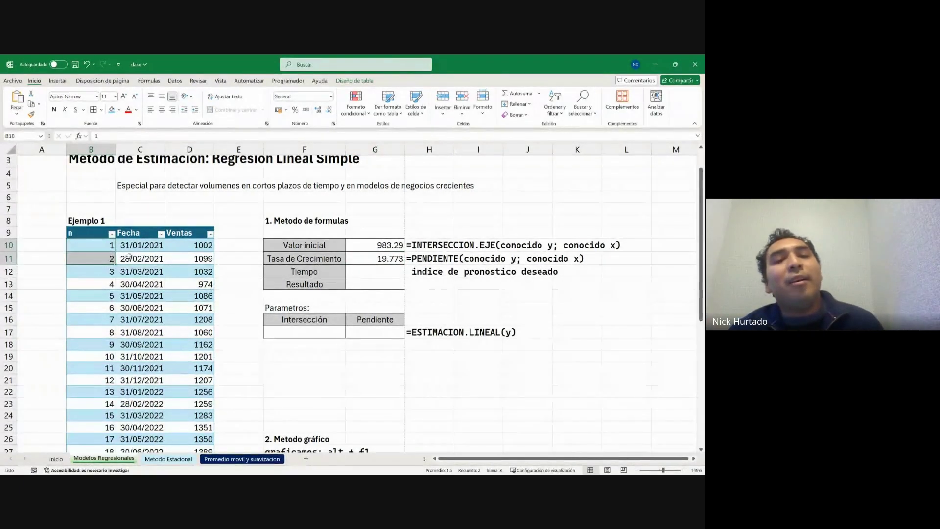
{"action": "left_click", "coordinate": [382, 261]}
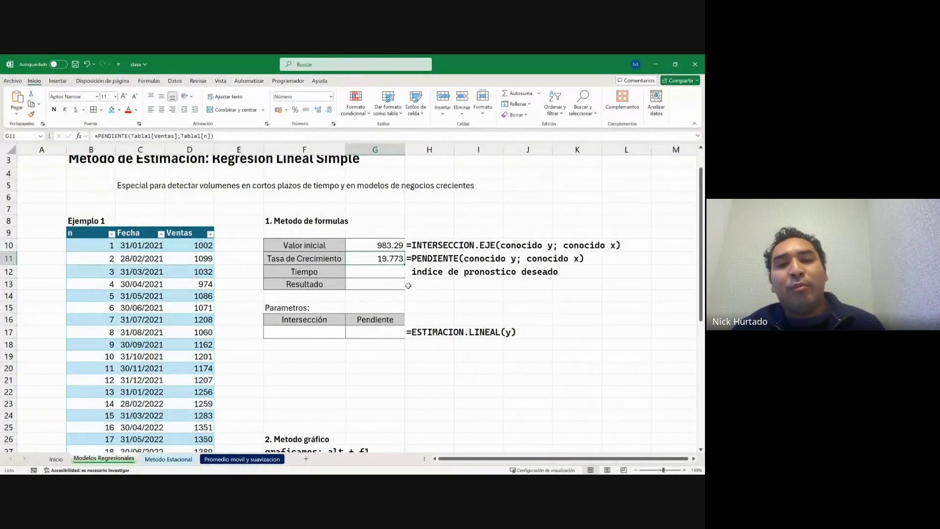
{"action": "left_click", "coordinate": [395, 273]}
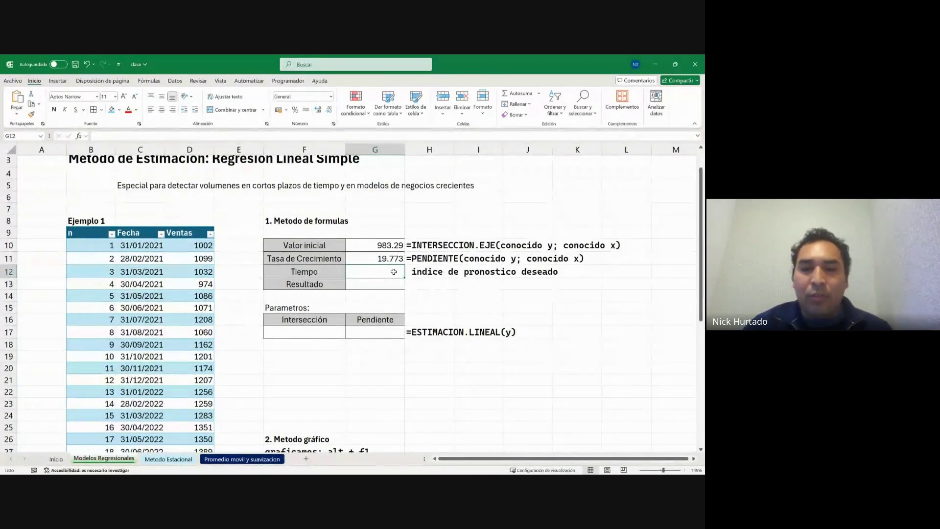
{"action": "double_click", "coordinate": [394, 272]}
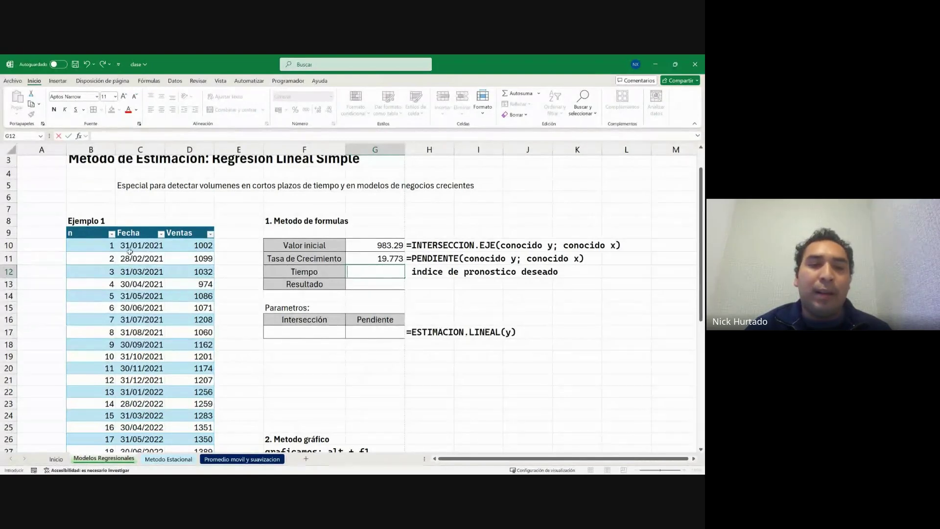
Extend the n and Fecha series of the Ejemplo 1 table by one row below n 36.
{"action": "scroll", "coordinate": [160, 295], "scroll_direction": "down", "scroll_amount": 3}
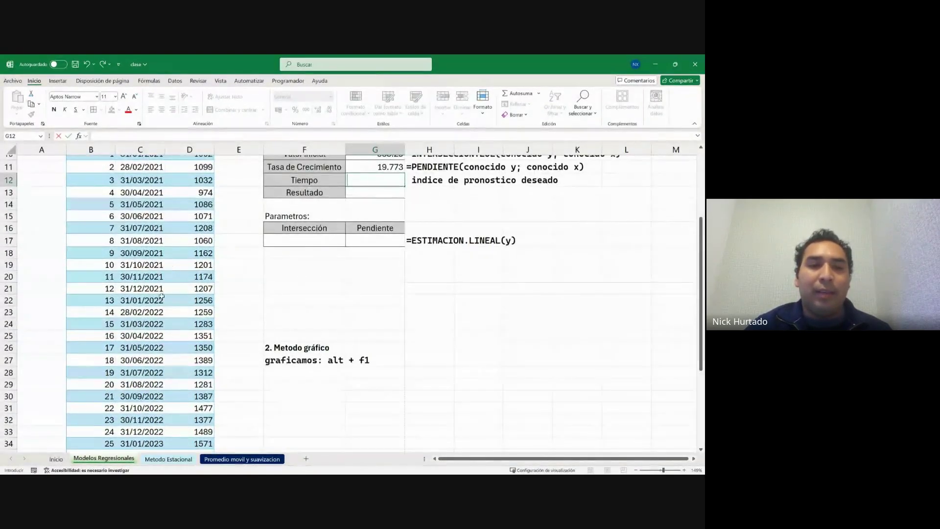
{"action": "scroll", "coordinate": [133, 265], "scroll_direction": "up", "scroll_amount": 2}
{"action": "scroll", "coordinate": [133, 265], "scroll_direction": "up", "scroll_amount": 1}
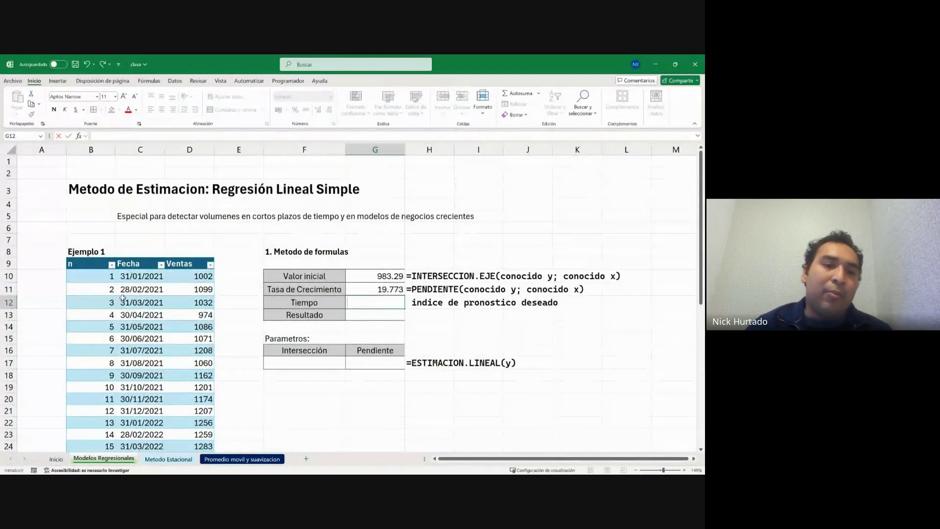
{"action": "scroll", "coordinate": [110, 316], "scroll_direction": "down", "scroll_amount": 2}
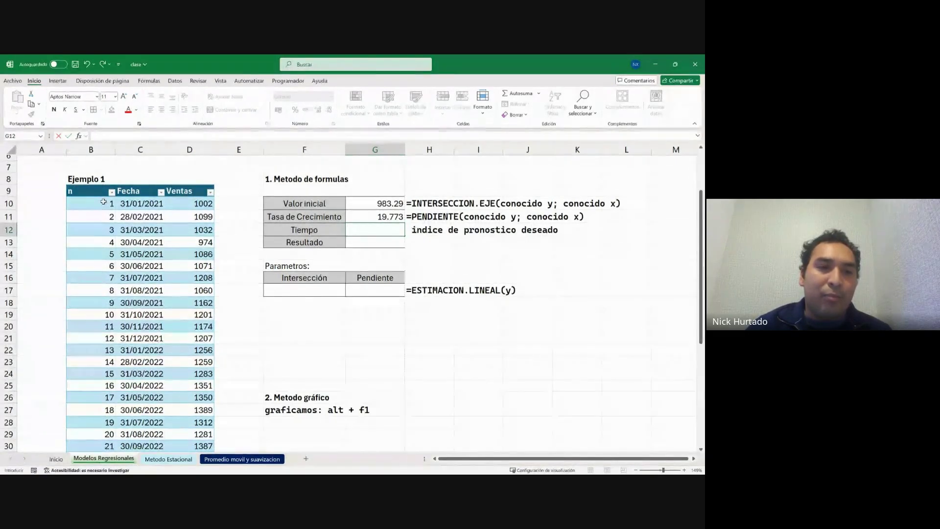
{"action": "scroll", "coordinate": [103, 202], "scroll_direction": "down", "scroll_amount": 10}
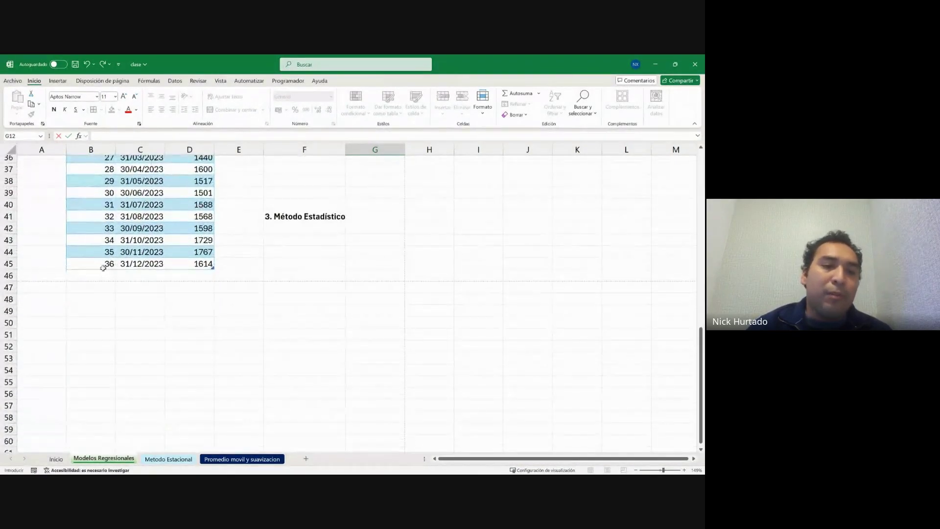
{"action": "left_click_drag", "start_coordinate": [103, 265], "coordinate": [165, 278]}
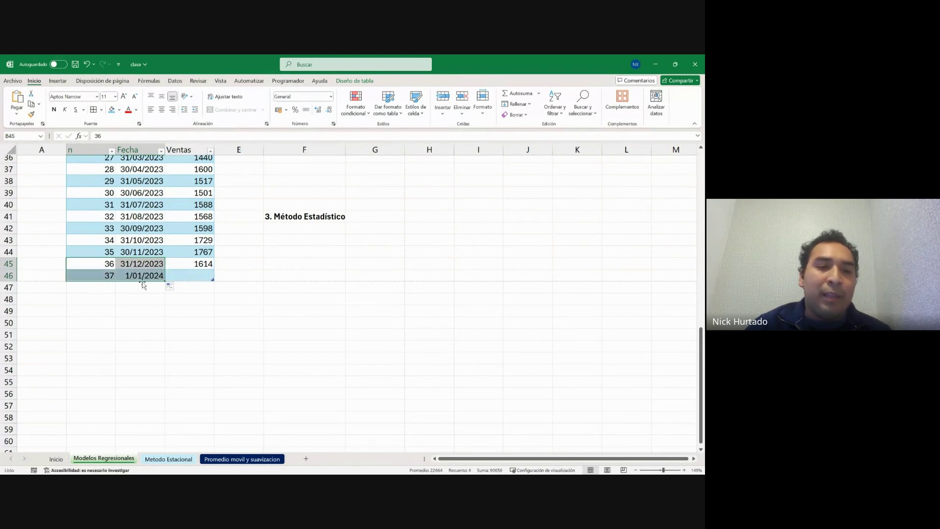
{"action": "left_click", "coordinate": [108, 276]}
Try to enter 37 as the Tiempo value.
{"action": "scroll", "coordinate": [250, 246], "scroll_direction": "up", "scroll_amount": 12}
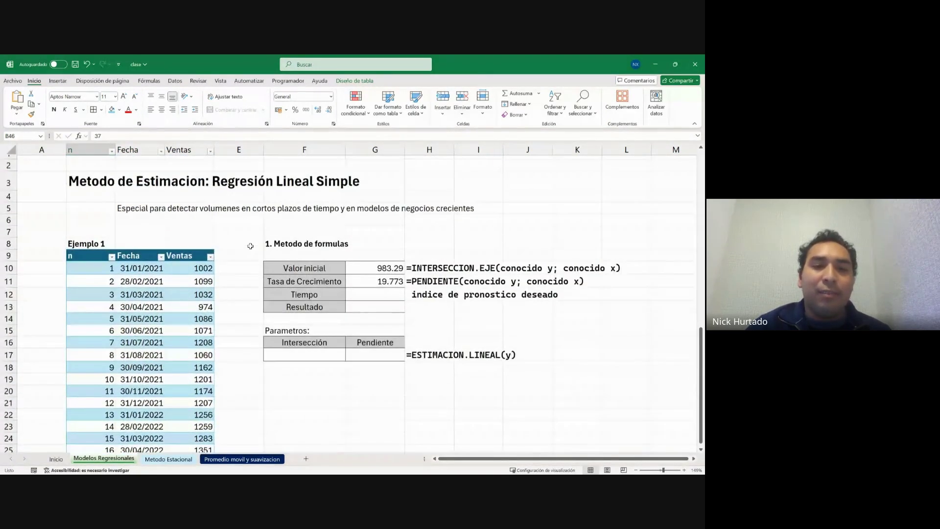
{"action": "left_click", "coordinate": [374, 299]}
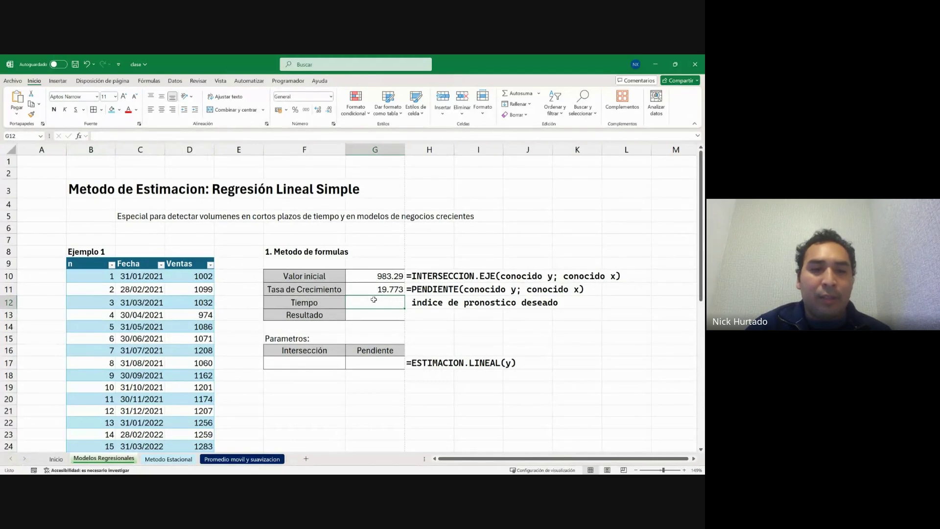
{"action": "type", "text": "37"}
{"action": "key", "text": "Return"}
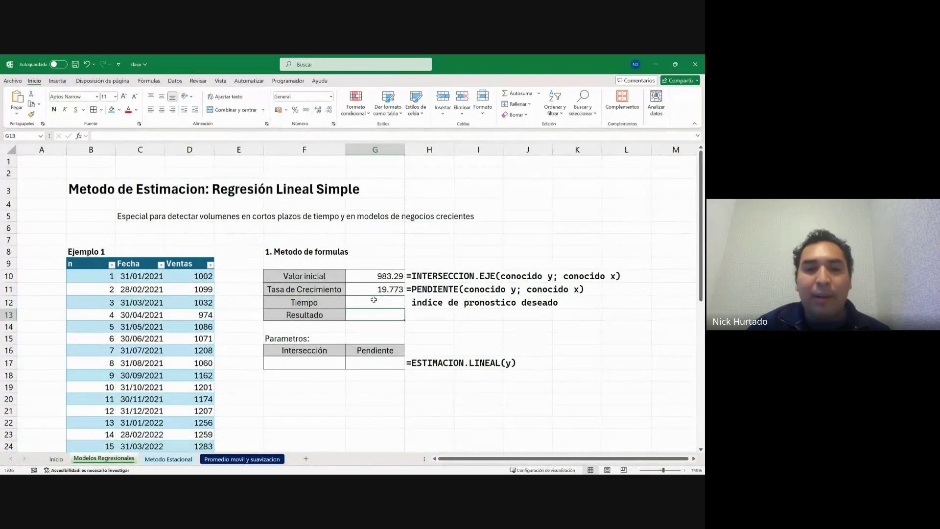
Correct the date of the n 37 row in the Ejemplo 1 table to 31/01/2024.
{"action": "scroll", "coordinate": [189, 386], "scroll_direction": "down", "scroll_amount": 12}
{"action": "left_click", "coordinate": [152, 268]}
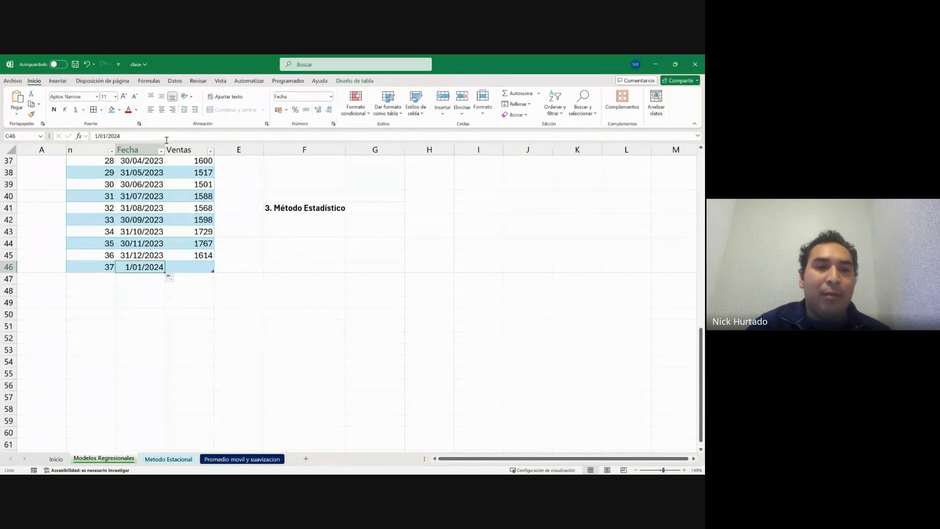
{"action": "left_click", "coordinate": [98, 136]}
{"action": "type", "text": "3"}
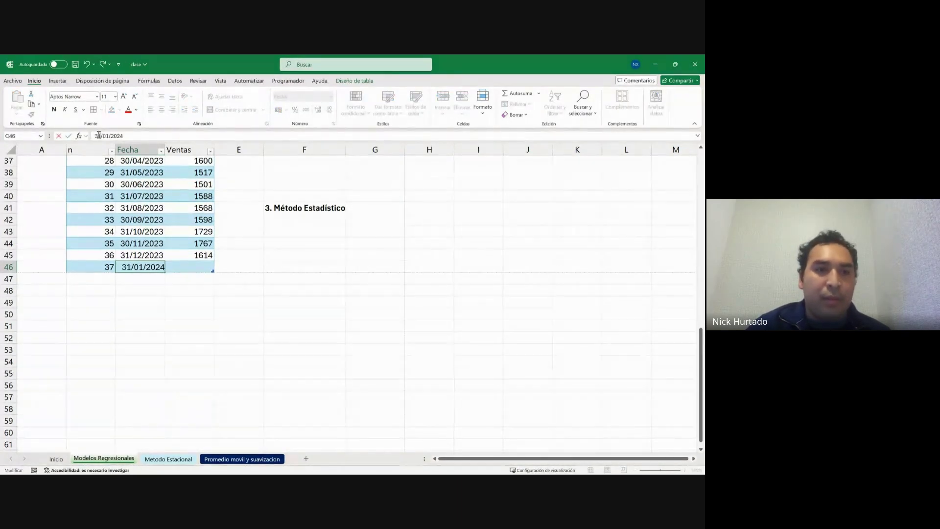
{"action": "key", "text": "Return"}
Set the Tiempo value in the formula method table to 37.
{"action": "scroll", "coordinate": [272, 344], "scroll_direction": "up", "scroll_amount": 10}
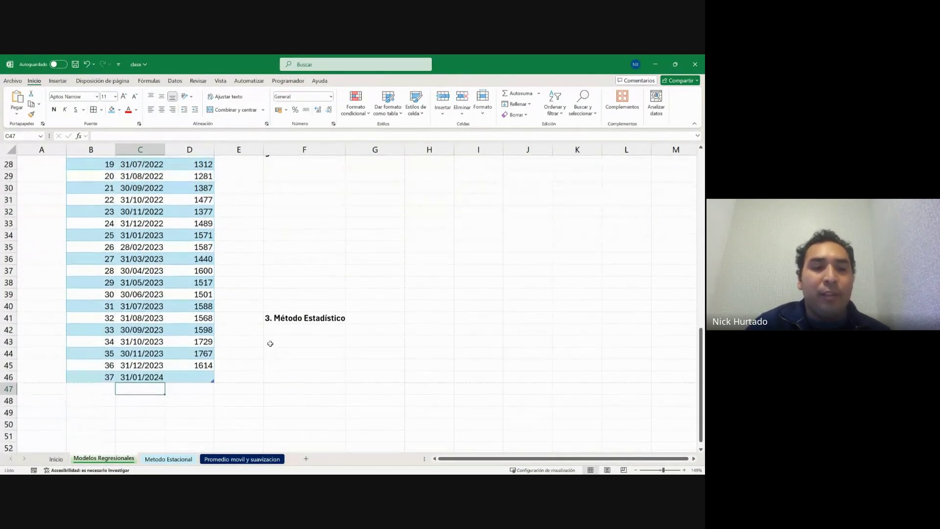
{"action": "scroll", "coordinate": [367, 316], "scroll_direction": "up", "scroll_amount": 3}
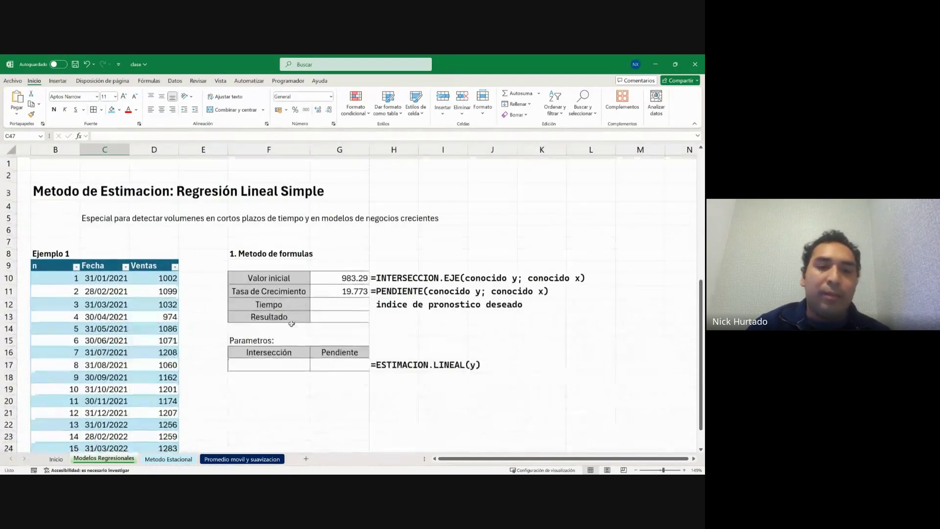
{"action": "left_click", "coordinate": [343, 300]}
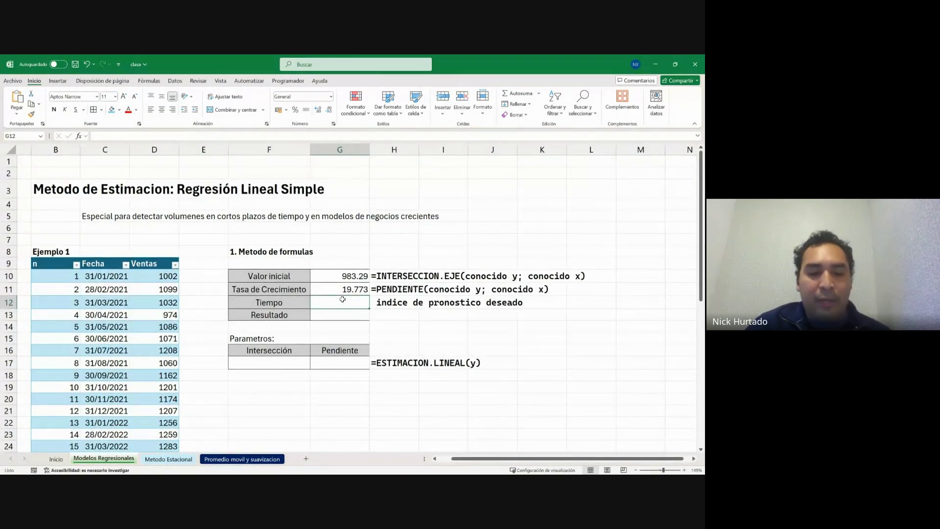
{"action": "type", "text": "37"}
{"action": "key", "text": "Return"}
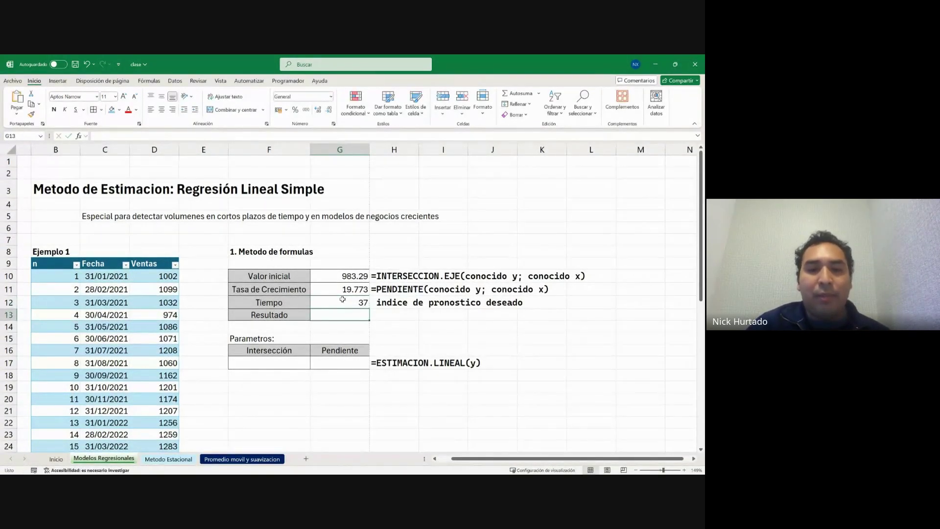
Calculate the Resultado in the formula method table with =G10+G11*G12, adding Valor inicial to Tasa de Crecimiento times Tiempo.
{"action": "scroll", "coordinate": [343, 299], "scroll_direction": "left", "scroll_amount": 1}
{"action": "scroll", "coordinate": [343, 299], "scroll_direction": "down", "scroll_amount": 4}
{"action": "scroll", "coordinate": [341, 298], "scroll_direction": "up", "scroll_amount": 3}
{"action": "scroll", "coordinate": [341, 298], "scroll_direction": "up", "scroll_amount": 1}
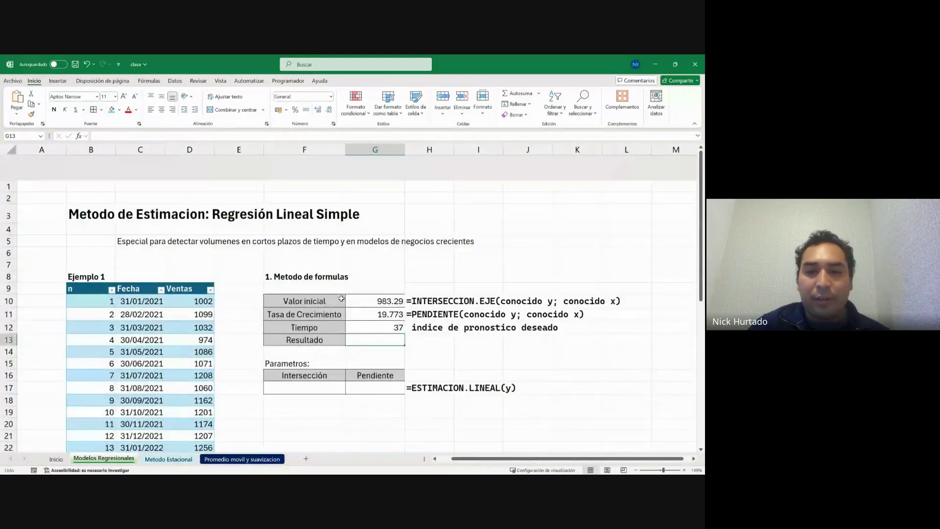
{"action": "type", "text": "="}
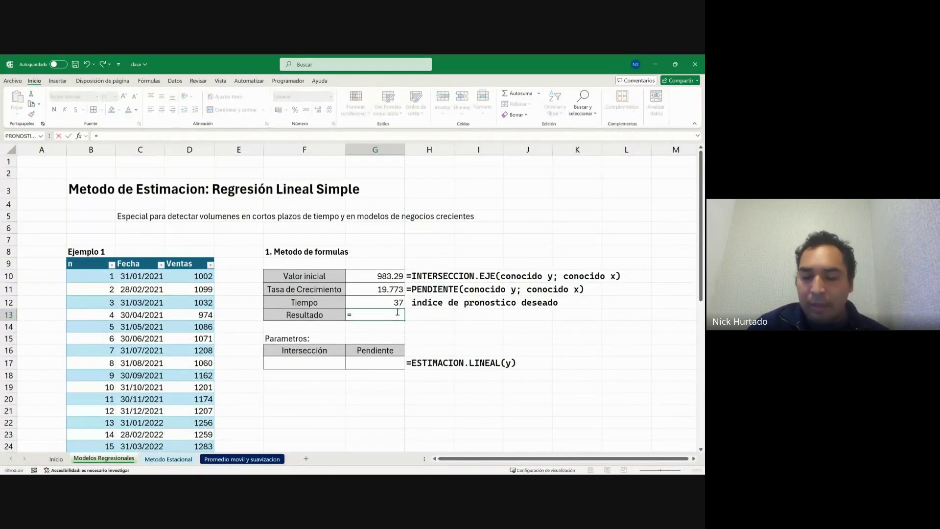
{"action": "key", "text": "Up"}
{"action": "key", "text": "Up"}
{"action": "key", "text": "Up"}
{"action": "key", "text": "Up"}
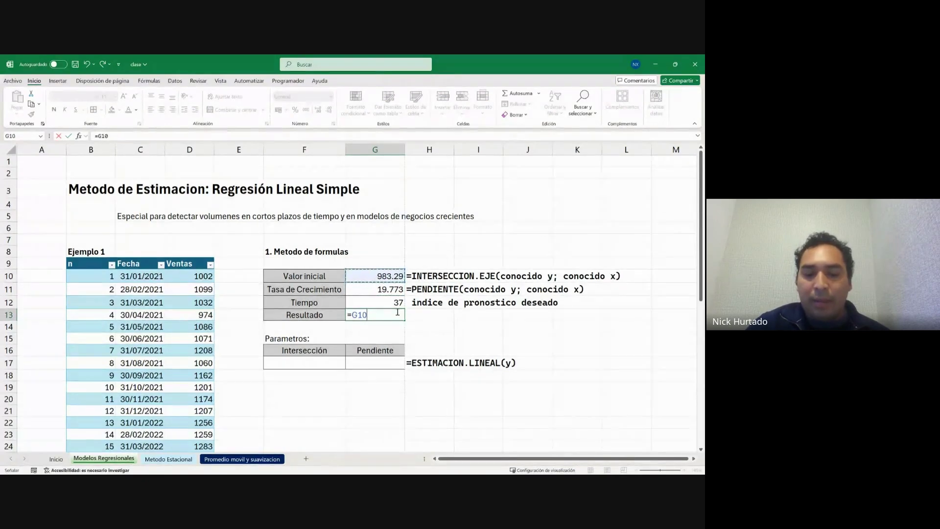
{"action": "type", "text": "="}
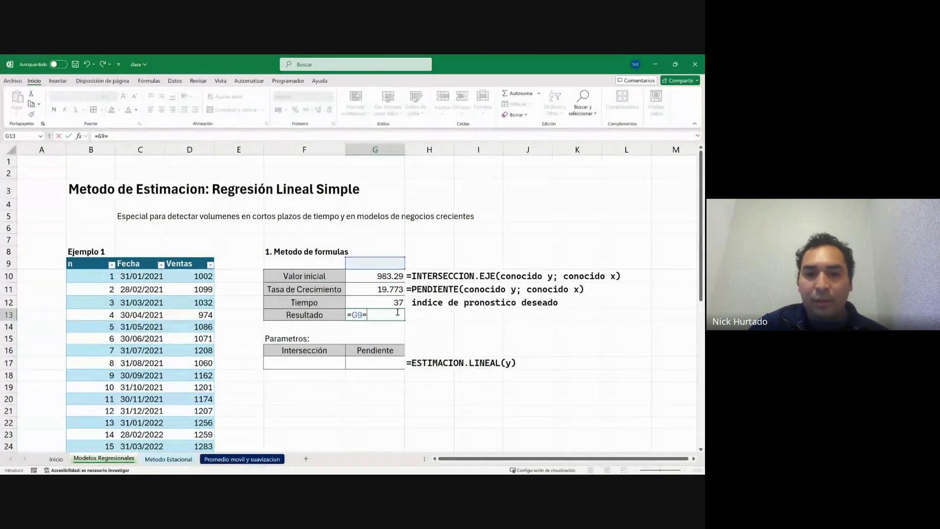
{"action": "key", "text": "BackSpace"}
{"action": "key", "text": "BackSpace"}
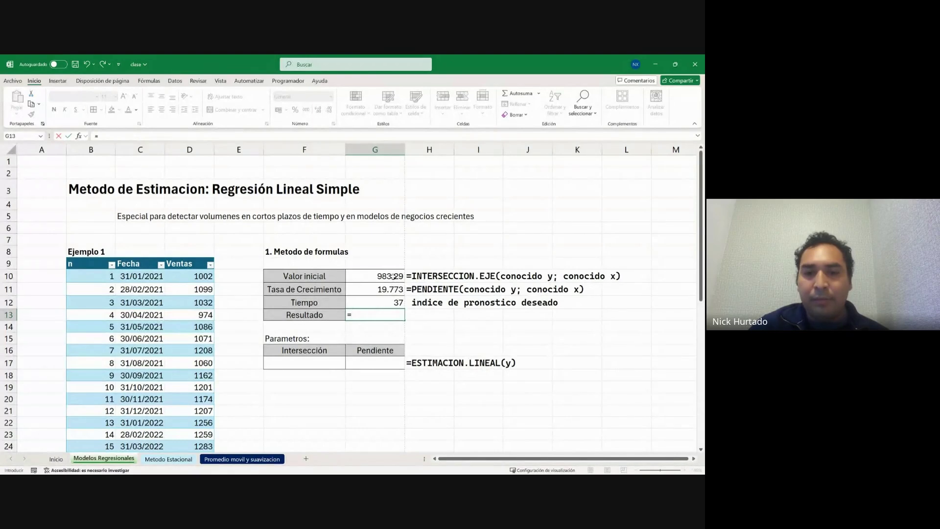
{"action": "left_click", "coordinate": [393, 277]}
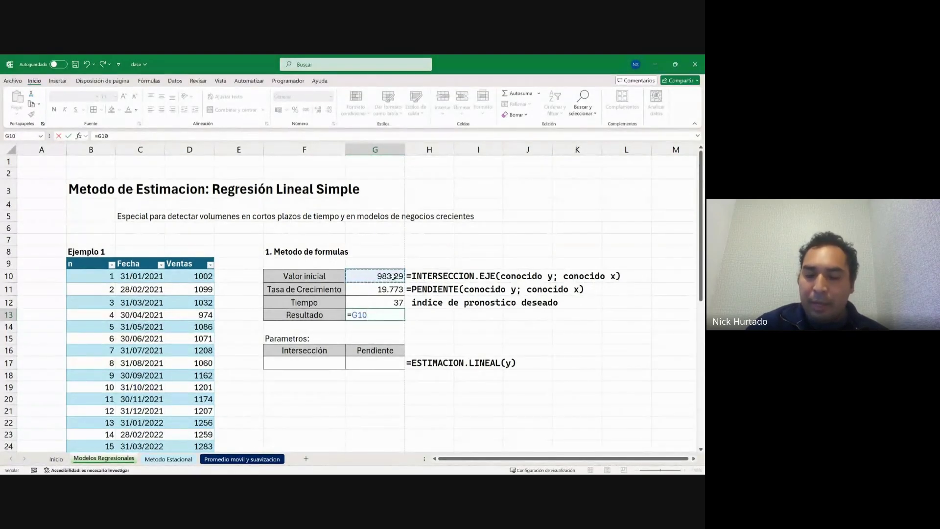
{"action": "type", "text": "+"}
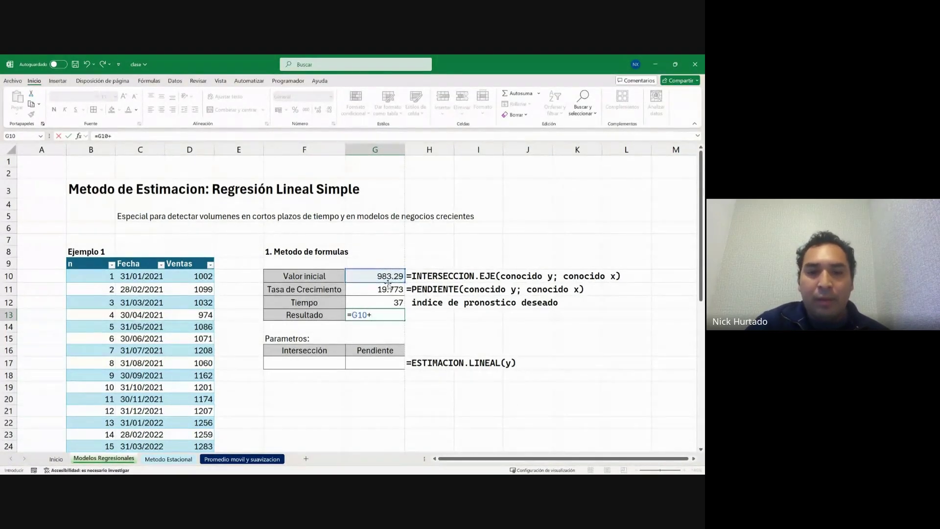
{"action": "left_click", "coordinate": [386, 288]}
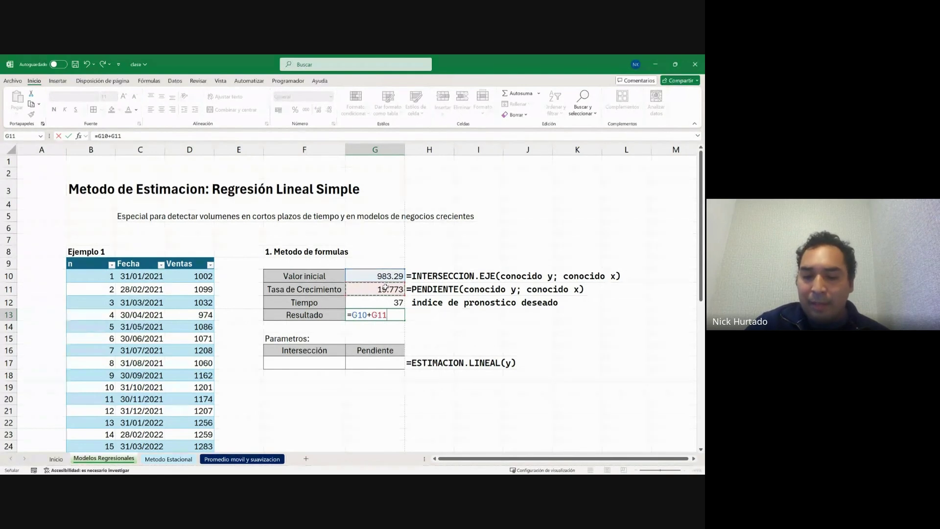
{"action": "type", "text": "*"}
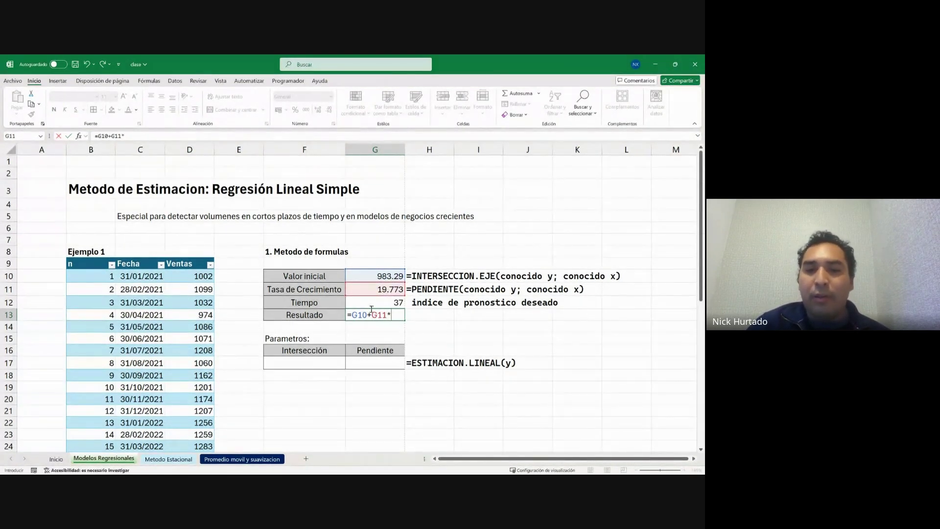
{"action": "left_click", "coordinate": [391, 304]}
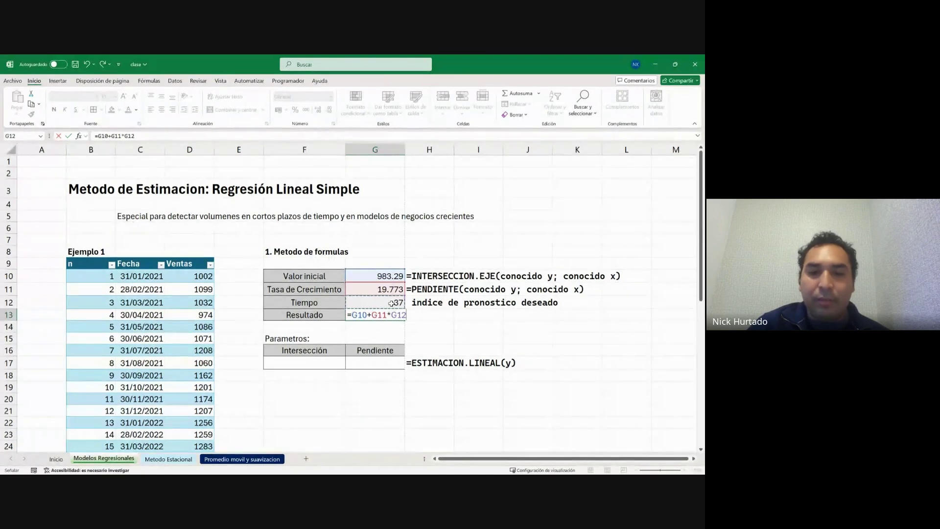
{"action": "key", "text": "Return"}
Compare the Resultado forecast with the most recent Ventas values in the Ejemplo 1 table.
{"action": "left_click", "coordinate": [387, 315]}
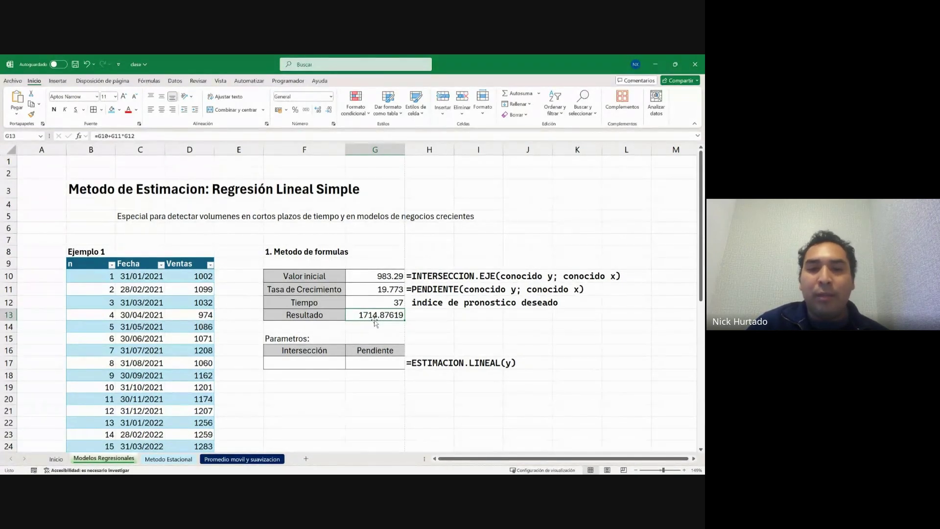
{"action": "scroll", "coordinate": [203, 330], "scroll_direction": "down", "scroll_amount": 9}
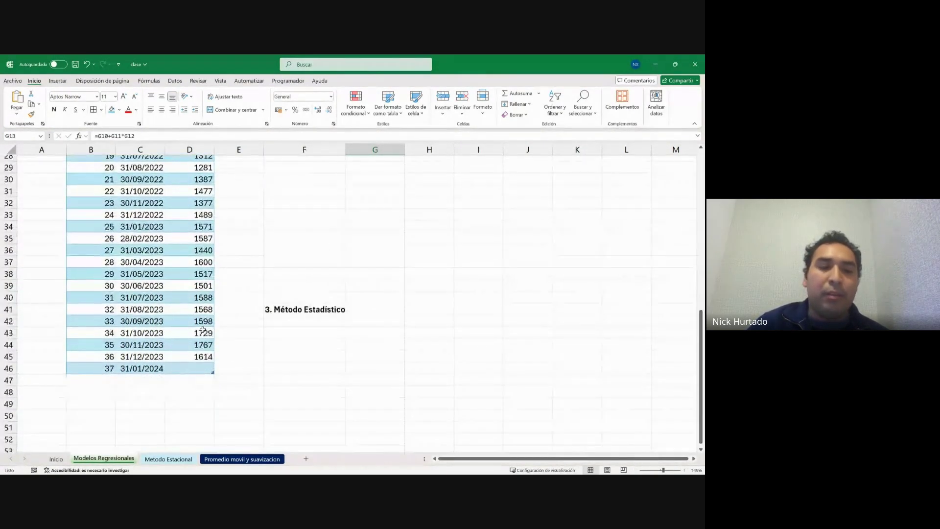
{"action": "scroll", "coordinate": [211, 329], "scroll_direction": "up", "scroll_amount": 5}
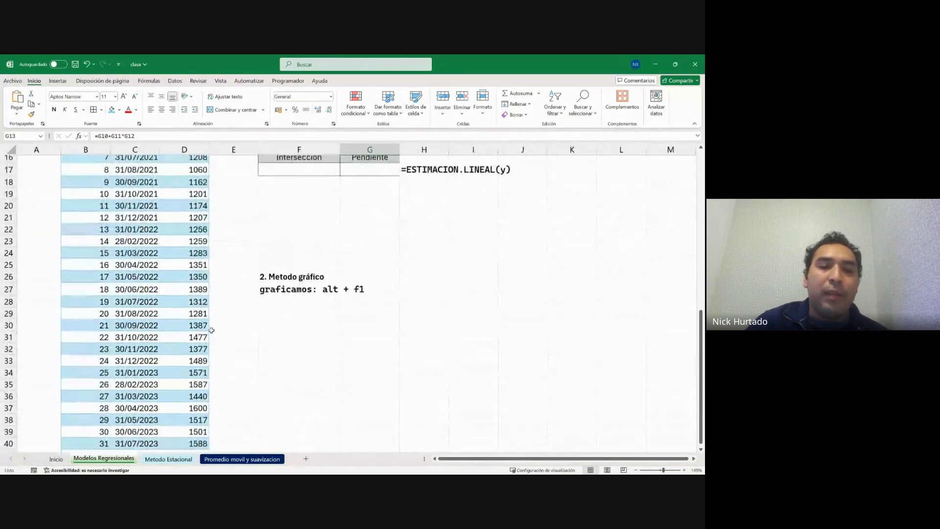
{"action": "scroll", "coordinate": [350, 237], "scroll_direction": "up", "scroll_amount": 2}
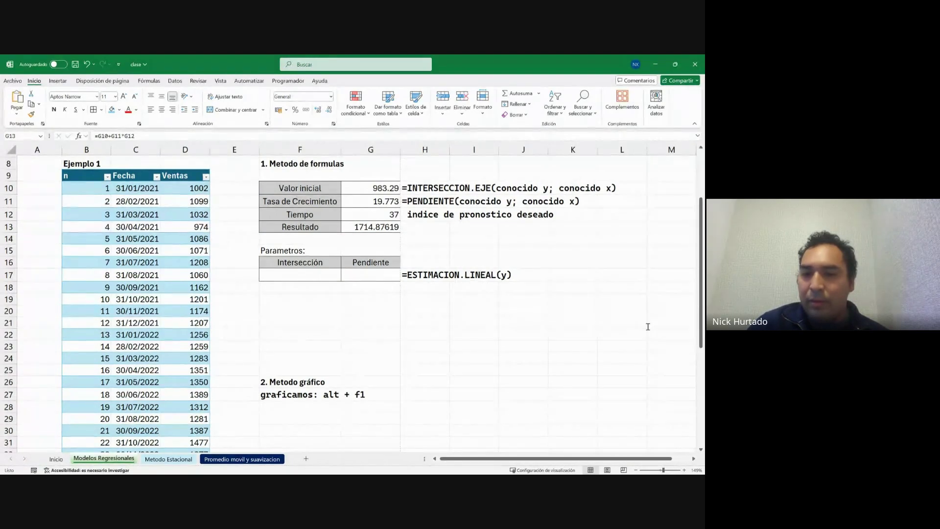
{"action": "scroll", "coordinate": [294, 311], "scroll_direction": "up", "scroll_amount": 1}
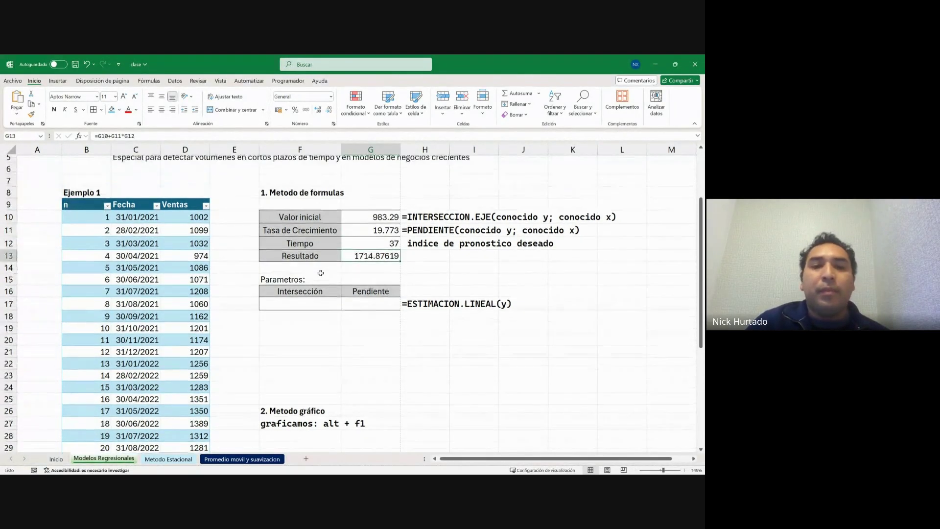
{"action": "left_click", "coordinate": [325, 308]}
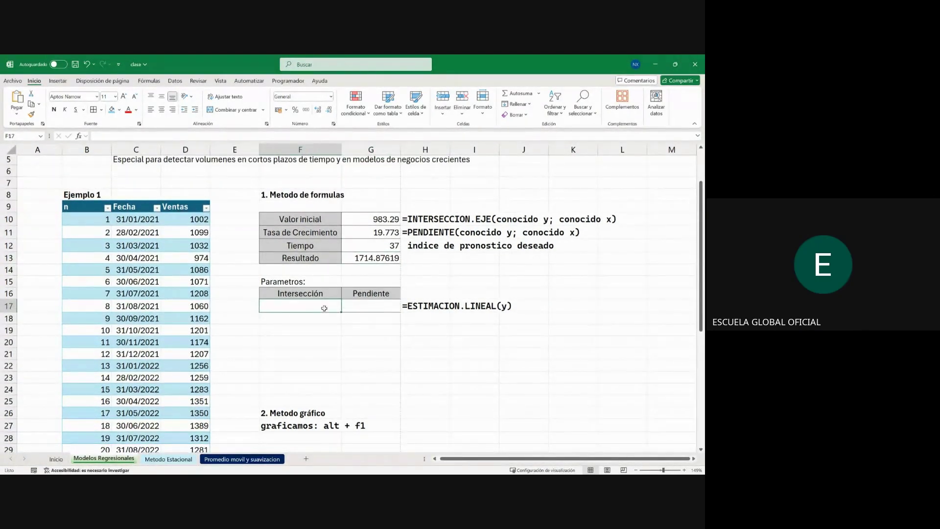
{"action": "key", "text": "ctrl+2"}
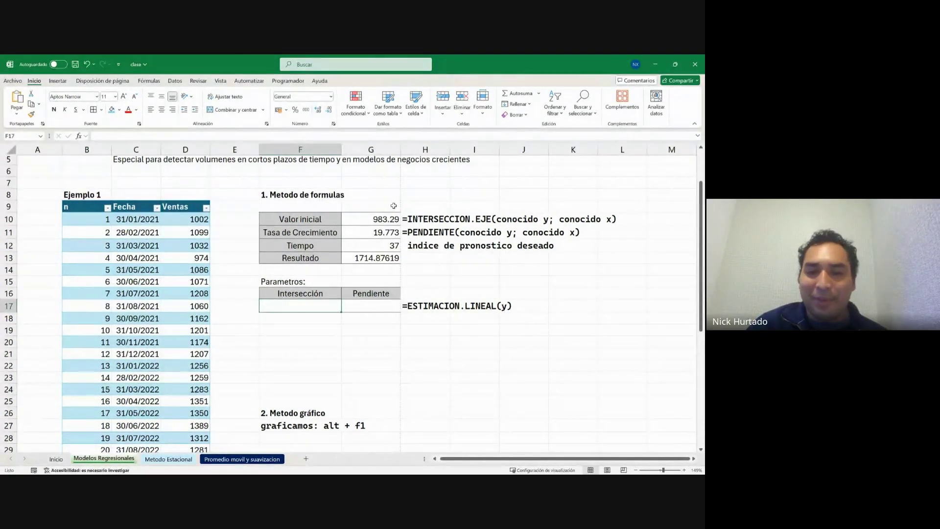
Review the Valor inicial formula against the n and Fecha series of Ejemplo 1, from the first row through n 37.
{"action": "left_click", "coordinate": [382, 219]}
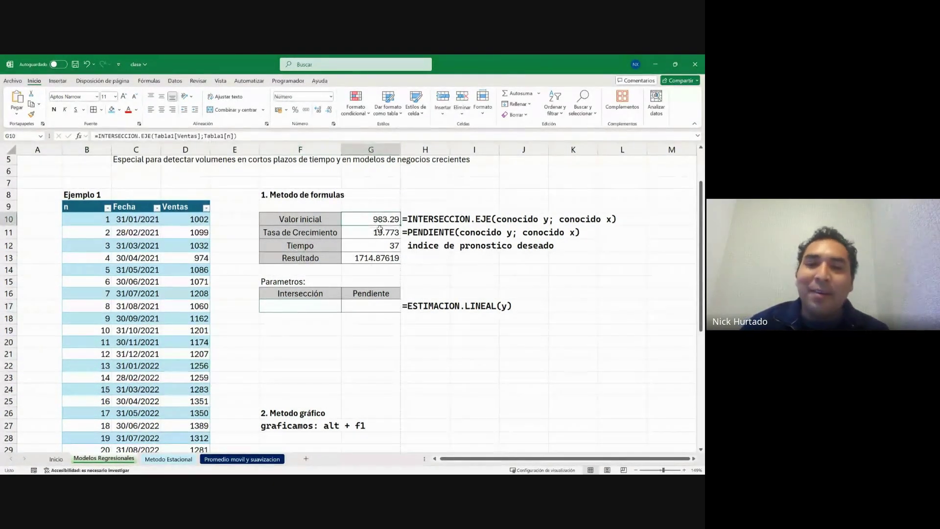
{"action": "scroll", "coordinate": [385, 235], "scroll_direction": "up", "scroll_amount": 1}
{"action": "scroll", "coordinate": [386, 255], "scroll_direction": "down", "scroll_amount": 13}
{"action": "scroll", "coordinate": [390, 289], "scroll_direction": "up", "scroll_amount": 8}
{"action": "scroll", "coordinate": [391, 289], "scroll_direction": "up", "scroll_amount": 3}
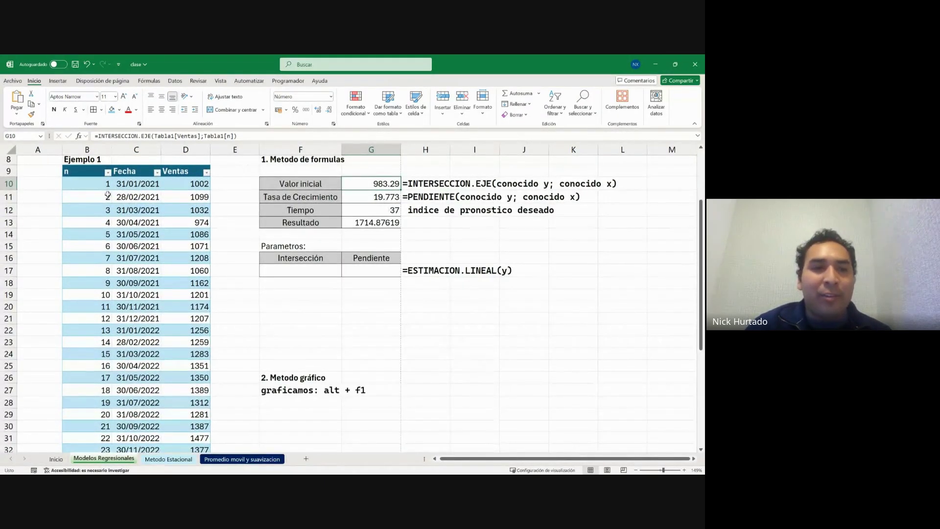
{"action": "scroll", "coordinate": [344, 262], "scroll_direction": "up", "scroll_amount": 2}
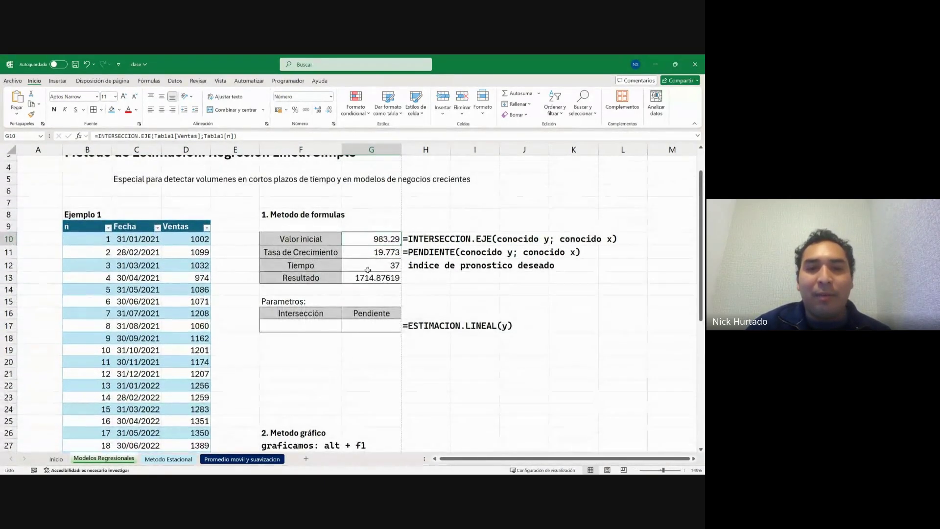
{"action": "scroll", "coordinate": [108, 272], "scroll_direction": "down", "scroll_amount": 10}
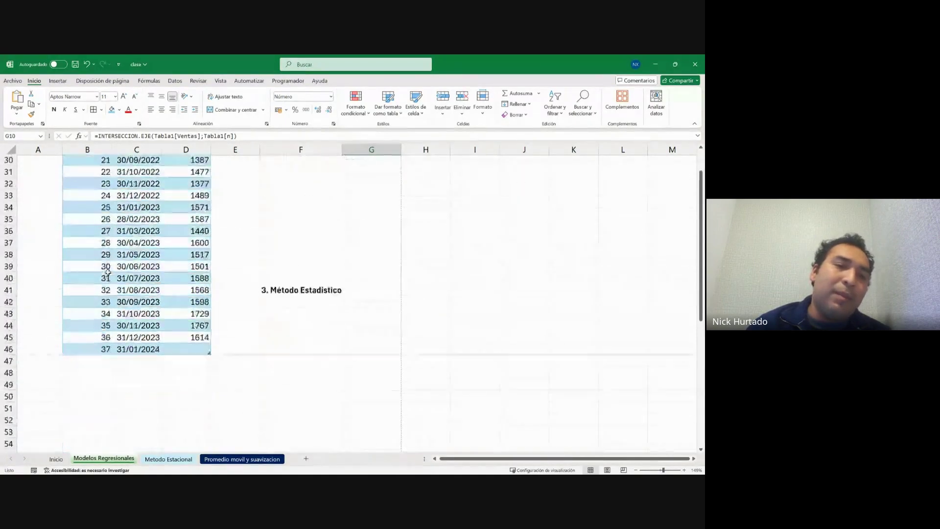
{"action": "scroll", "coordinate": [107, 272], "scroll_direction": "up", "scroll_amount": 10}
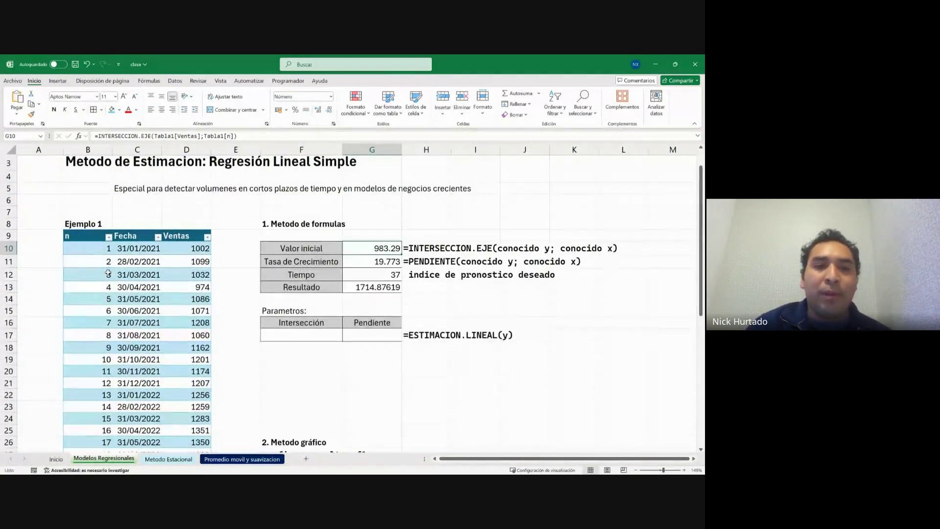
{"action": "left_click", "coordinate": [139, 248]}
{"action": "scroll", "coordinate": [134, 312], "scroll_direction": "down", "scroll_amount": 3}
{"action": "scroll", "coordinate": [134, 312], "scroll_direction": "down", "scroll_amount": 5}
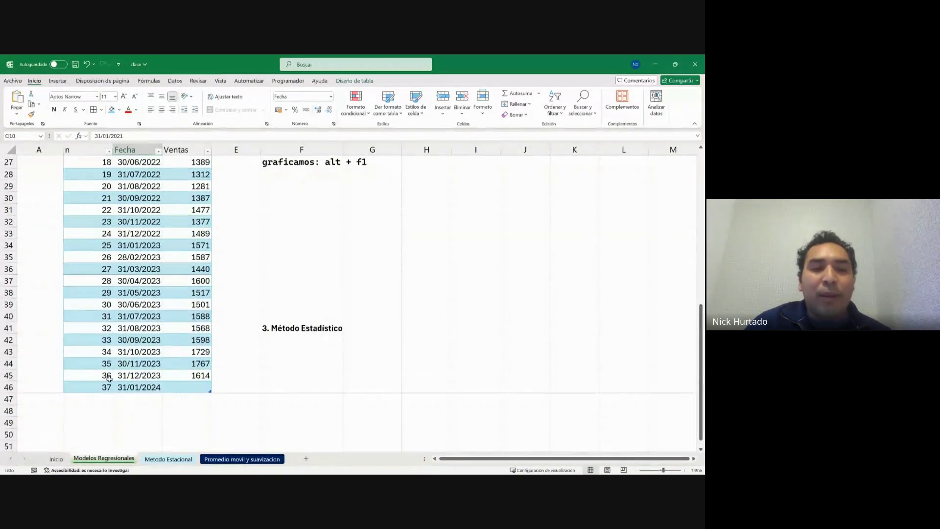
{"action": "left_click_drag", "start_coordinate": [100, 375], "coordinate": [133, 385]}
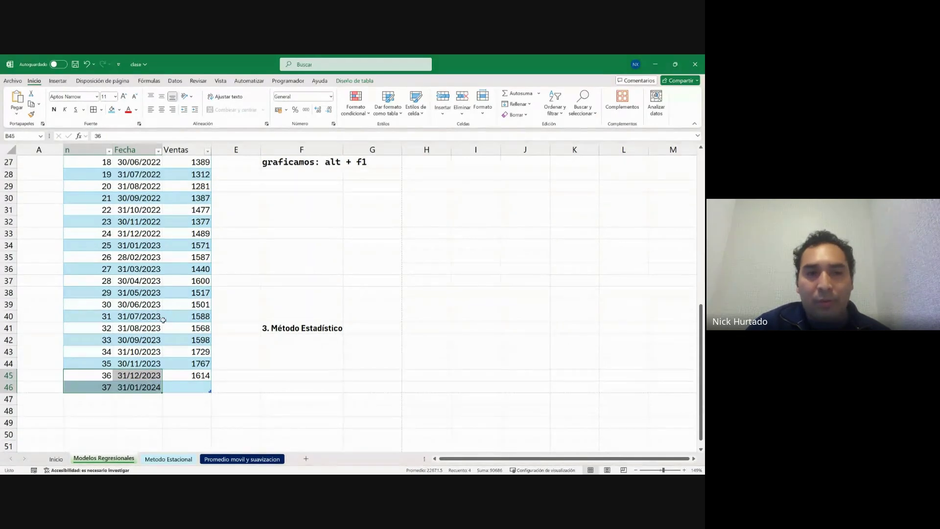
{"action": "scroll", "coordinate": [159, 333], "scroll_direction": "up", "scroll_amount": 7}
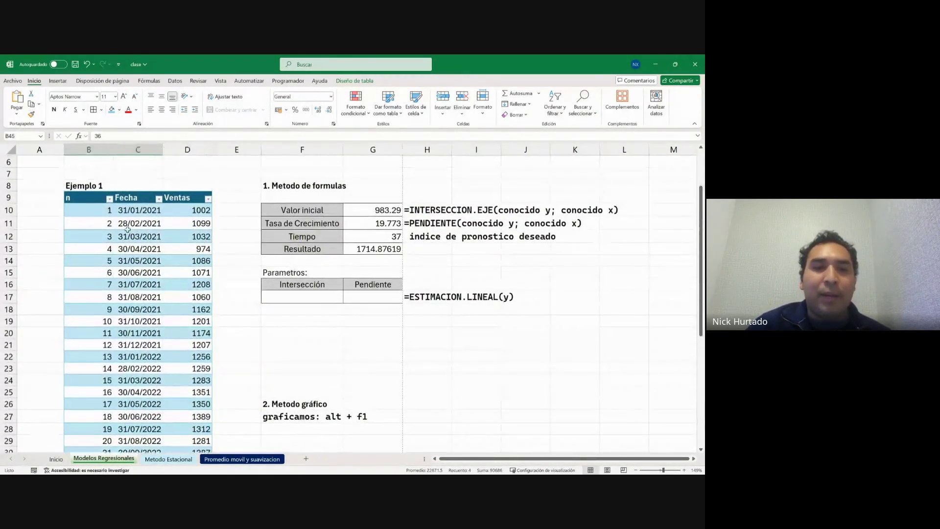
Examine the contents of the Valor inicial, Tasa de Crecimiento and Tiempo cells in the formula method table.
{"action": "double_click", "coordinate": [395, 215]}
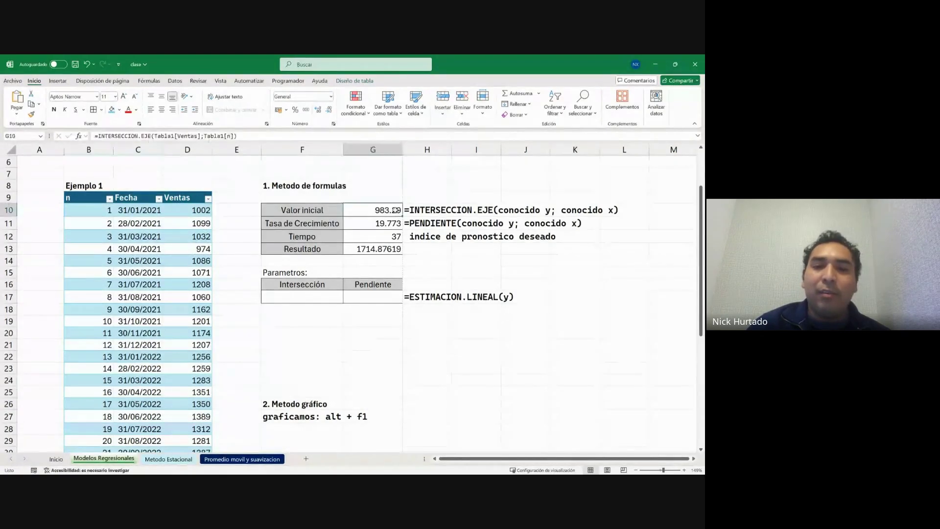
{"action": "key", "text": "Escape"}
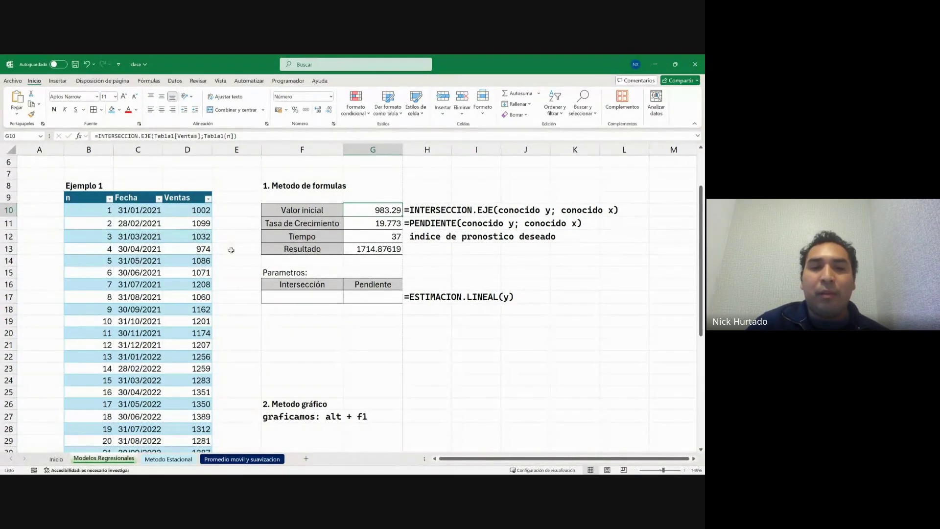
{"action": "left_click", "coordinate": [382, 221]}
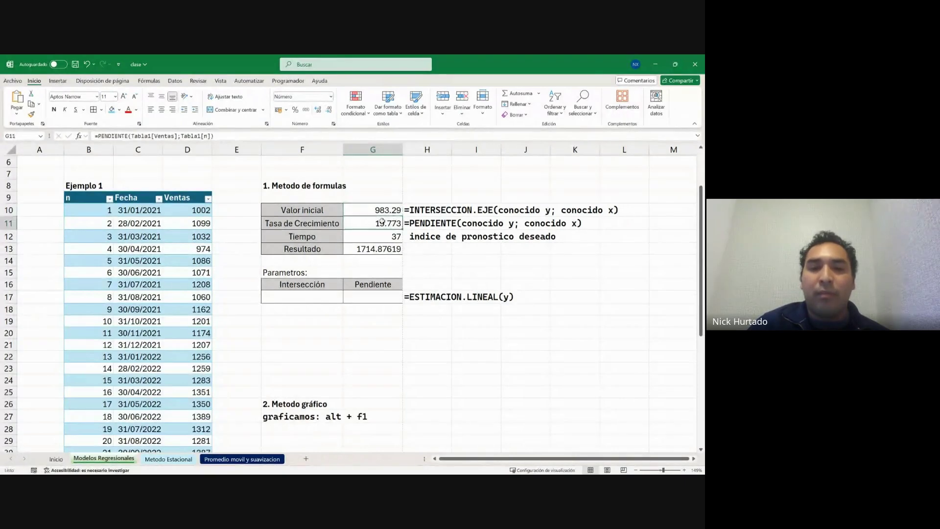
{"action": "left_click", "coordinate": [397, 239]}
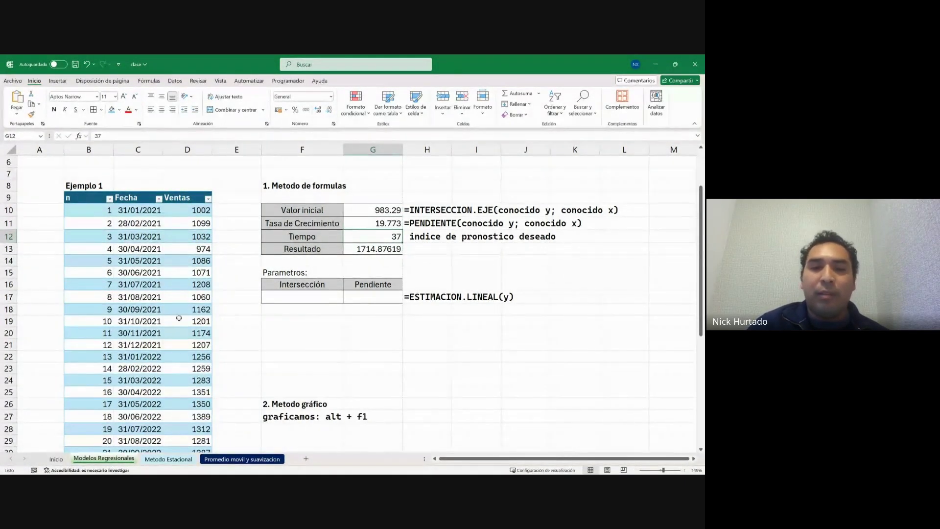
Extend the n and Fecha series of the Ejemplo 1 table from the n 35 to 37 rows down to n 43, 31/07/2024.
{"action": "scroll", "coordinate": [176, 313], "scroll_direction": "down", "scroll_amount": 10}
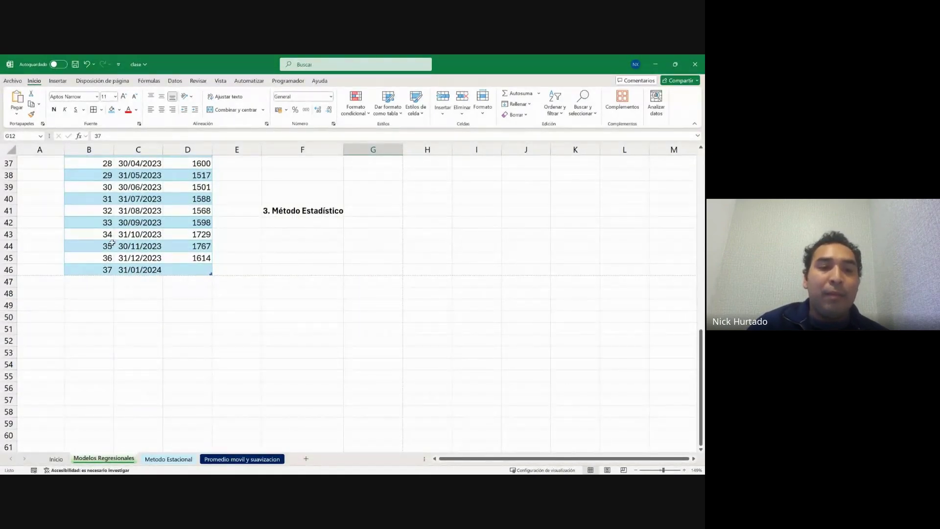
{"action": "left_click_drag", "start_coordinate": [107, 246], "coordinate": [149, 270]}
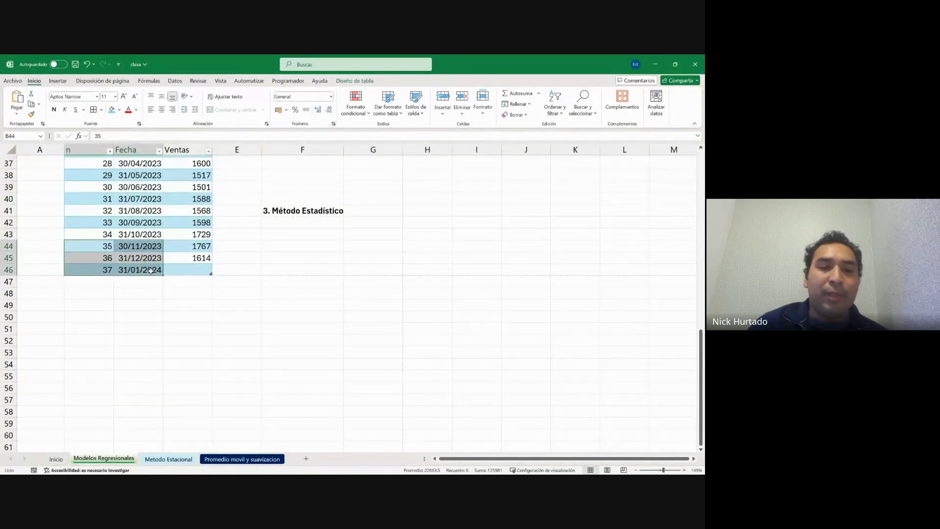
{"action": "left_click_drag", "start_coordinate": [160, 304], "coordinate": [154, 346]}
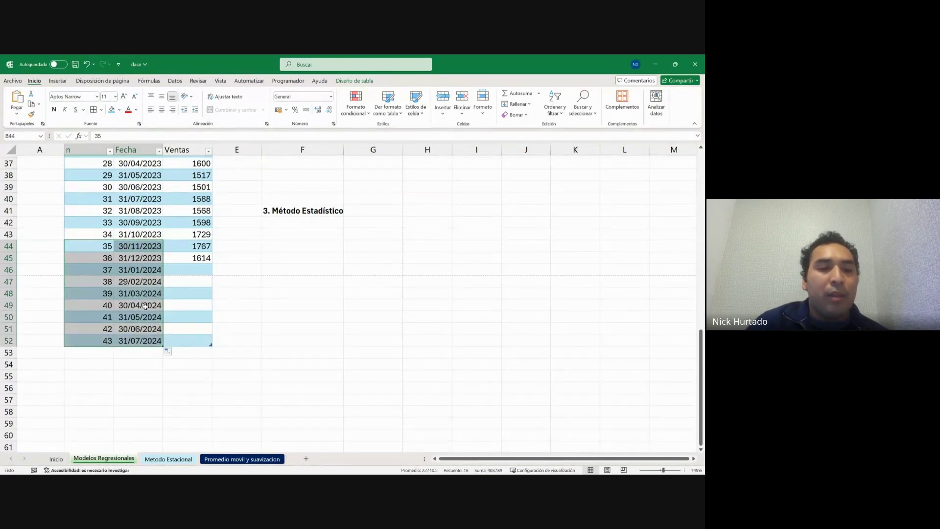
Insert a blank column at column E, between the Ejemplo 1 table and the formula method section.
{"action": "scroll", "coordinate": [207, 301], "scroll_direction": "up", "scroll_amount": 10}
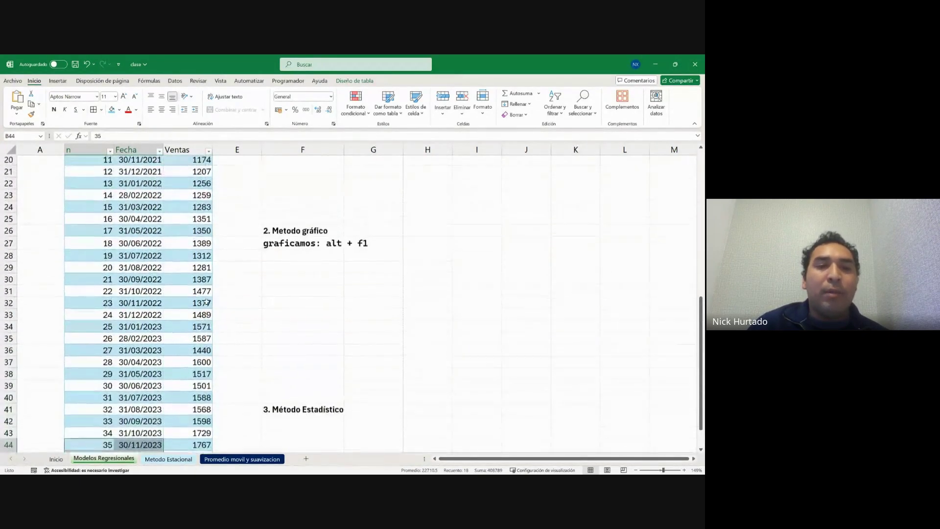
{"action": "scroll", "coordinate": [206, 302], "scroll_direction": "up", "scroll_amount": 3}
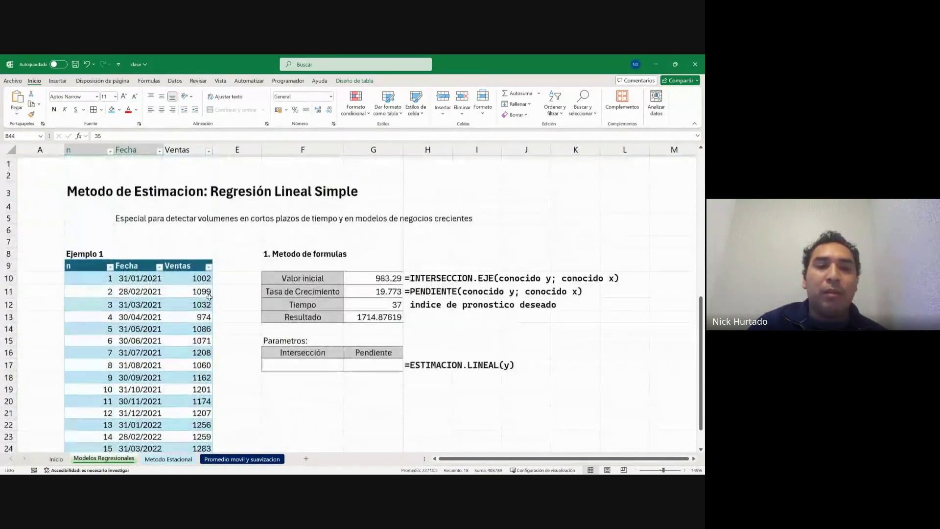
{"action": "left_click", "coordinate": [230, 148]}
{"action": "key", "text": "ctrl+plus"}
{"action": "scroll", "coordinate": [239, 323], "scroll_direction": "down", "scroll_amount": 3}
{"action": "scroll", "coordinate": [260, 273], "scroll_direction": "down", "scroll_amount": 4}
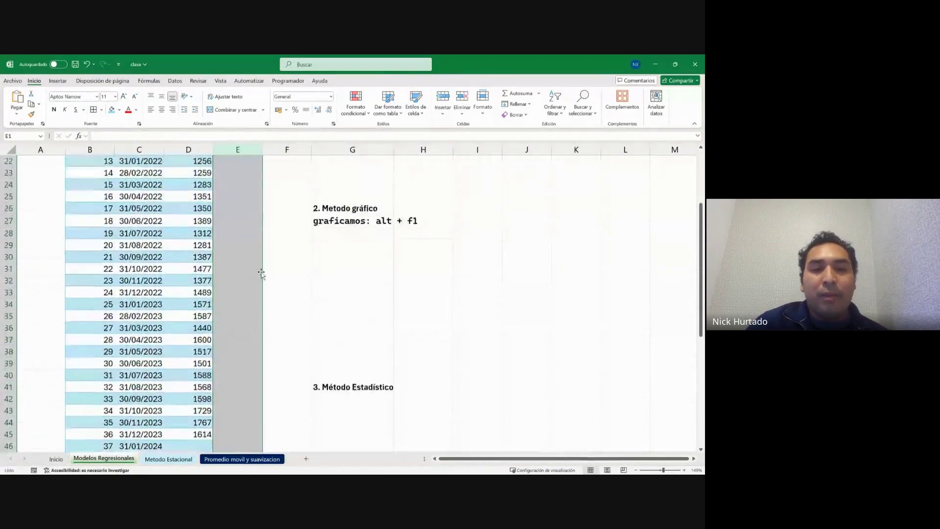
Add a column headed "pronostico" to the Ejemplo 1 table, right after the Ventas column.
{"action": "scroll", "coordinate": [260, 273], "scroll_direction": "up", "scroll_amount": 7}
{"action": "left_click", "coordinate": [235, 265]}
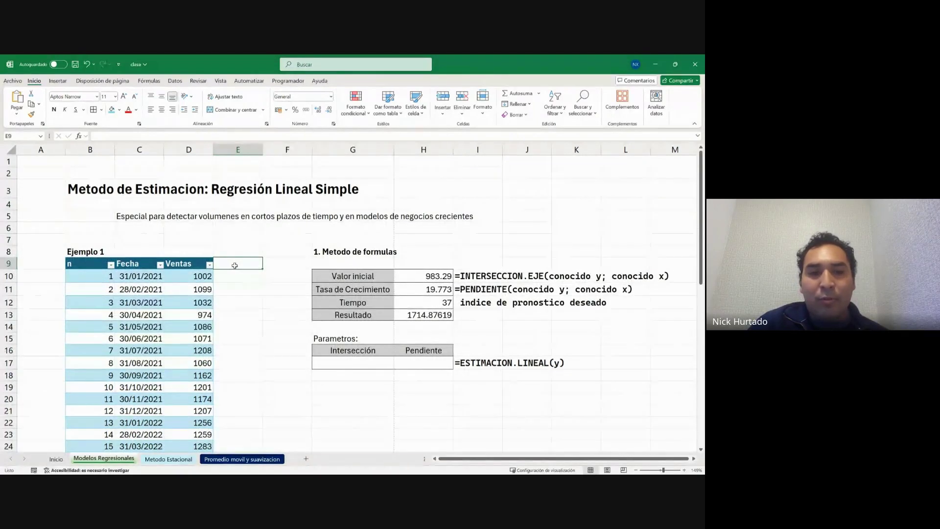
{"action": "type", "text": "pronostico"}
{"action": "key", "text": "Return"}
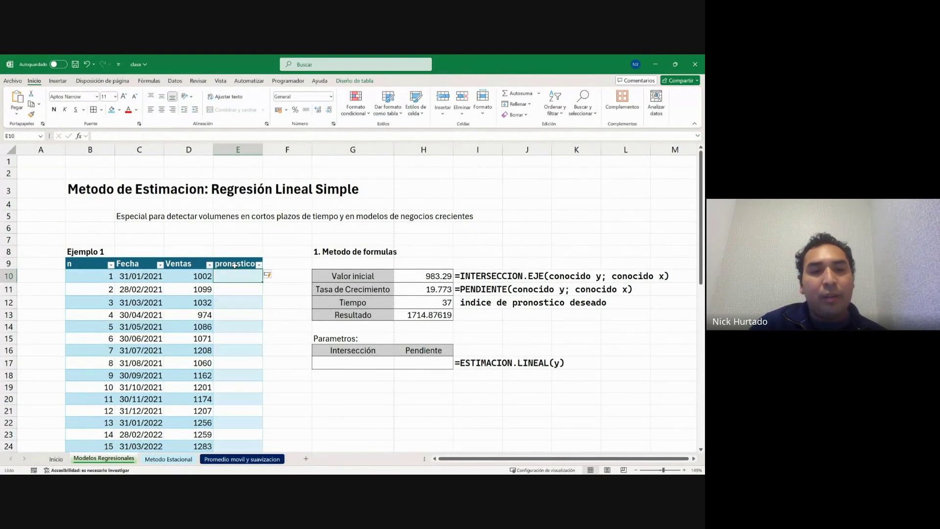
Build the forecast formula =H10+H11*[@n] in the pronostico cell of the n 37 row, using Valor inicial and Tasa de Crecimiento.
{"action": "scroll", "coordinate": [267, 307], "scroll_direction": "down", "scroll_amount": 17}
{"action": "scroll", "coordinate": [265, 307], "scroll_direction": "up", "scroll_amount": 8}
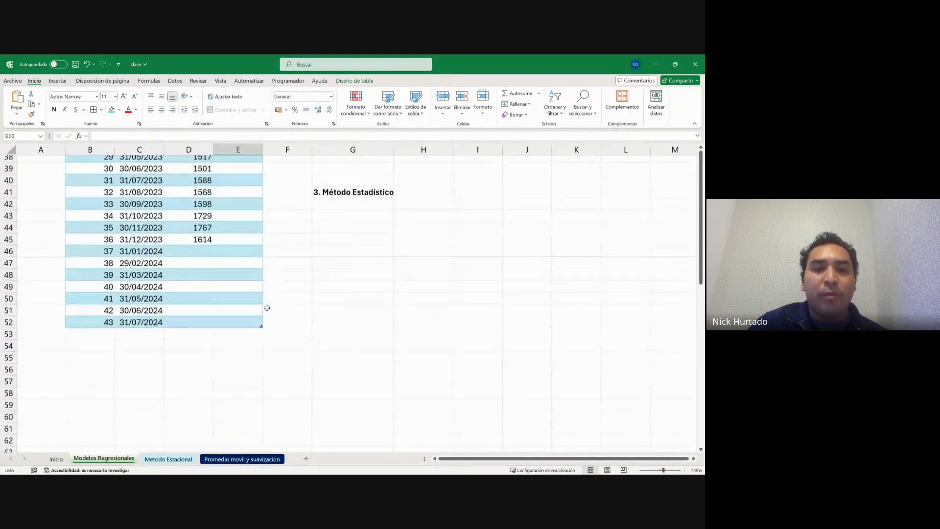
{"action": "scroll", "coordinate": [400, 230], "scroll_direction": "up", "scroll_amount": 6}
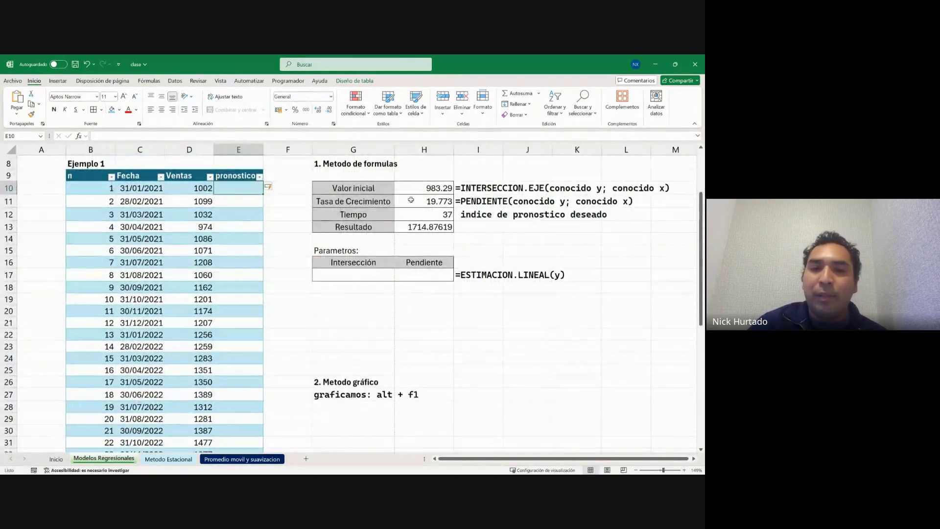
{"action": "scroll", "coordinate": [320, 242], "scroll_direction": "down", "scroll_amount": 13}
{"action": "scroll", "coordinate": [319, 241], "scroll_direction": "up", "scroll_amount": 10}
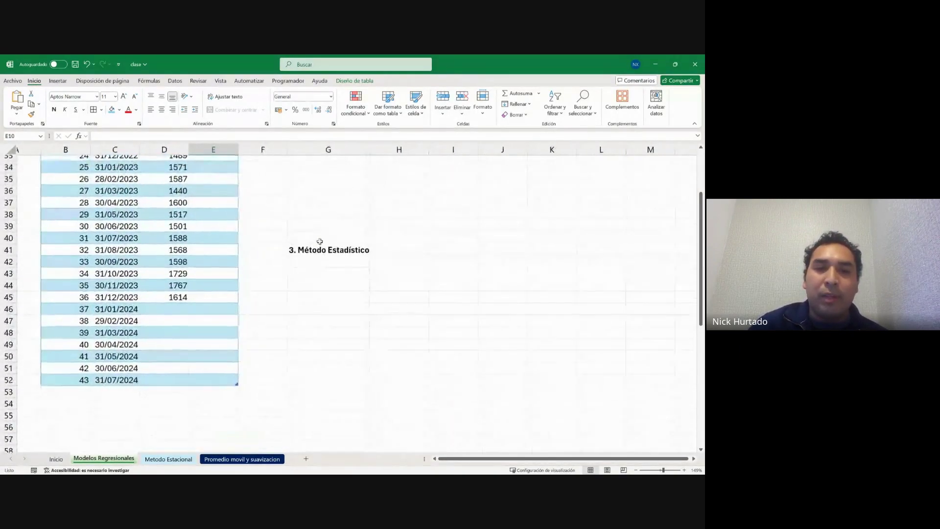
{"action": "scroll", "coordinate": [365, 241], "scroll_direction": "up", "scroll_amount": 2}
{"action": "scroll", "coordinate": [364, 241], "scroll_direction": "down", "scroll_amount": 6}
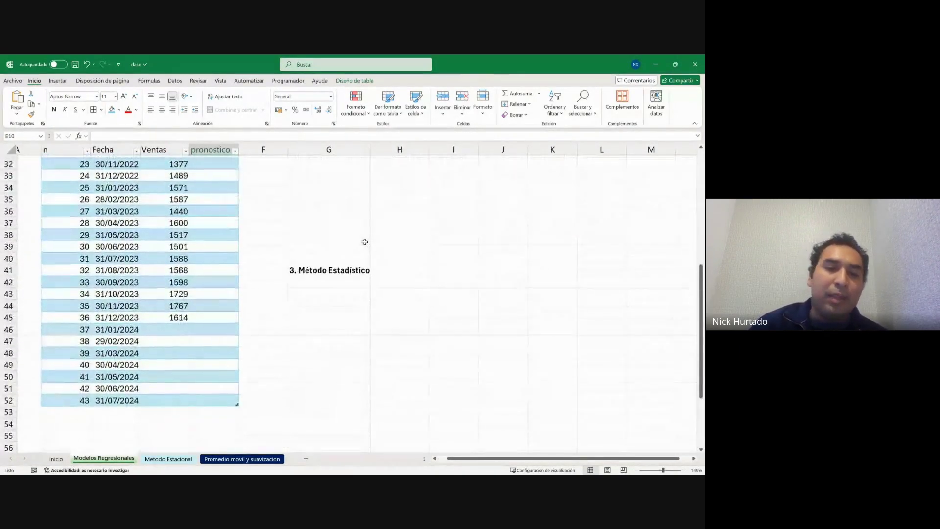
{"action": "left_click", "coordinate": [216, 330]}
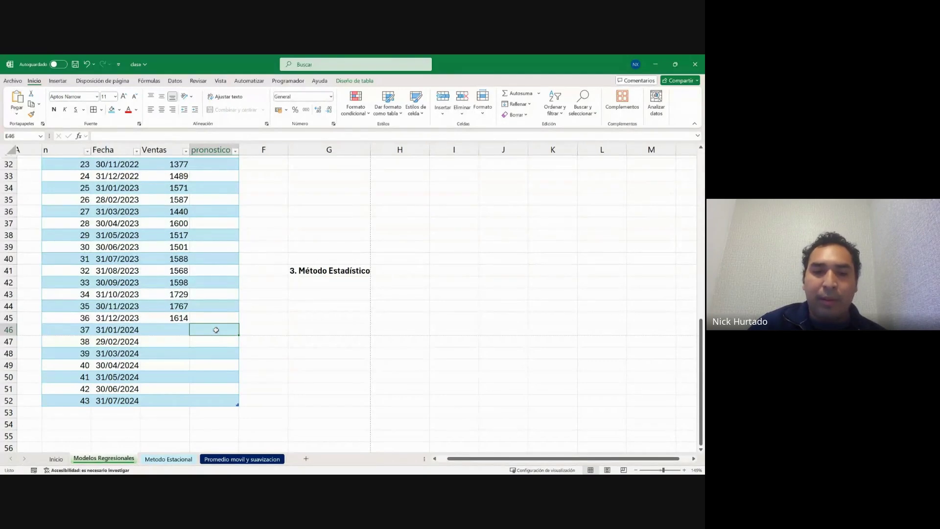
{"action": "type", "text": "="}
{"action": "scroll", "coordinate": [343, 299], "scroll_direction": "up", "scroll_amount": 10}
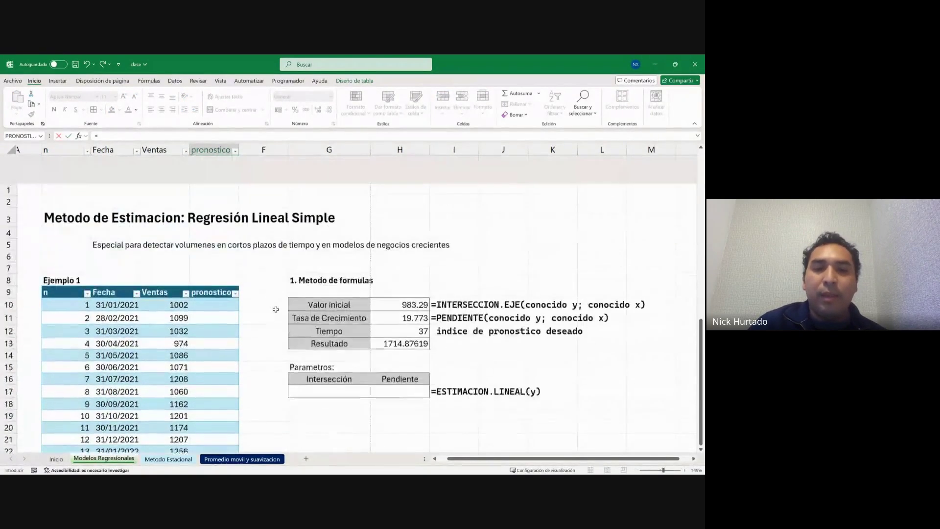
{"action": "left_click", "coordinate": [409, 273]}
{"action": "scroll", "coordinate": [244, 386], "scroll_direction": "down", "scroll_amount": 4}
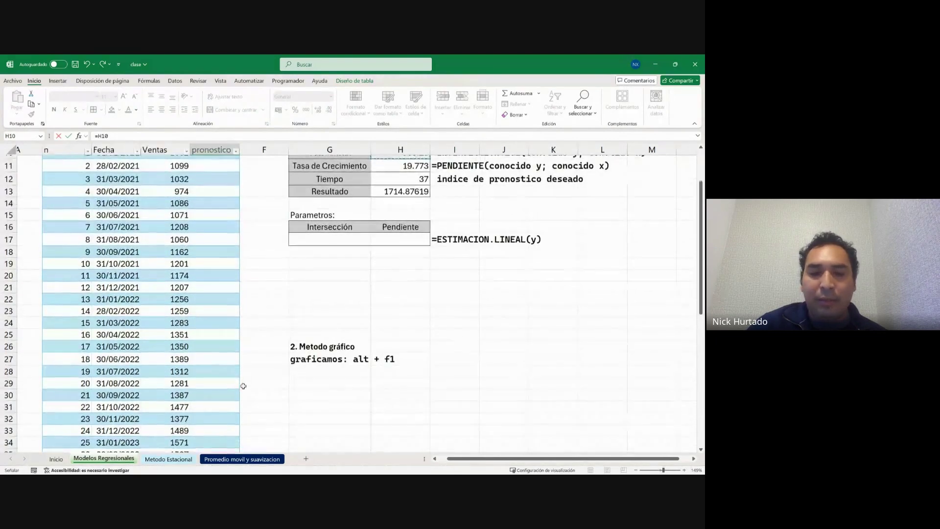
{"action": "type", "text": "+"}
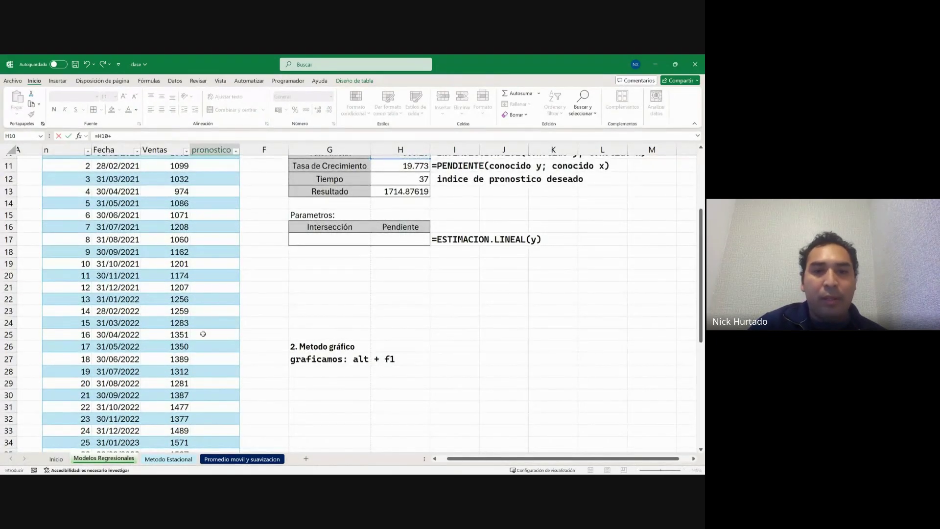
{"action": "left_click", "coordinate": [398, 168]}
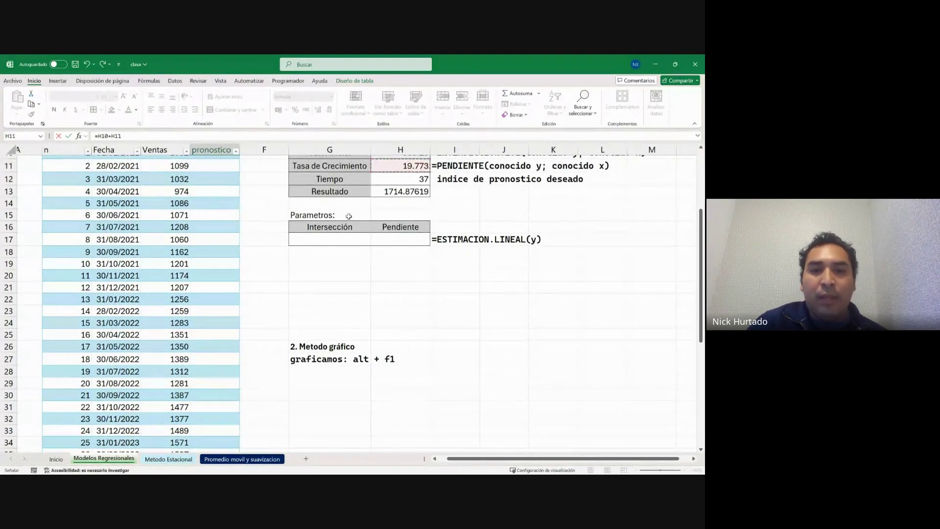
{"action": "scroll", "coordinate": [229, 282], "scroll_direction": "down", "scroll_amount": 4}
{"action": "scroll", "coordinate": [229, 282], "scroll_direction": "down", "scroll_amount": 2}
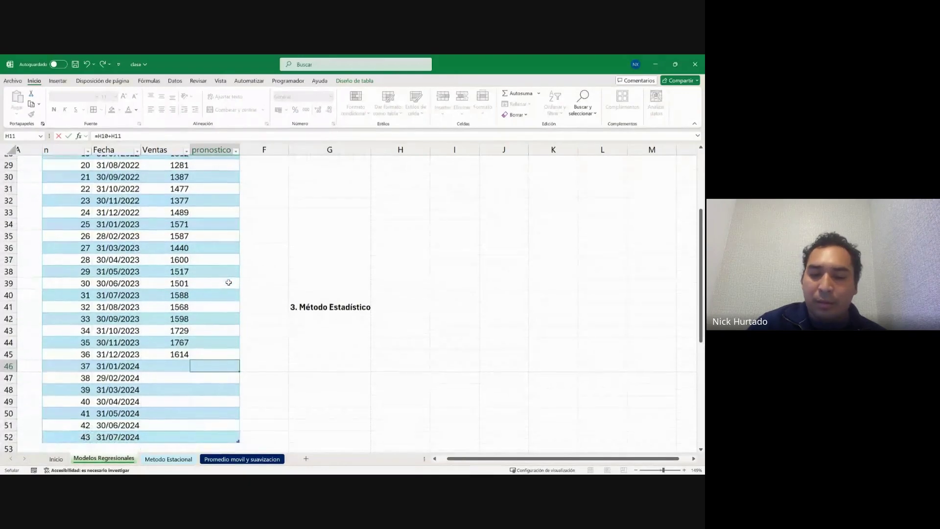
{"action": "type", "text": "*"}
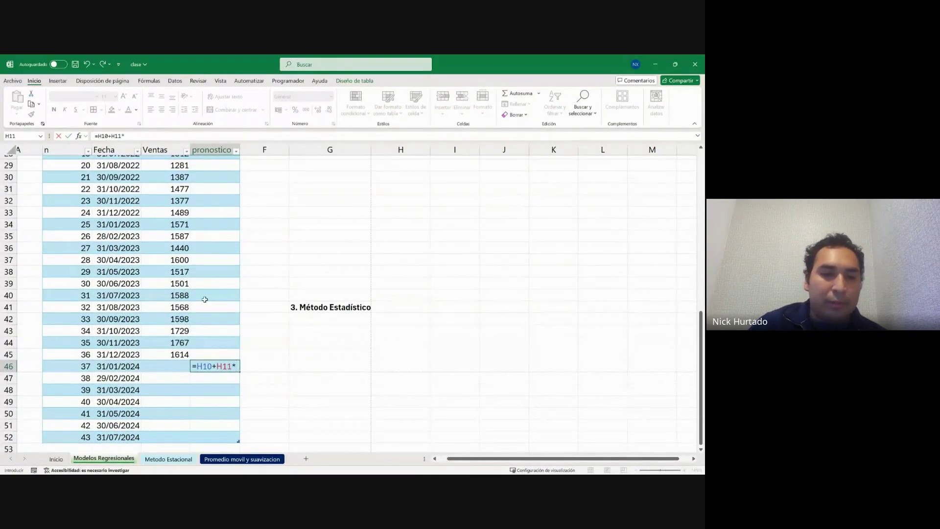
{"action": "left_click", "coordinate": [80, 370]}
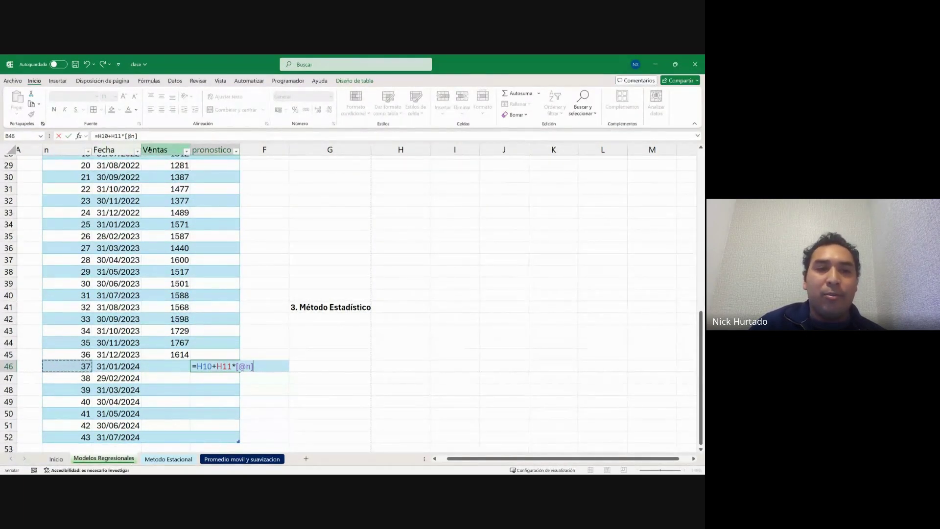
Make the H10 and H11 references absolute, giving =$H$10+$H$11*[@n], and enter the formula for the pronostico column.
{"action": "scroll", "coordinate": [155, 157], "scroll_direction": "up", "scroll_amount": 9}
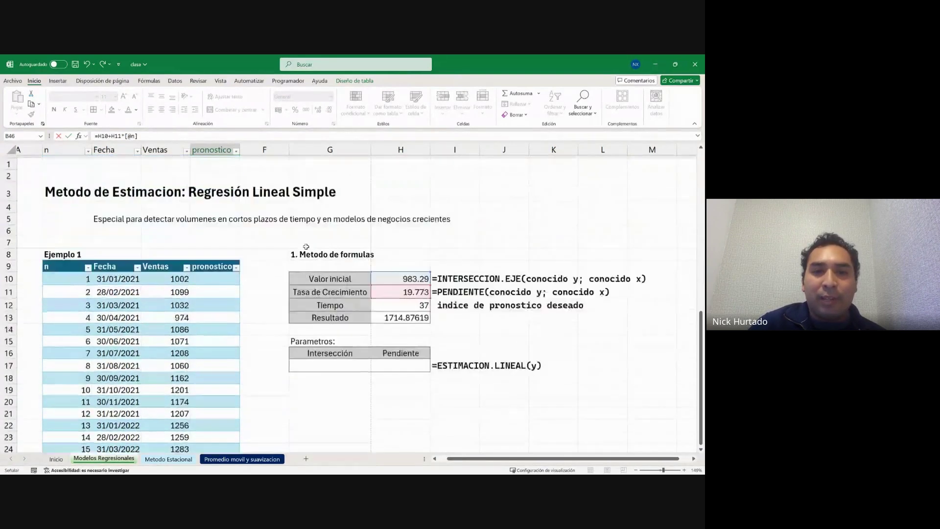
{"action": "left_click", "coordinate": [104, 135]}
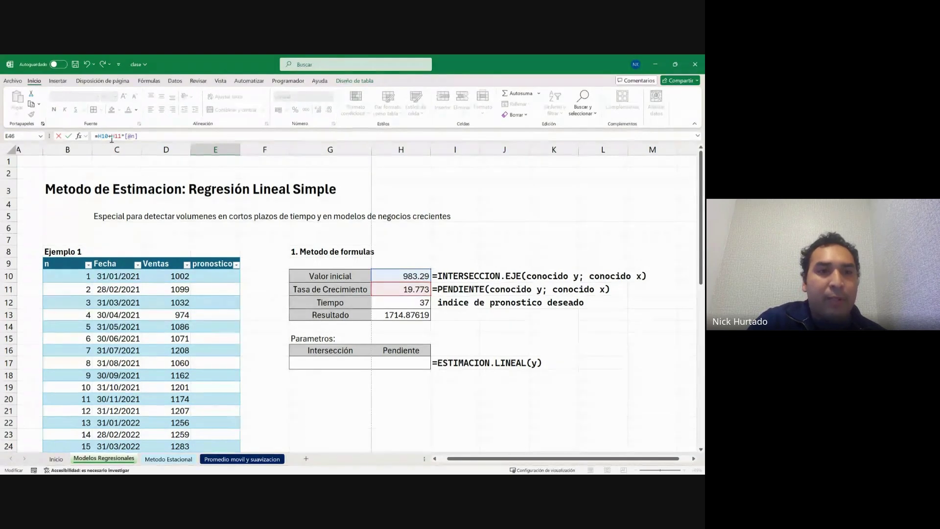
{"action": "key", "text": "F4"}
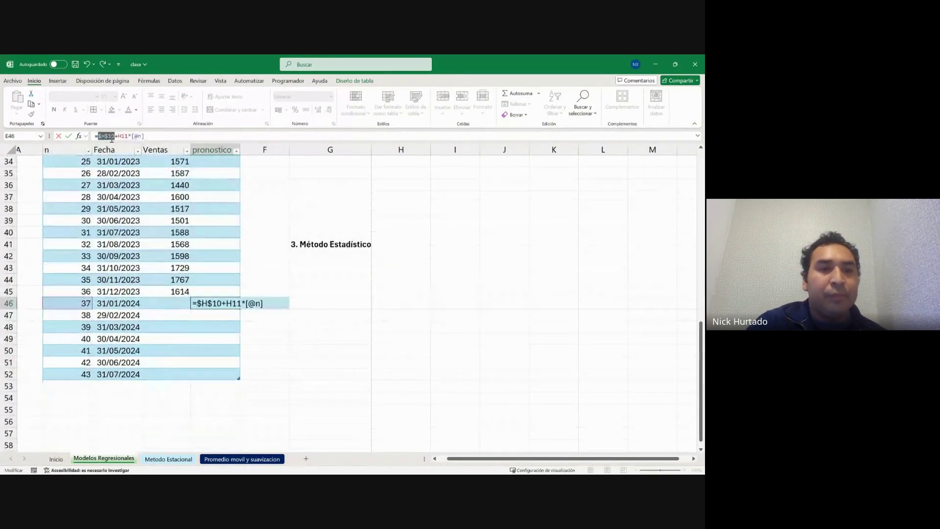
{"action": "left_click", "coordinate": [123, 137]}
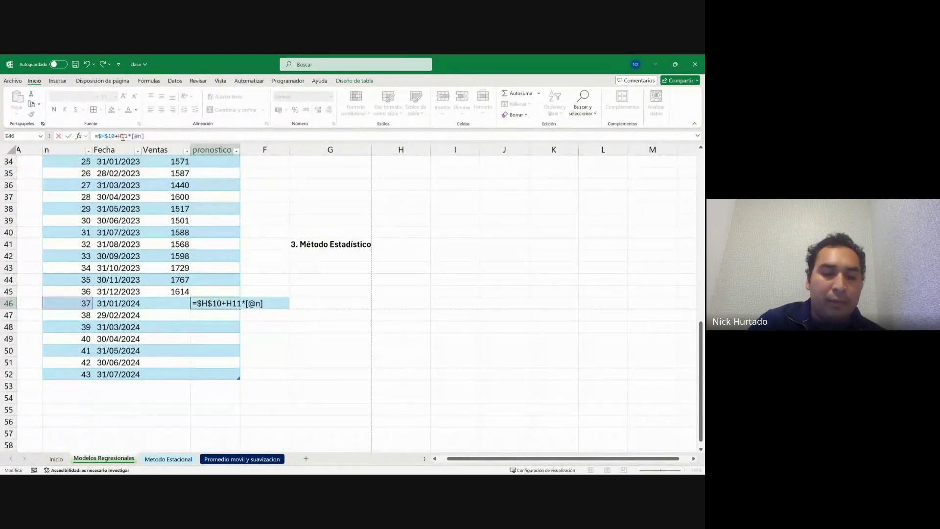
{"action": "key", "text": "F4"}
{"action": "key", "text": "Return"}
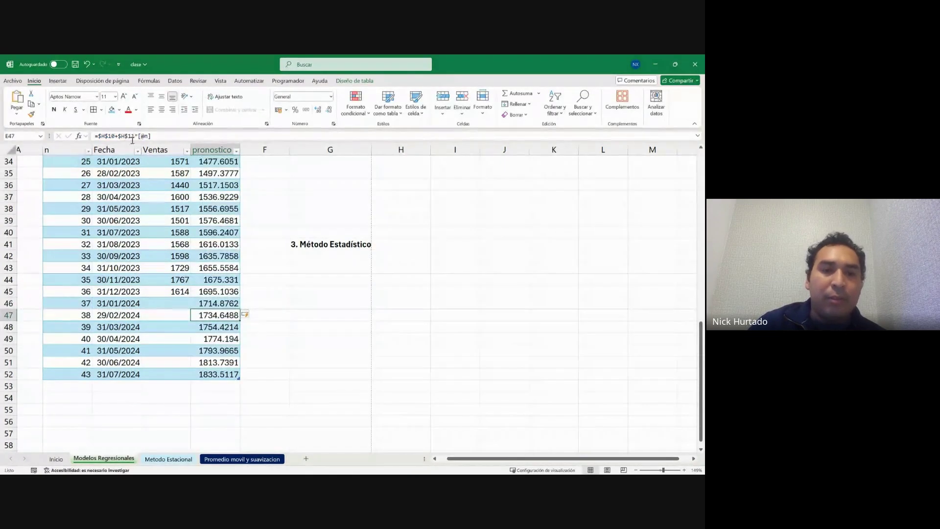
Compare the pronostico values with the Ventas figures across the whole Ejemplo 1 table, from n 1 to n 43.
{"action": "scroll", "coordinate": [232, 324], "scroll_direction": "up", "scroll_amount": 8}
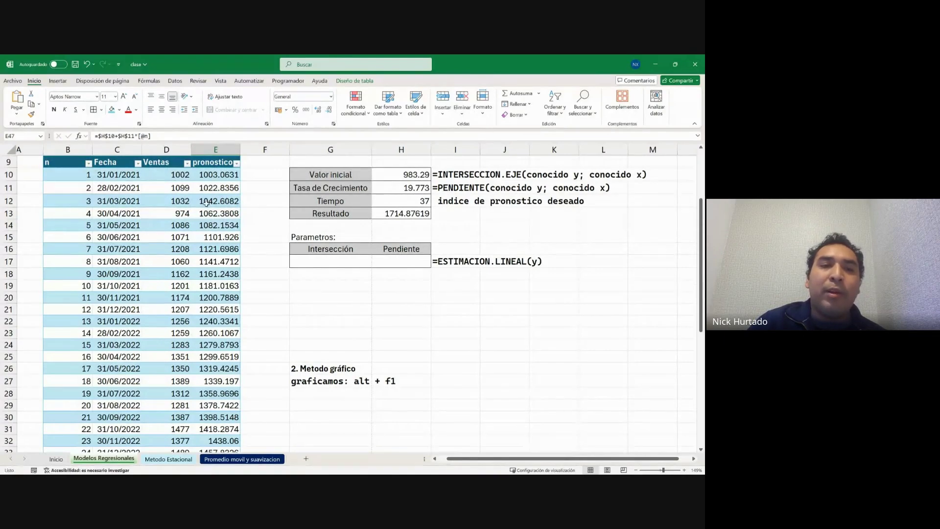
{"action": "scroll", "coordinate": [211, 215], "scroll_direction": "down", "scroll_amount": 4}
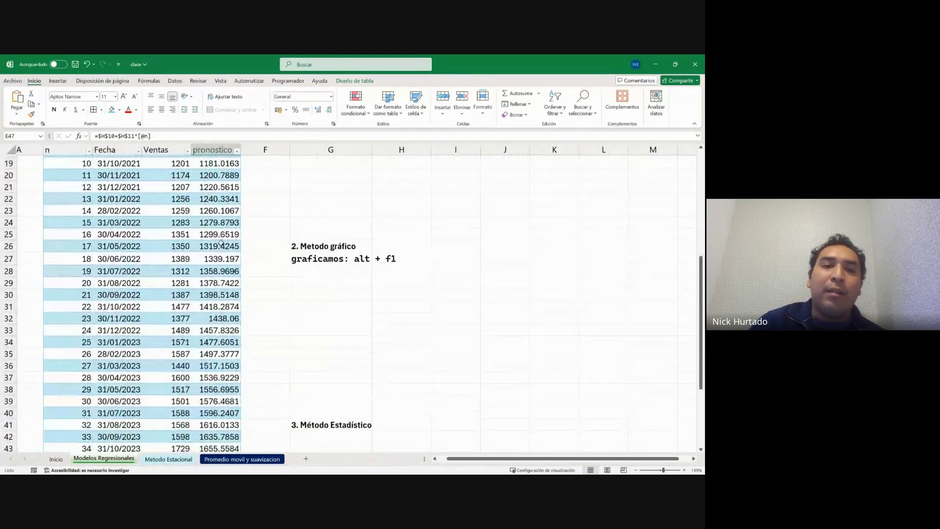
{"action": "scroll", "coordinate": [221, 242], "scroll_direction": "up", "scroll_amount": 5}
{"action": "scroll", "coordinate": [221, 242], "scroll_direction": "up", "scroll_amount": 2}
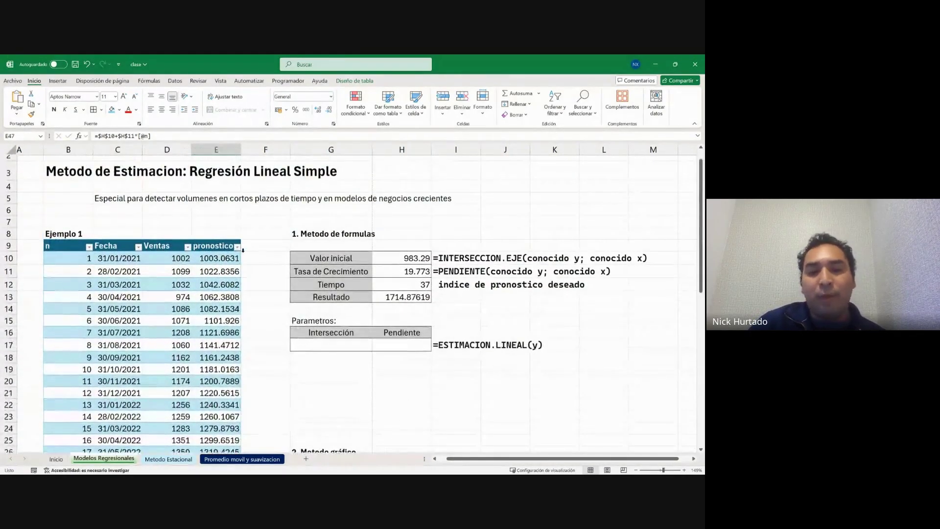
{"action": "scroll", "coordinate": [234, 273], "scroll_direction": "down", "scroll_amount": 8}
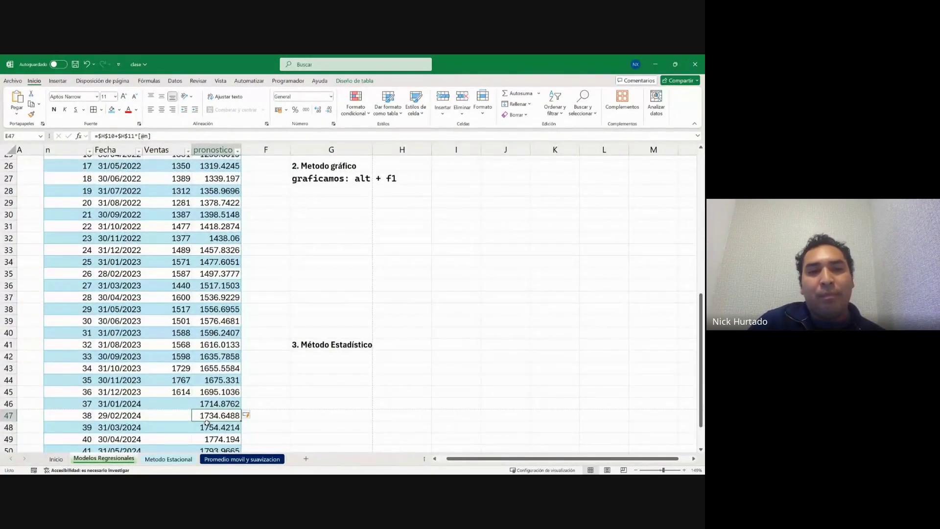
{"action": "scroll", "coordinate": [207, 422], "scroll_direction": "down", "scroll_amount": 2}
{"action": "scroll", "coordinate": [326, 338], "scroll_direction": "up", "scroll_amount": 3}
{"action": "scroll", "coordinate": [301, 321], "scroll_direction": "down", "scroll_amount": 1}
{"action": "scroll", "coordinate": [302, 321], "scroll_direction": "down", "scroll_amount": 3}
{"action": "scroll", "coordinate": [212, 275], "scroll_direction": "up", "scroll_amount": 1}
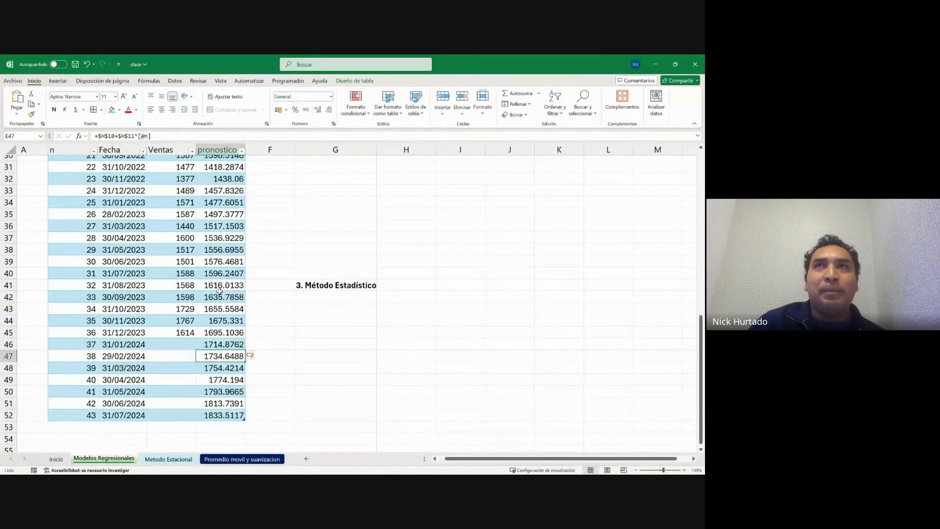
{"action": "left_click", "coordinate": [235, 332]}
{"action": "scroll", "coordinate": [237, 331], "scroll_direction": "up", "scroll_amount": 4}
{"action": "scroll", "coordinate": [235, 332], "scroll_direction": "up", "scroll_amount": 7}
{"action": "scroll", "coordinate": [236, 331], "scroll_direction": "down", "scroll_amount": 4}
{"action": "scroll", "coordinate": [236, 331], "scroll_direction": "up", "scroll_amount": 3}
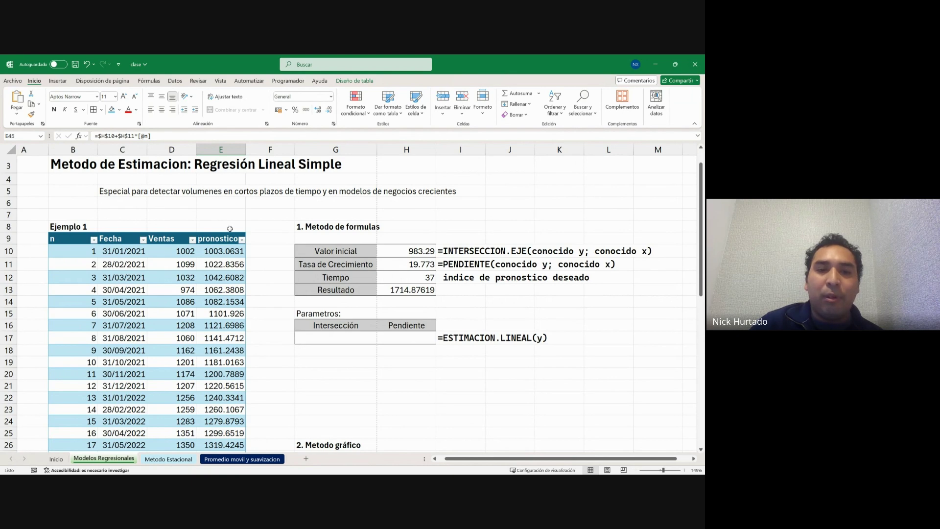
{"action": "scroll", "coordinate": [203, 264], "scroll_direction": "down", "scroll_amount": 3}
{"action": "scroll", "coordinate": [141, 205], "scroll_direction": "up", "scroll_amount": 2}
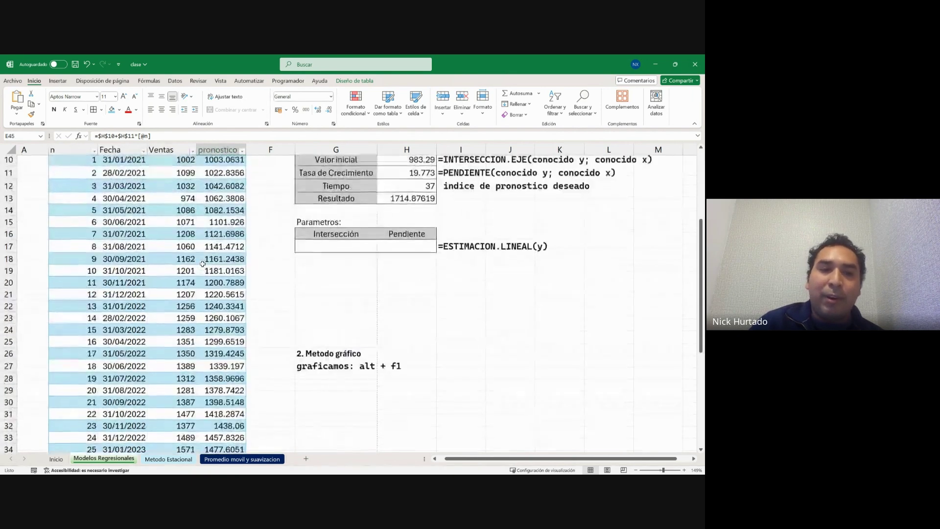
Insert a line chart of the Fecha, Ventas and pronostico columns, from the headers down to n 43, and enlarge it.
{"action": "left_click_drag", "start_coordinate": [118, 183], "coordinate": [232, 428]}
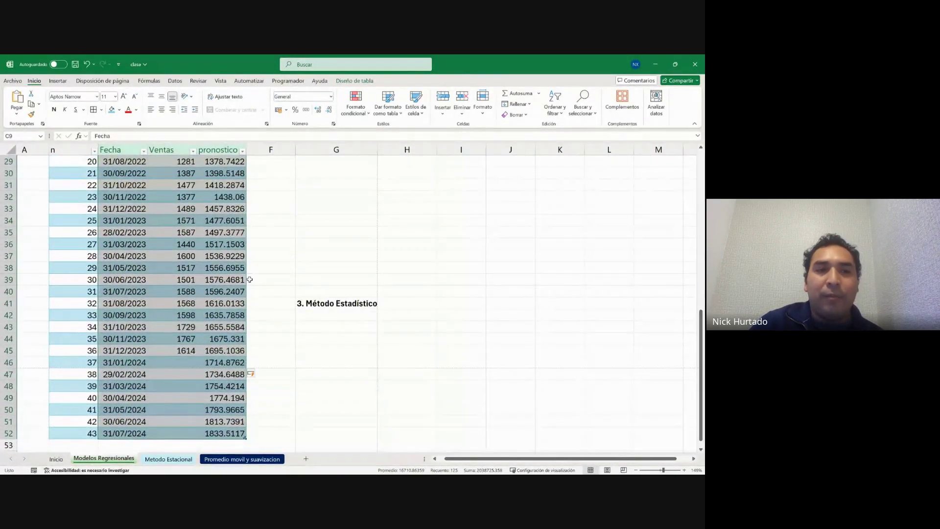
{"action": "scroll", "coordinate": [250, 279], "scroll_direction": "up", "scroll_amount": 10}
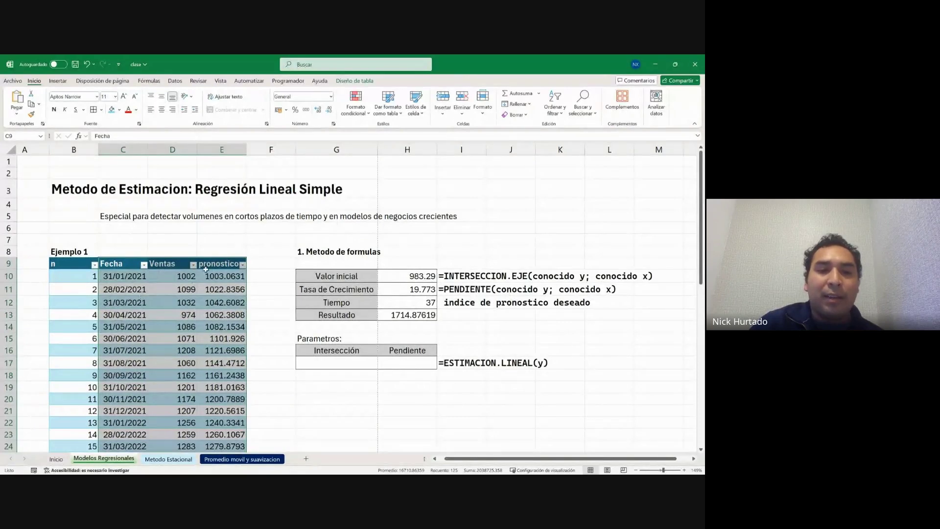
{"action": "left_click", "coordinate": [58, 81]}
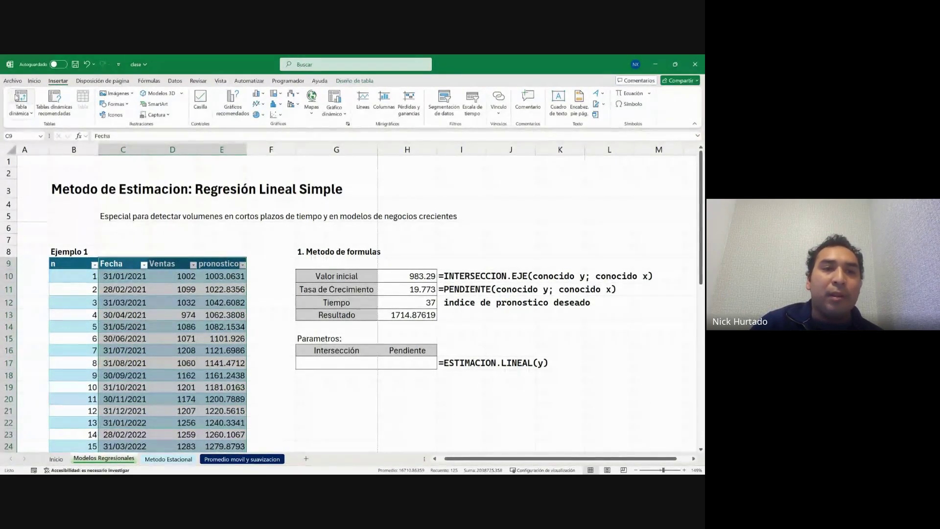
{"action": "left_click", "coordinate": [258, 104]}
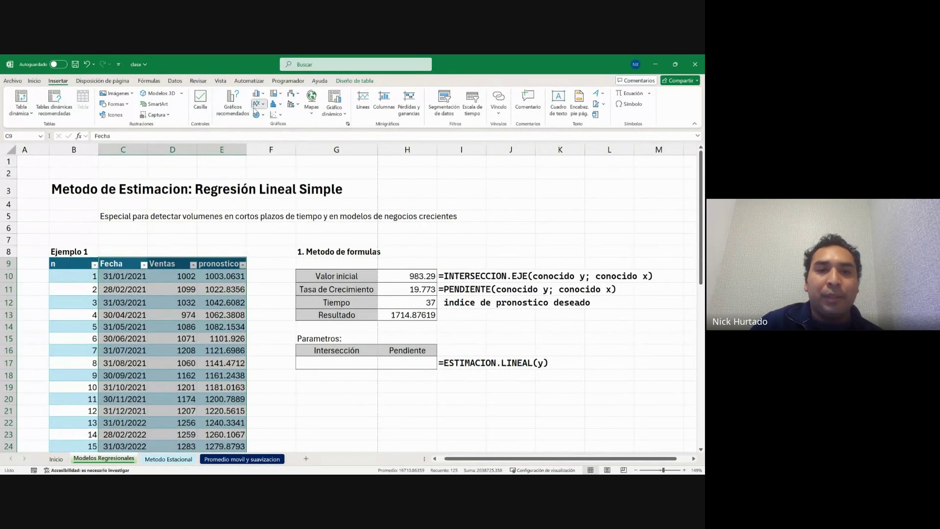
{"action": "left_click", "coordinate": [271, 144]}
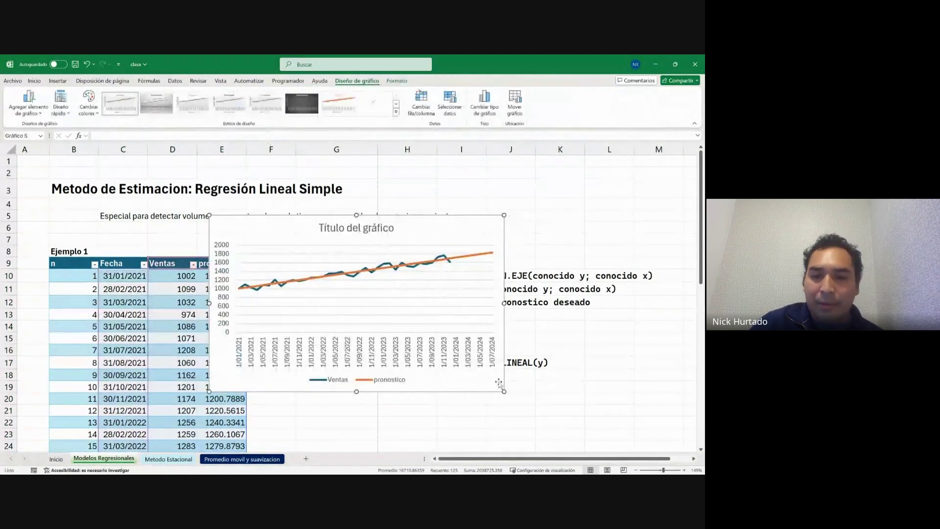
{"action": "left_click_drag", "start_coordinate": [504, 391], "coordinate": [574, 424]}
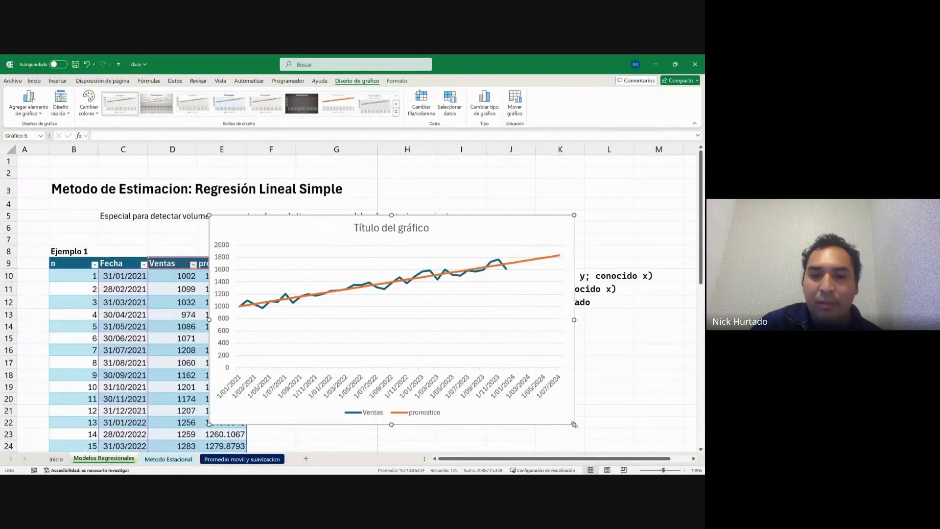
Set the minimum bound of the chart's vertical axis to 800 and shift the chart slightly.
{"action": "left_click", "coordinate": [223, 283]}
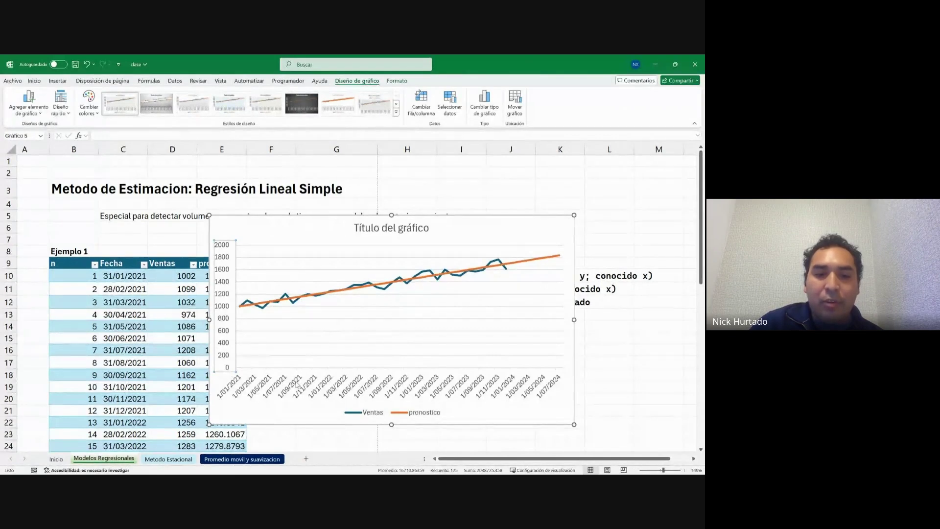
{"action": "key", "text": "ctrl+1"}
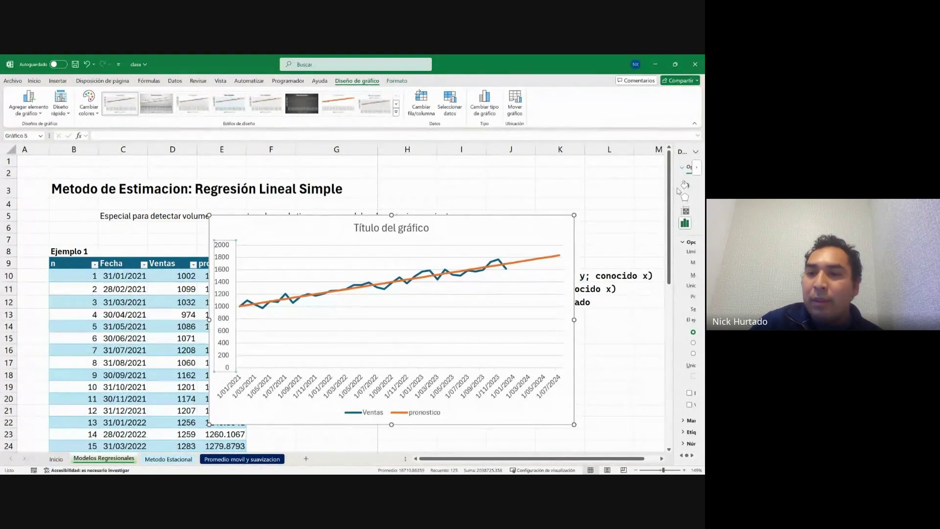
{"action": "left_click_drag", "start_coordinate": [673, 188], "coordinate": [528, 189]}
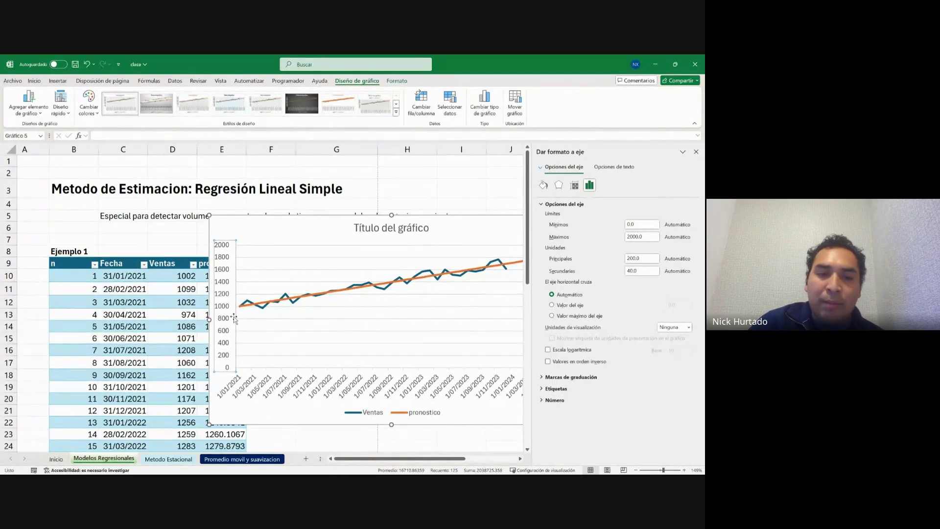
{"action": "left_click", "coordinate": [642, 226]}
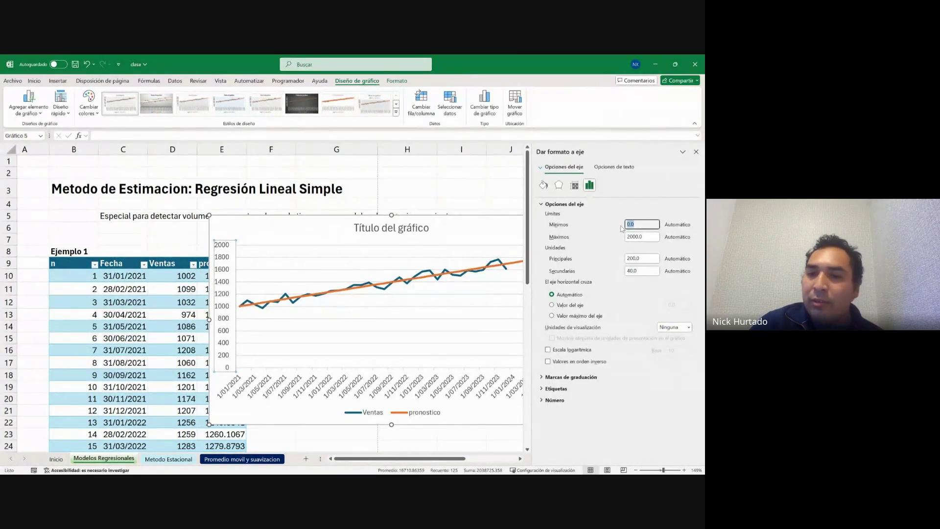
{"action": "type", "text": "800"}
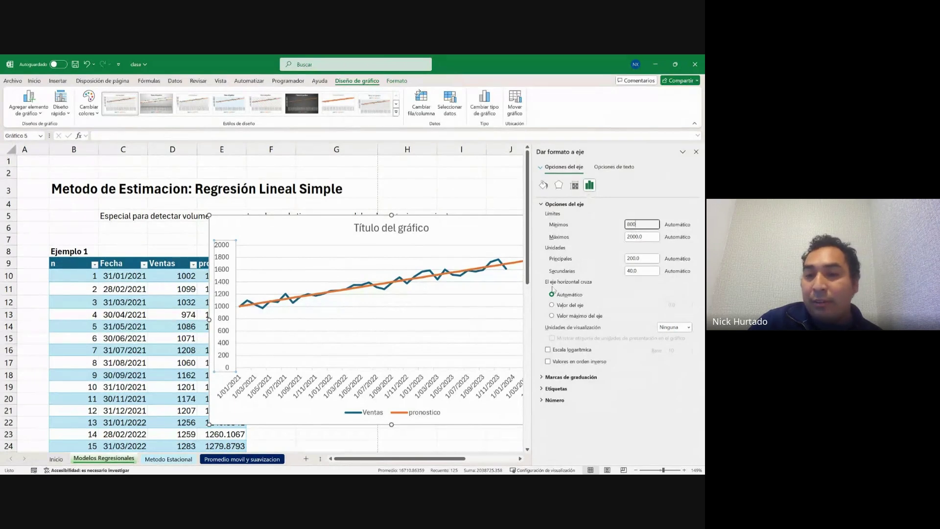
{"action": "key", "text": "Return"}
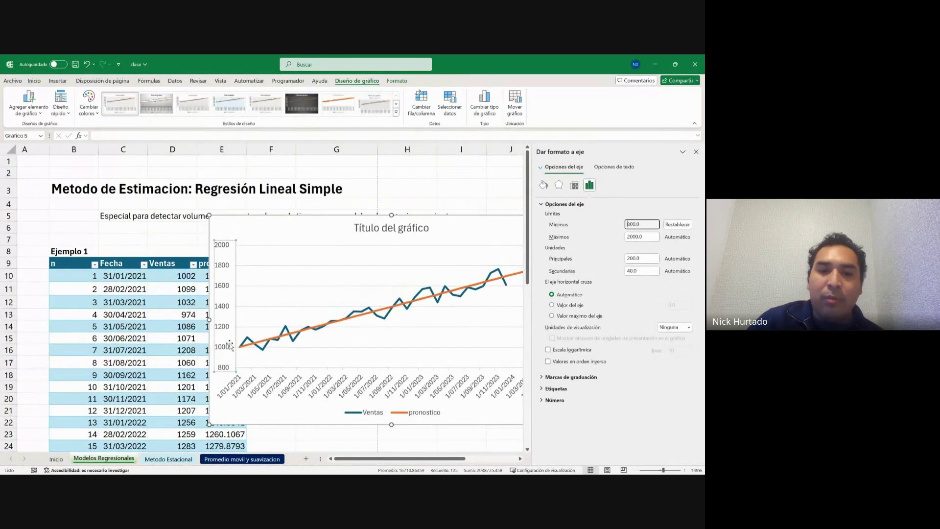
{"action": "scroll", "coordinate": [372, 356], "scroll_direction": "right", "scroll_amount": 3}
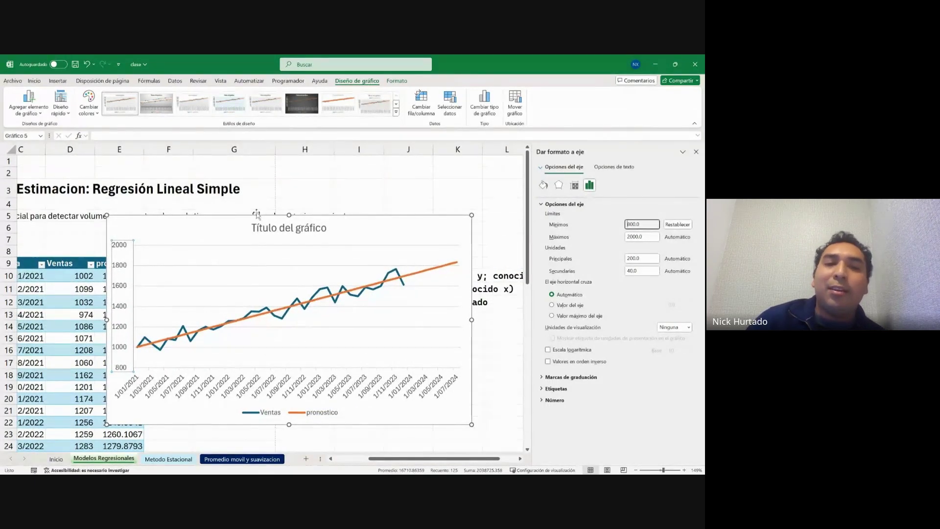
{"action": "mouse_move", "coordinate": [260, 217]}
{"action": "left_mouse_down"}
{"action": "mouse_move", "coordinate": [206, 231]}
{"action": "mouse_move", "coordinate": [297, 300]}
{"action": "mouse_move", "coordinate": [313, 279]}
{"action": "mouse_move", "coordinate": [295, 245]}
{"action": "mouse_move", "coordinate": [257, 219]}
{"action": "left_mouse_up"}
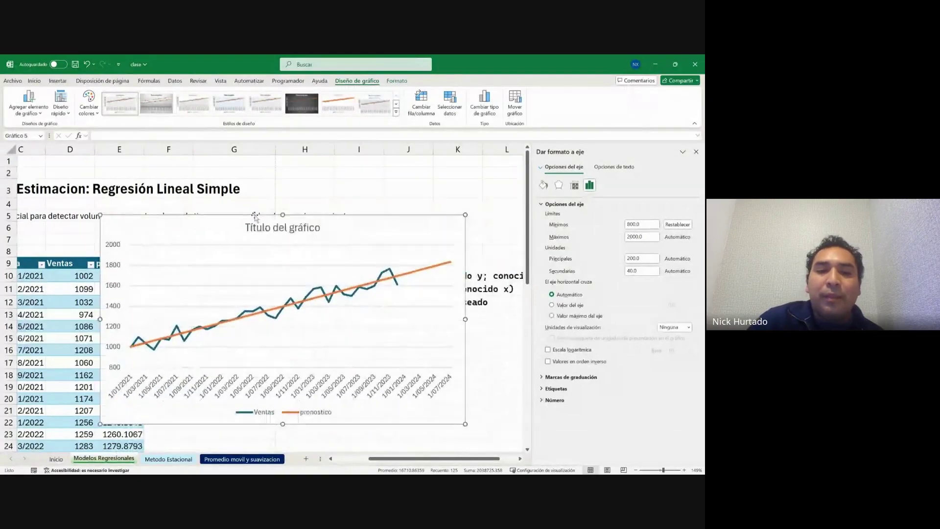
Delete the line chart of Ventas and pronostico that covers the formula method section.
{"action": "scroll", "coordinate": [255, 286], "scroll_direction": "down", "scroll_amount": 3}
{"action": "scroll", "coordinate": [255, 287], "scroll_direction": "left", "scroll_amount": 3}
{"action": "scroll", "coordinate": [255, 286], "scroll_direction": "up", "scroll_amount": 3}
{"action": "scroll", "coordinate": [294, 297], "scroll_direction": "right", "scroll_amount": 4}
{"action": "scroll", "coordinate": [294, 299], "scroll_direction": "left", "scroll_amount": 4}
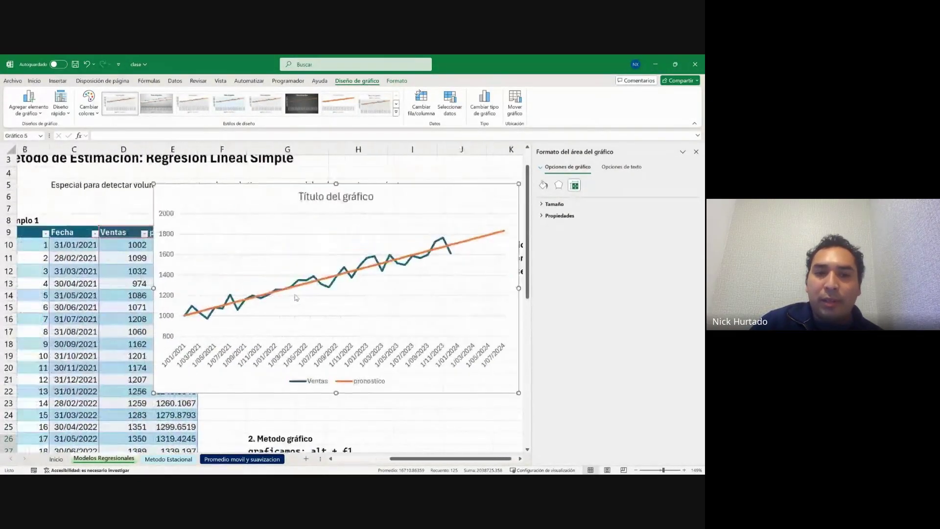
{"action": "scroll", "coordinate": [291, 300], "scroll_direction": "down", "scroll_amount": 6}
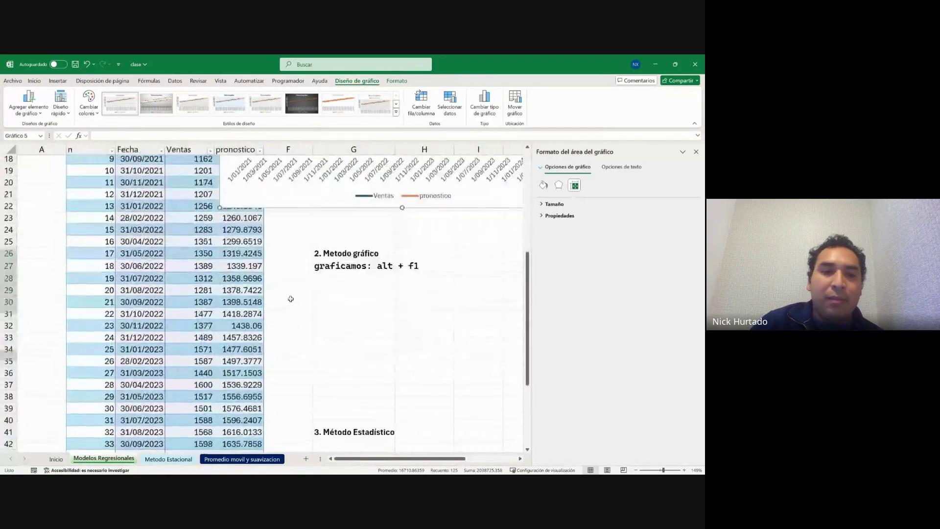
{"action": "scroll", "coordinate": [291, 300], "scroll_direction": "right", "scroll_amount": 3}
{"action": "scroll", "coordinate": [291, 299], "scroll_direction": "up", "scroll_amount": 6}
{"action": "scroll", "coordinate": [291, 299], "scroll_direction": "right", "scroll_amount": 1}
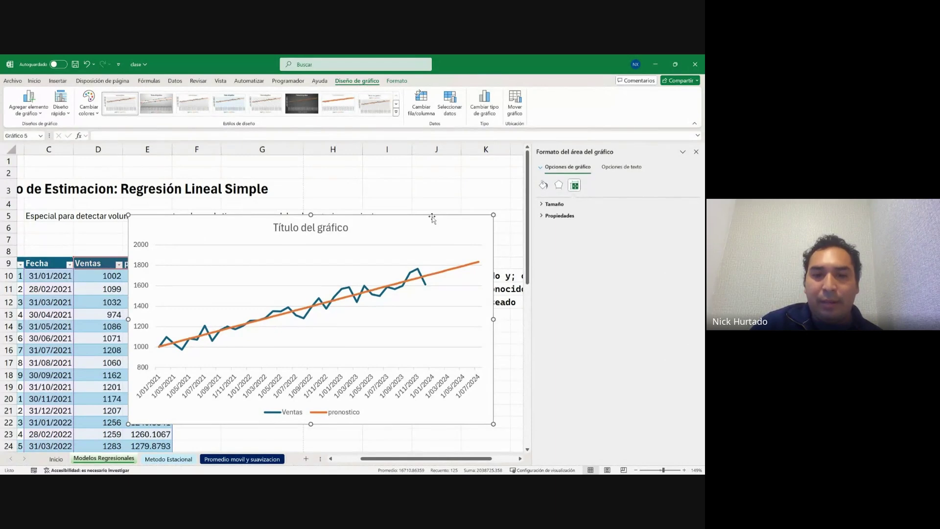
{"action": "key", "text": "Delete"}
Enter =ESTIMACION.LINEAL(D10:D45) in G17 under Parametros, using the Ventas values from n 1 to n 36.
{"action": "scroll", "coordinate": [350, 315], "scroll_direction": "down", "scroll_amount": 1}
{"action": "scroll", "coordinate": [350, 316], "scroll_direction": "down", "scroll_amount": 1}
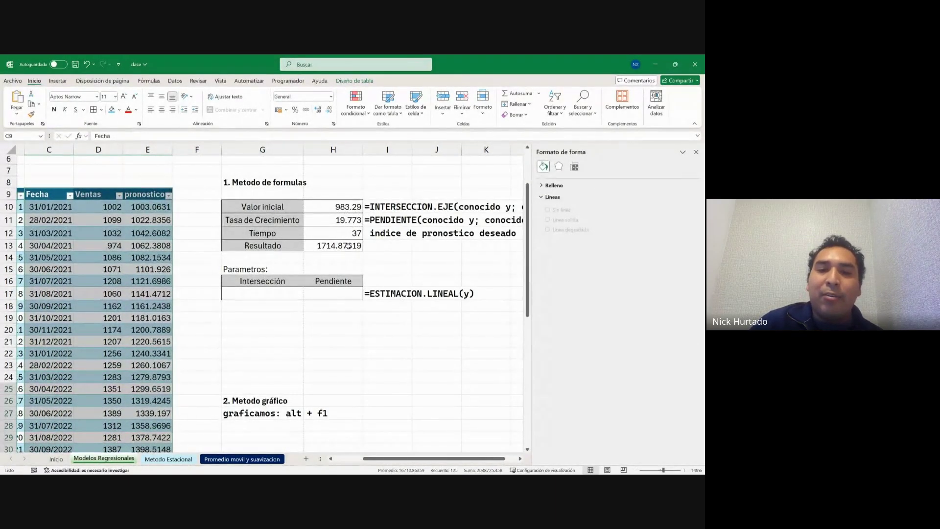
{"action": "left_click", "coordinate": [266, 290]}
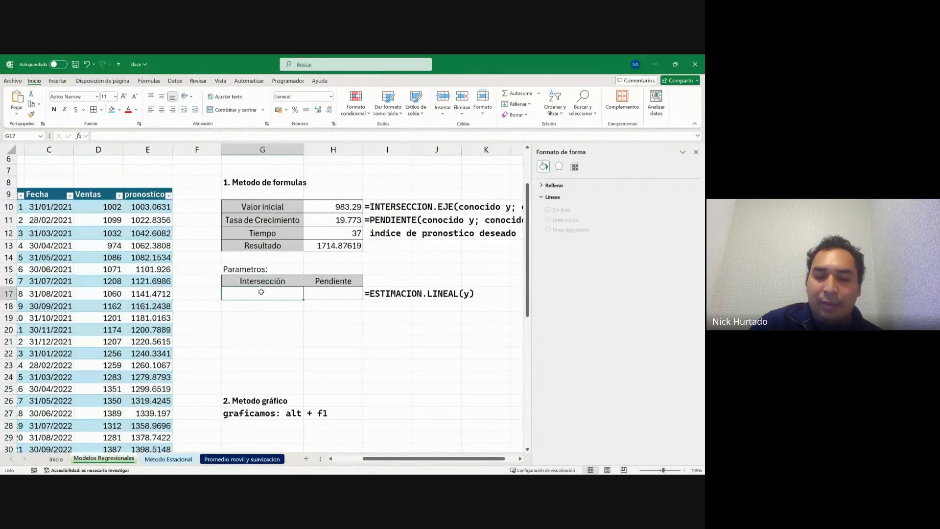
{"action": "type", "text": "=esti"}
{"action": "key", "text": "Tab"}
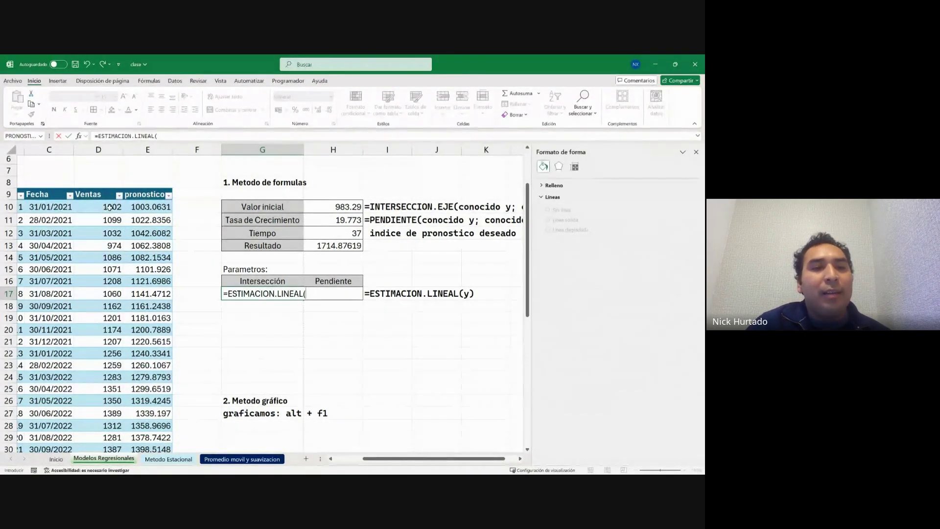
{"action": "scroll", "coordinate": [98, 211], "scroll_direction": "left", "scroll_amount": 2}
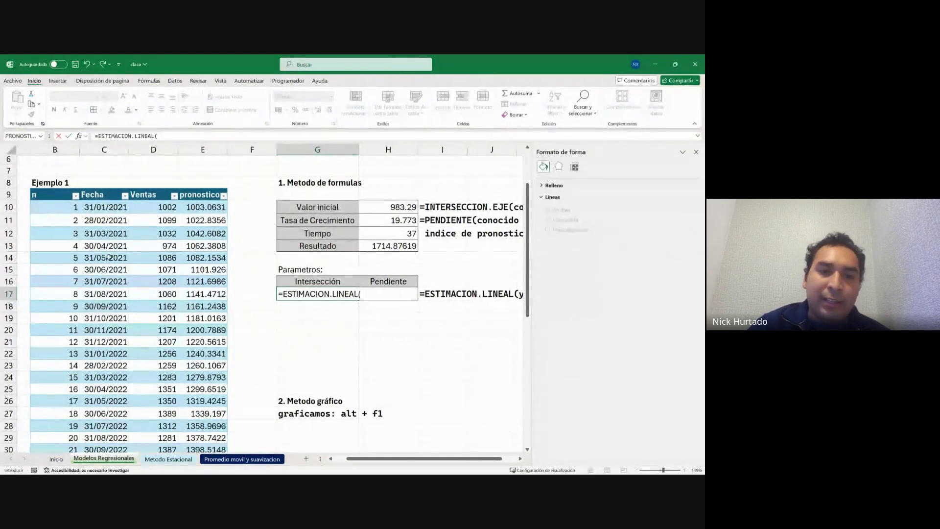
{"action": "left_click", "coordinate": [171, 211]}
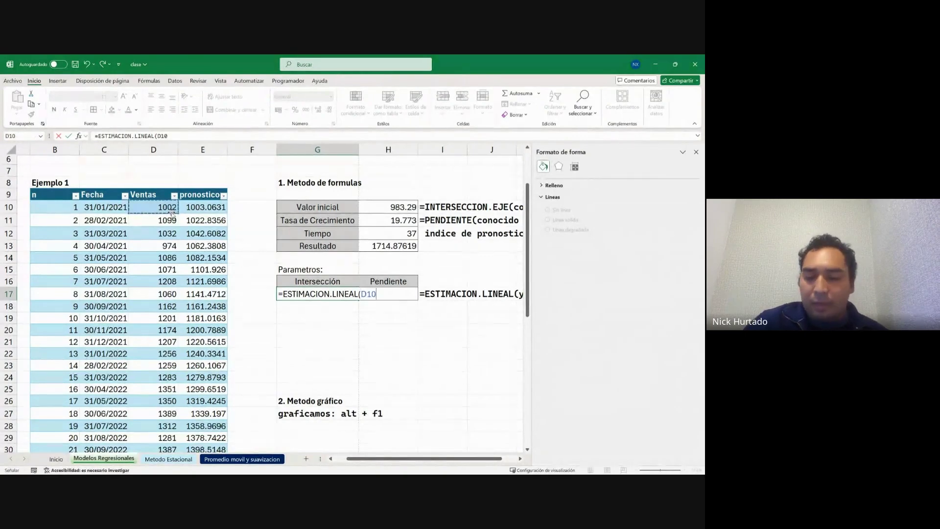
{"action": "key", "text": "ctrl+shift+Down"}
{"action": "scroll", "coordinate": [454, 230], "scroll_direction": "up", "scroll_amount": 7}
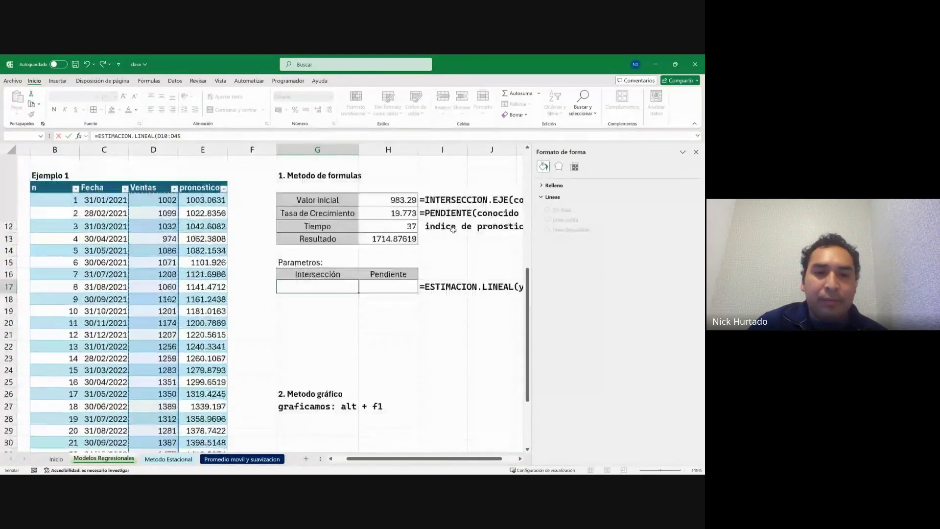
{"action": "key", "text": "Return"}
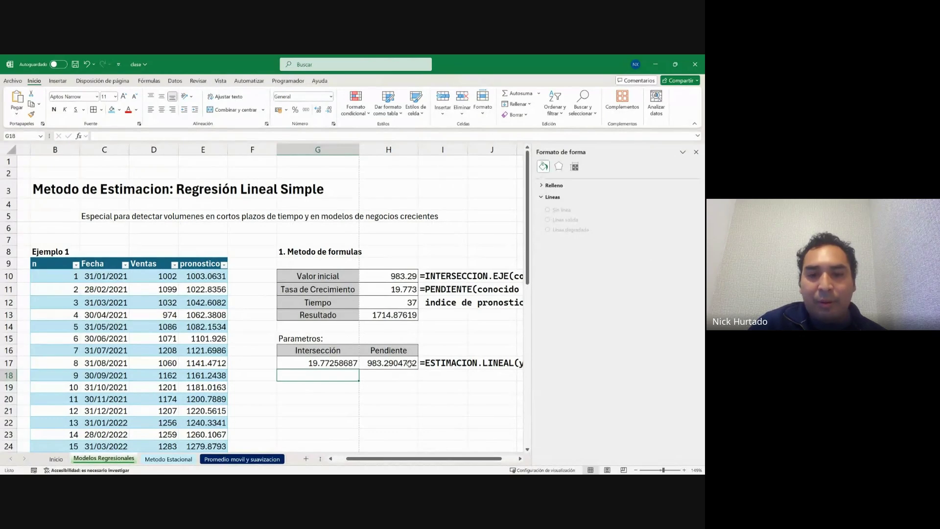
Reduce the two ESTIMACION.LINEAL results in G17:H17 to two decimal places.
{"action": "left_click_drag", "start_coordinate": [406, 363], "coordinate": [330, 349]}
{"action": "left_click", "coordinate": [334, 361]}
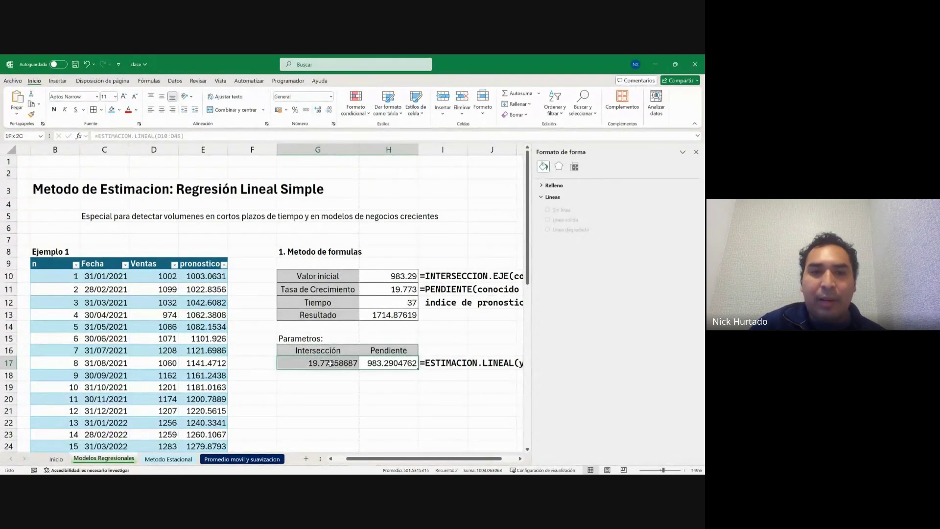
{"action": "left_click", "coordinate": [331, 110]}
{"action": "left_click", "coordinate": [330, 110]}
{"action": "left_click", "coordinate": [330, 110]}
{"action": "left_click", "coordinate": [330, 111]}
{"action": "left_click", "coordinate": [330, 110]}
{"action": "left_click", "coordinate": [329, 110]}
{"action": "scroll", "coordinate": [350, 296], "scroll_direction": "right", "scroll_amount": 1}
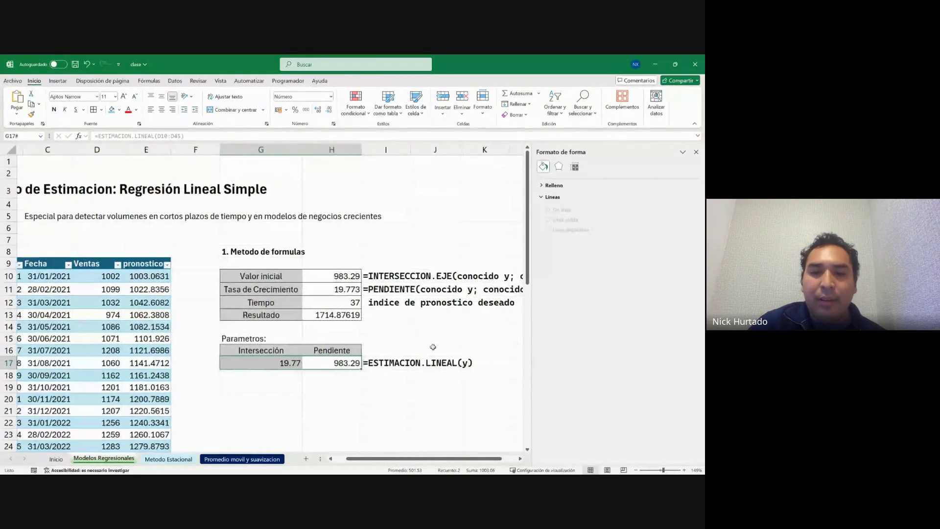
Compare the Parametros results with Valor inicial and Tasa de Crecimiento, and review the Ejemplo 1 table down to n 43.
{"action": "scroll", "coordinate": [313, 296], "scroll_direction": "down", "scroll_amount": 2}
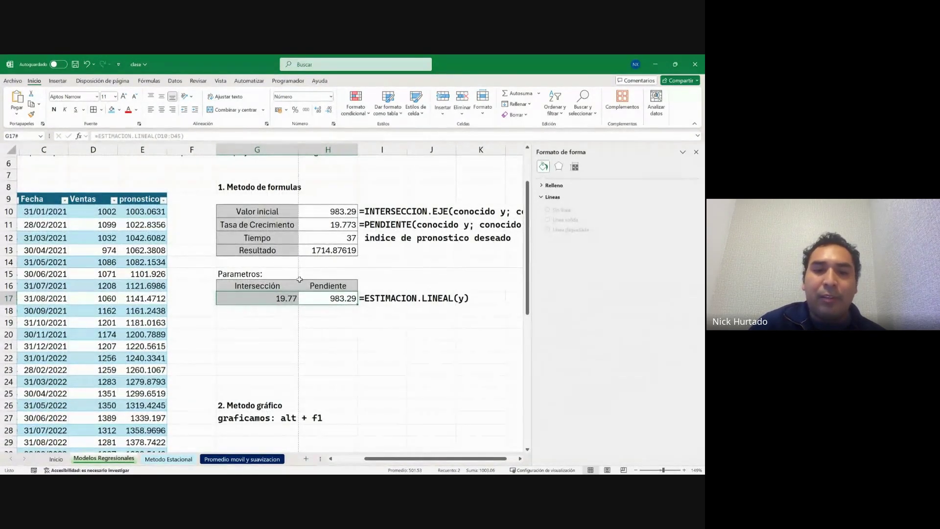
{"action": "scroll", "coordinate": [319, 322], "scroll_direction": "left", "scroll_amount": 2}
{"action": "scroll", "coordinate": [319, 322], "scroll_direction": "right", "scroll_amount": 2}
{"action": "scroll", "coordinate": [319, 322], "scroll_direction": "right", "scroll_amount": 1}
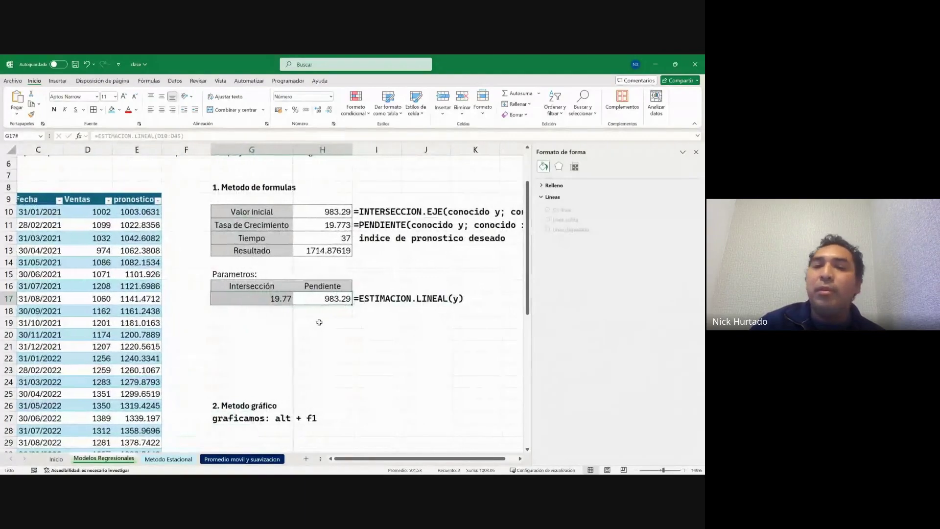
{"action": "scroll", "coordinate": [319, 322], "scroll_direction": "down", "scroll_amount": 2}
{"action": "scroll", "coordinate": [320, 323], "scroll_direction": "up", "scroll_amount": 2}
{"action": "scroll", "coordinate": [319, 322], "scroll_direction": "left", "scroll_amount": 2}
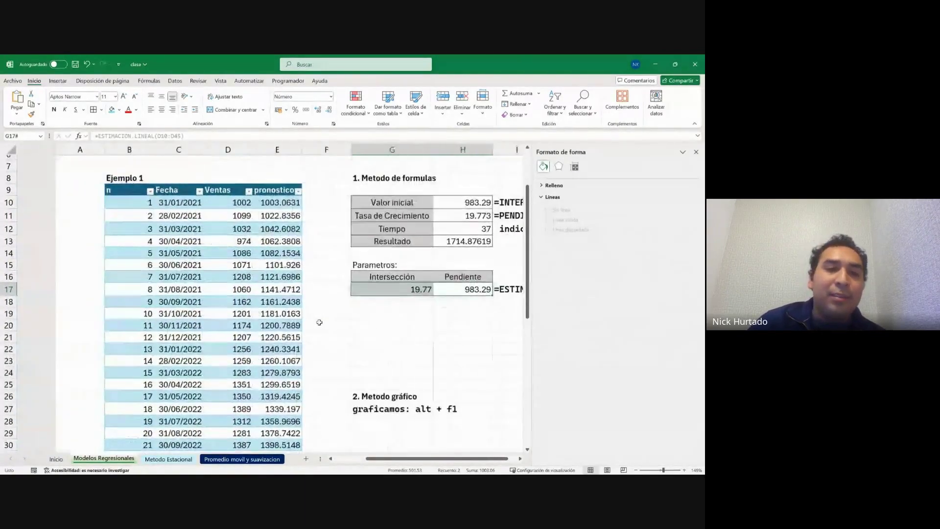
{"action": "scroll", "coordinate": [319, 322], "scroll_direction": "down", "scroll_amount": 10}
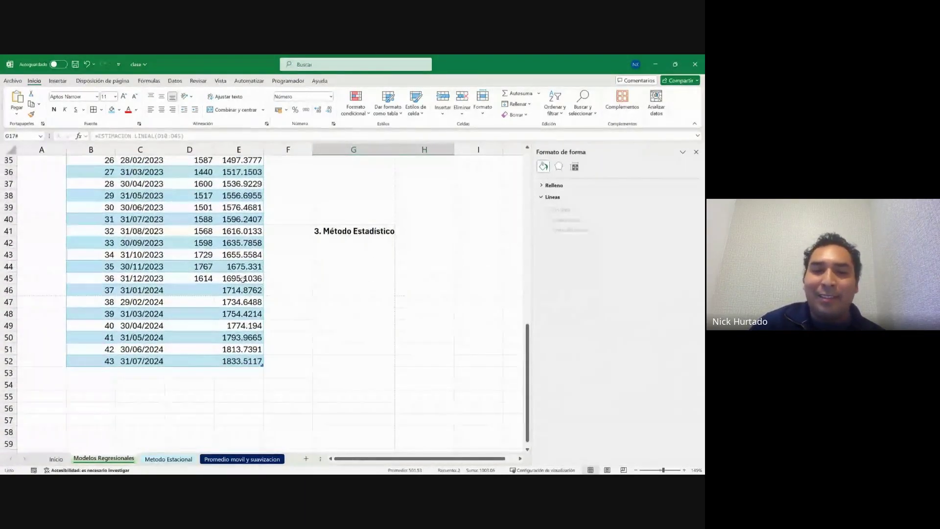
{"action": "scroll", "coordinate": [243, 279], "scroll_direction": "up", "scroll_amount": 8}
{"action": "left_click", "coordinate": [386, 270]}
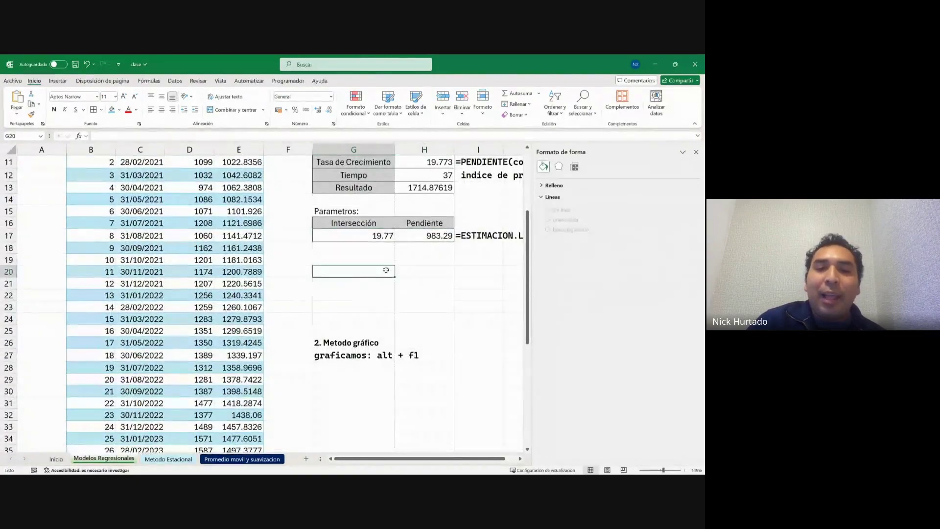
{"action": "scroll", "coordinate": [386, 270], "scroll_direction": "right", "scroll_amount": 2}
{"action": "scroll", "coordinate": [386, 270], "scroll_direction": "down", "scroll_amount": 3}
{"action": "scroll", "coordinate": [385, 270], "scroll_direction": "left", "scroll_amount": 2}
{"action": "scroll", "coordinate": [386, 270], "scroll_direction": "up", "scroll_amount": 5}
{"action": "scroll", "coordinate": [386, 269], "scroll_direction": "down", "scroll_amount": 2}
{"action": "scroll", "coordinate": [386, 270], "scroll_direction": "right", "scroll_amount": 1}
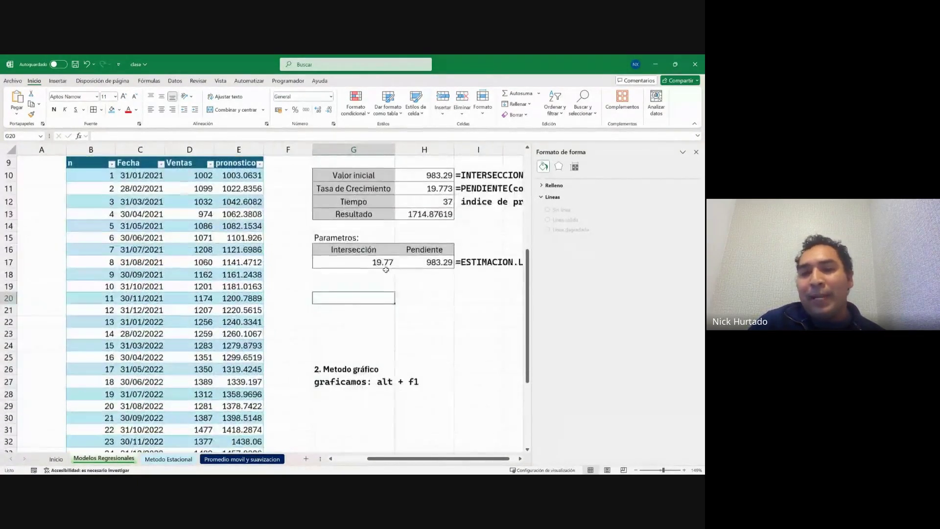
{"action": "scroll", "coordinate": [386, 270], "scroll_direction": "right", "scroll_amount": 1}
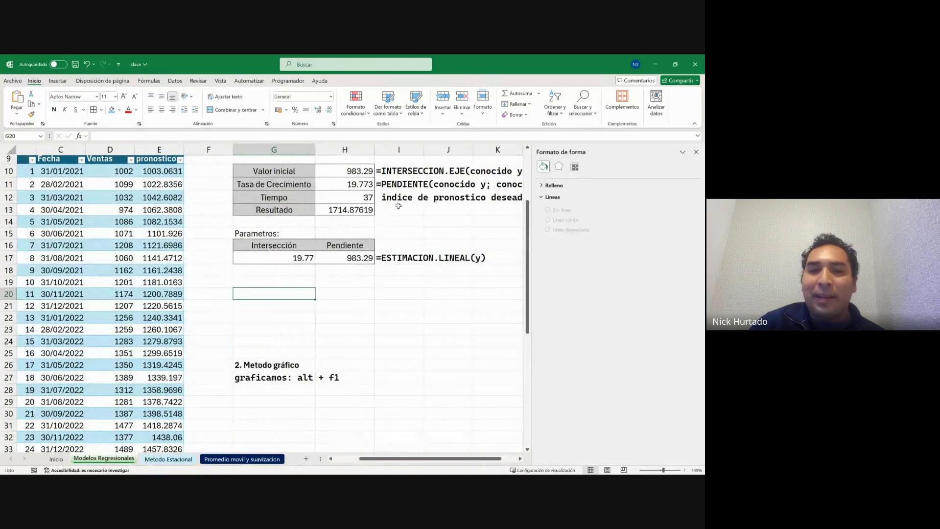
{"action": "scroll", "coordinate": [257, 210], "scroll_direction": "up", "scroll_amount": 1}
{"action": "scroll", "coordinate": [133, 225], "scroll_direction": "down", "scroll_amount": 4}
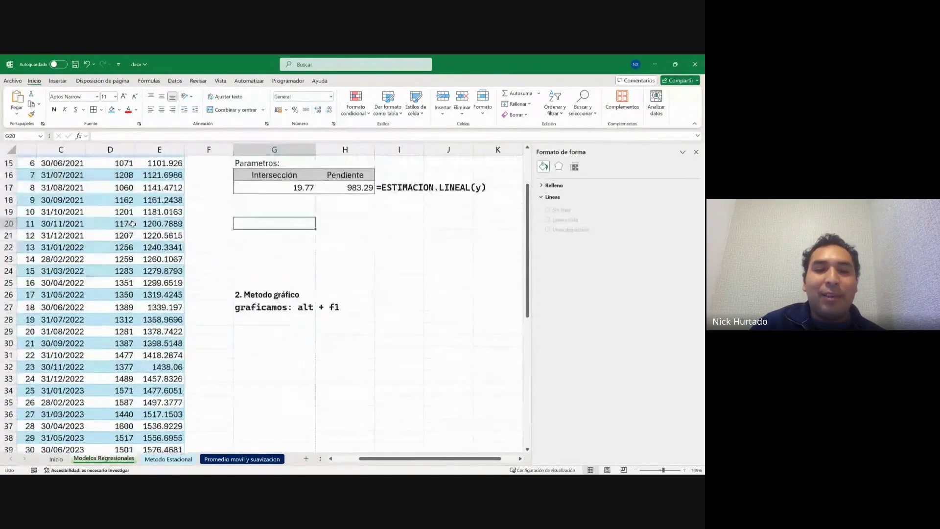
{"action": "scroll", "coordinate": [133, 224], "scroll_direction": "up", "scroll_amount": 3}
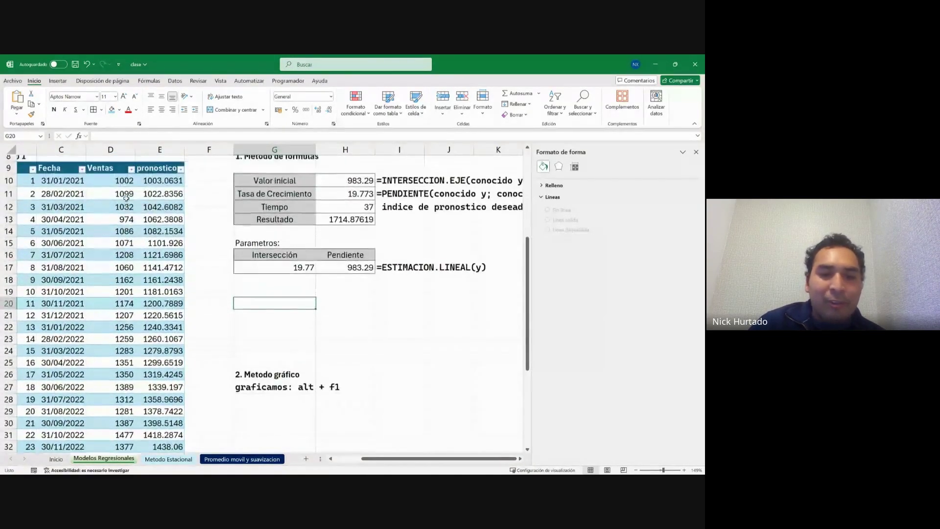
Insert a line chart of the Ventas values from n 1 to n 36 and place it just below the Parametros table.
{"action": "scroll", "coordinate": [126, 197], "scroll_direction": "up", "scroll_amount": 2}
{"action": "left_click", "coordinate": [114, 210]}
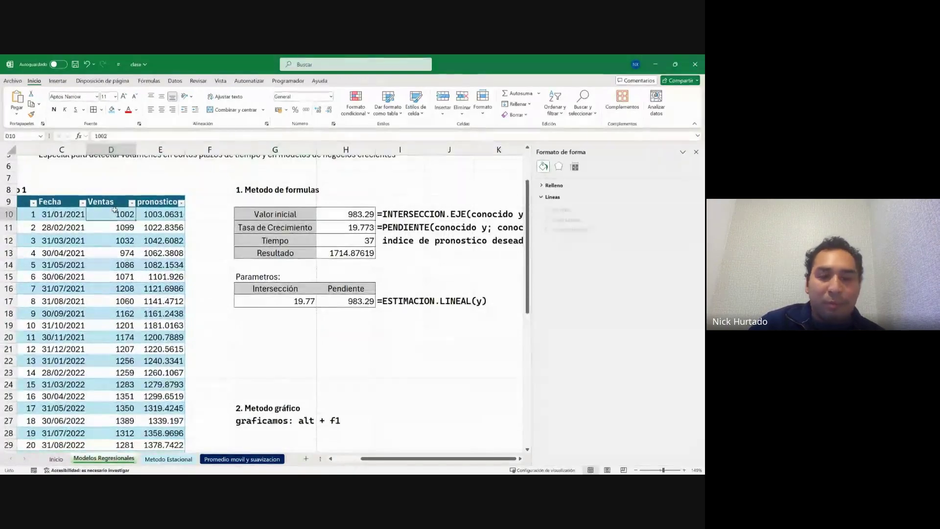
{"action": "key", "text": "ctrl+shift+Down"}
{"action": "scroll", "coordinate": [292, 287], "scroll_direction": "down", "scroll_amount": 5}
{"action": "scroll", "coordinate": [292, 287], "scroll_direction": "up", "scroll_amount": 9}
{"action": "scroll", "coordinate": [292, 288], "scroll_direction": "down", "scroll_amount": 1}
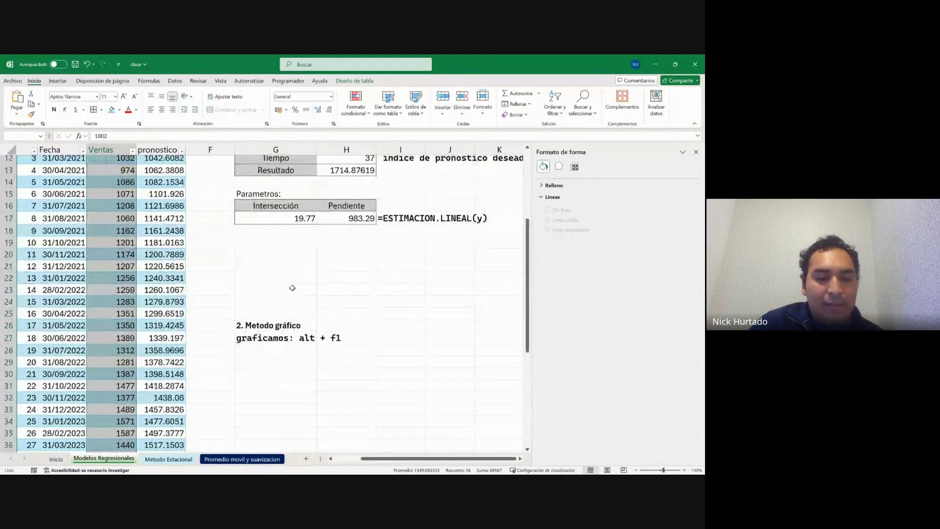
{"action": "key", "text": "alt"}
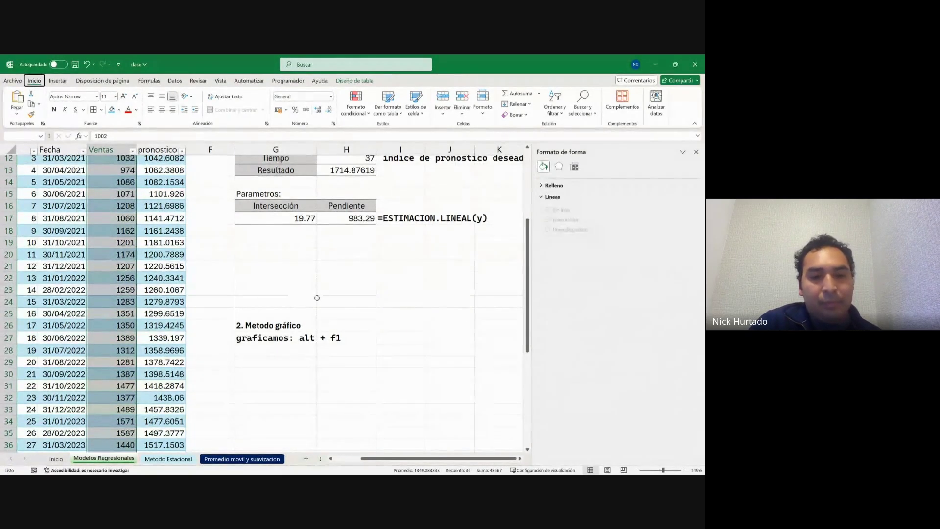
{"action": "key", "text": "alt"}
{"action": "key", "text": "alt"}
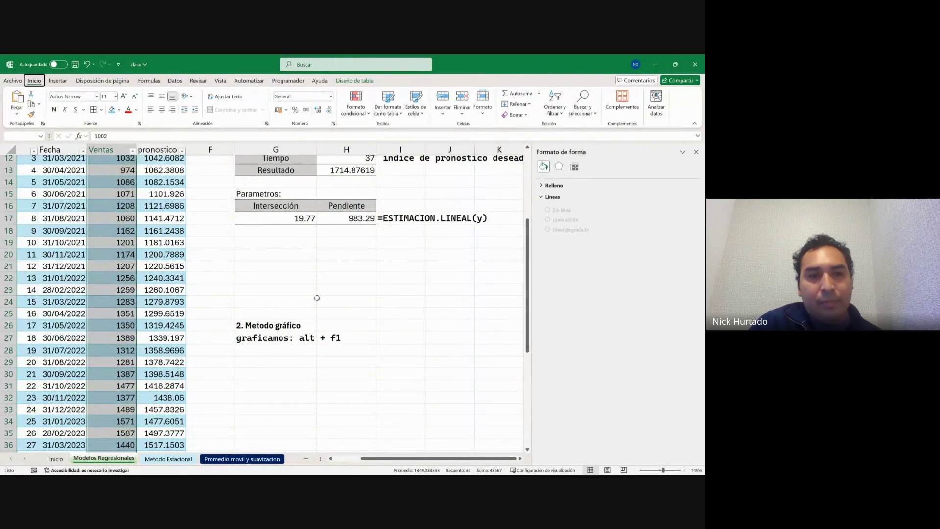
{"action": "key", "text": "alt"}
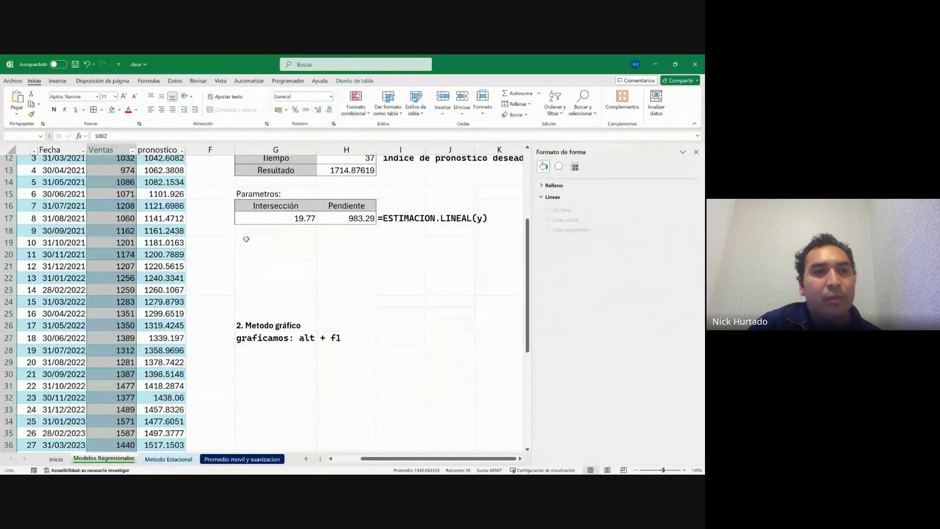
{"action": "left_click", "coordinate": [57, 80]}
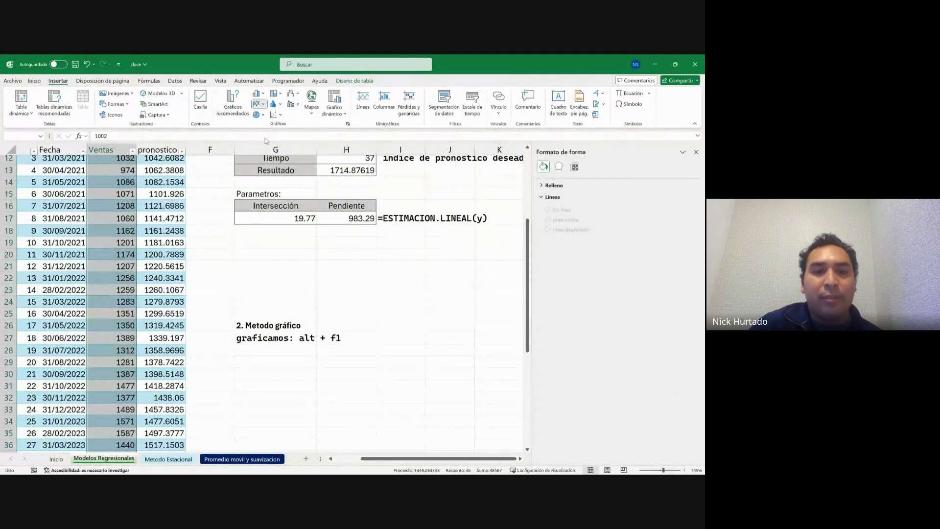
{"action": "key", "text": "alt+F1"}
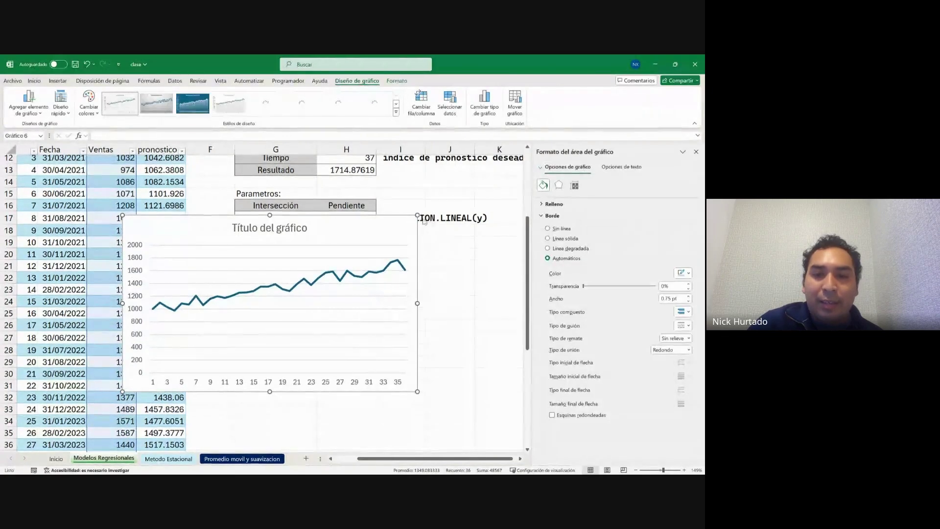
{"action": "left_click_drag", "start_coordinate": [414, 223], "coordinate": [461, 237]}
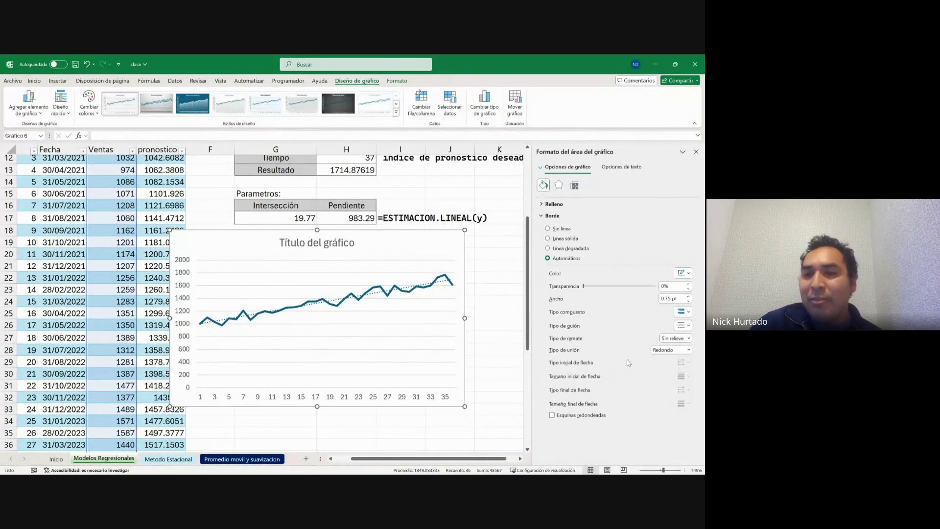
Add a linear trendline to the Ventas chart and give it the custom name Pronostico.
{"action": "key", "text": "Down"}
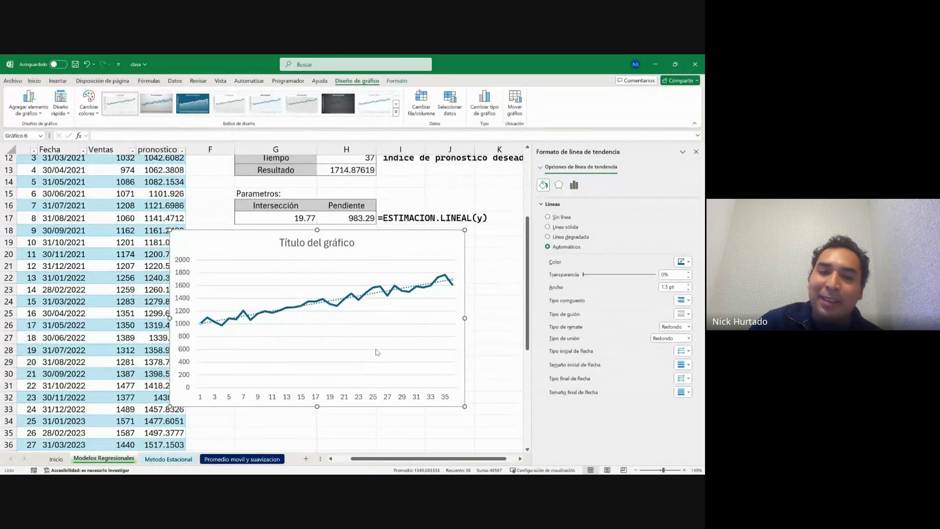
{"action": "left_click", "coordinate": [575, 186]}
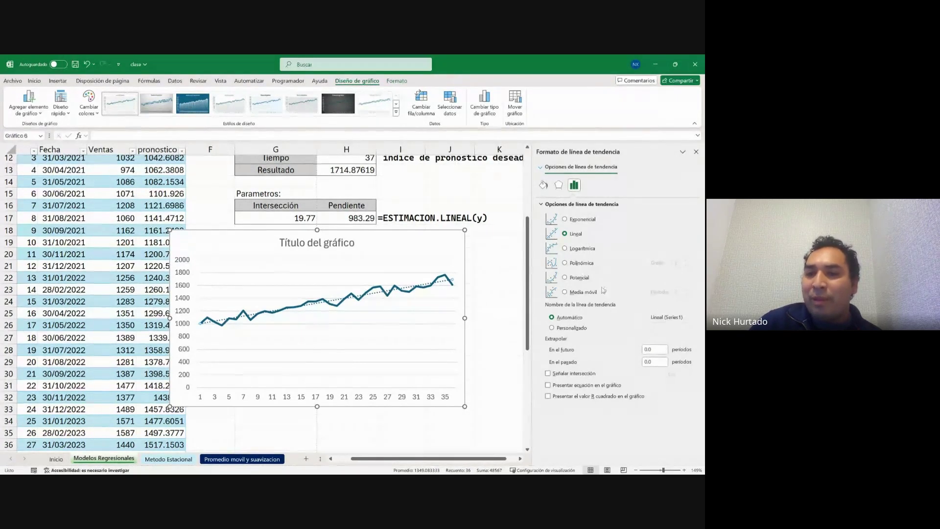
{"action": "left_click", "coordinate": [572, 328]}
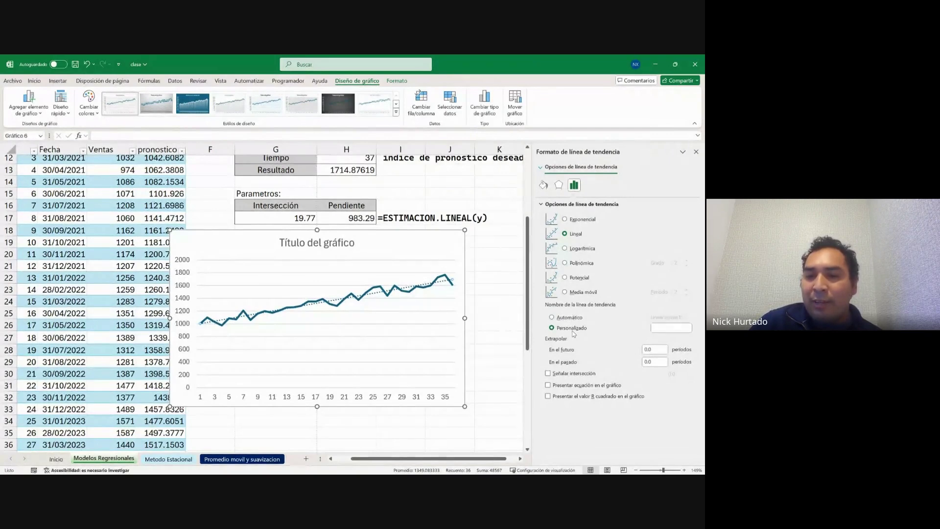
{"action": "left_click", "coordinate": [669, 329]}
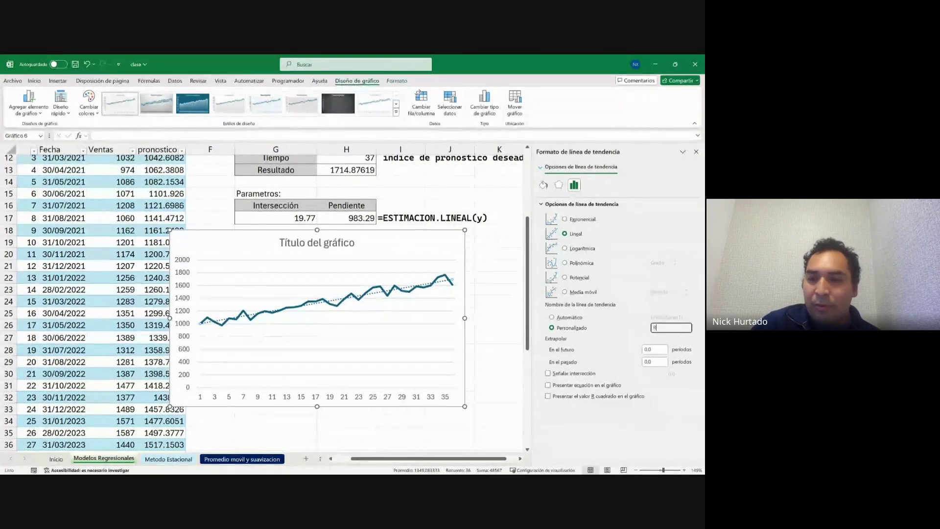
{"action": "type", "text": "Pronosto"}
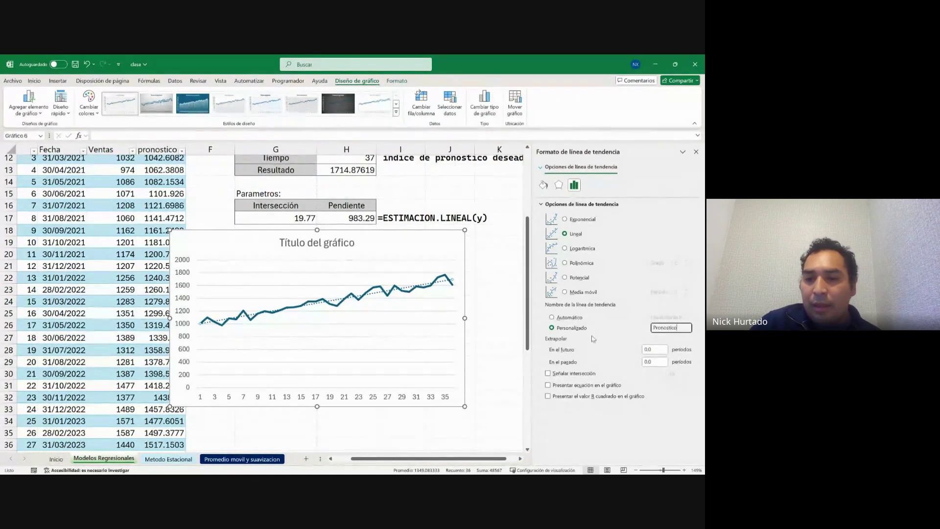
Extrapolate the trendline 3 periods into the future and display its equation and R-squared value on the chart.
{"action": "left_click", "coordinate": [648, 350]}
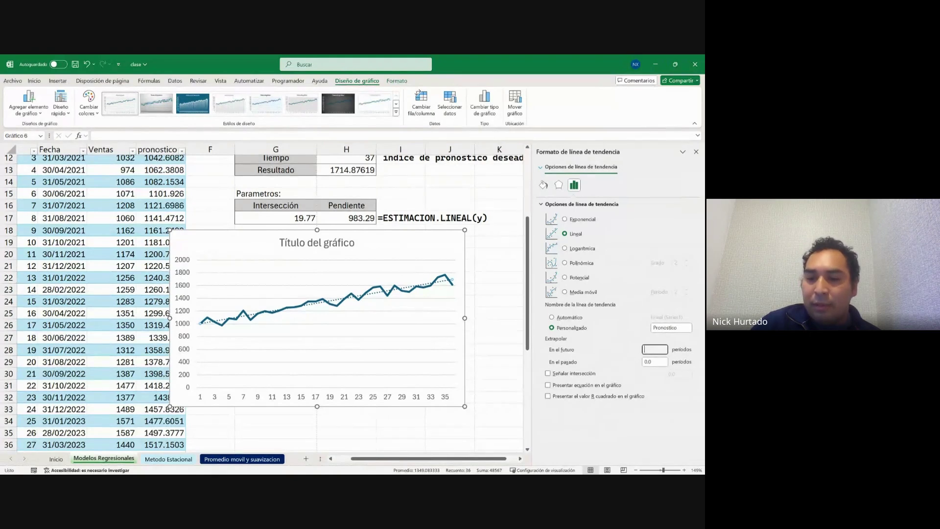
{"action": "type", "text": "3"}
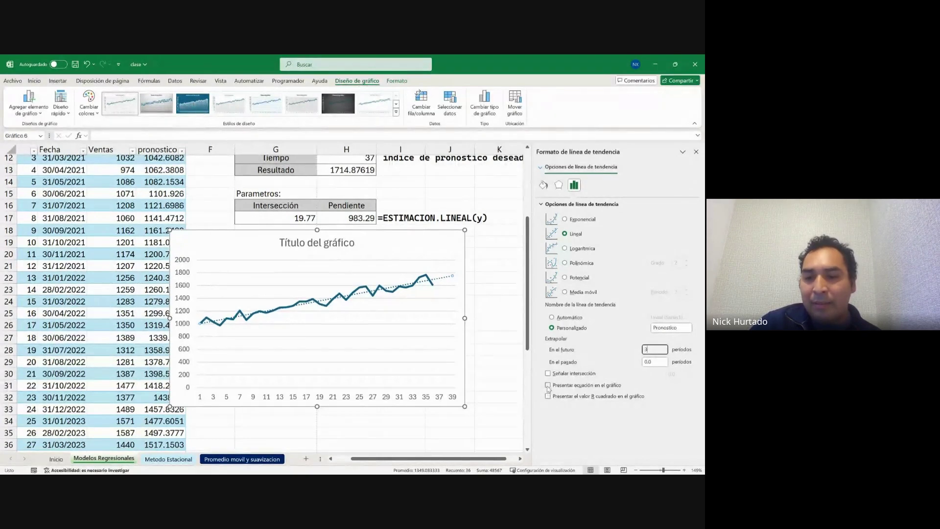
{"action": "left_click", "coordinate": [547, 386]}
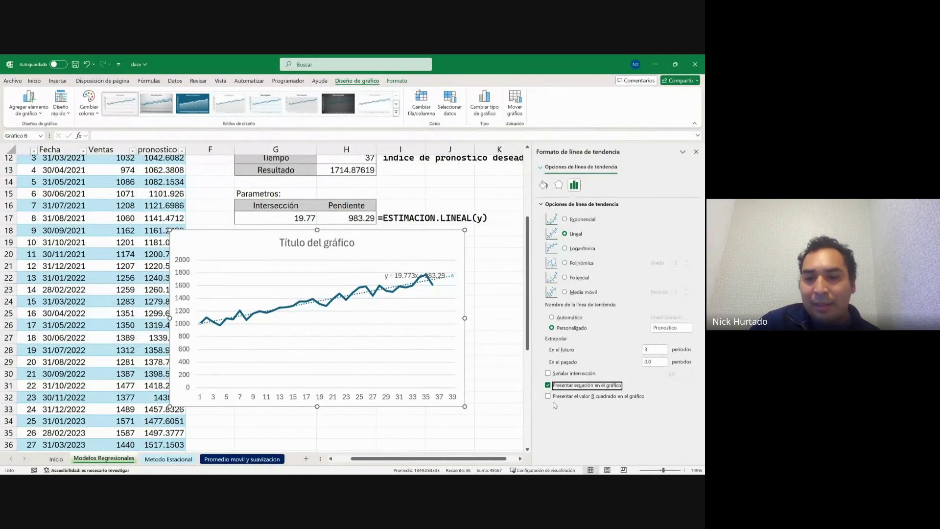
{"action": "left_click", "coordinate": [548, 396]}
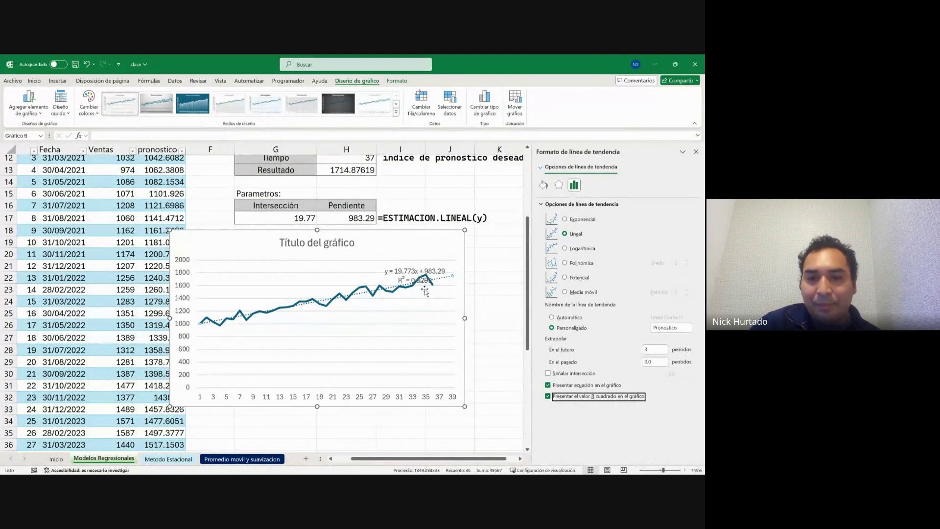
Move the trendline's equation and R-squared label above the sales line so it no longer overlaps the data.
{"action": "left_click", "coordinate": [413, 271]}
{"action": "left_click", "coordinate": [412, 276]}
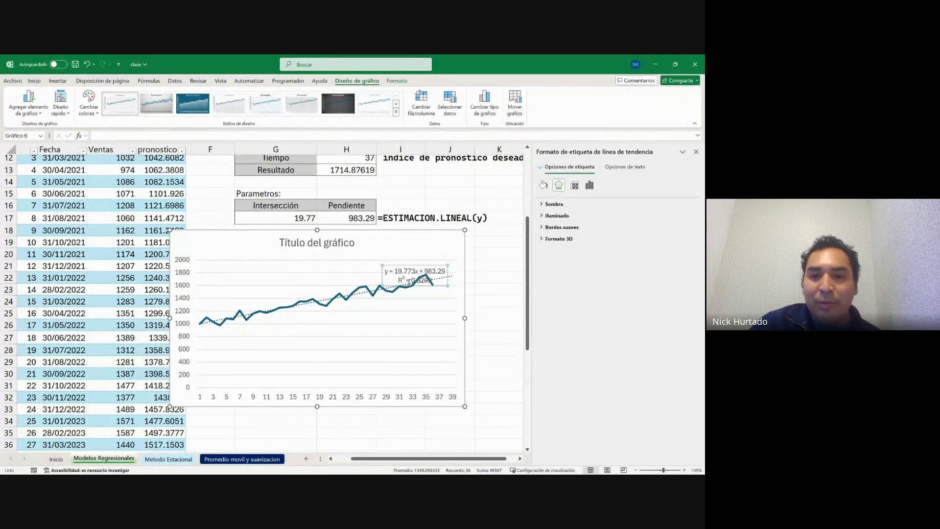
{"action": "left_click", "coordinate": [379, 277]}
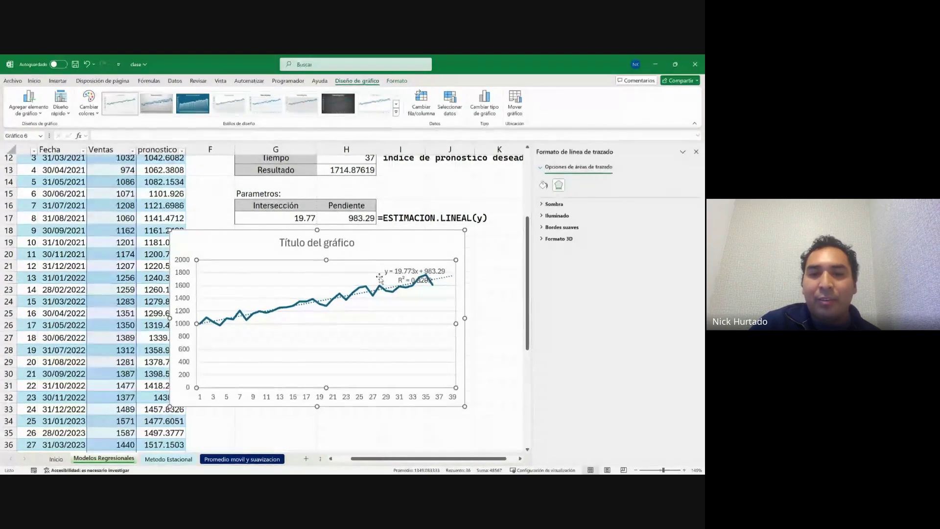
{"action": "left_click", "coordinate": [388, 271]}
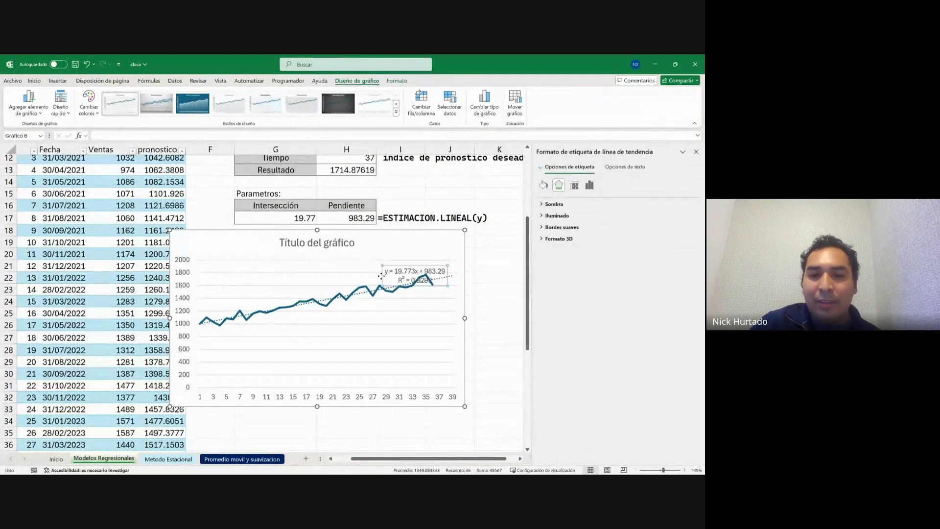
{"action": "left_click_drag", "start_coordinate": [354, 262], "coordinate": [354, 263]}
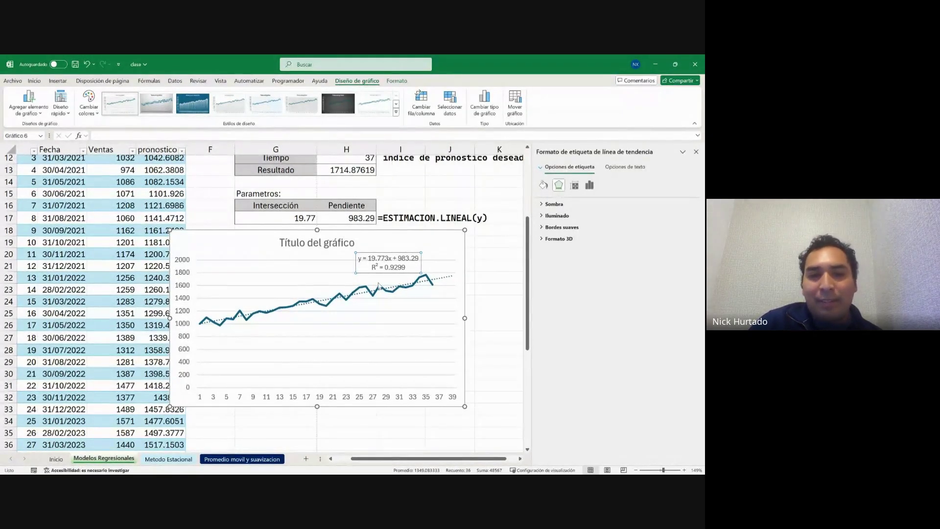
Move the Ventas chart into the graphical method area, between the Parametros table and the 3. Método Estadístico heading.
{"action": "scroll", "coordinate": [401, 237], "scroll_direction": "up", "scroll_amount": 1}
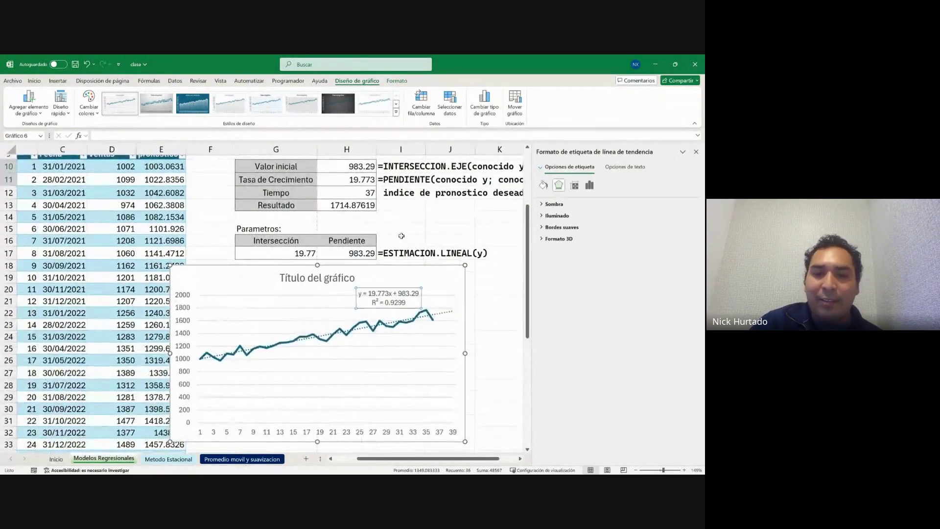
{"action": "scroll", "coordinate": [401, 236], "scroll_direction": "down", "scroll_amount": 1}
{"action": "left_click_drag", "start_coordinate": [406, 216], "coordinate": [446, 309]}
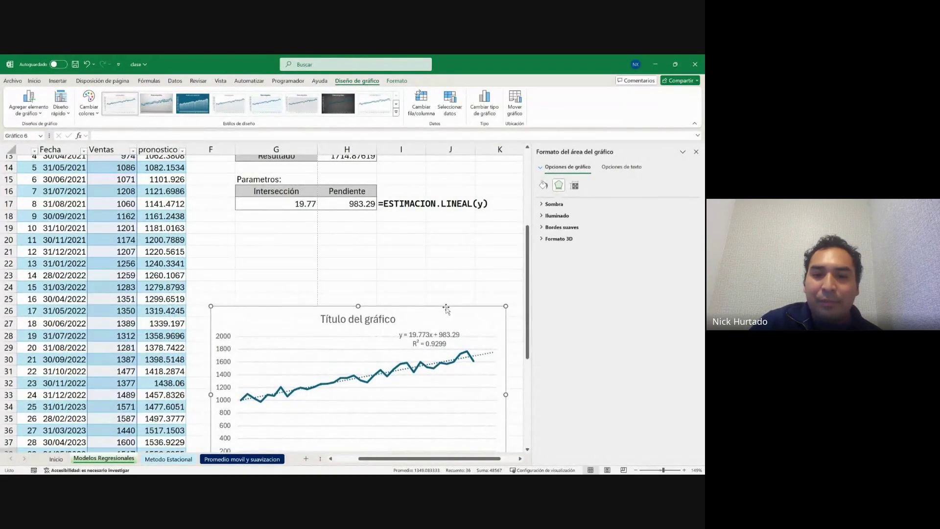
{"action": "scroll", "coordinate": [446, 308], "scroll_direction": "down", "scroll_amount": 5}
{"action": "scroll", "coordinate": [446, 309], "scroll_direction": "up", "scroll_amount": 5}
{"action": "scroll", "coordinate": [446, 308], "scroll_direction": "down", "scroll_amount": 3}
{"action": "scroll", "coordinate": [446, 294], "scroll_direction": "up", "scroll_amount": 2}
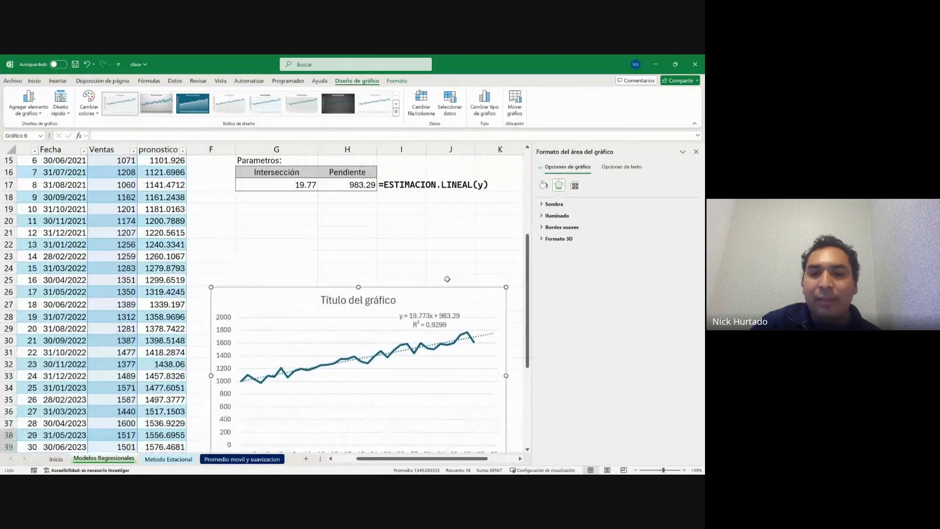
{"action": "left_click_drag", "start_coordinate": [443, 288], "coordinate": [447, 249]}
{"action": "scroll", "coordinate": [465, 245], "scroll_direction": "down", "scroll_amount": 2}
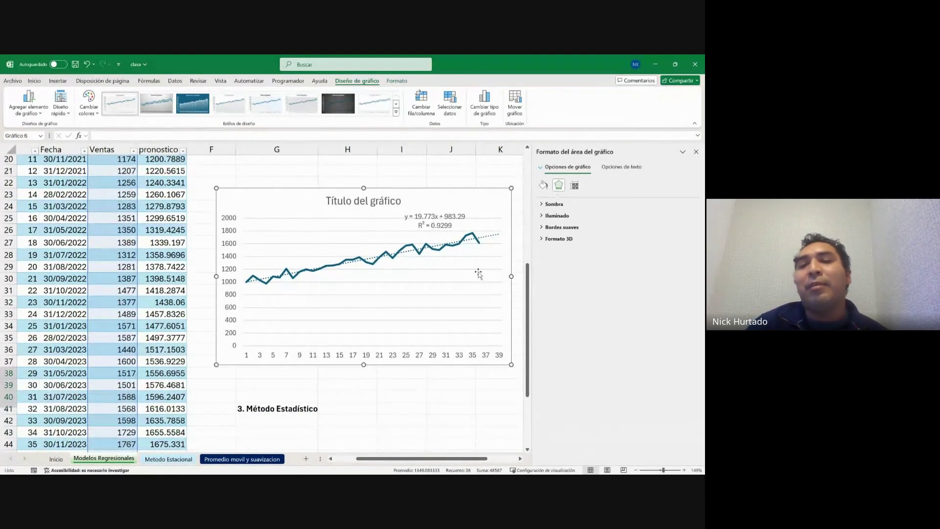
Review the Ejemplo 1 table, the formula method results and Parametros against the equation shown on the Ventas chart.
{"action": "scroll", "coordinate": [478, 274], "scroll_direction": "down", "scroll_amount": 1}
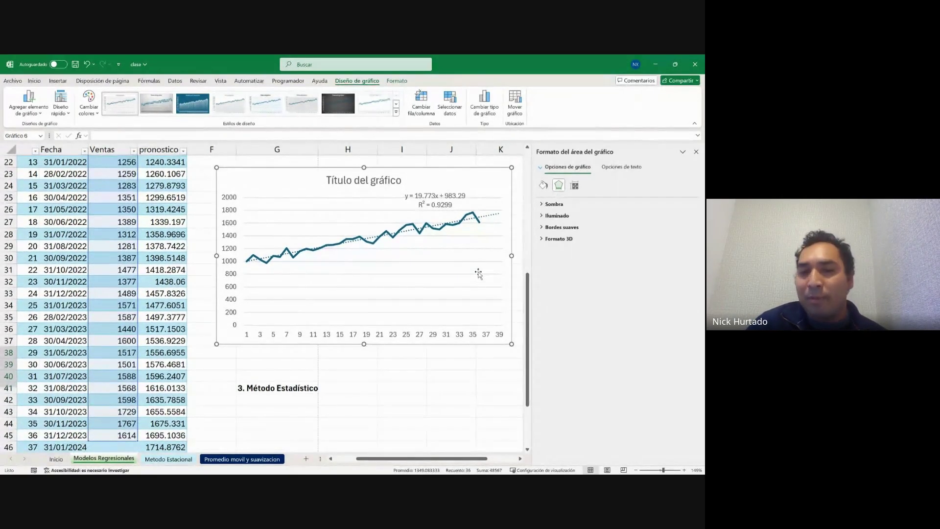
{"action": "scroll", "coordinate": [479, 274], "scroll_direction": "up", "scroll_amount": 8}
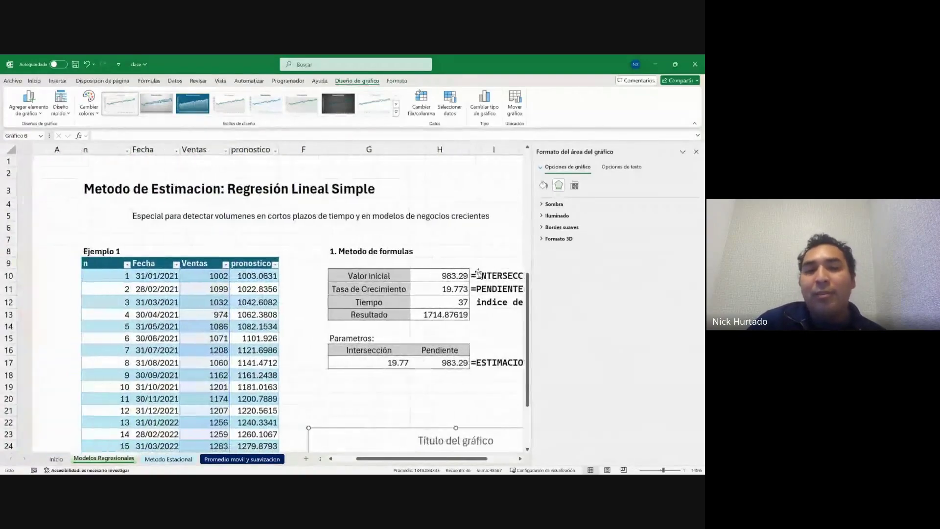
{"action": "scroll", "coordinate": [478, 273], "scroll_direction": "right", "scroll_amount": 3}
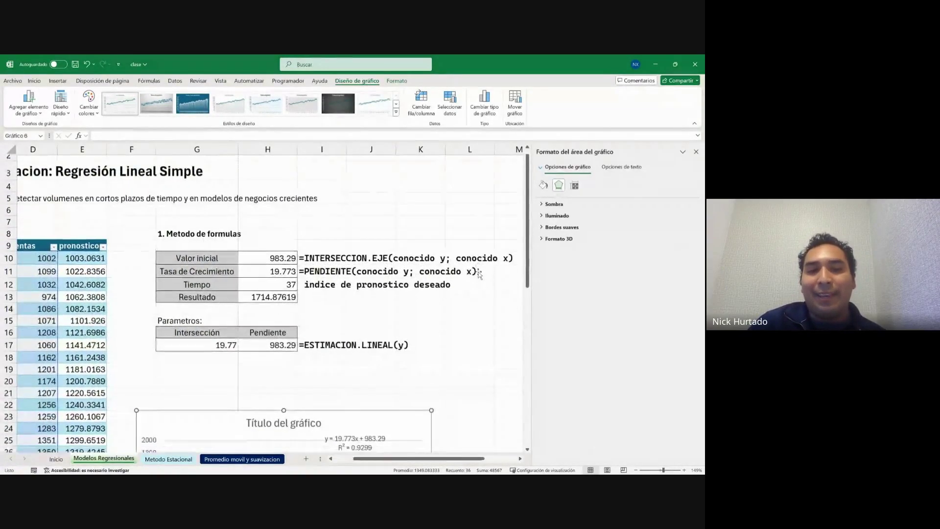
{"action": "scroll", "coordinate": [478, 273], "scroll_direction": "down", "scroll_amount": 2}
{"action": "scroll", "coordinate": [479, 271], "scroll_direction": "down", "scroll_amount": 1}
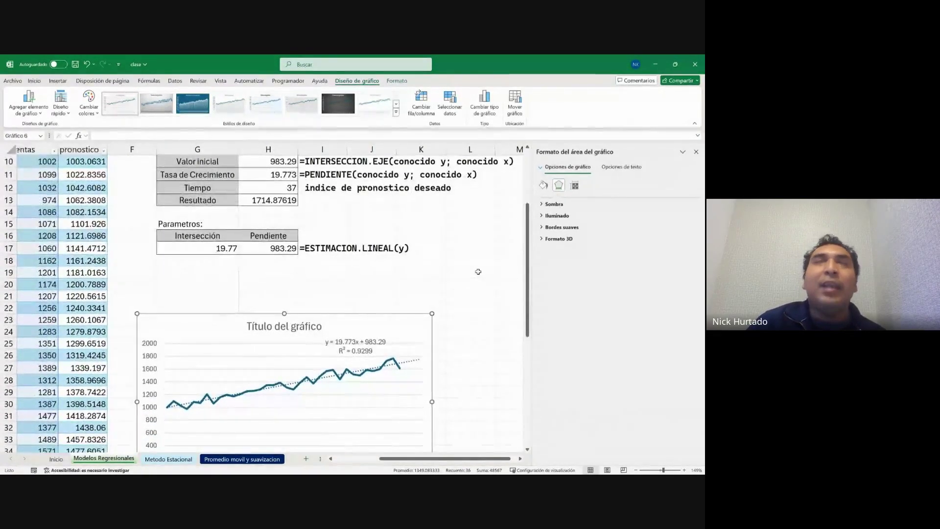
{"action": "scroll", "coordinate": [478, 272], "scroll_direction": "up", "scroll_amount": 3}
{"action": "scroll", "coordinate": [479, 272], "scroll_direction": "left", "scroll_amount": 3}
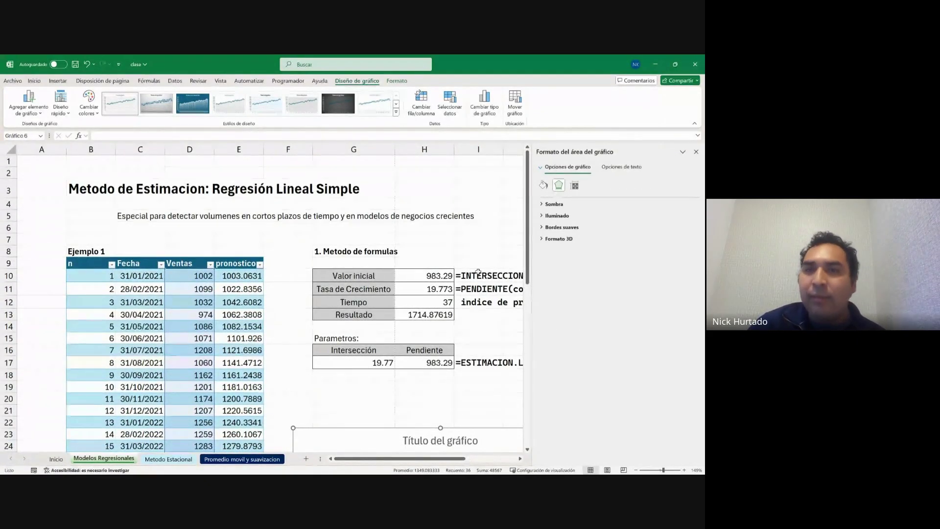
{"action": "scroll", "coordinate": [478, 272], "scroll_direction": "right", "scroll_amount": 2}
{"action": "scroll", "coordinate": [478, 272], "scroll_direction": "down", "scroll_amount": 4}
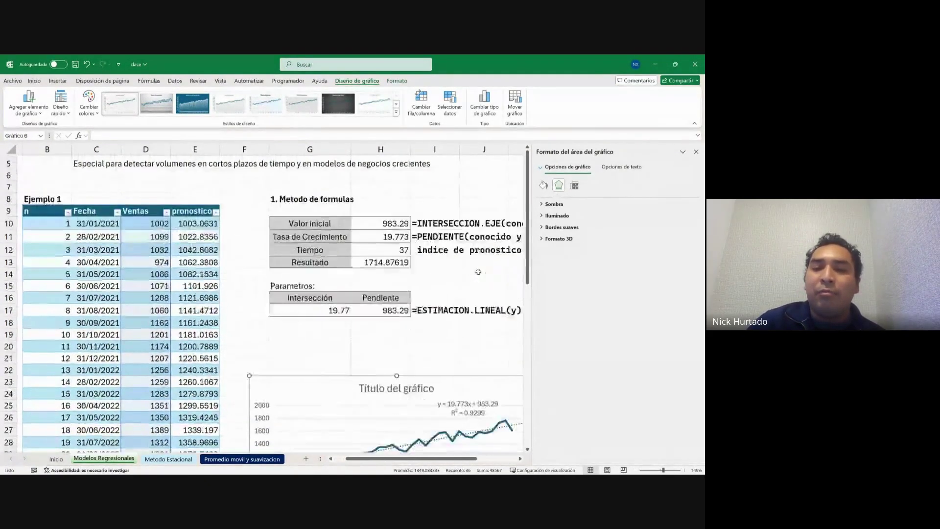
{"action": "scroll", "coordinate": [479, 272], "scroll_direction": "right", "scroll_amount": 2}
{"action": "scroll", "coordinate": [478, 272], "scroll_direction": "up", "scroll_amount": 2}
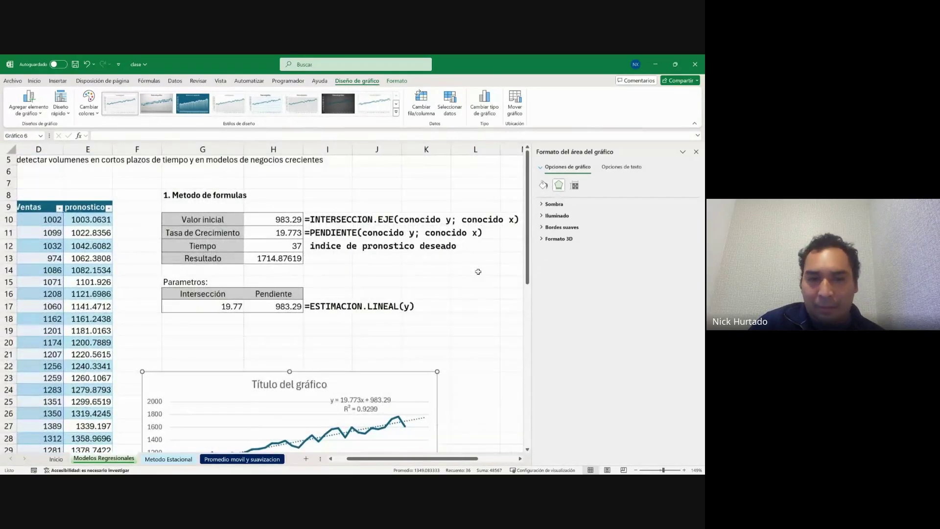
{"action": "scroll", "coordinate": [479, 271], "scroll_direction": "down", "scroll_amount": 5}
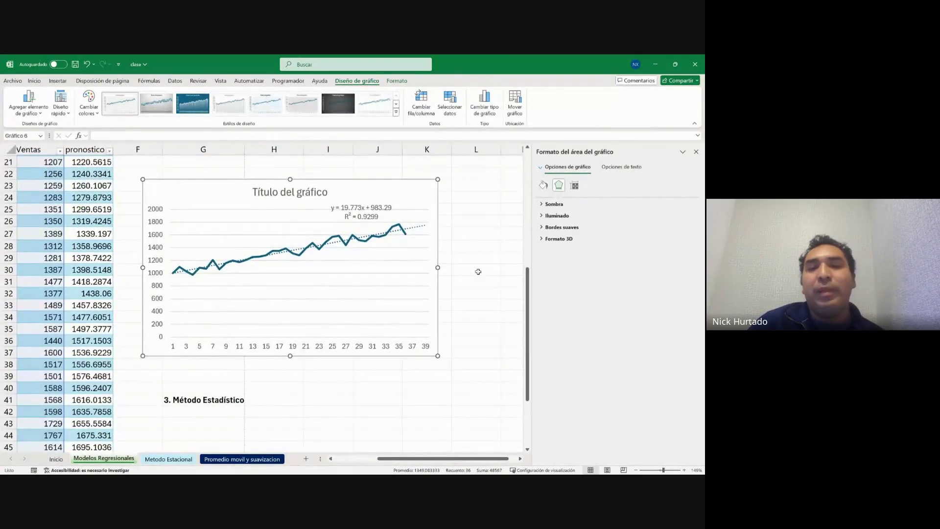
{"action": "scroll", "coordinate": [478, 271], "scroll_direction": "up", "scroll_amount": 7}
{"action": "scroll", "coordinate": [478, 272], "scroll_direction": "left", "scroll_amount": 2}
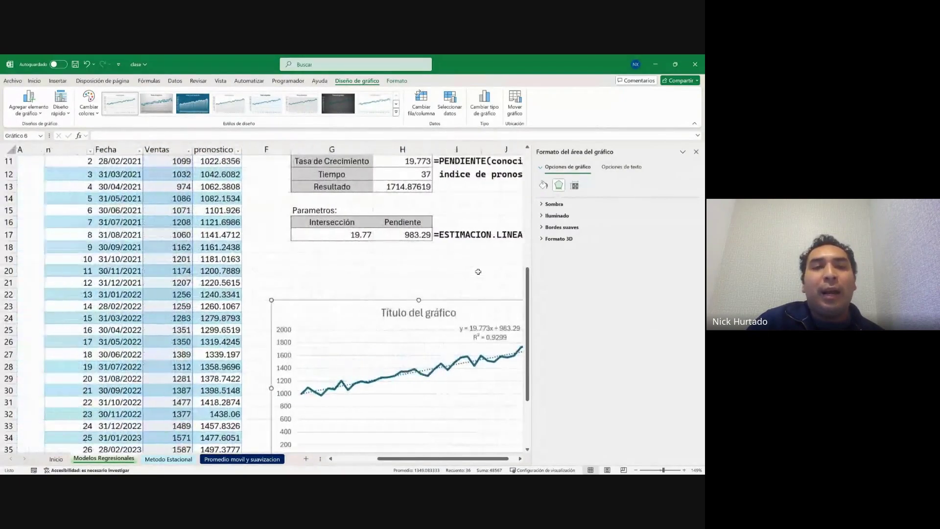
{"action": "scroll", "coordinate": [478, 272], "scroll_direction": "right", "scroll_amount": 2}
{"action": "scroll", "coordinate": [441, 282], "scroll_direction": "down", "scroll_amount": 2}
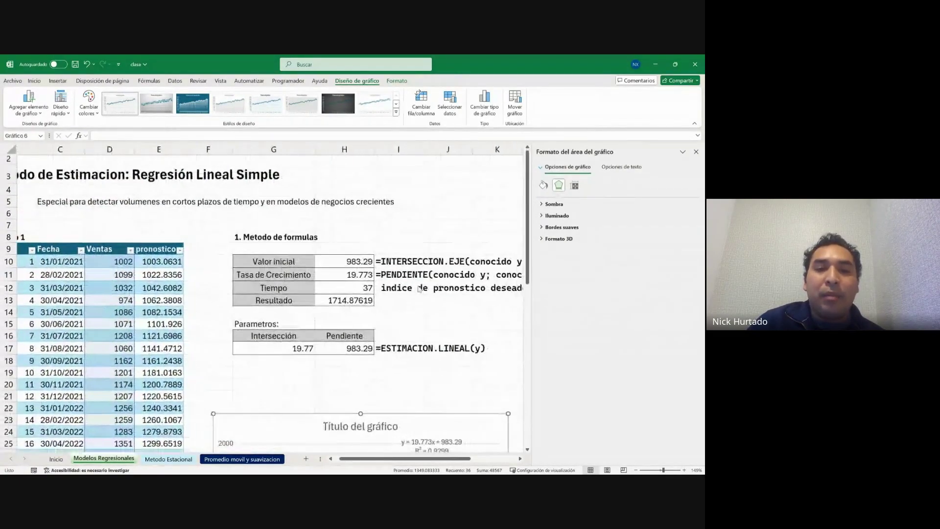
Review the Ejemplo 1 sales and forecast columns against the formula results, Parametros and the trendline on the Ventas chart.
{"action": "scroll", "coordinate": [419, 289], "scroll_direction": "down", "scroll_amount": 2}
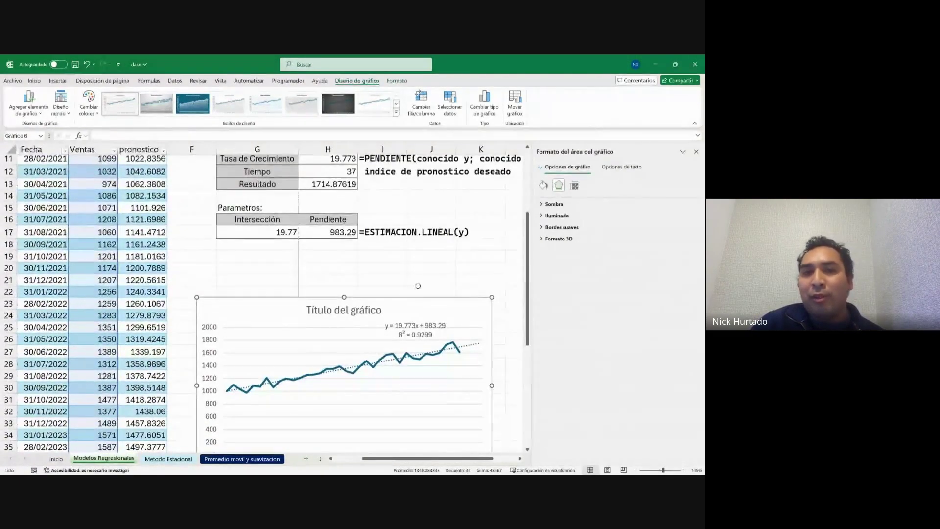
{"action": "scroll", "coordinate": [418, 286], "scroll_direction": "right", "scroll_amount": 1}
{"action": "scroll", "coordinate": [418, 286], "scroll_direction": "right", "scroll_amount": 1}
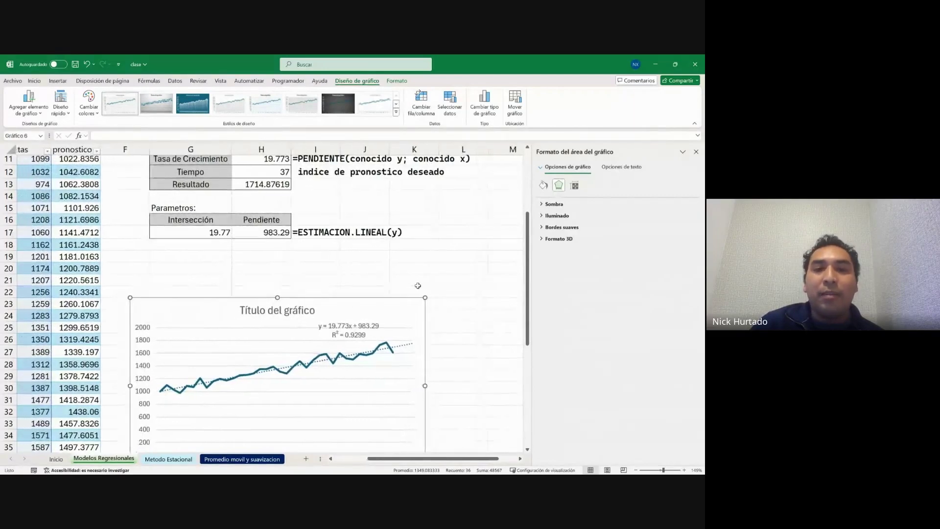
{"action": "scroll", "coordinate": [418, 285], "scroll_direction": "up", "scroll_amount": 1}
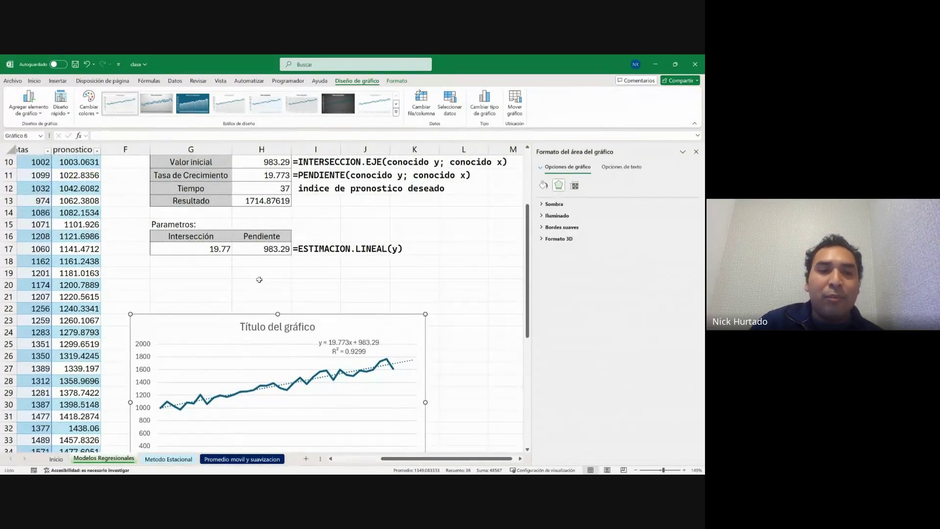
{"action": "scroll", "coordinate": [199, 260], "scroll_direction": "left", "scroll_amount": 3}
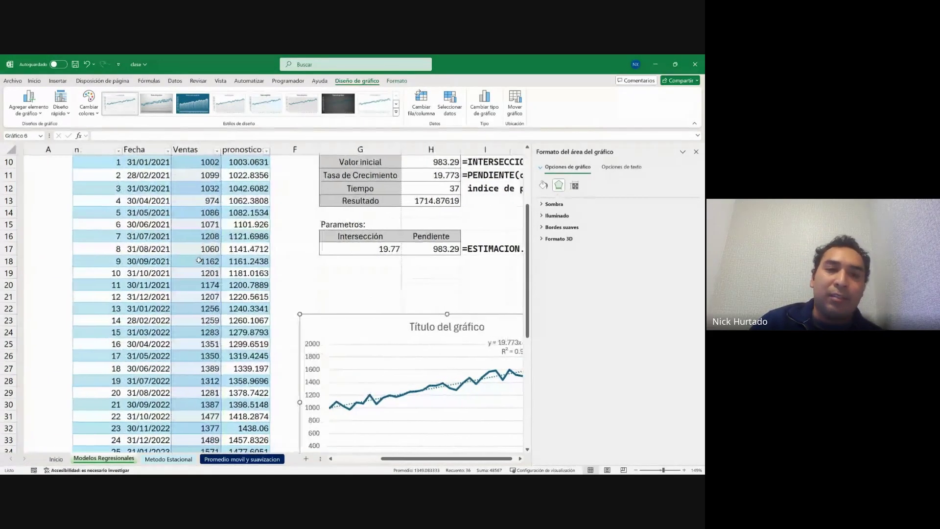
{"action": "scroll", "coordinate": [198, 260], "scroll_direction": "up", "scroll_amount": 1}
{"action": "scroll", "coordinate": [198, 260], "scroll_direction": "up", "scroll_amount": 2}
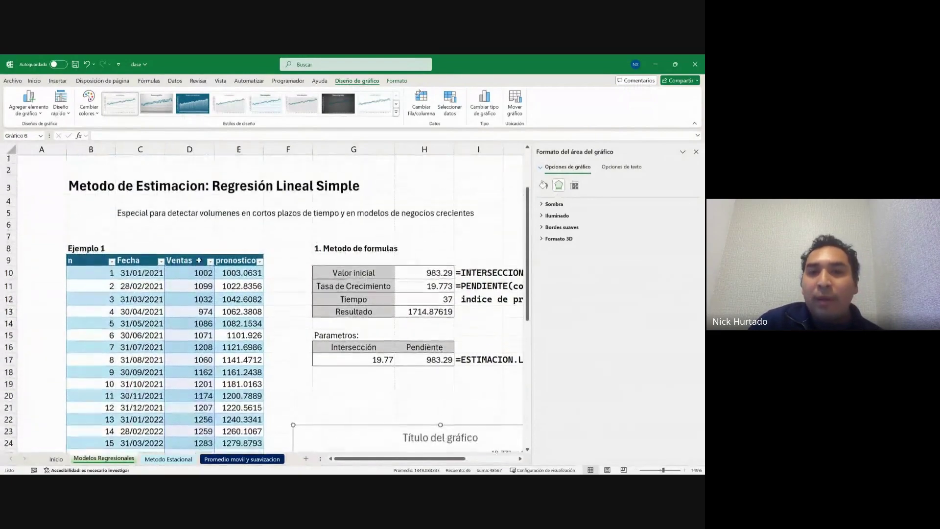
{"action": "scroll", "coordinate": [199, 260], "scroll_direction": "down", "scroll_amount": 3}
{"action": "scroll", "coordinate": [199, 260], "scroll_direction": "right", "scroll_amount": 2}
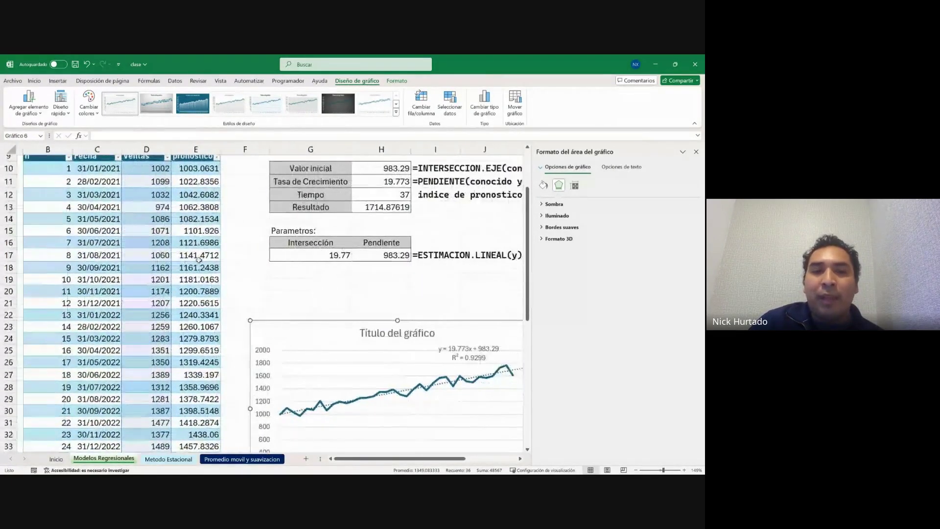
{"action": "scroll", "coordinate": [198, 260], "scroll_direction": "down", "scroll_amount": 2}
{"action": "scroll", "coordinate": [199, 260], "scroll_direction": "down", "scroll_amount": 4}
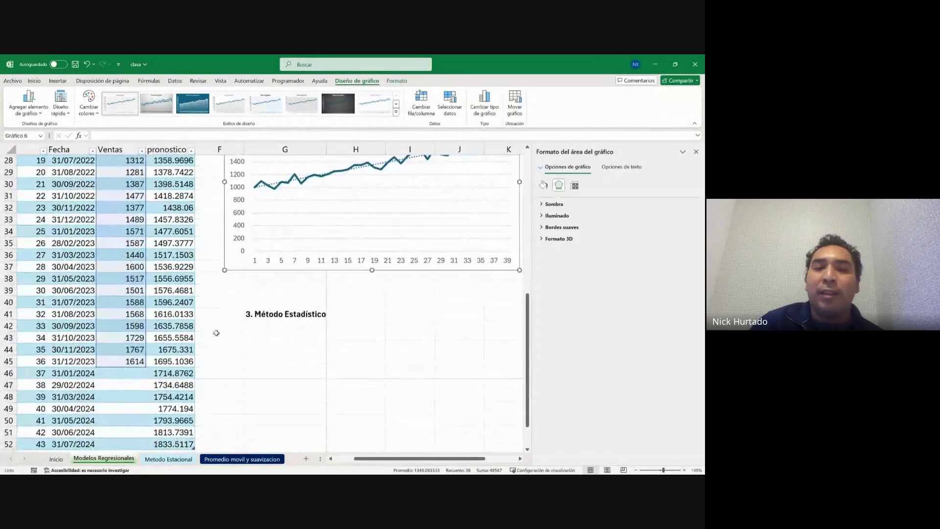
{"action": "scroll", "coordinate": [216, 333], "scroll_direction": "down", "scroll_amount": 1}
{"action": "scroll", "coordinate": [216, 333], "scroll_direction": "up", "scroll_amount": 4}
{"action": "scroll", "coordinate": [216, 333], "scroll_direction": "up", "scroll_amount": 2}
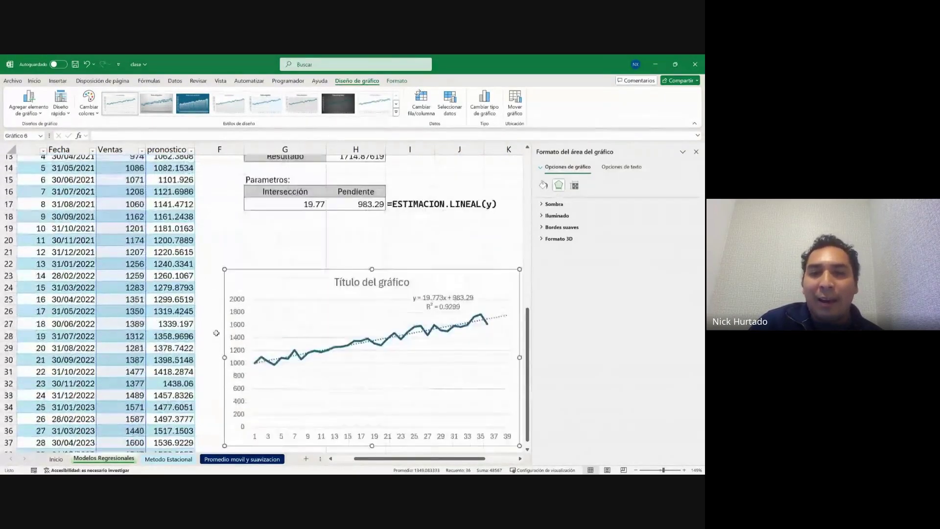
{"action": "scroll", "coordinate": [216, 333], "scroll_direction": "right", "scroll_amount": 1}
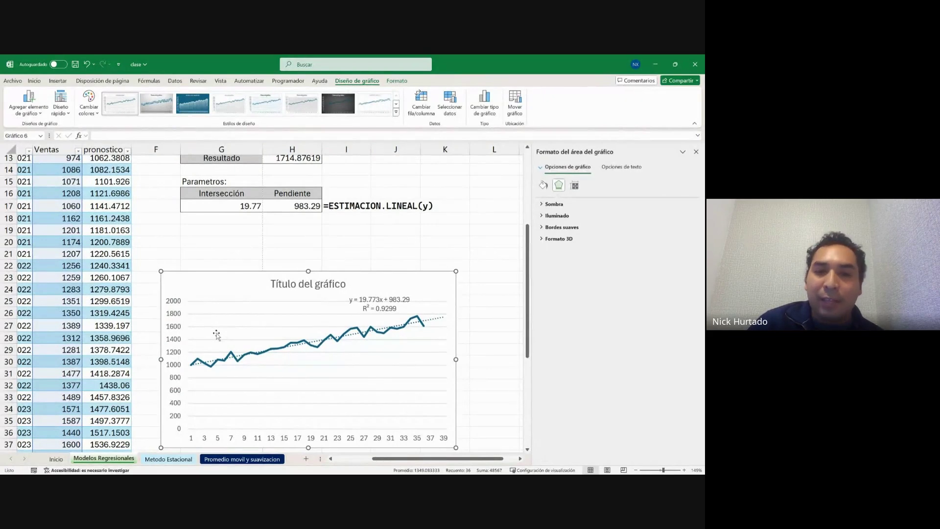
Move the Ventas chart directly below the "graficamos: alt + f1" note and shrink it to fit above the 3. Método Estadístico heading.
{"action": "left_click_drag", "start_coordinate": [267, 271], "coordinate": [288, 338]}
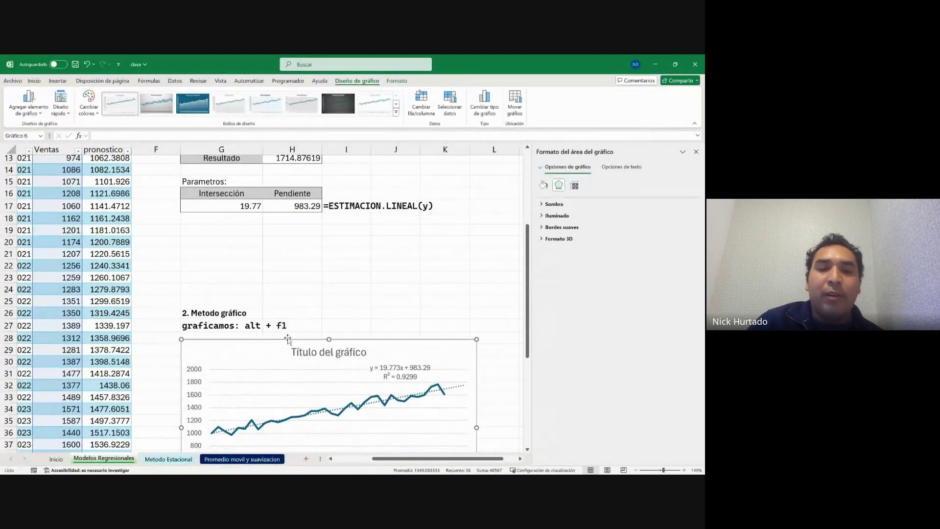
{"action": "scroll", "coordinate": [287, 338], "scroll_direction": "down", "scroll_amount": 5}
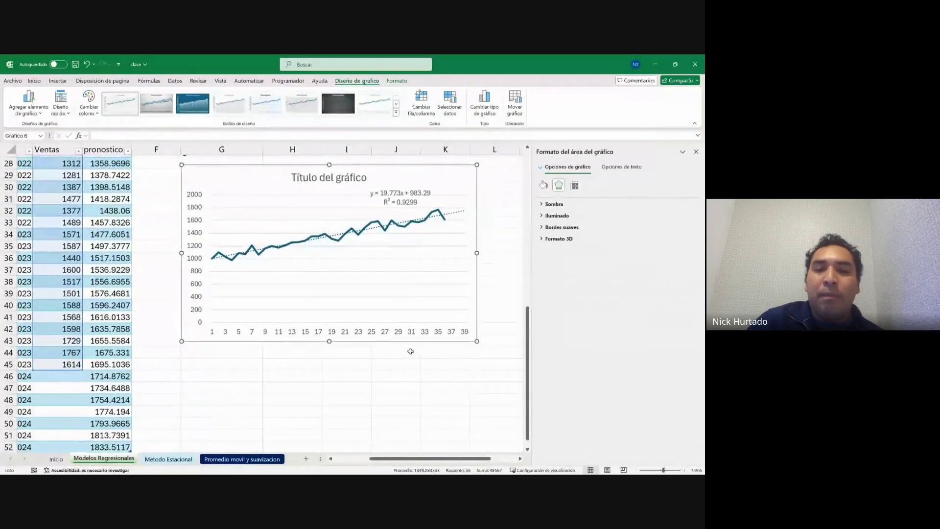
{"action": "left_click_drag", "start_coordinate": [478, 341], "coordinate": [429, 285]}
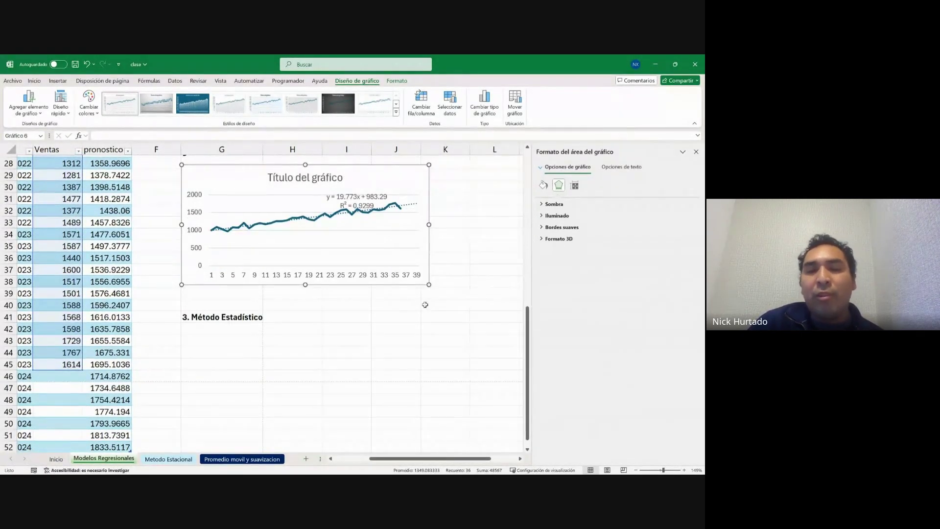
Select cell G43, below the 3. Método Estadístico heading.
{"action": "scroll", "coordinate": [425, 305], "scroll_direction": "up", "scroll_amount": 7}
{"action": "scroll", "coordinate": [425, 305], "scroll_direction": "left", "scroll_amount": 3}
{"action": "scroll", "coordinate": [425, 304], "scroll_direction": "down", "scroll_amount": 4}
{"action": "scroll", "coordinate": [425, 304], "scroll_direction": "down", "scroll_amount": 3}
{"action": "scroll", "coordinate": [392, 301], "scroll_direction": "right", "scroll_amount": 1}
{"action": "left_click", "coordinate": [337, 300]}
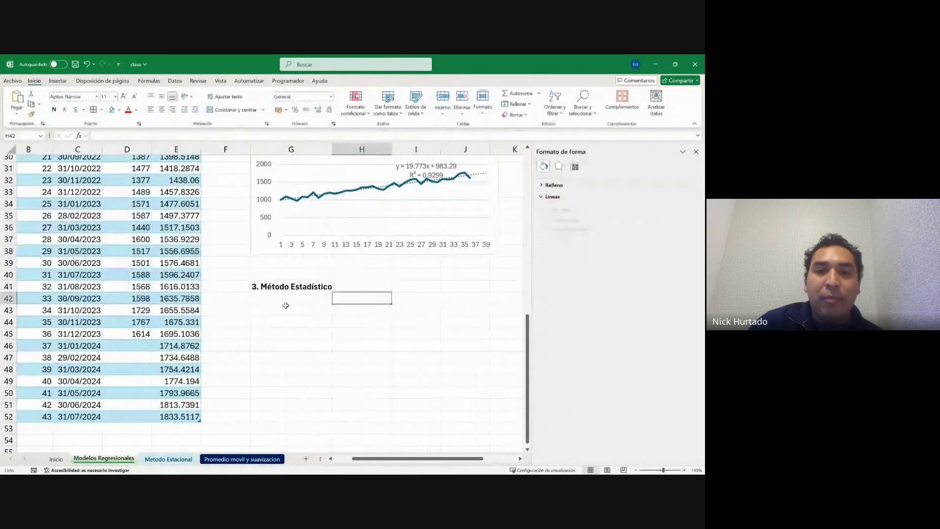
{"action": "left_click", "coordinate": [302, 306]}
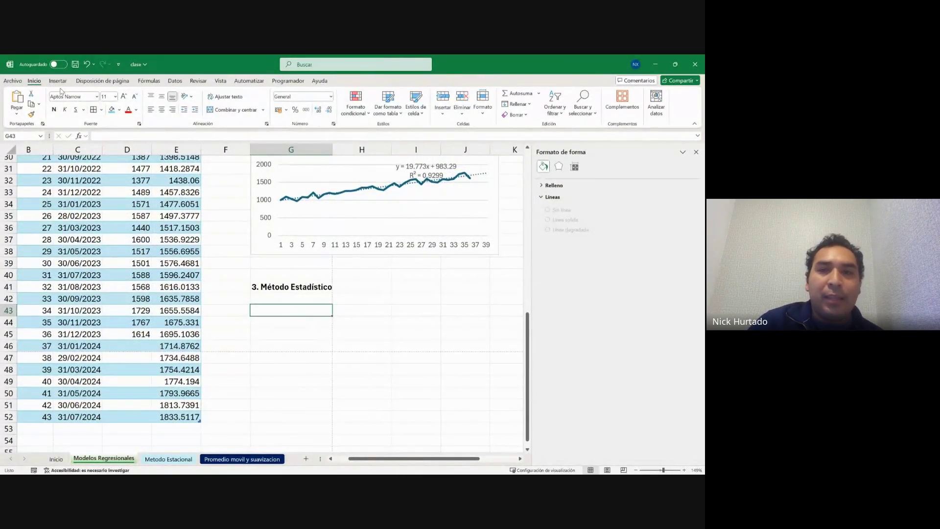
Review the formula method, Parametros and graphical method sections down to the empty 3. Método Estadístico area.
{"action": "left_click", "coordinate": [249, 188]}
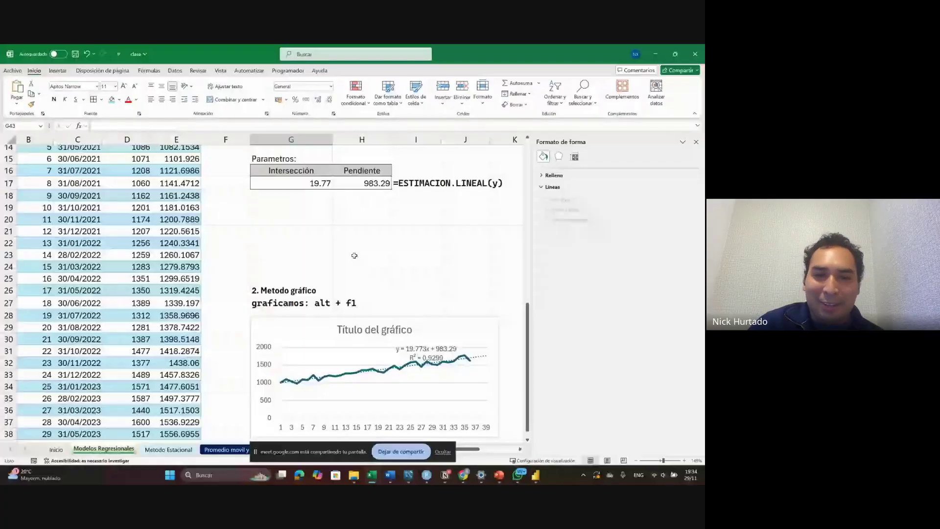
{"action": "scroll", "coordinate": [355, 256], "scroll_direction": "up", "scroll_amount": 4}
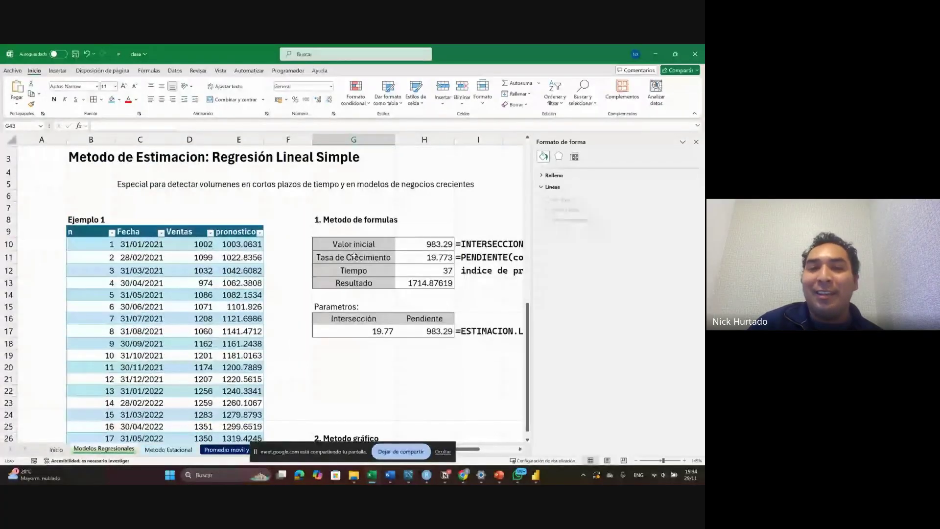
{"action": "scroll", "coordinate": [355, 256], "scroll_direction": "down", "scroll_amount": 3}
{"action": "scroll", "coordinate": [355, 256], "scroll_direction": "right", "scroll_amount": 2}
{"action": "scroll", "coordinate": [354, 255], "scroll_direction": "up", "scroll_amount": 3}
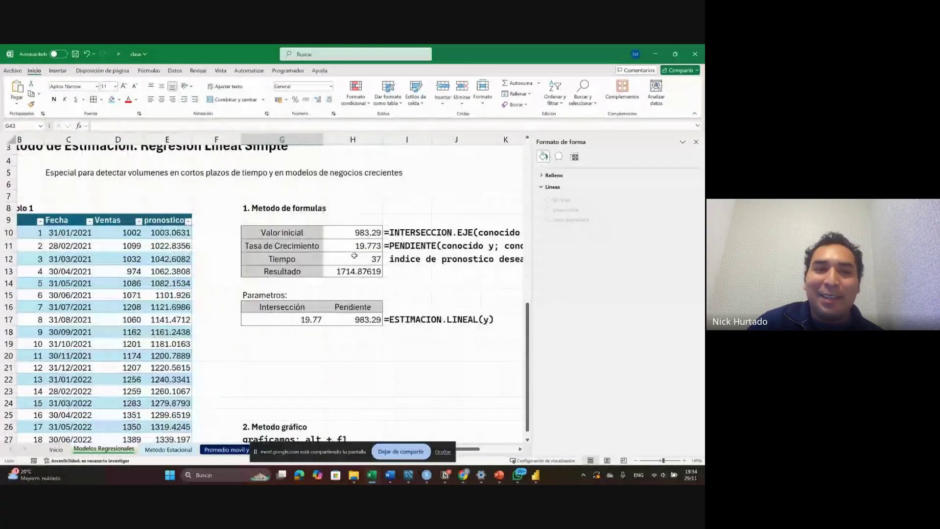
{"action": "scroll", "coordinate": [355, 255], "scroll_direction": "down", "scroll_amount": 10}
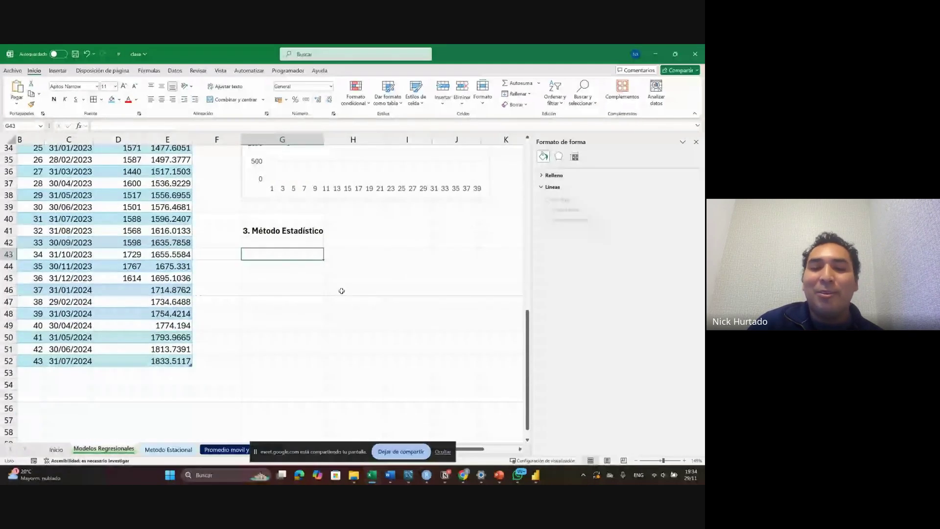
{"action": "scroll", "coordinate": [342, 291], "scroll_direction": "up", "scroll_amount": 2}
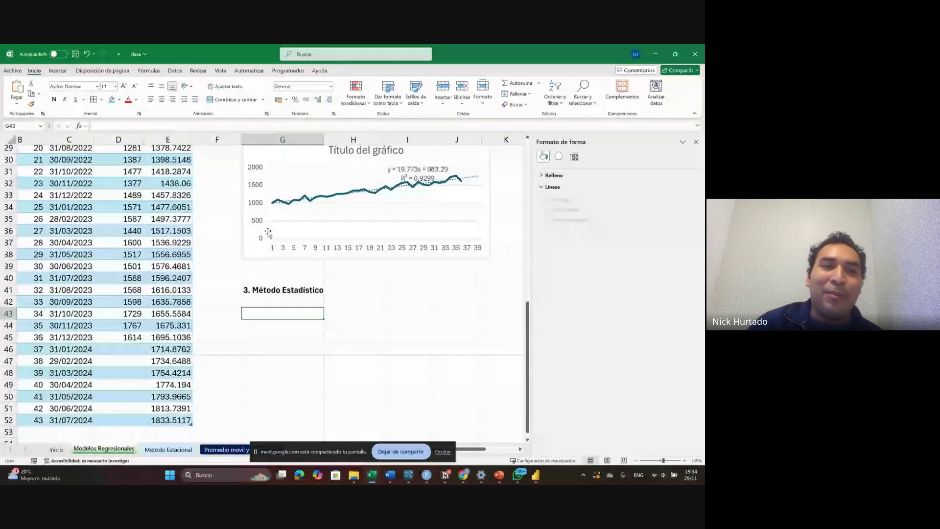
{"action": "left_click", "coordinate": [59, 71]}
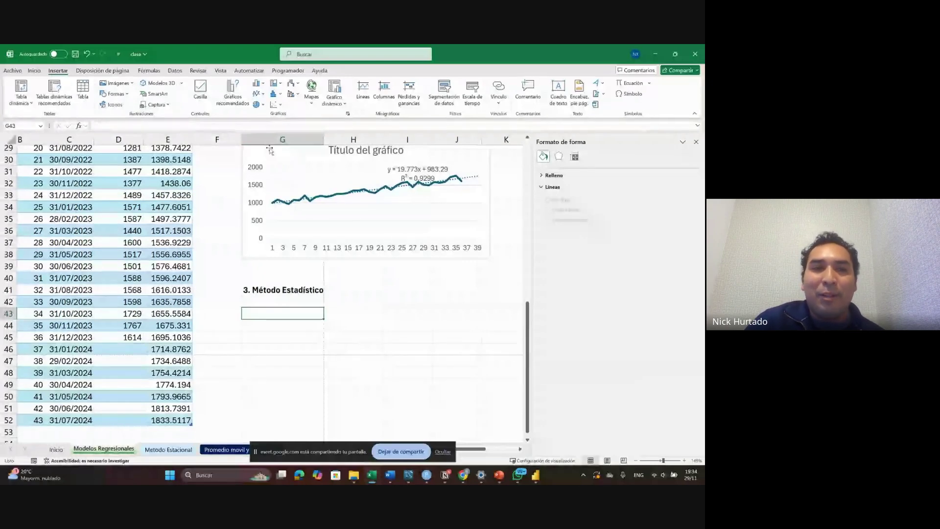
{"action": "scroll", "coordinate": [152, 229], "scroll_direction": "up", "scroll_amount": 5}
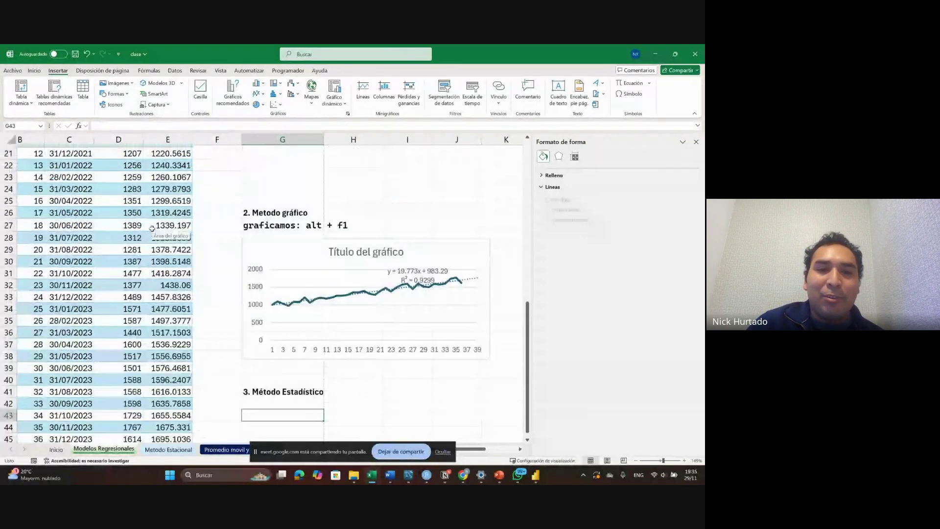
{"action": "scroll", "coordinate": [152, 229], "scroll_direction": "down", "scroll_amount": 6}
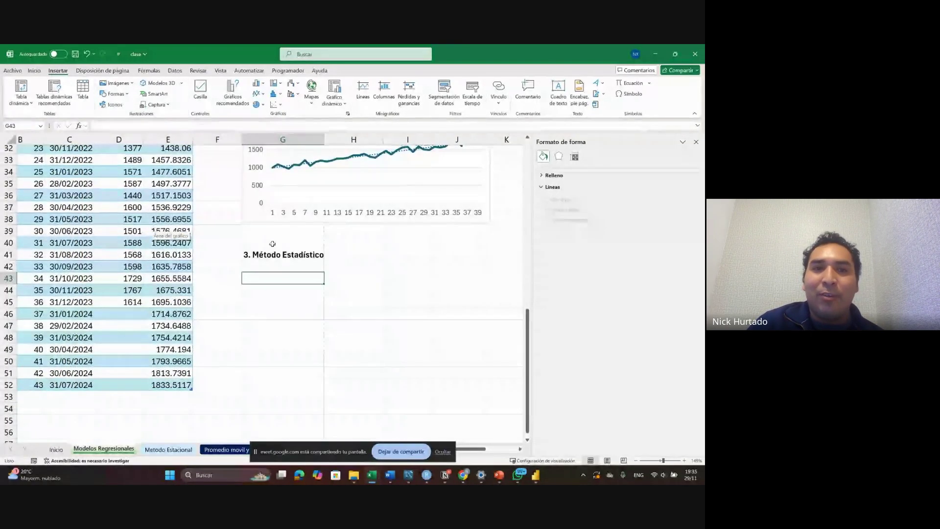
Check in the Excel add-ins manager that the Herramientas para análisis add-in is enabled, and accept the selection.
{"action": "left_click", "coordinate": [171, 70]}
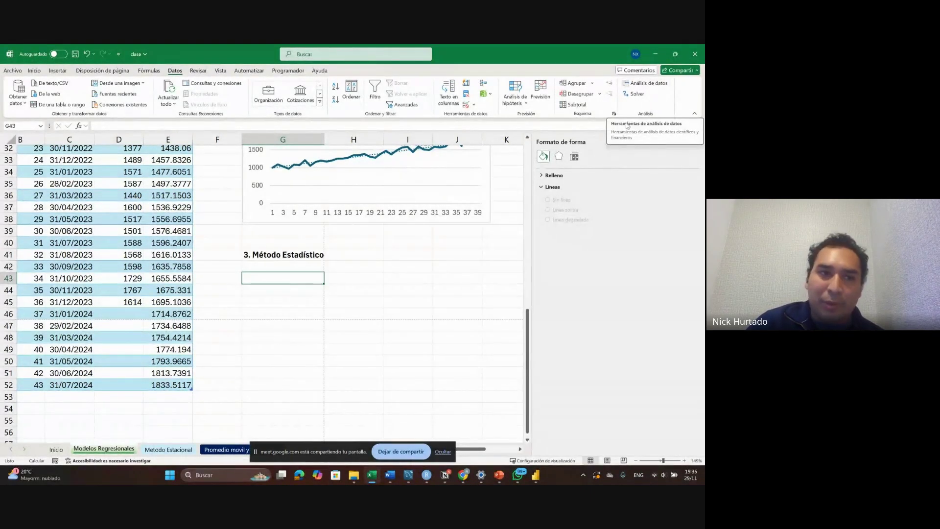
{"action": "left_click", "coordinate": [12, 71]}
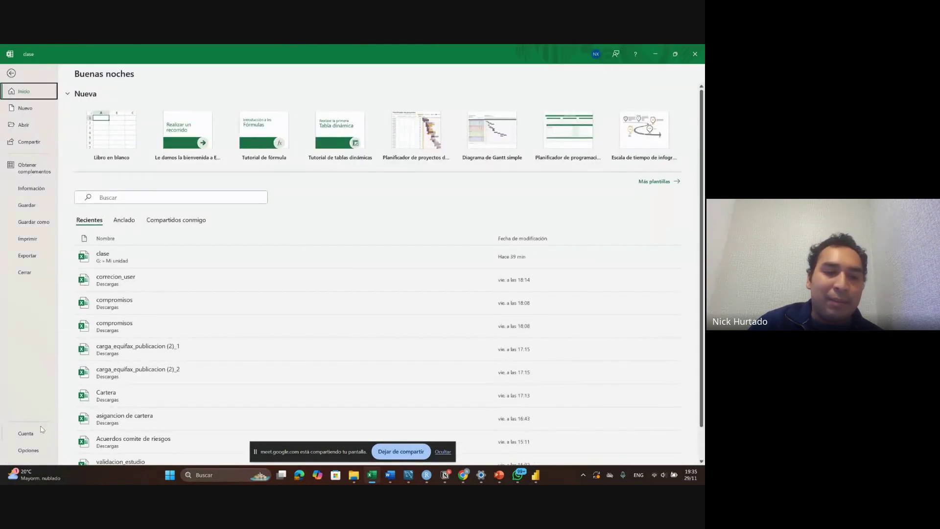
{"action": "key", "text": "Escape"}
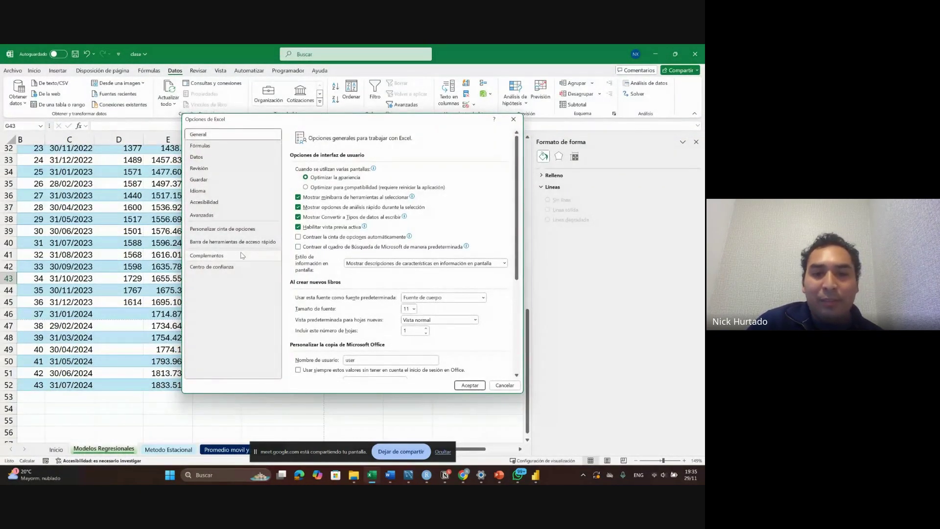
{"action": "left_click", "coordinate": [207, 255]}
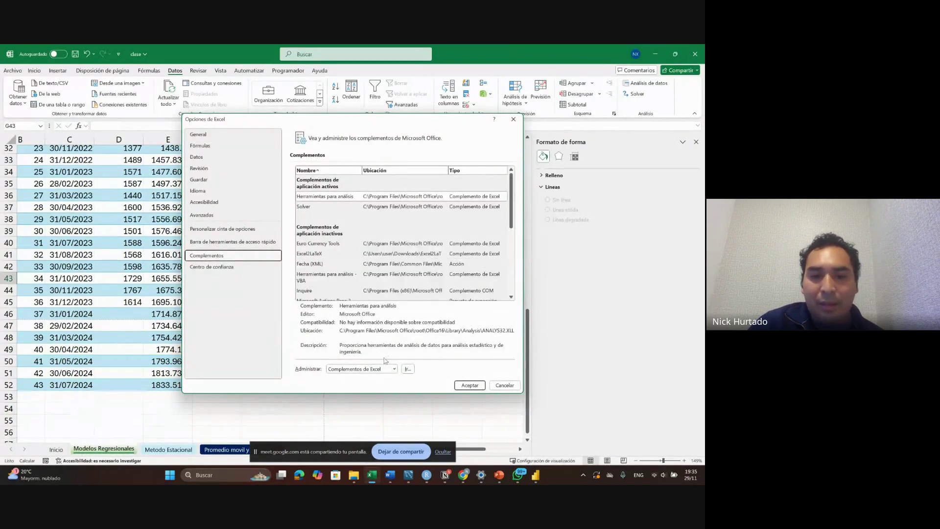
{"action": "left_click", "coordinate": [408, 370]}
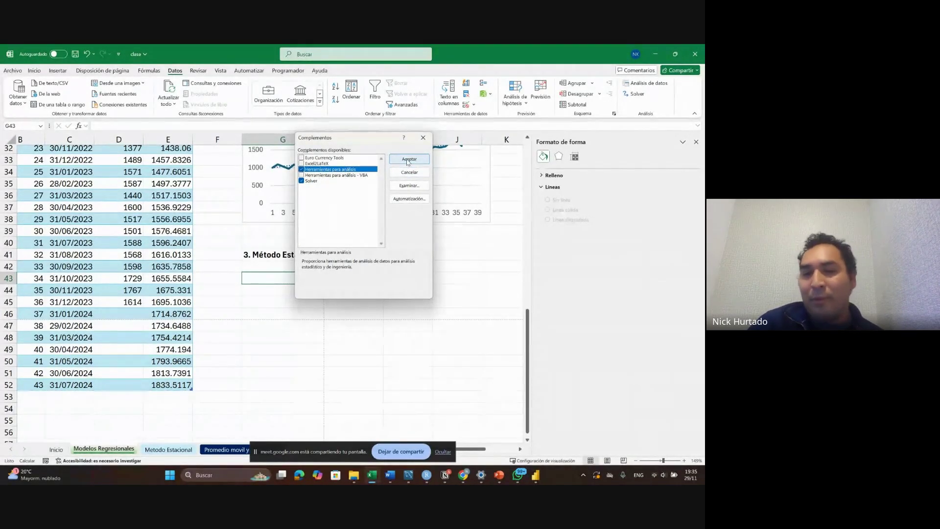
{"action": "left_click", "coordinate": [407, 159]}
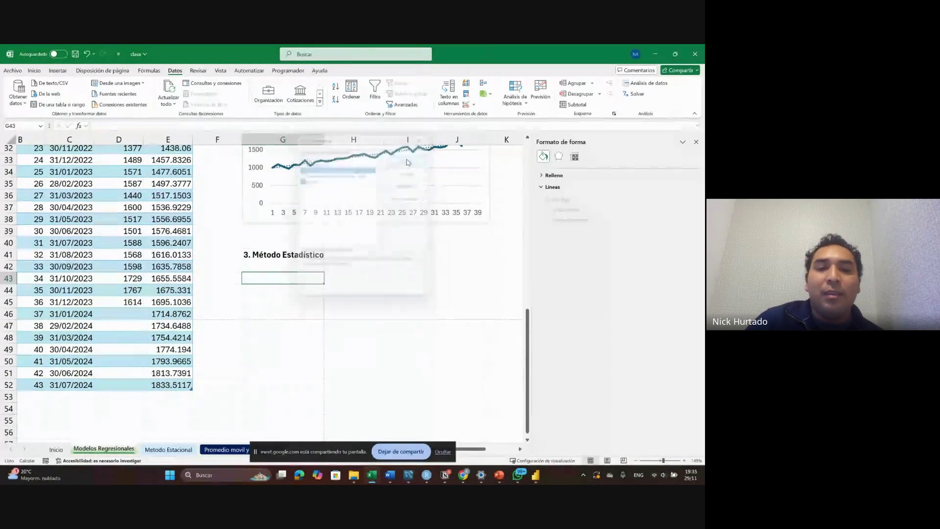
Open the Regresión tool from the data analysis functions.
{"action": "scroll", "coordinate": [228, 188], "scroll_direction": "up", "scroll_amount": 1}
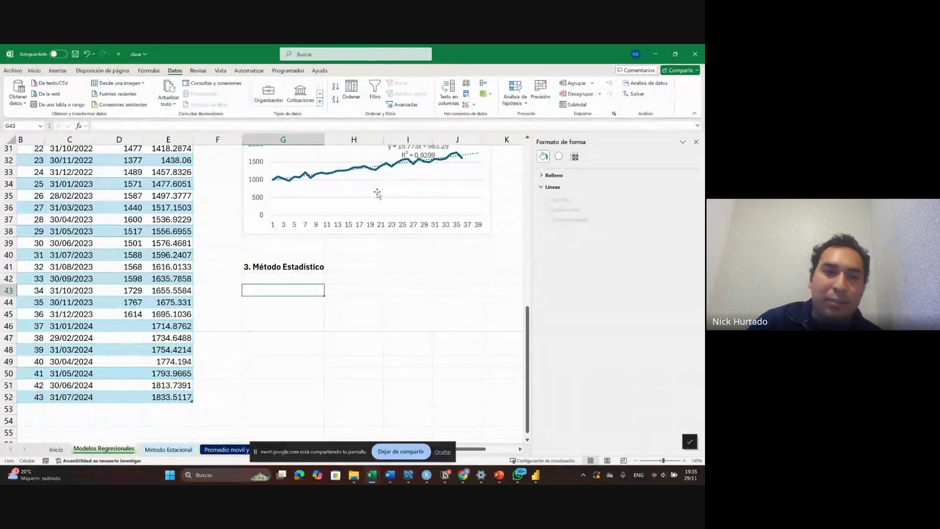
{"action": "scroll", "coordinate": [145, 232], "scroll_direction": "up", "scroll_amount": 3}
{"action": "scroll", "coordinate": [145, 231], "scroll_direction": "up", "scroll_amount": 5}
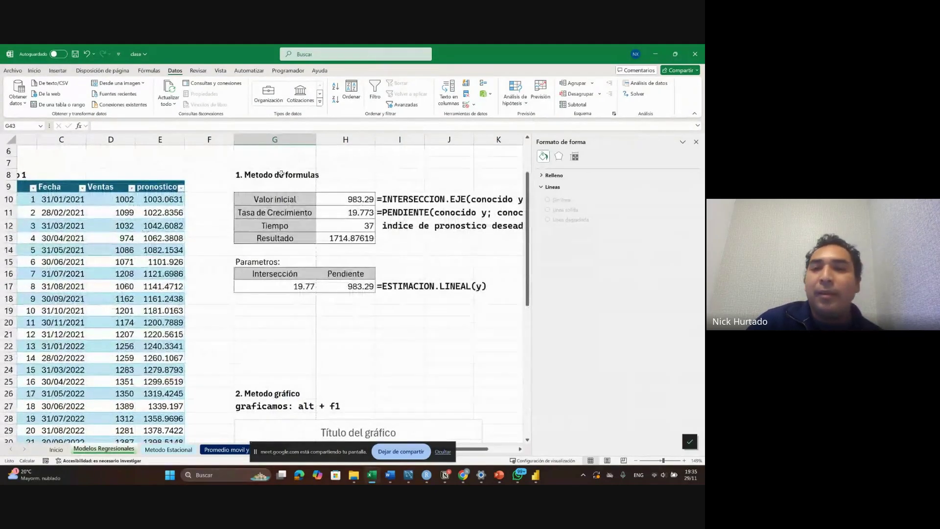
{"action": "left_click", "coordinate": [654, 84]}
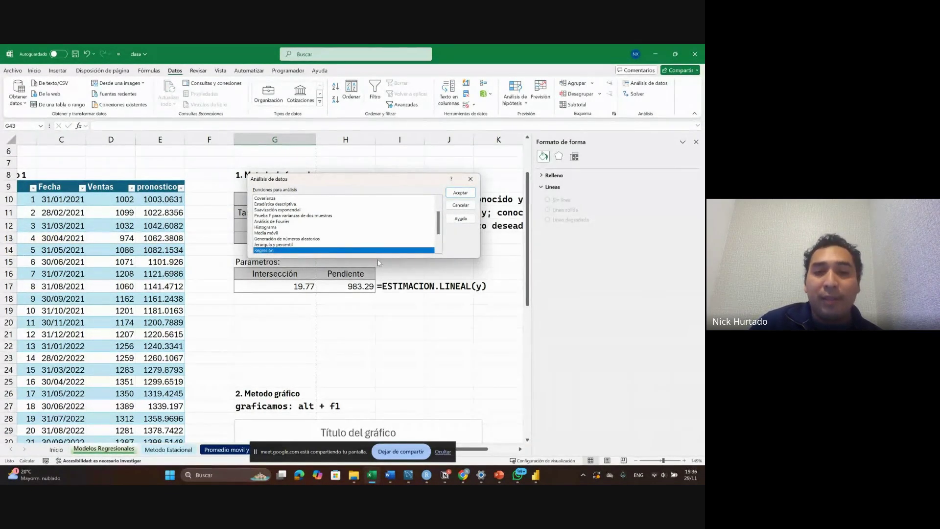
{"action": "left_click", "coordinate": [448, 248]}
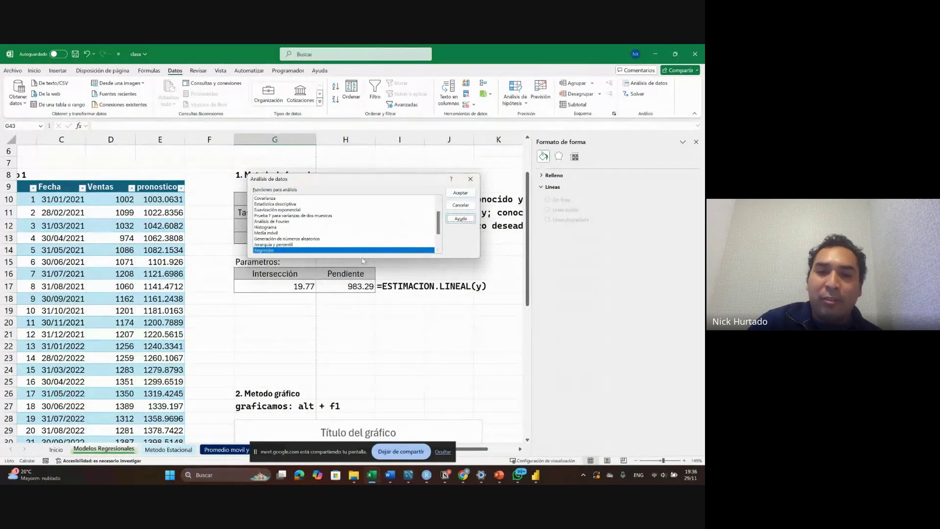
{"action": "left_click", "coordinate": [450, 194]}
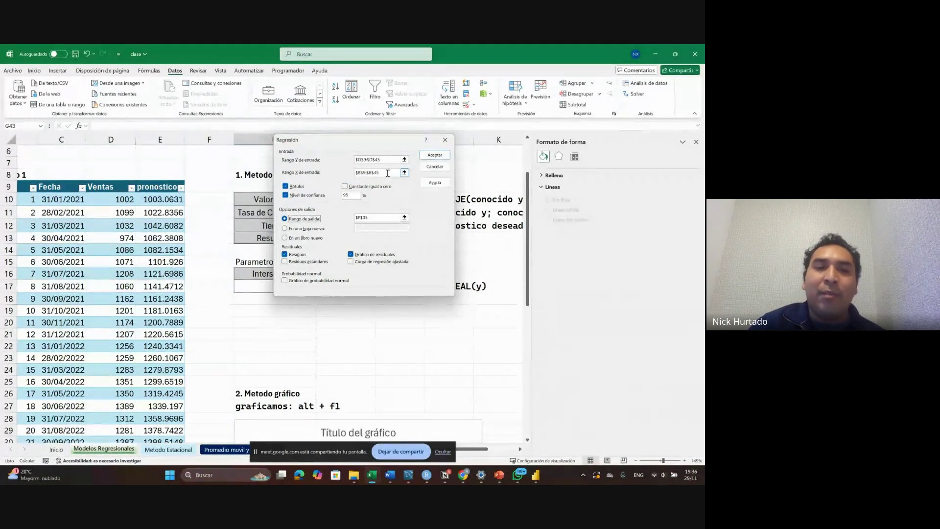
Run the regression with Y range $D$9:$D$45, X range $B$9:$B$45 and output at $F$35, accepting replacement of the existing data.
{"action": "left_click", "coordinate": [396, 156]}
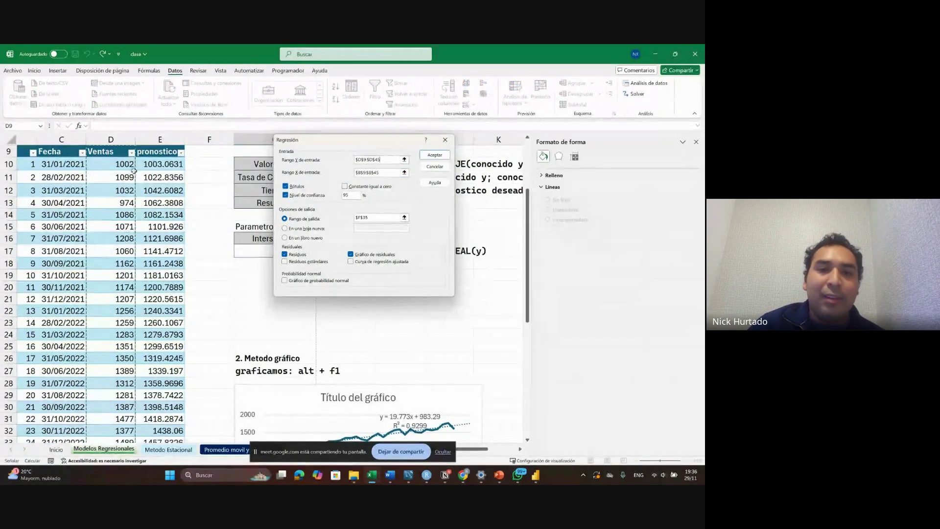
{"action": "left_click", "coordinate": [392, 170]}
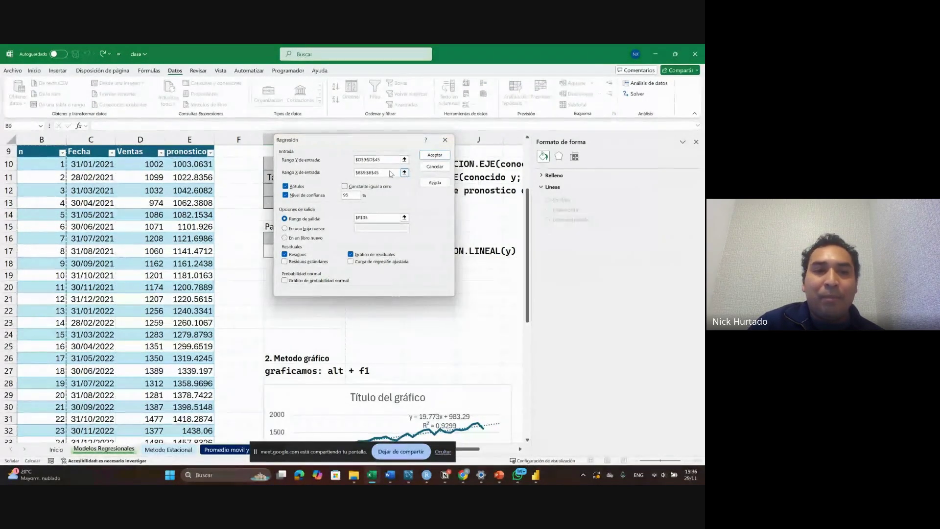
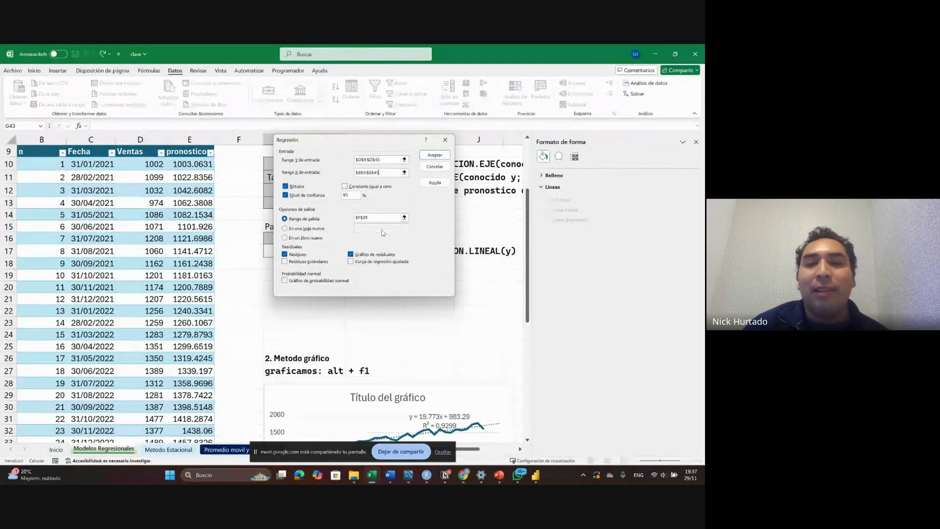
{"action": "left_click", "coordinate": [437, 154]}
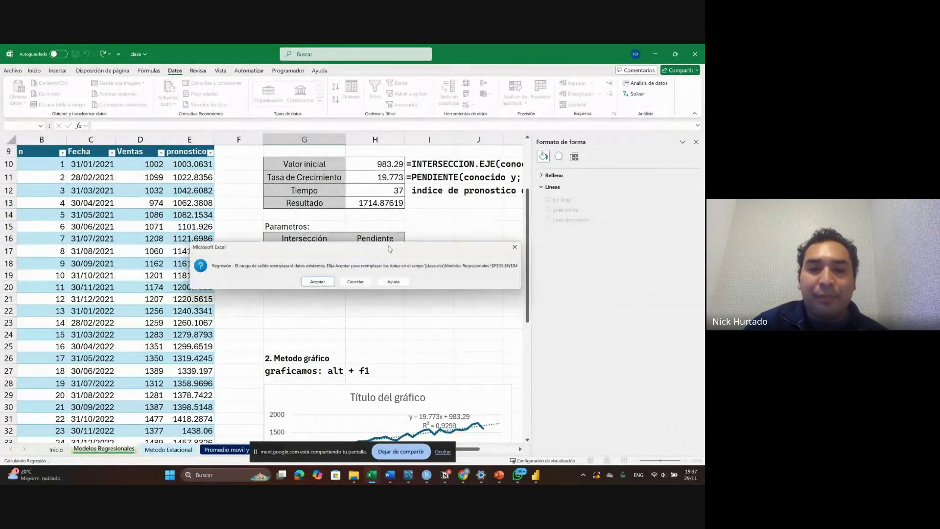
{"action": "left_click", "coordinate": [326, 283]}
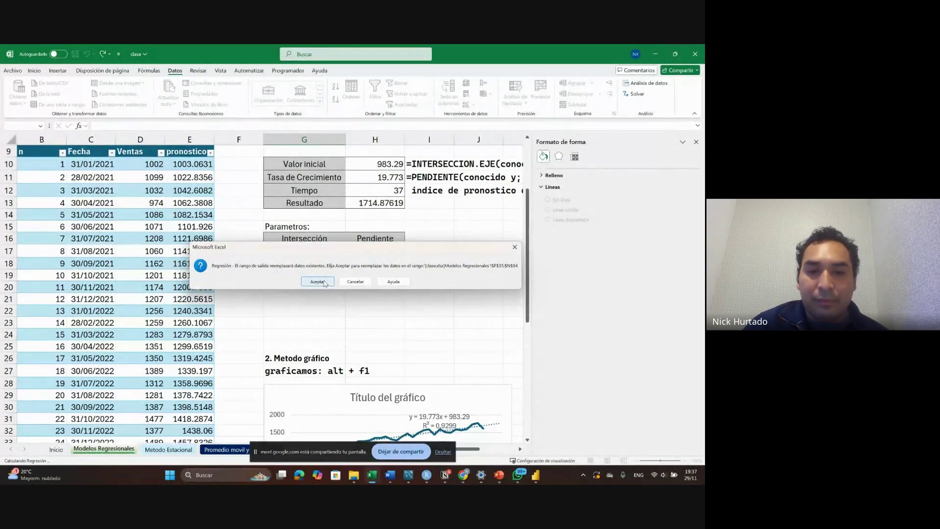
{"action": "left_click", "coordinate": [326, 283]}
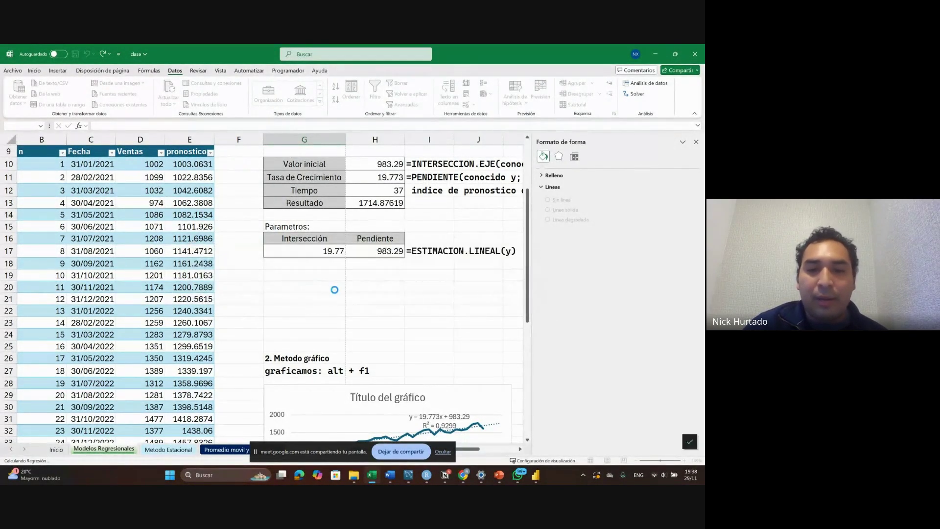
Examine the regression output and residuals chart placed around the Ventas chart on the Modelos Regresionales sheet.
{"action": "scroll", "coordinate": [335, 290], "scroll_direction": "down", "scroll_amount": 7}
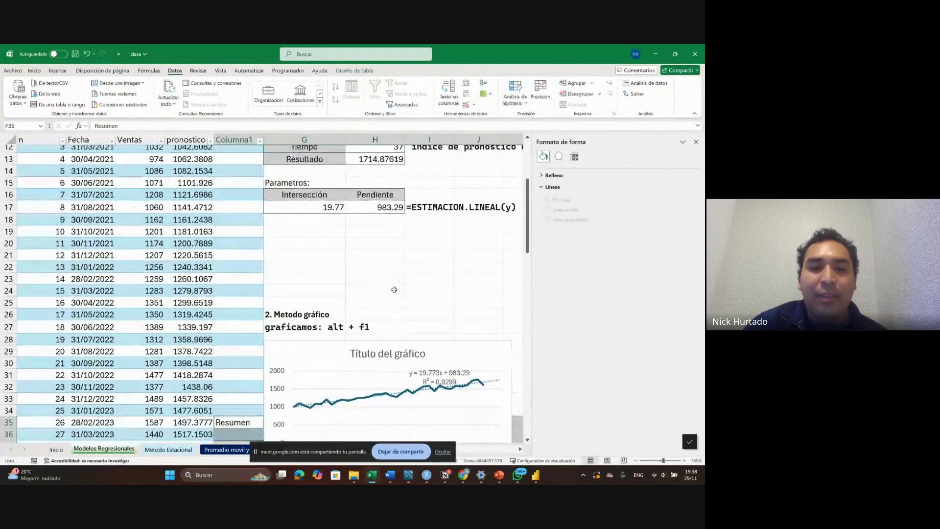
{"action": "scroll", "coordinate": [394, 289], "scroll_direction": "down", "scroll_amount": 1}
{"action": "scroll", "coordinate": [389, 287], "scroll_direction": "up", "scroll_amount": 1}
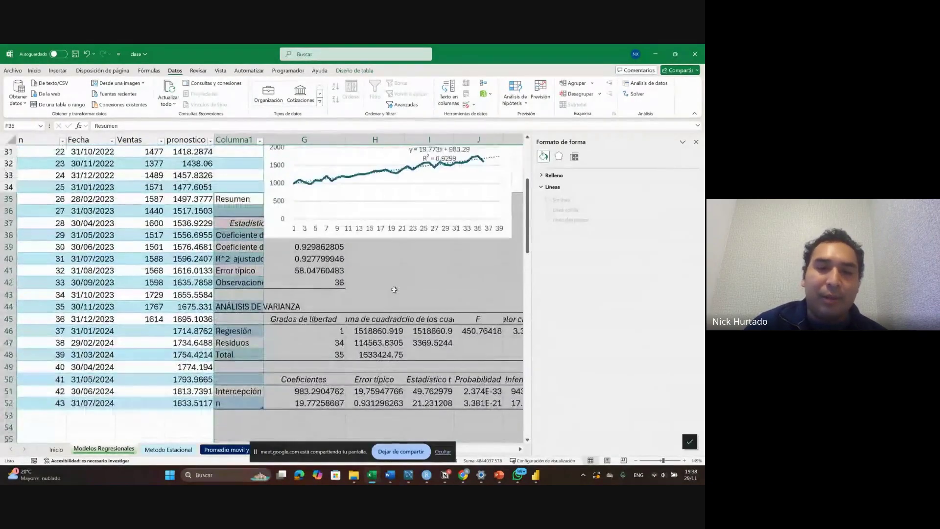
{"action": "key", "text": "ctrl+z"}
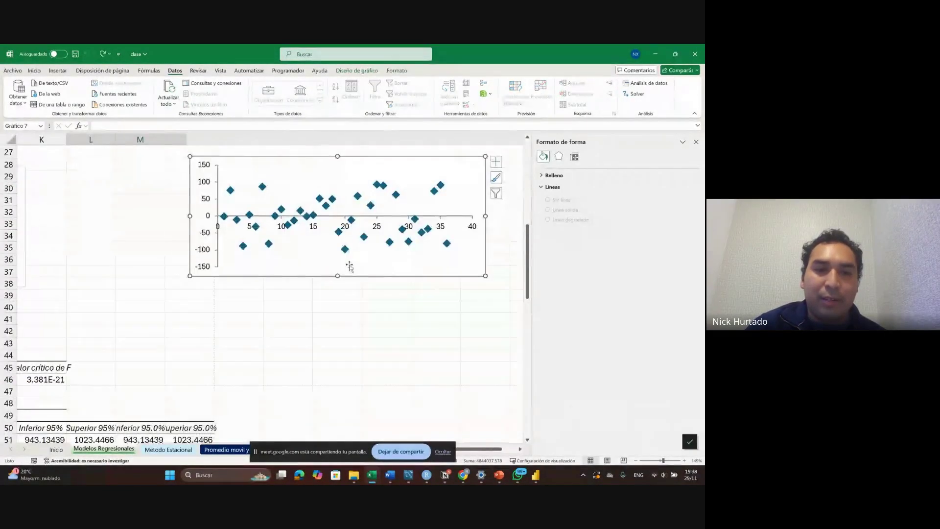
{"action": "scroll", "coordinate": [351, 268], "scroll_direction": "left", "scroll_amount": 1}
{"action": "scroll", "coordinate": [356, 273], "scroll_direction": "right", "scroll_amount": 1}
{"action": "scroll", "coordinate": [325, 336], "scroll_direction": "up", "scroll_amount": 1}
{"action": "scroll", "coordinate": [325, 336], "scroll_direction": "left", "scroll_amount": 2}
{"action": "scroll", "coordinate": [323, 358], "scroll_direction": "left", "scroll_amount": 3}
{"action": "scroll", "coordinate": [323, 357], "scroll_direction": "down", "scroll_amount": 2}
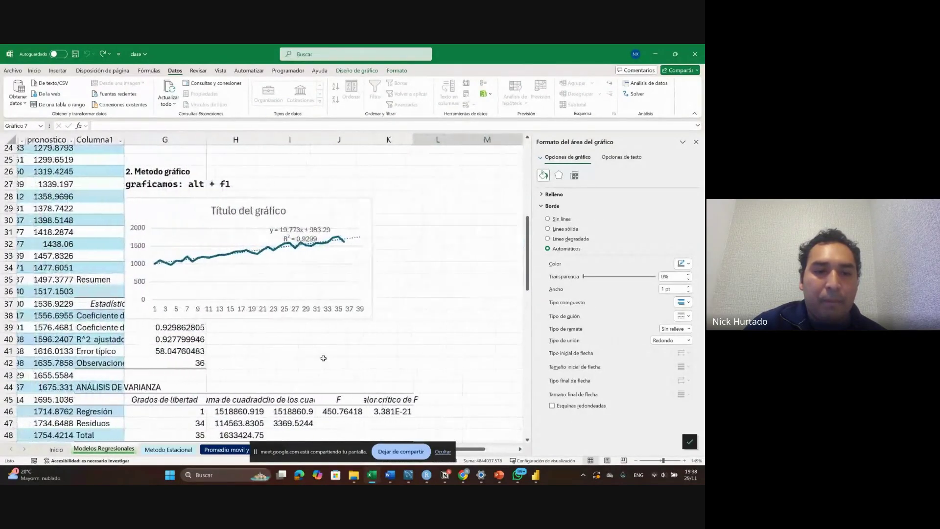
{"action": "left_click", "coordinate": [344, 307]}
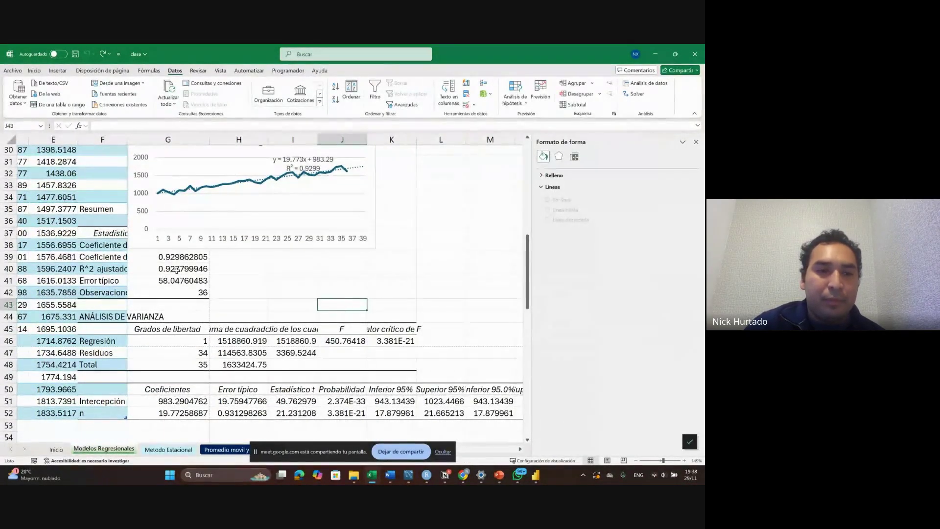
Try to move the regression labels in F37:F52 to H41, replacing the data there, and undo the move.
{"action": "left_click", "coordinate": [102, 234]}
{"action": "key", "text": "shift+Down"}
{"action": "key", "text": "shift+Down"}
{"action": "key", "text": "shift+Down"}
{"action": "key", "text": "shift+Down"}
{"action": "key", "text": "shift+Down"}
{"action": "key", "text": "shift+Down"}
{"action": "key", "text": "shift+Down"}
{"action": "key", "text": "shift+Down"}
{"action": "key", "text": "shift+Down"}
{"action": "key", "text": "shift+Down"}
{"action": "key", "text": "shift+Down"}
{"action": "key", "text": "shift+Down"}
{"action": "key", "text": "shift+Down"}
{"action": "key", "text": "shift+Down"}
{"action": "key", "text": "shift+Down"}
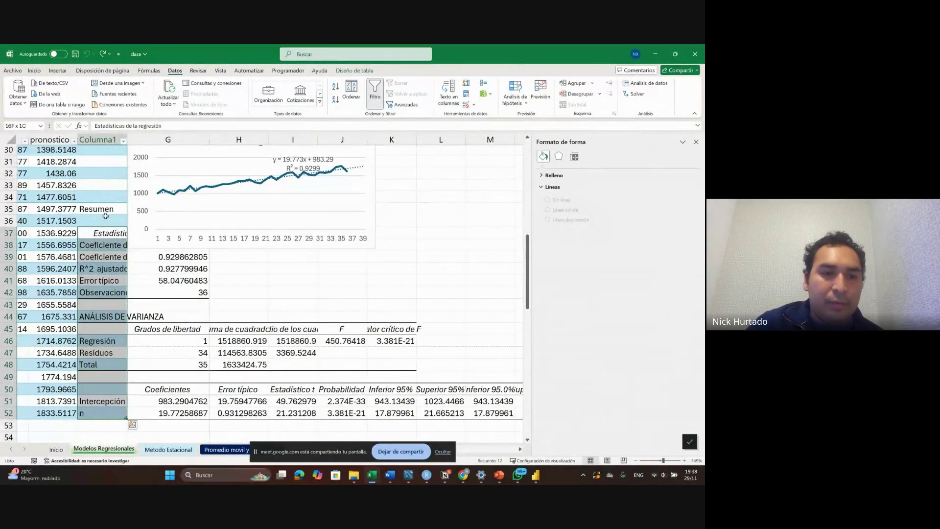
{"action": "left_click_drag", "start_coordinate": [105, 230], "coordinate": [222, 279]}
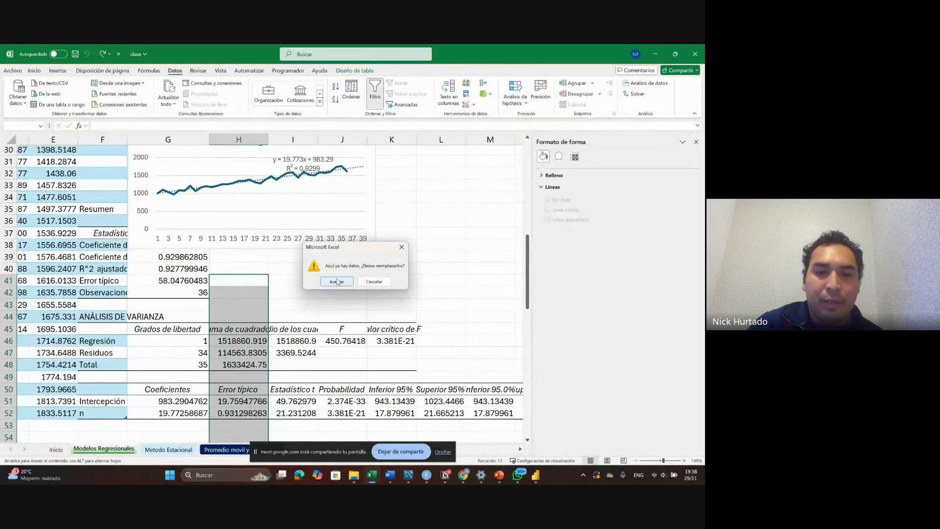
{"action": "left_click", "coordinate": [337, 281]}
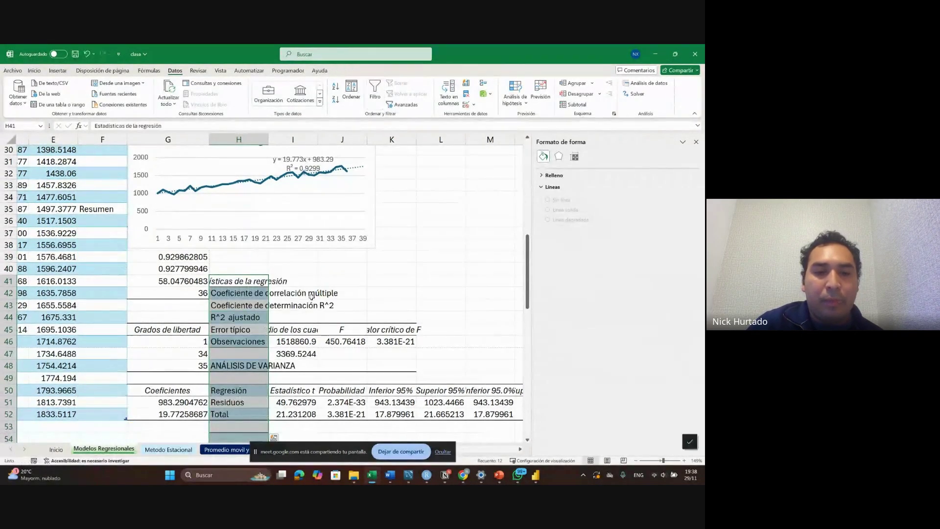
{"action": "key", "text": "ctrl+z"}
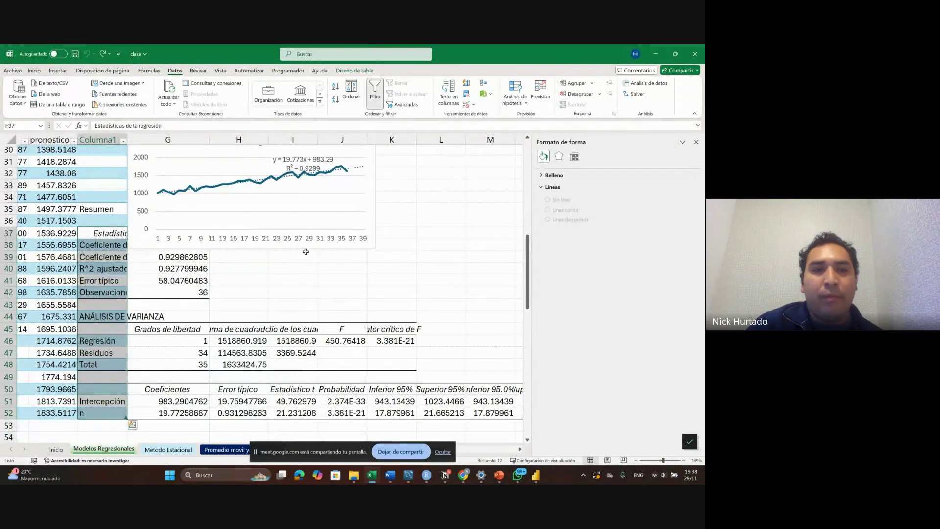
Run the Regresión analysis again with the same input ranges, sending the output to a new sheet named Regresion.
{"action": "scroll", "coordinate": [282, 286], "scroll_direction": "up", "scroll_amount": 8}
{"action": "scroll", "coordinate": [282, 286], "scroll_direction": "left", "scroll_amount": 3}
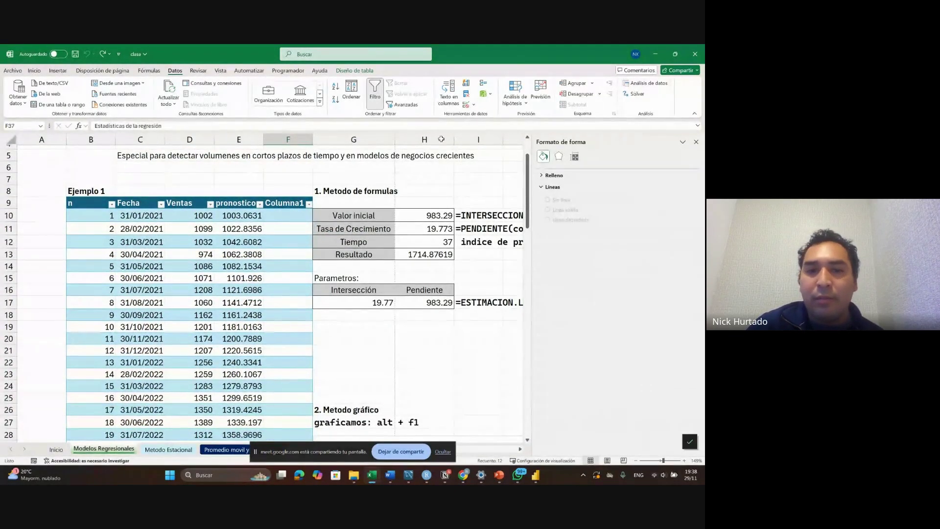
{"action": "left_click", "coordinate": [646, 82]}
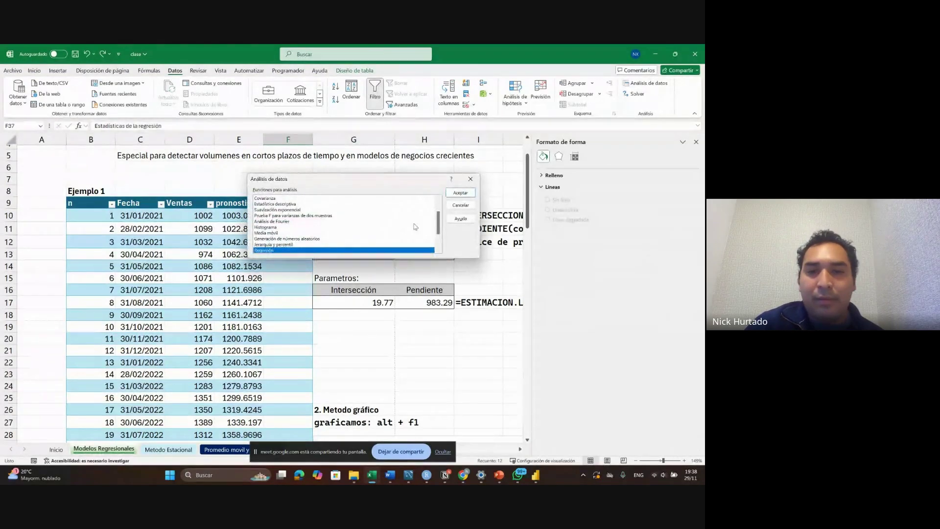
{"action": "left_click", "coordinate": [461, 193]}
{"action": "left_click", "coordinate": [306, 228]}
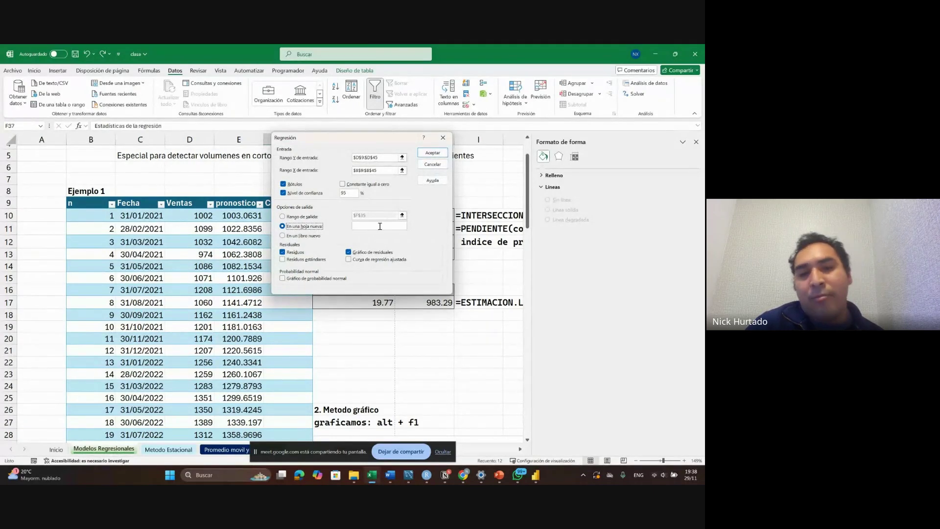
{"action": "left_click", "coordinate": [380, 225]}
{"action": "type", "text": "Regresion"}
{"action": "key", "text": "Return"}
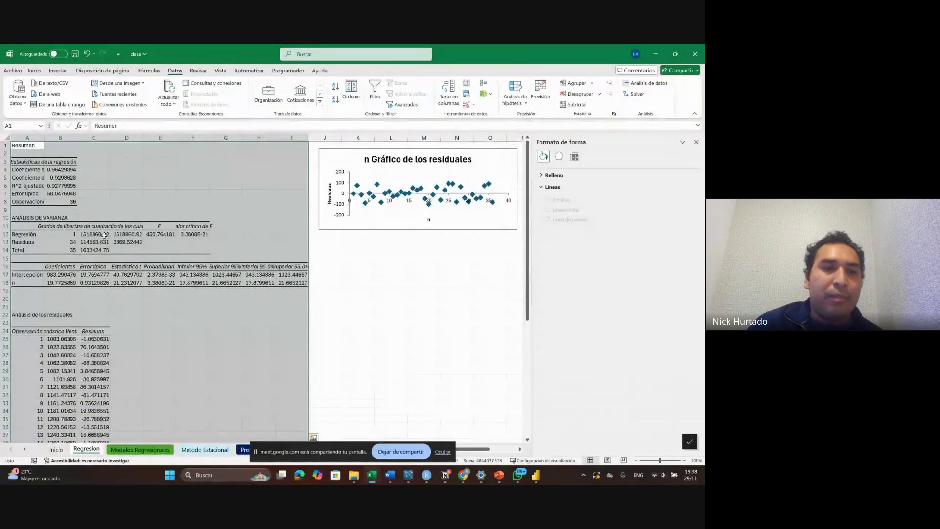
Widen column A of the Regresion sheet to fit its labels and move the residuals chart beside the variance analysis table.
{"action": "left_click_drag", "start_coordinate": [44, 138], "coordinate": [88, 141]}
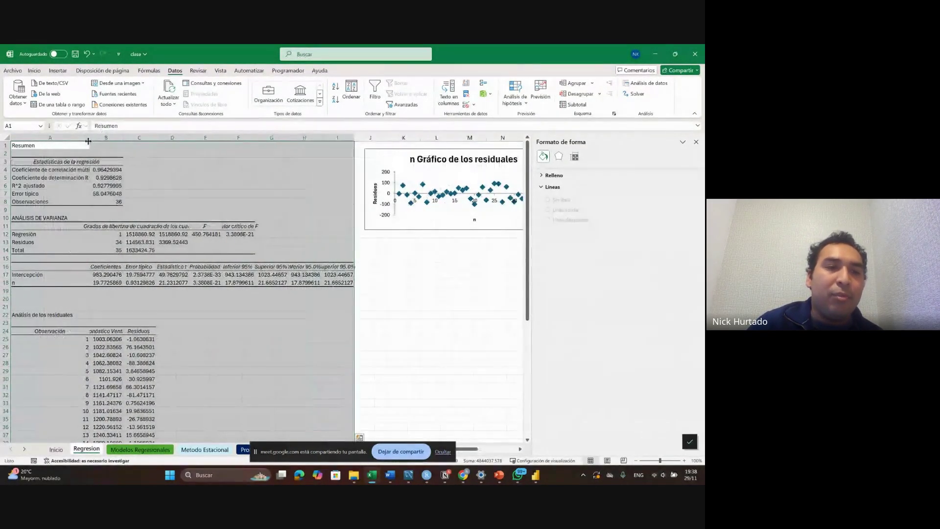
{"action": "left_click", "coordinate": [112, 168]}
{"action": "left_click", "coordinate": [108, 185]}
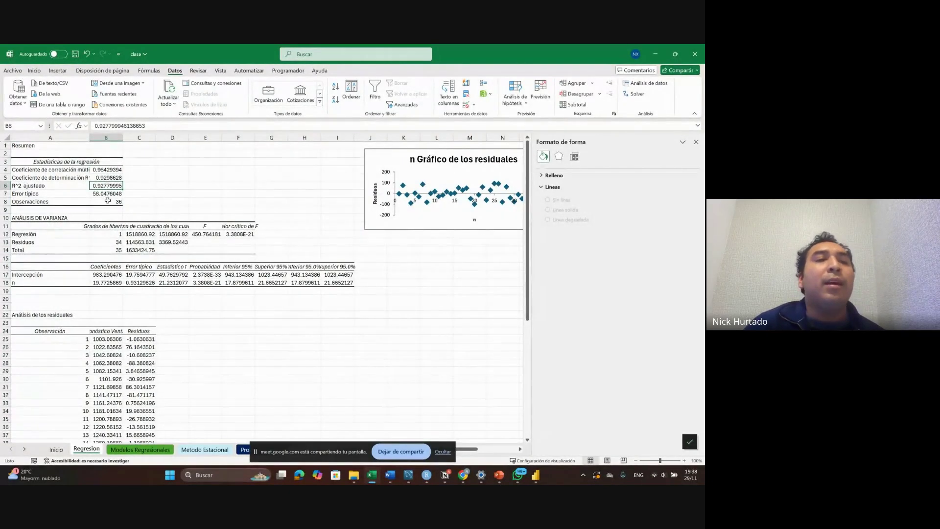
{"action": "left_click", "coordinate": [120, 194]}
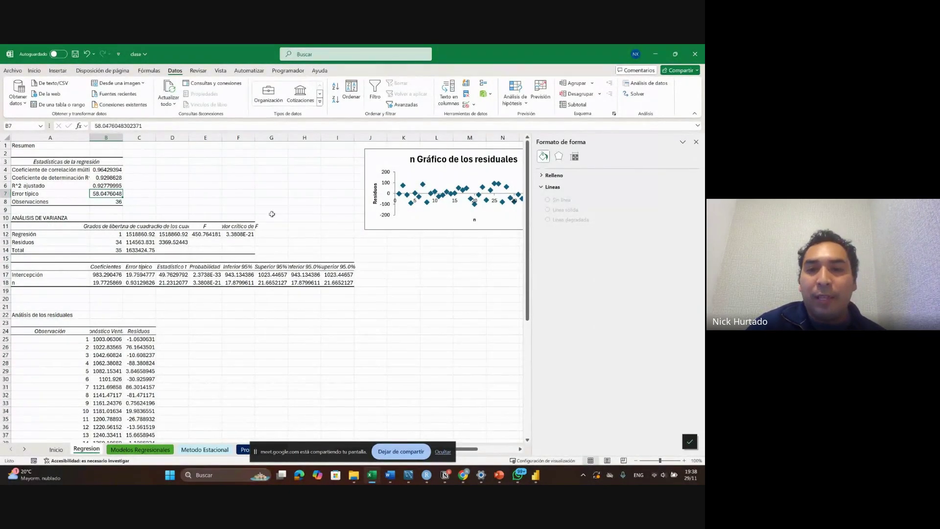
{"action": "left_click_drag", "start_coordinate": [404, 166], "coordinate": [313, 193]}
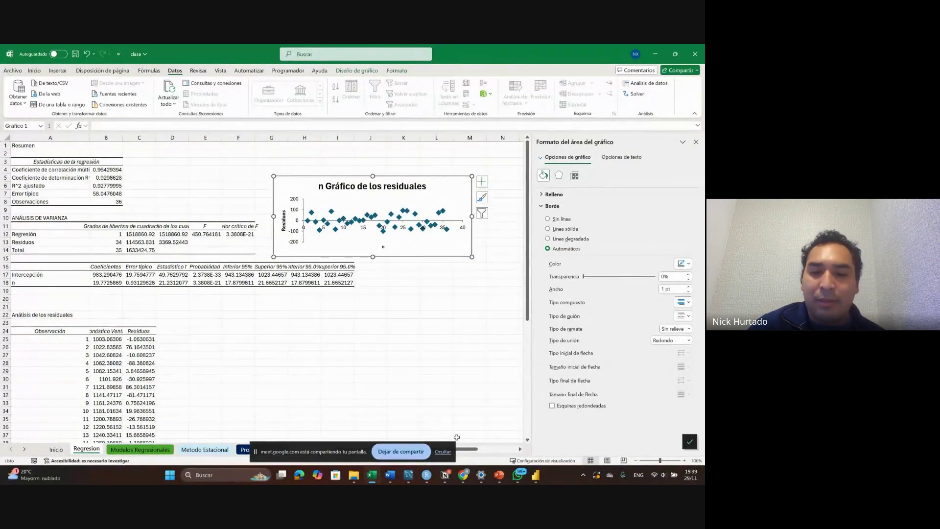
Hide the screen-sharing bar and examine the forecasts and Residuos in the Análisis de los residuales table.
{"action": "left_click", "coordinate": [446, 455]}
{"action": "scroll", "coordinate": [242, 378], "scroll_direction": "down", "scroll_amount": 6}
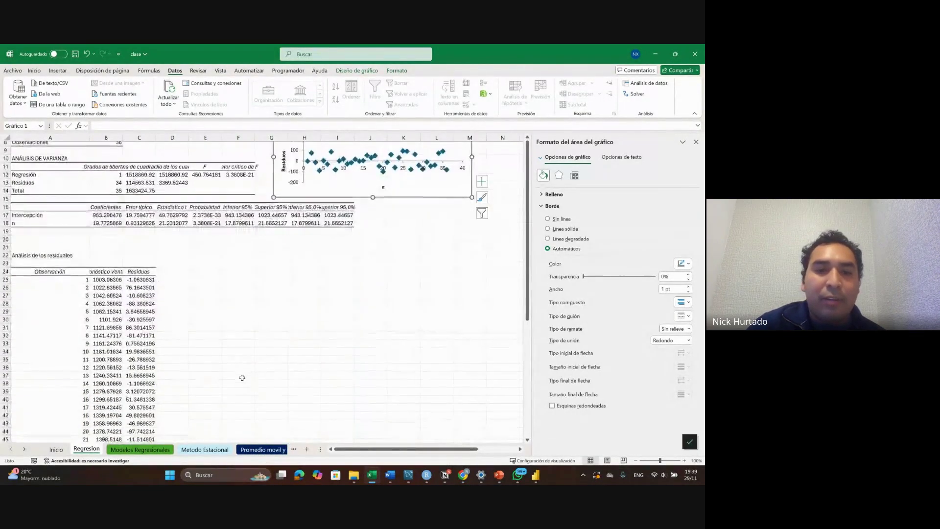
{"action": "scroll", "coordinate": [242, 378], "scroll_direction": "up", "scroll_amount": 3}
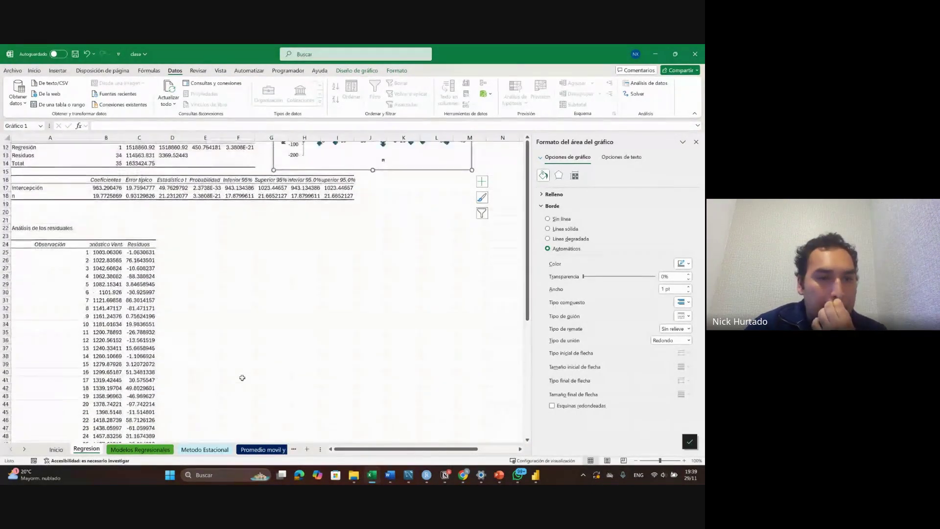
{"action": "scroll", "coordinate": [107, 276], "scroll_direction": "down", "scroll_amount": 5}
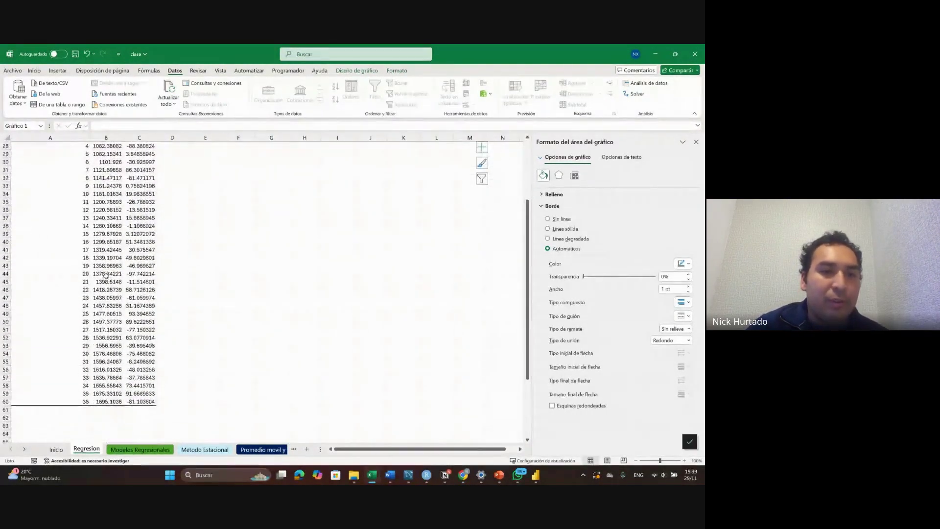
{"action": "scroll", "coordinate": [138, 241], "scroll_direction": "up", "scroll_amount": 5}
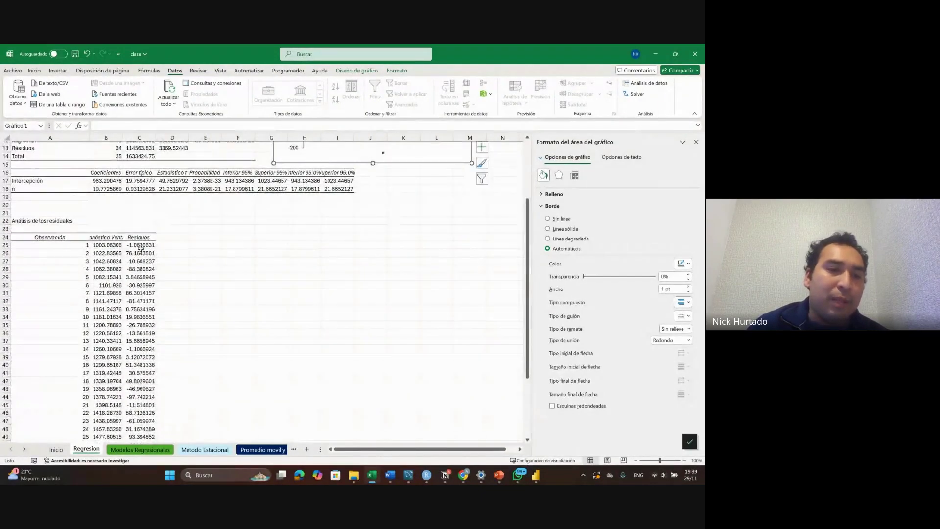
{"action": "left_click", "coordinate": [138, 245]}
{"action": "scroll", "coordinate": [117, 324], "scroll_direction": "down", "scroll_amount": 8}
{"action": "scroll", "coordinate": [117, 324], "scroll_direction": "up", "scroll_amount": 12}
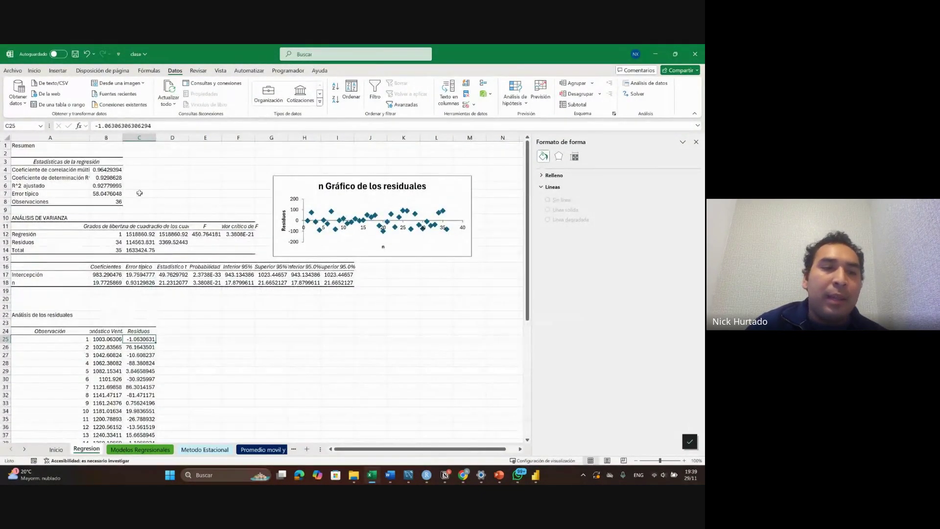
Enlarge the sheet view and examine the Coeficientes, Error típico, Estadístico t and Probabilidad columns for Intercepción and n.
{"action": "scroll", "coordinate": [140, 259], "scroll_direction": "up", "scroll_amount": 5}
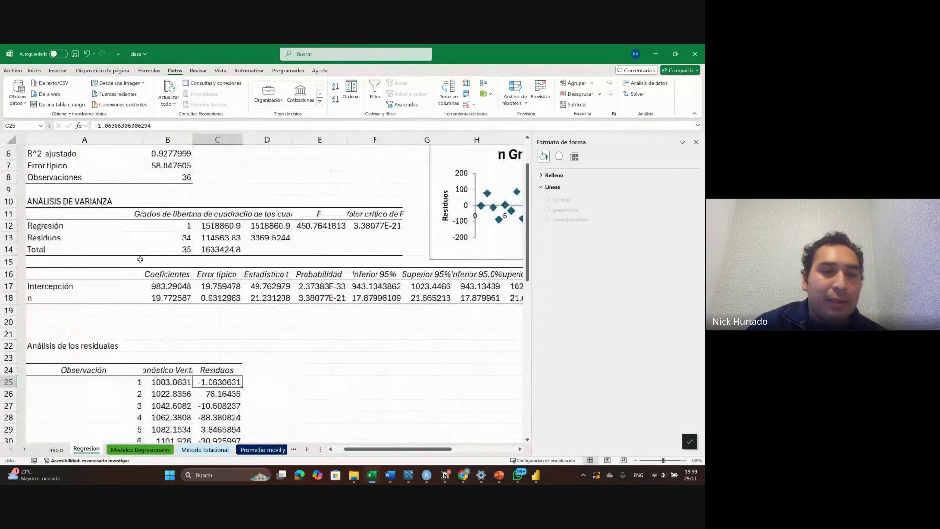
{"action": "left_click_drag", "start_coordinate": [174, 288], "coordinate": [168, 297]}
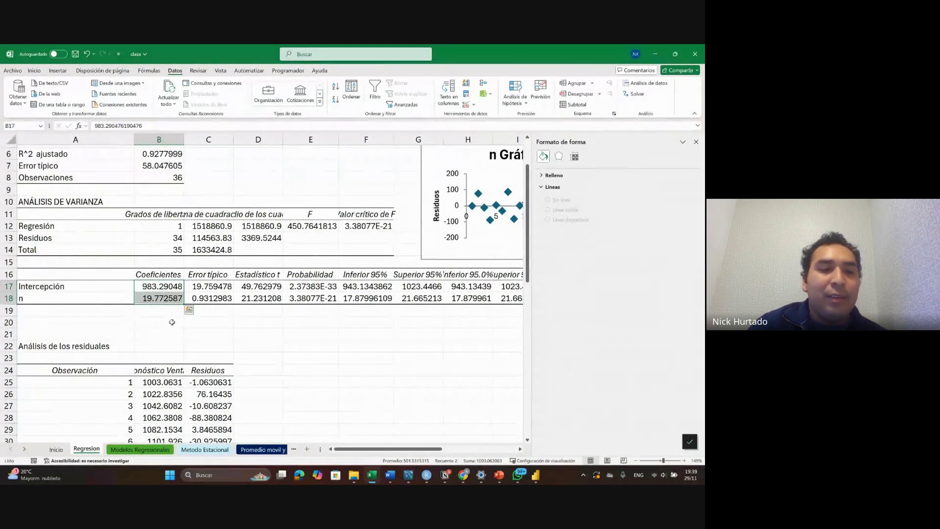
{"action": "left_click", "coordinate": [166, 290]}
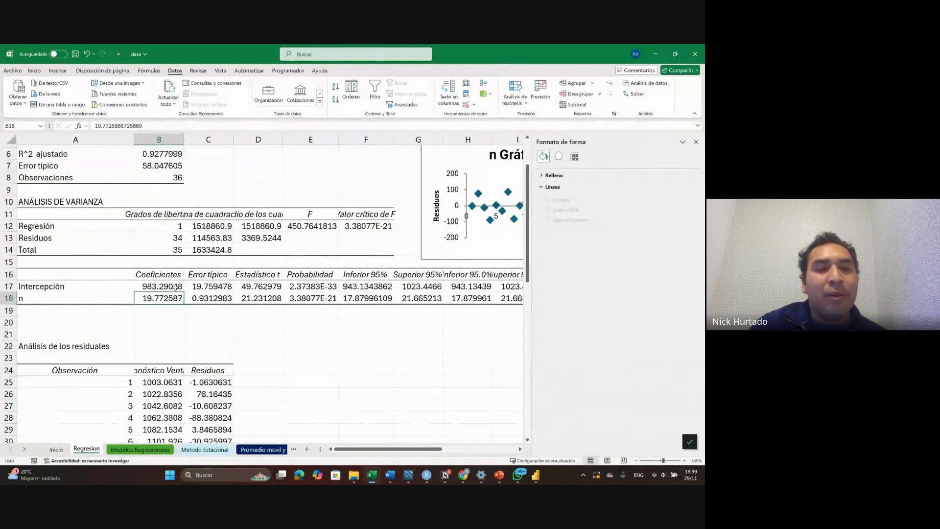
{"action": "left_click", "coordinate": [169, 310]}
{"action": "left_click", "coordinate": [169, 299]}
{"action": "scroll", "coordinate": [201, 314], "scroll_direction": "up", "scroll_amount": 2}
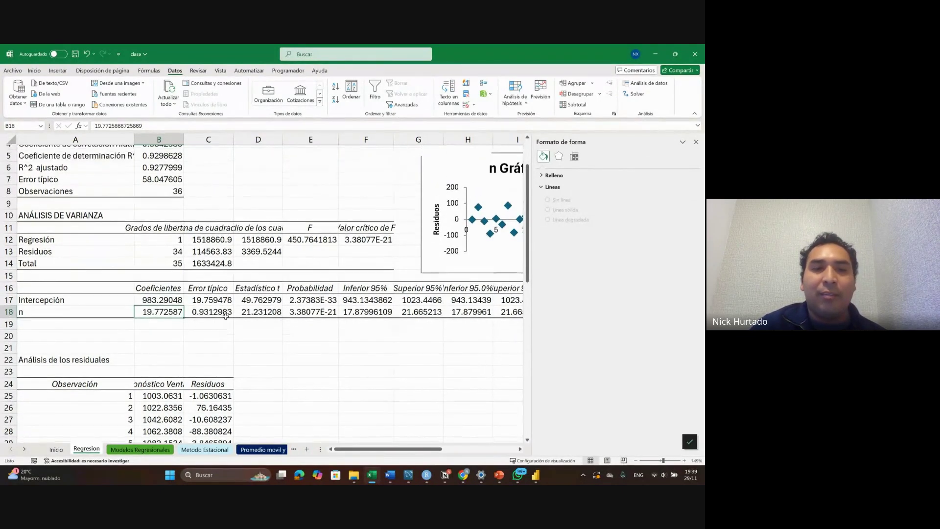
{"action": "scroll", "coordinate": [183, 320], "scroll_direction": "down", "scroll_amount": 1}
{"action": "left_click", "coordinate": [228, 290]}
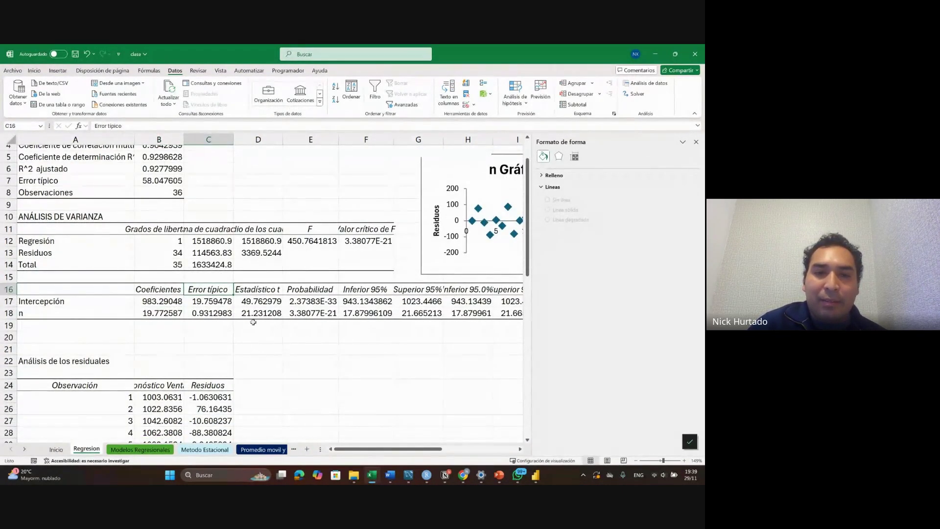
{"action": "left_click", "coordinate": [277, 298]}
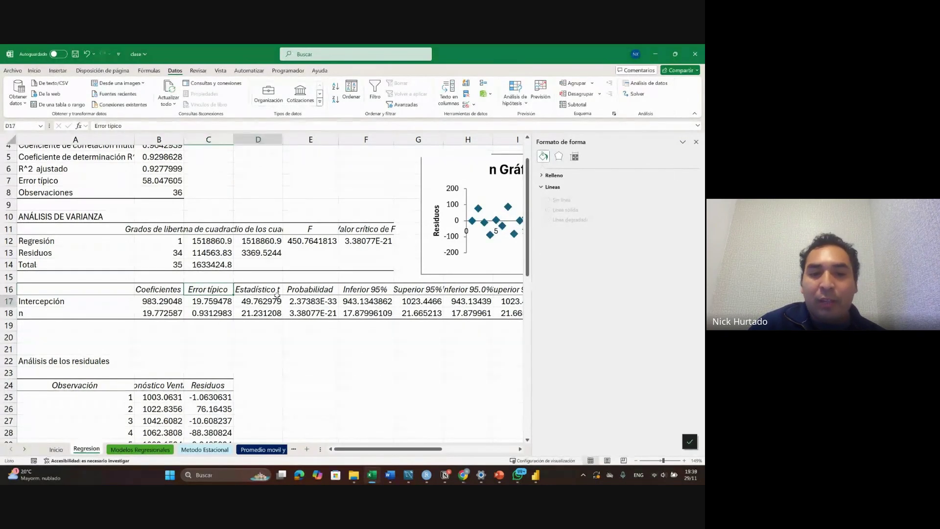
{"action": "left_click", "coordinate": [305, 300]}
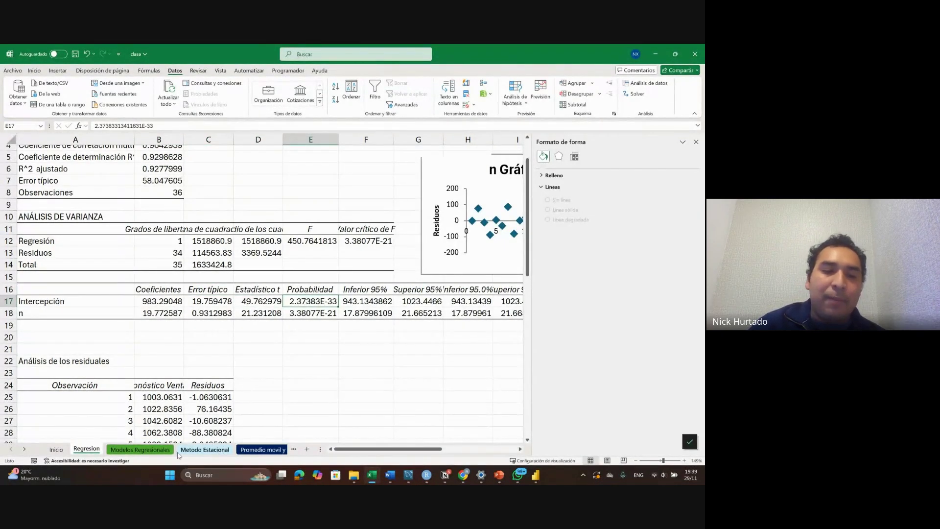
Bring up the Metodo Estacional sheet and enlarge it to 152% so the Ejemplo 1 table is readable.
{"action": "left_click", "coordinate": [204, 449]}
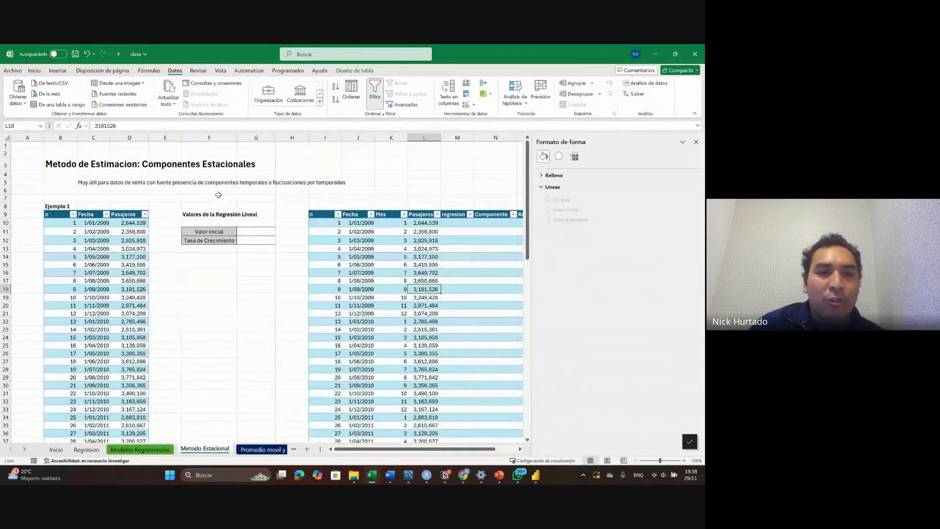
{"action": "scroll", "coordinate": [177, 197], "scroll_direction": "up", "scroll_amount": 4, "text": "ctrl"}
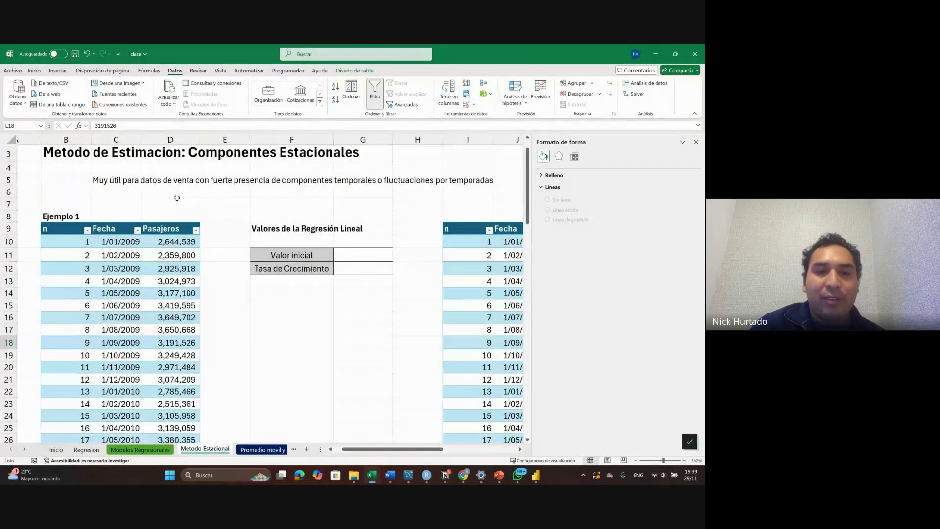
{"action": "scroll", "coordinate": [221, 234], "scroll_direction": "down", "scroll_amount": 1}
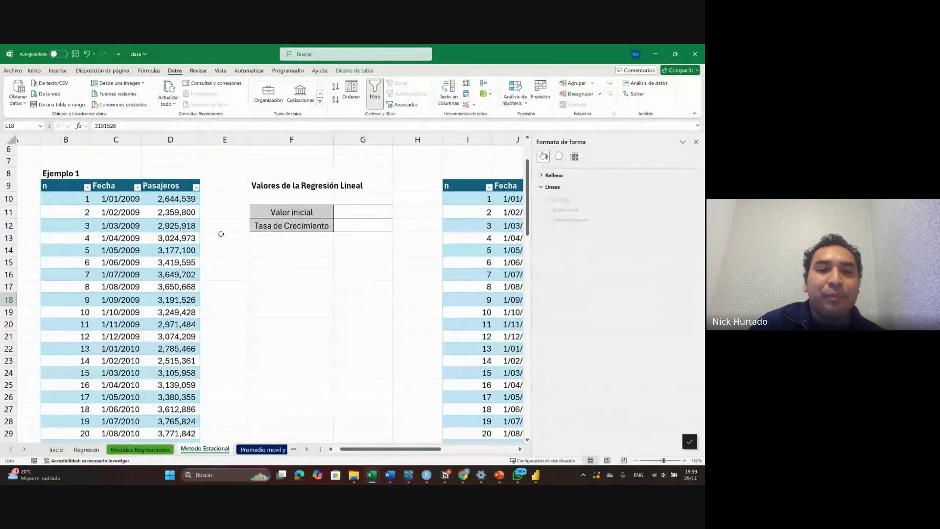
{"action": "scroll", "coordinate": [218, 230], "scroll_direction": "right", "scroll_amount": 2}
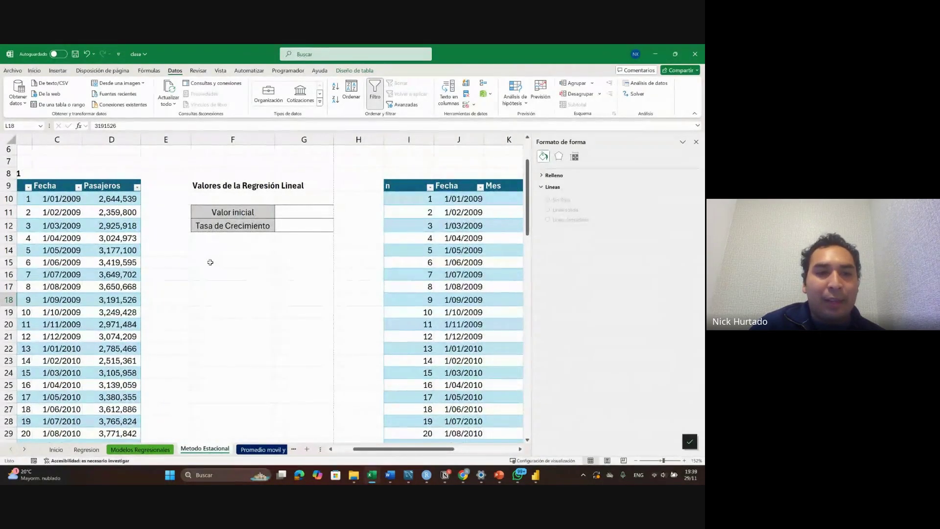
{"action": "scroll", "coordinate": [211, 263], "scroll_direction": "down", "scroll_amount": 1}
{"action": "scroll", "coordinate": [210, 262], "scroll_direction": "up", "scroll_amount": 4}
{"action": "scroll", "coordinate": [210, 262], "scroll_direction": "left", "scroll_amount": 3}
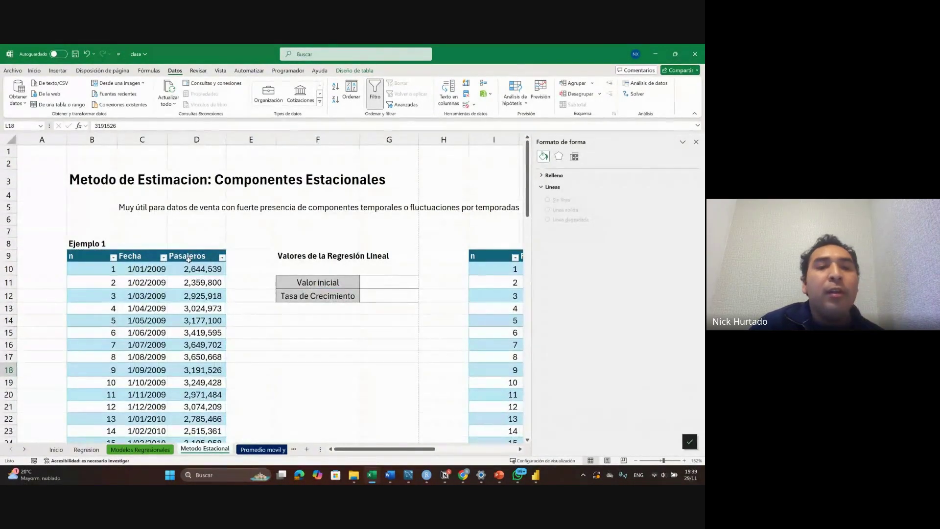
Examine the Fecha and Pasajeros columns, the method's description and the empty Valores de la Regresión Lineal block.
{"action": "left_click", "coordinate": [189, 259]}
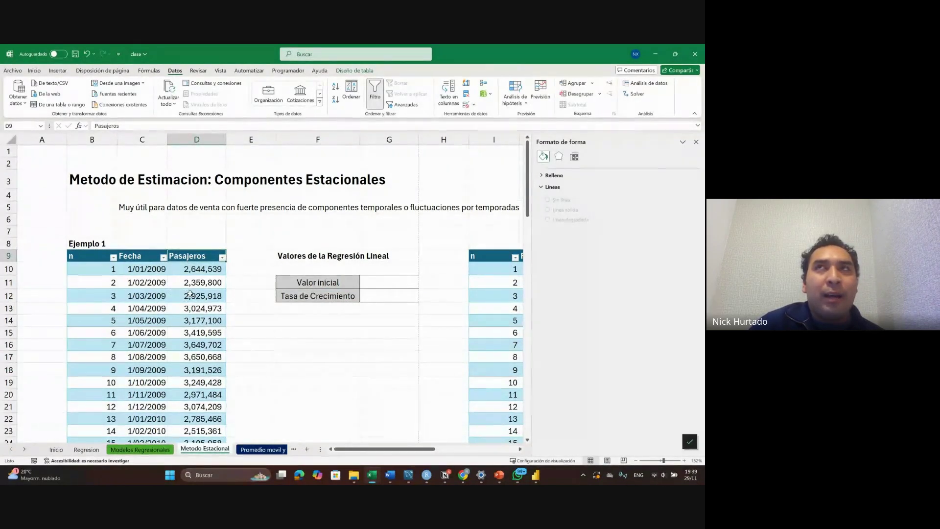
{"action": "scroll", "coordinate": [191, 289], "scroll_direction": "down", "scroll_amount": 4}
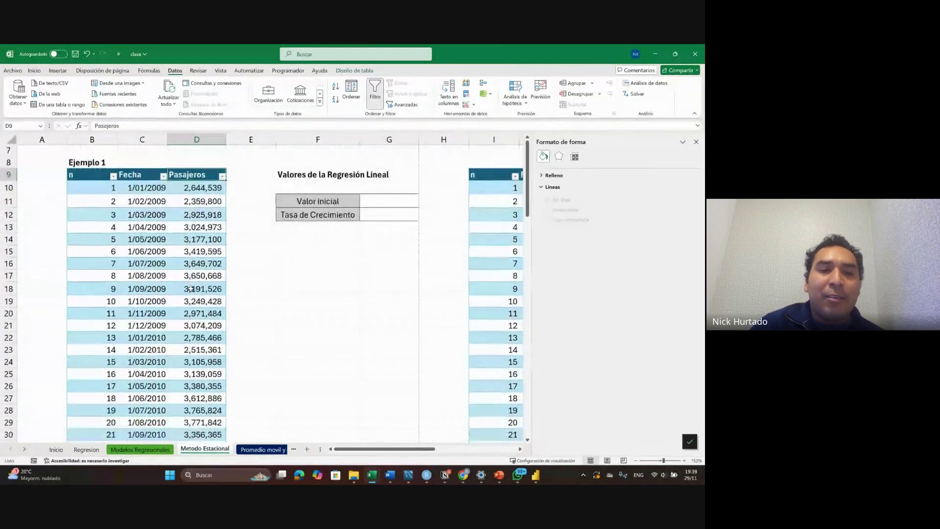
{"action": "scroll", "coordinate": [191, 289], "scroll_direction": "up", "scroll_amount": 4}
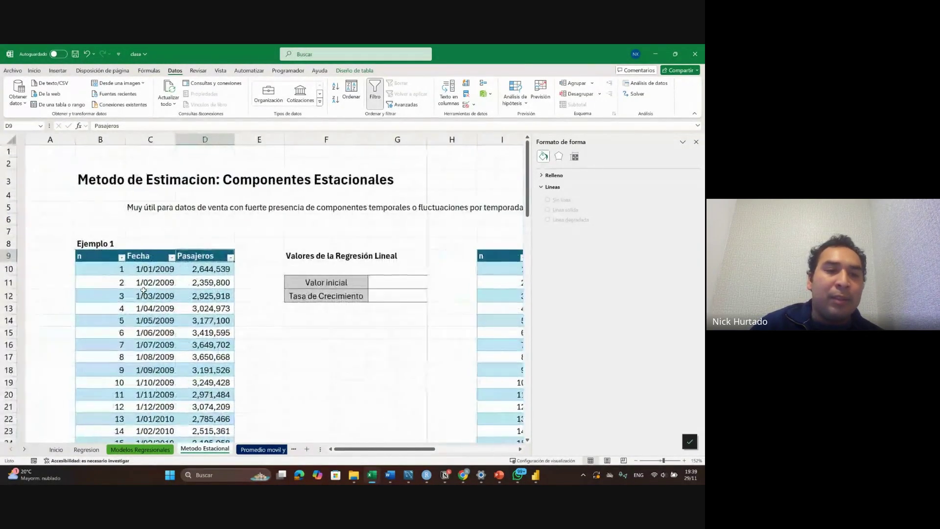
{"action": "left_click", "coordinate": [158, 276]}
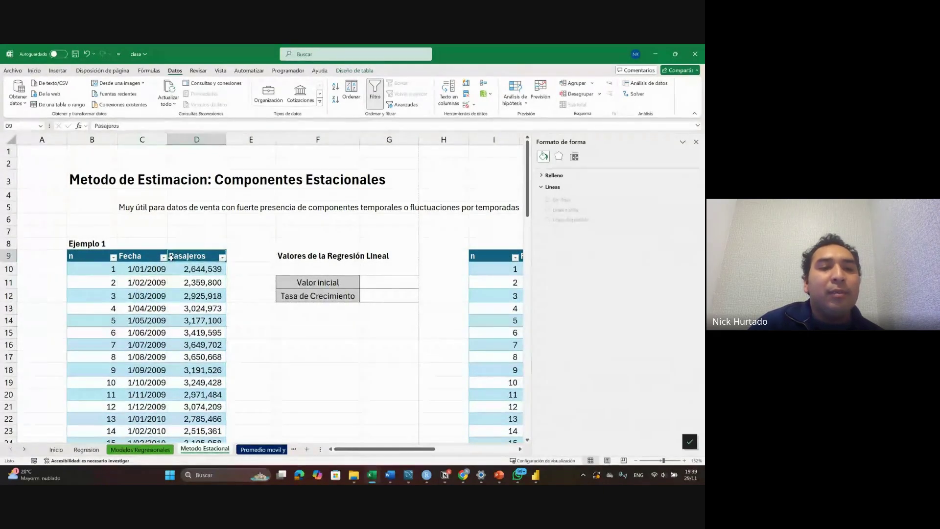
{"action": "left_click", "coordinate": [155, 269]}
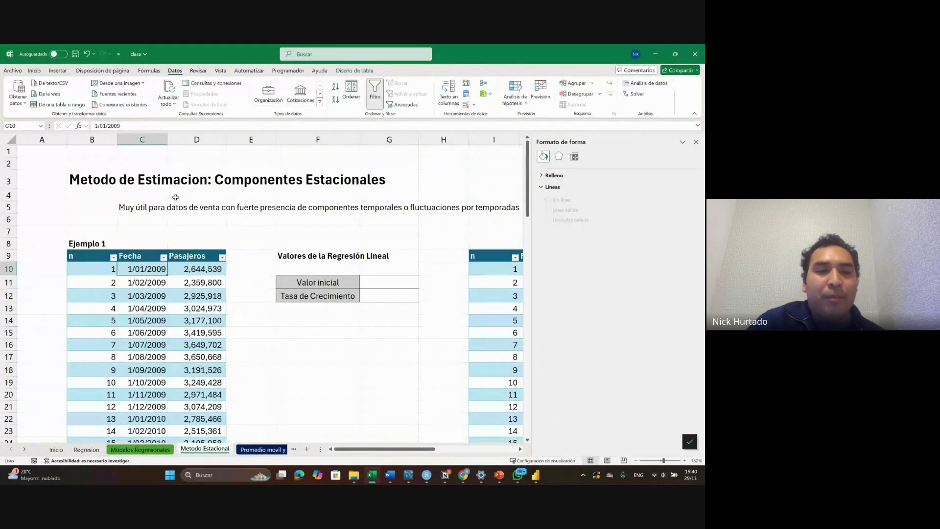
{"action": "left_click", "coordinate": [142, 219]}
{"action": "scroll", "coordinate": [219, 228], "scroll_direction": "right", "scroll_amount": 2}
{"action": "scroll", "coordinate": [219, 228], "scroll_direction": "left", "scroll_amount": 2}
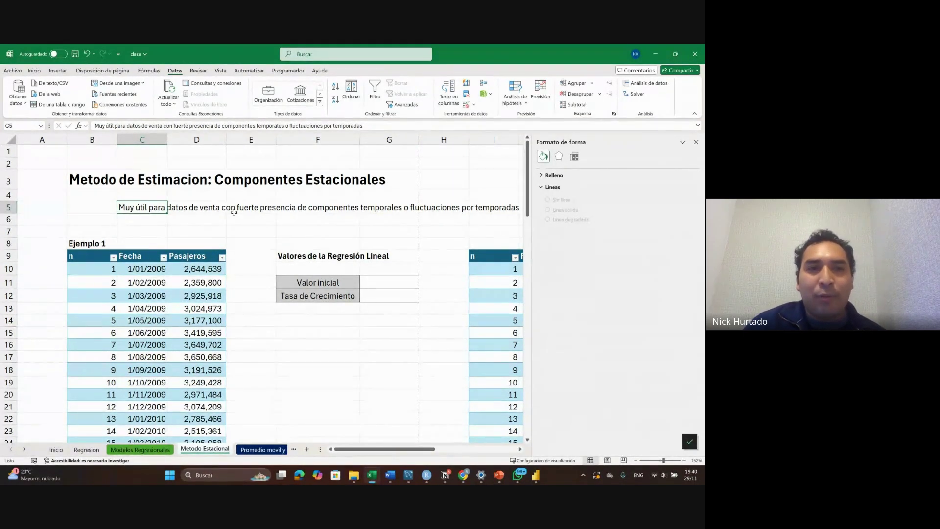
{"action": "scroll", "coordinate": [317, 291], "scroll_direction": "down", "scroll_amount": 2}
{"action": "scroll", "coordinate": [317, 291], "scroll_direction": "up", "scroll_amount": 2}
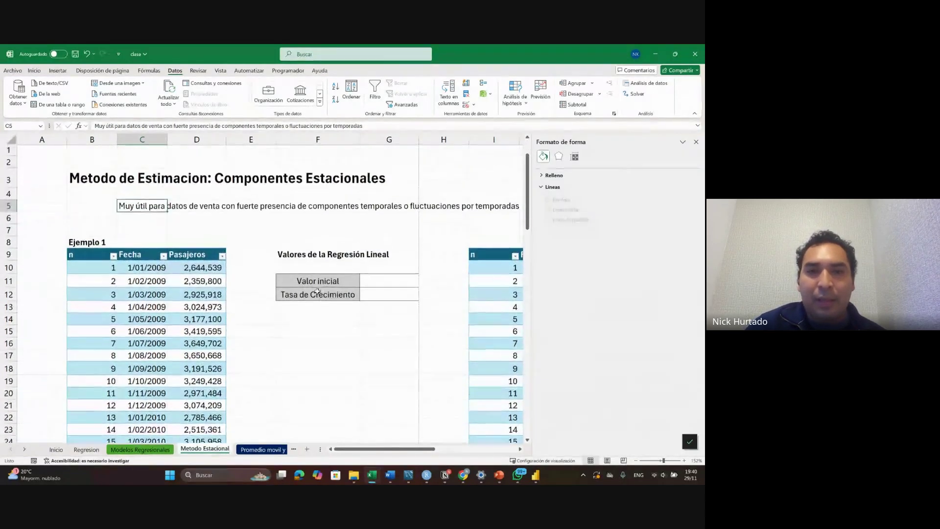
{"action": "scroll", "coordinate": [317, 291], "scroll_direction": "right", "scroll_amount": 3}
{"action": "scroll", "coordinate": [318, 291], "scroll_direction": "left", "scroll_amount": 1}
{"action": "scroll", "coordinate": [317, 291], "scroll_direction": "left", "scroll_amount": 1}
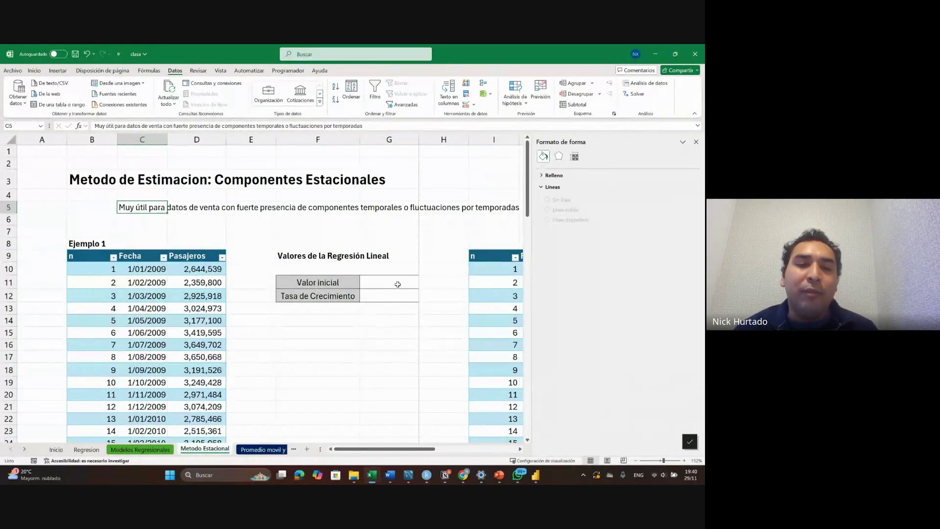
{"action": "scroll", "coordinate": [375, 272], "scroll_direction": "right", "scroll_amount": 3}
{"action": "scroll", "coordinate": [375, 272], "scroll_direction": "left", "scroll_amount": 3}
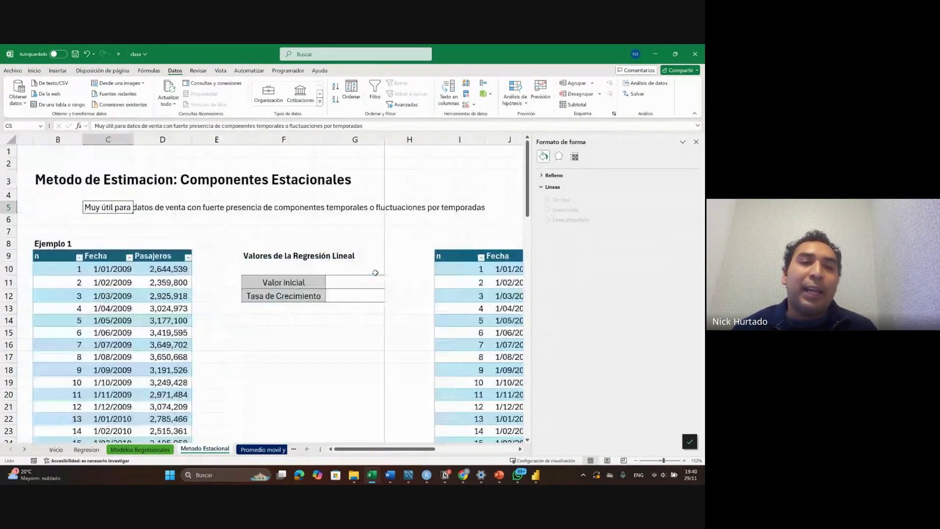
{"action": "scroll", "coordinate": [375, 273], "scroll_direction": "down", "scroll_amount": 2}
{"action": "scroll", "coordinate": [375, 272], "scroll_direction": "up", "scroll_amount": 2}
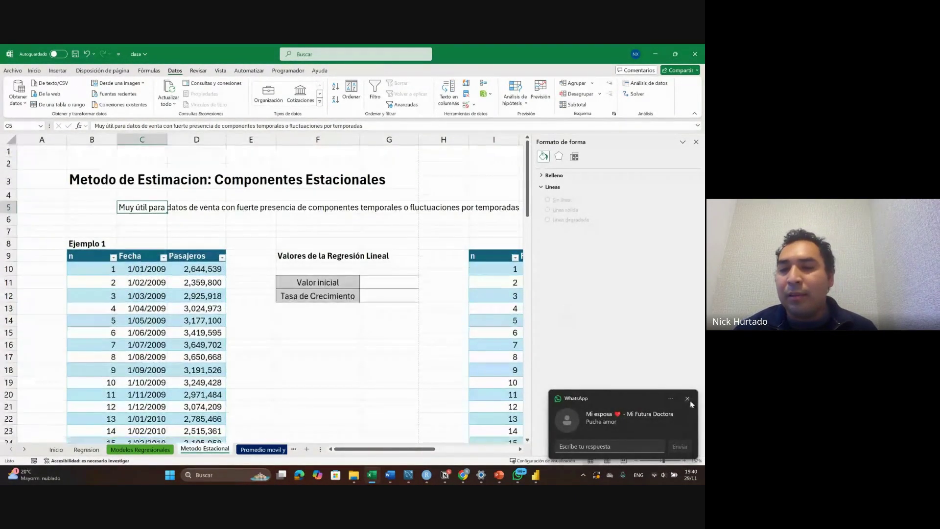
Dismiss the incoming WhatsApp notifications and return to the Metodo Estacional sheet.
{"action": "left_click", "coordinate": [688, 399]}
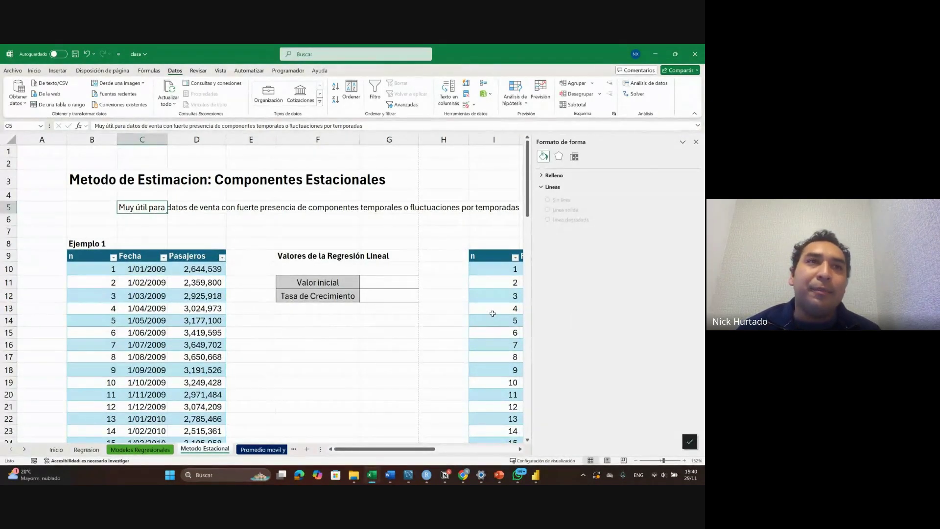
{"action": "key", "text": "alt"}
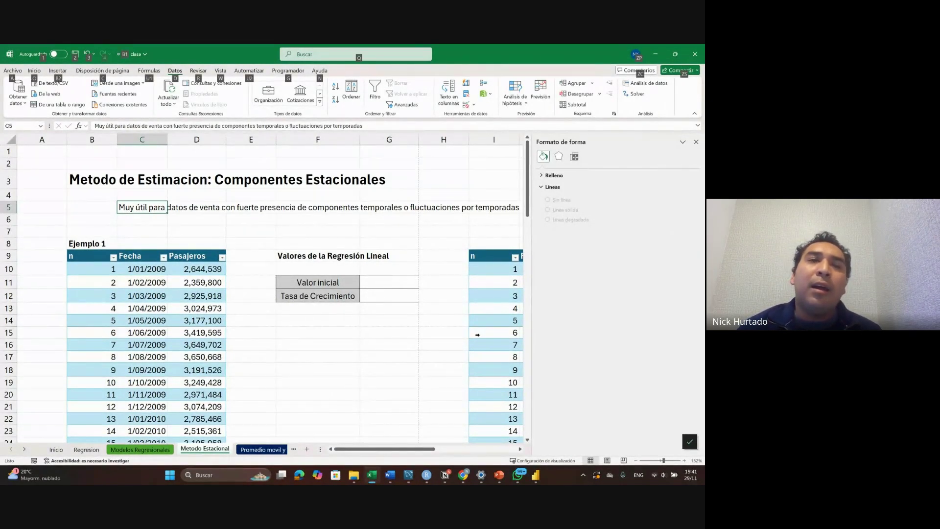
{"action": "key", "text": "Escape"}
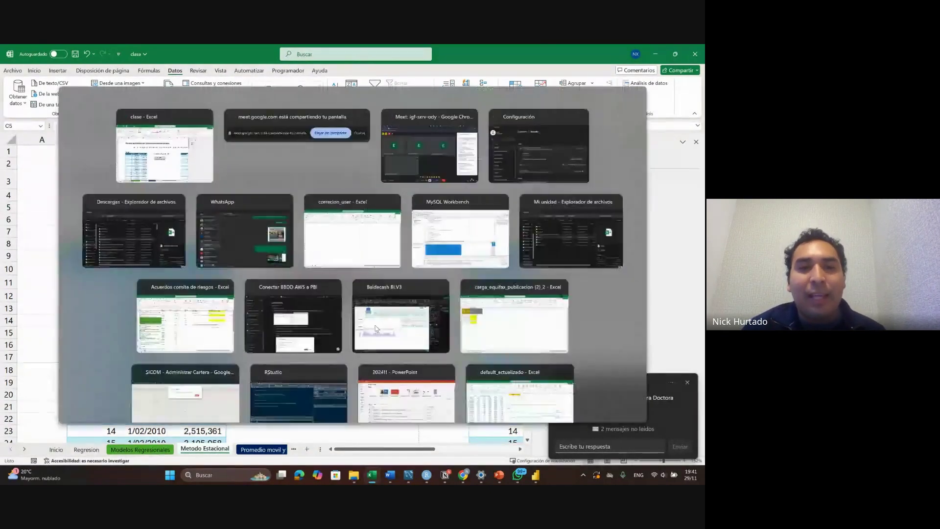
{"action": "key", "text": "alt+Tab"}
{"action": "key", "text": "alt+Tab"}
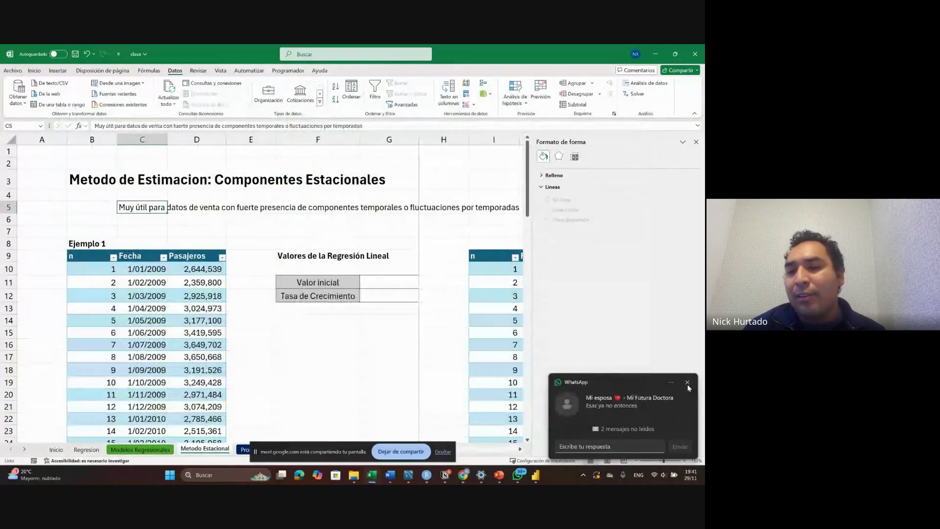
{"action": "left_click", "coordinate": [691, 381]}
{"action": "key", "text": "alt+Tab"}
{"action": "key", "text": "Tab"}
{"action": "key", "text": "Tab"}
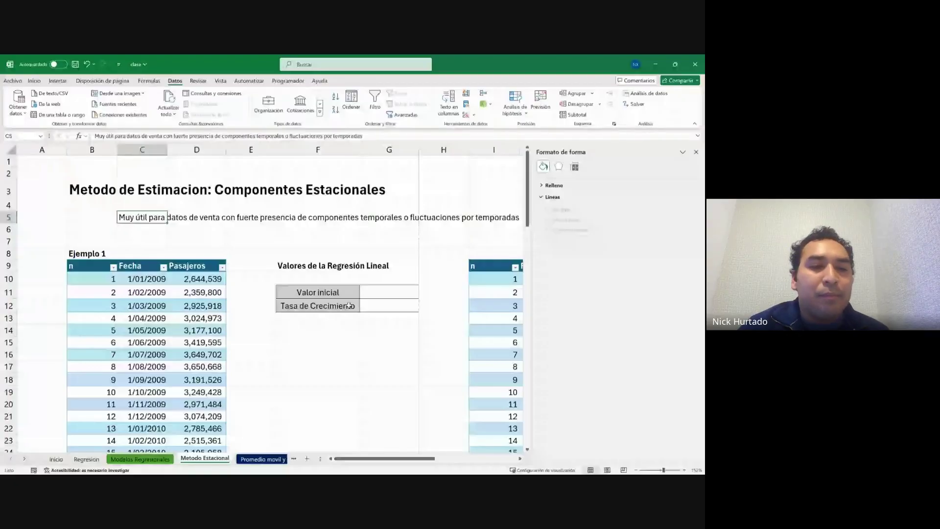
Start an INTERSECCION.EJE formula in the Valor inicial cell G11 with the passenger figures D10:D66 as the first argument.
{"action": "left_click", "coordinate": [205, 292]}
{"action": "left_click", "coordinate": [389, 290]}
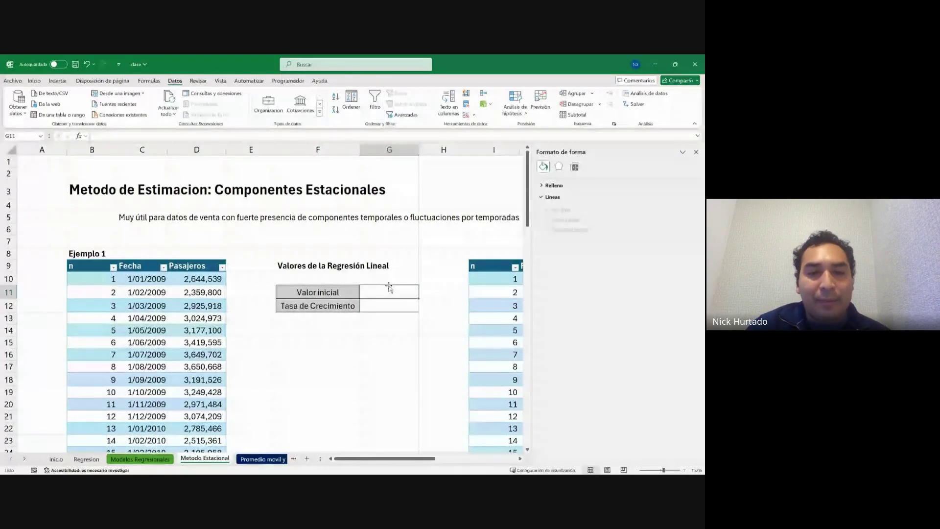
{"action": "type", "text": "="}
{"action": "scroll", "coordinate": [319, 314], "scroll_direction": "down", "scroll_amount": 2}
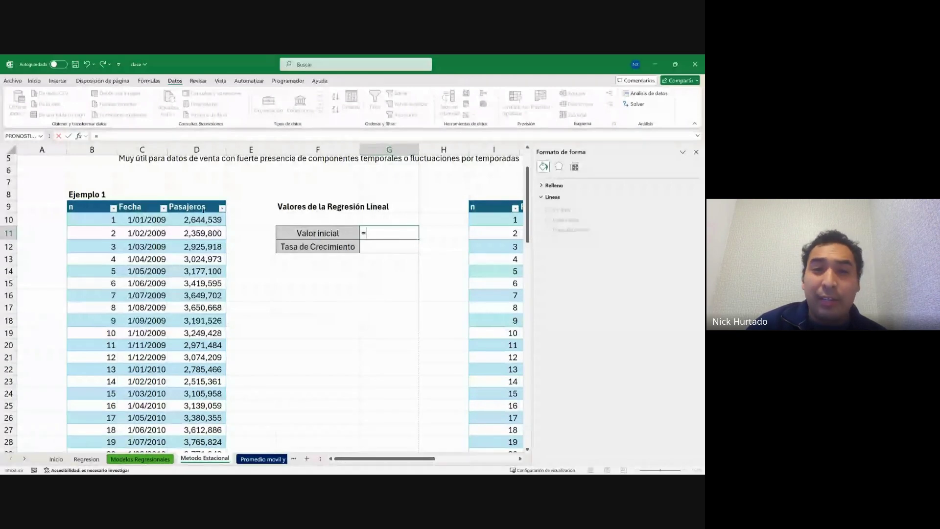
{"action": "type", "text": "r"}
{"action": "key", "text": "BackSpace"}
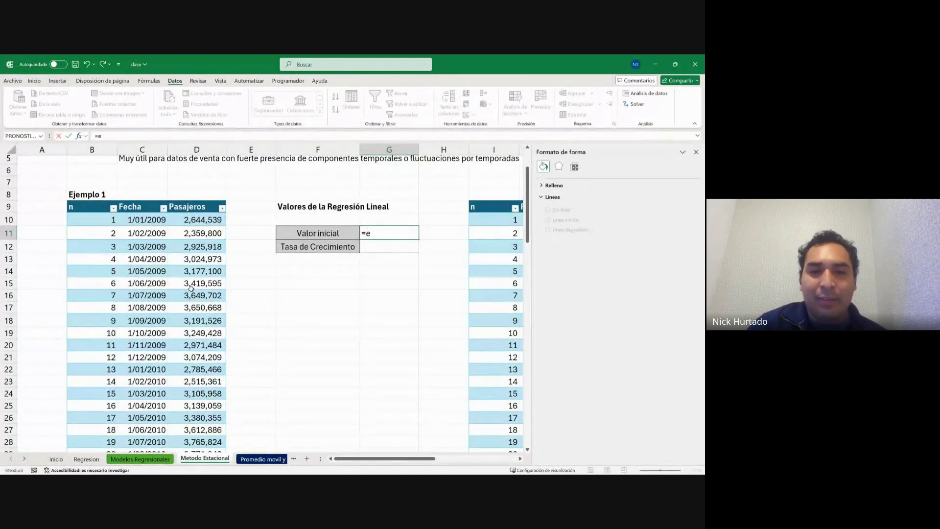
{"action": "type", "text": "inst"}
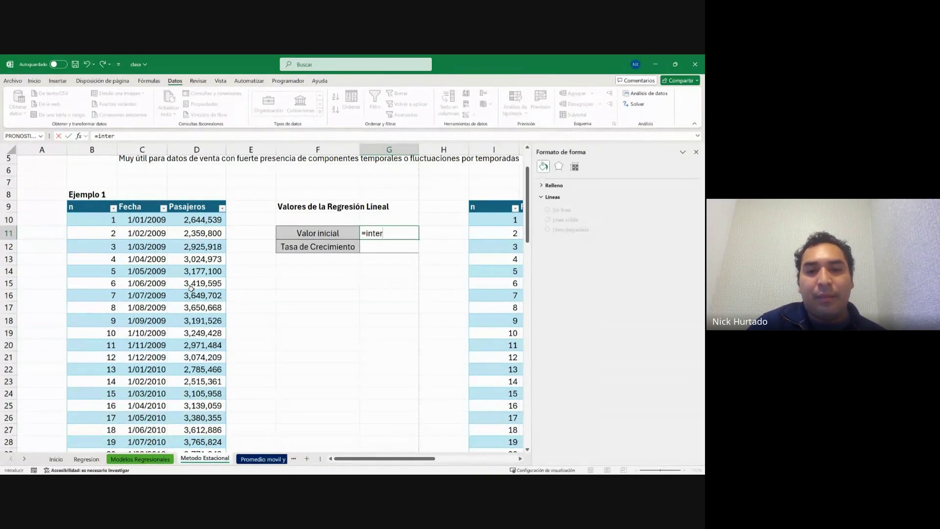
{"action": "key", "text": "Tab"}
{"action": "left_click", "coordinate": [195, 219]}
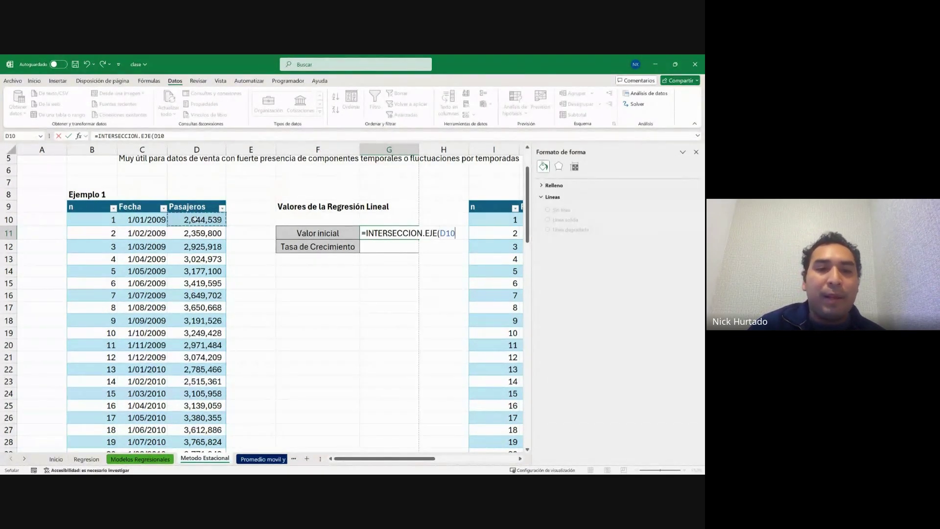
{"action": "key", "text": "shift+Down"}
{"action": "key", "text": "shift+Down"}
{"action": "key", "text": "shift+Down"}
{"action": "key", "text": "shift+Down"}
{"action": "key", "text": "shift+Down"}
{"action": "key", "text": "shift+Down"}
{"action": "key", "text": "shift+Down"}
{"action": "key", "text": "shift+Down"}
{"action": "key", "text": "shift+Down"}
{"action": "key", "text": "shift+Down"}
{"action": "key", "text": "shift+Down"}
{"action": "key", "text": "shift+Down"}
{"action": "key", "text": "shift+Down"}
{"action": "key", "text": "shift+Down"}
{"action": "key", "text": "shift+Down"}
{"action": "key", "text": "shift+Down"}
{"action": "key", "text": "shift+Down"}
{"action": "key", "text": "shift+Down"}
{"action": "key", "text": "shift+Down"}
{"action": "key", "text": "shift+Down"}
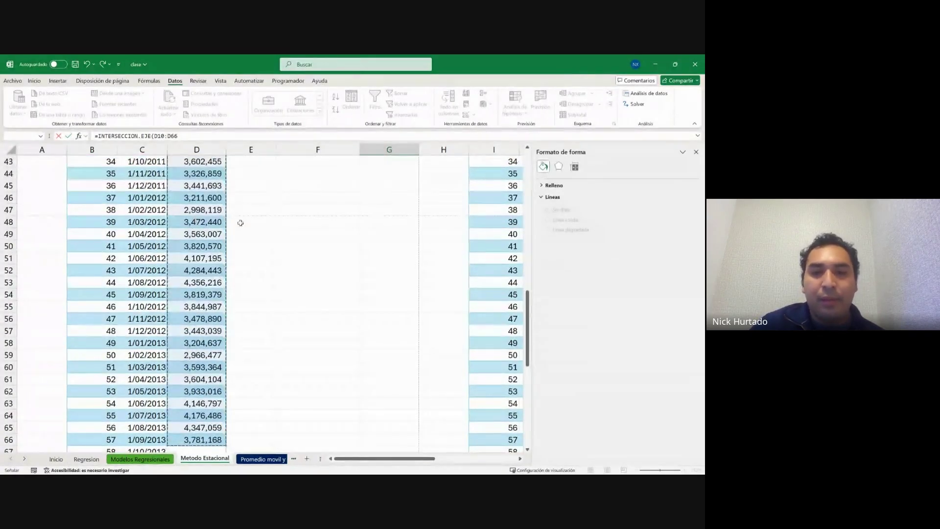
{"action": "scroll", "coordinate": [269, 236], "scroll_direction": "up", "scroll_amount": 12}
{"action": "type", "text": ","}
{"action": "key", "text": "BackSpace"}
{"action": "type", "text": ";"}
Complete the Valor inicial formula with the dates C10:C66 as the second argument.
{"action": "left_click", "coordinate": [141, 209]}
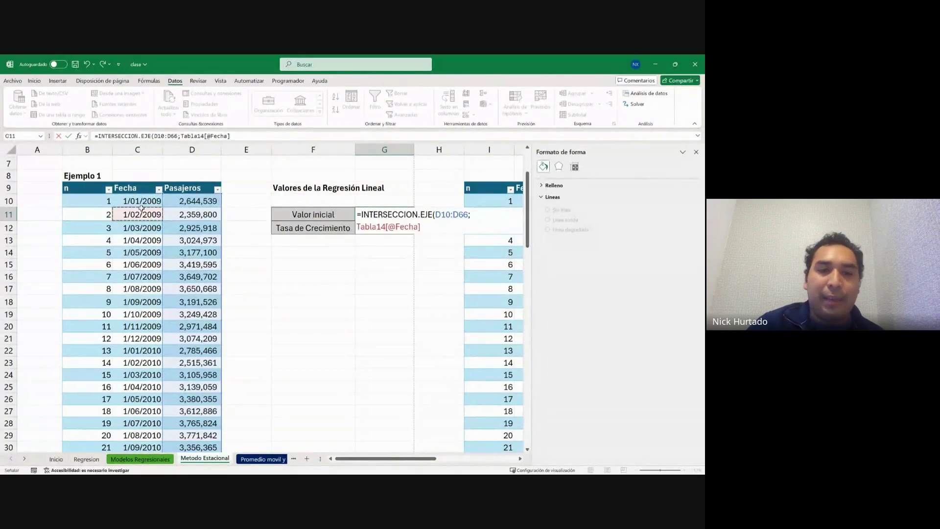
{"action": "key", "text": "ctrl+shift+Down"}
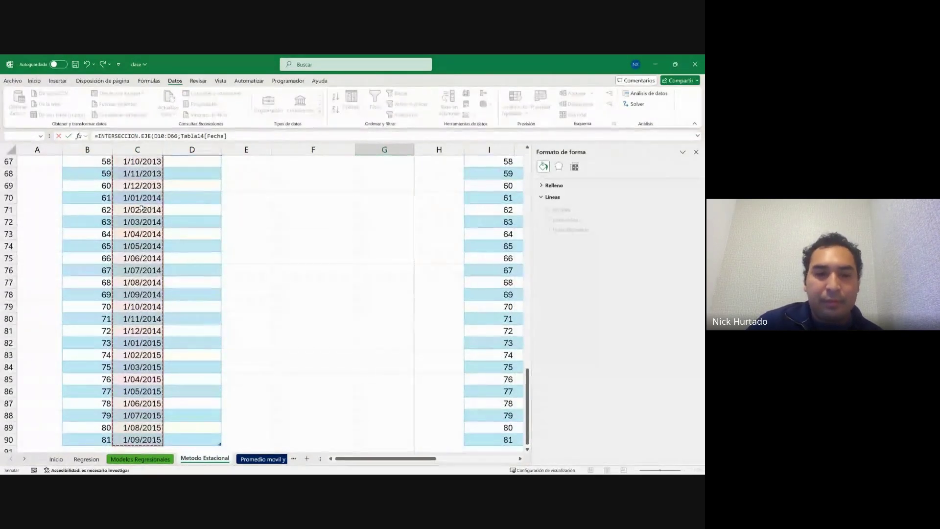
{"action": "key", "text": "ctrl+shift+Up"}
{"action": "key", "text": "Up"}
{"action": "key", "text": "shift+Down"}
{"action": "key", "text": "shift+Down"}
{"action": "key", "text": "shift+Down"}
{"action": "key", "text": "shift+Down"}
{"action": "key", "text": "shift+Down"}
{"action": "key", "text": "shift+Down"}
{"action": "key", "text": "shift+Down"}
{"action": "key", "text": "shift+Down"}
{"action": "key", "text": "shift+Down"}
{"action": "key", "text": "shift+Down"}
{"action": "key", "text": "shift+Down"}
{"action": "key", "text": "shift+Down"}
{"action": "key", "text": "shift+Down"}
{"action": "key", "text": "shift+Down"}
{"action": "key", "text": "shift+Down"}
{"action": "key", "text": "shift+Down"}
{"action": "key", "text": "shift+Down"}
{"action": "key", "text": "shift+Down"}
{"action": "key", "text": "shift+Down"}
{"action": "key", "text": "shift+Down"}
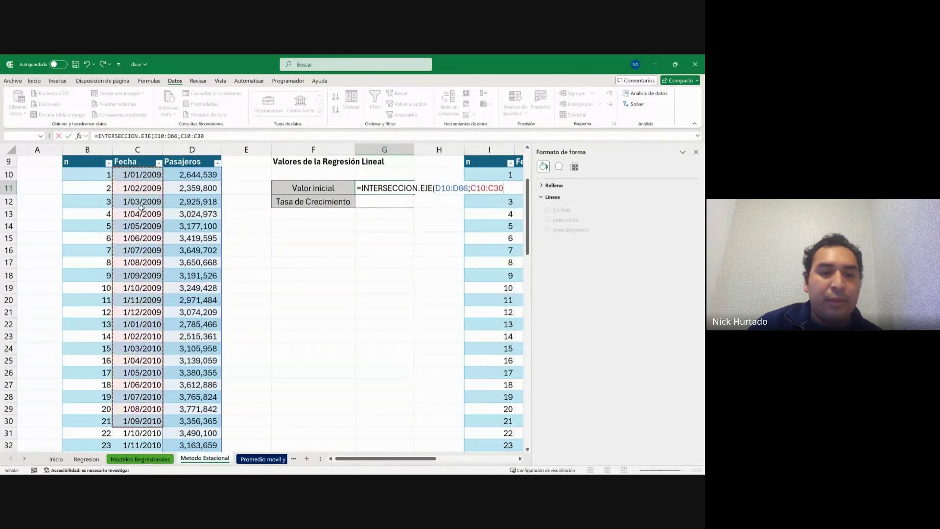
{"action": "key", "text": "shift+Down"}
{"action": "key", "text": "shift+Down"}
{"action": "key", "text": "shift+Down"}
{"action": "key", "text": "shift+Down"}
{"action": "key", "text": "shift+Down"}
{"action": "key", "text": "shift+Down"}
{"action": "key", "text": "shift+Down"}
{"action": "key", "text": "shift+Down"}
{"action": "key", "text": "shift+Down"}
{"action": "key", "text": "shift+Down"}
{"action": "key", "text": "shift+Down"}
{"action": "key", "text": "shift+Down"}
{"action": "key", "text": "shift+Down"}
{"action": "key", "text": "shift+Down"}
{"action": "key", "text": "shift+Down"}
{"action": "key", "text": "shift+Down"}
{"action": "key", "text": "shift+Down"}
{"action": "key", "text": "shift+Down"}
{"action": "key", "text": "shift+Down"}
{"action": "key", "text": "shift+Down"}
{"action": "key", "text": "shift+Down"}
{"action": "key", "text": "shift+Down"}
{"action": "key", "text": "shift+Down"}
{"action": "key", "text": "shift+Down"}
{"action": "key", "text": "shift+Down"}
{"action": "key", "text": "shift+Down"}
{"action": "key", "text": "shift+Down"}
{"action": "key", "text": "shift+Down"}
{"action": "key", "text": "shift+Down"}
{"action": "key", "text": "shift+Down"}
{"action": "key", "text": "shift+Down"}
{"action": "key", "text": "shift+Down"}
{"action": "key", "text": "shift+Down"}
{"action": "key", "text": "shift+Down"}
{"action": "key", "text": "shift+Down"}
{"action": "key", "text": "shift+Down"}
{"action": "key", "text": "shift+Up"}
{"action": "key", "text": "shift+Up"}
{"action": "key", "text": "shift+Up"}
{"action": "key", "text": "shift+Up"}
{"action": "type", "text": ")"}
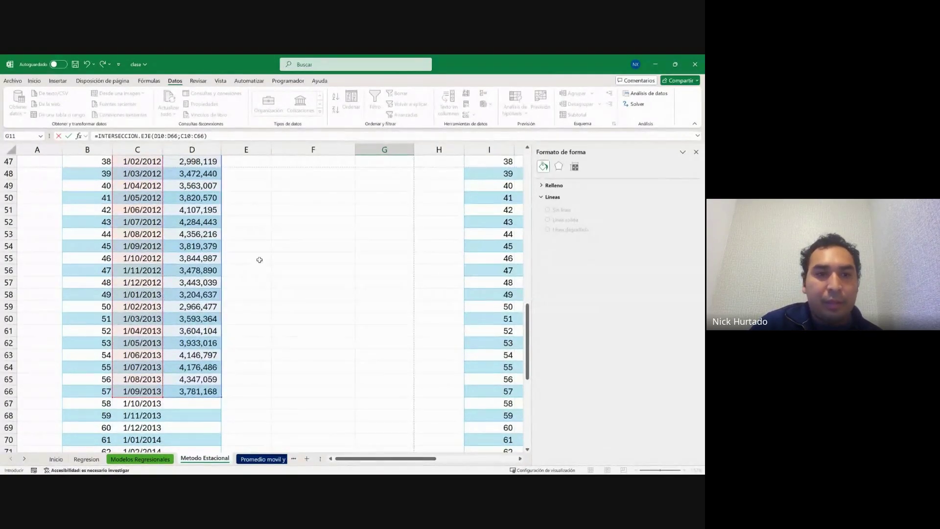
{"action": "scroll", "coordinate": [258, 259], "scroll_direction": "up", "scroll_amount": 15}
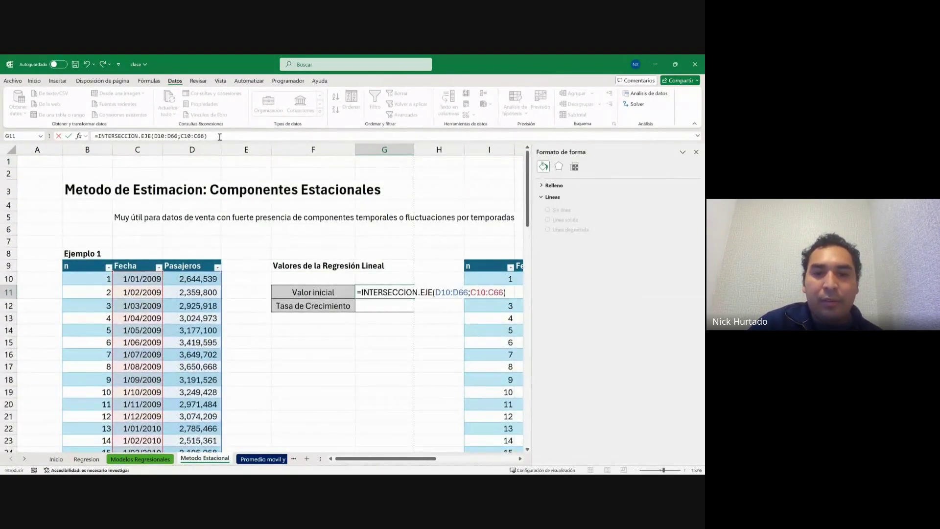
{"action": "key", "text": "Return"}
{"action": "left_click", "coordinate": [394, 293]}
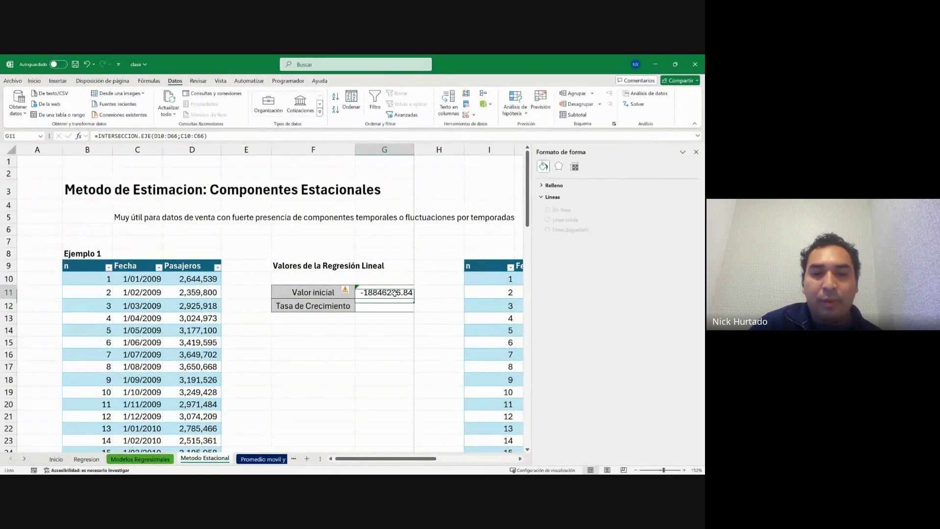
Change the second range of the Valor inicial formula to the n column, giving =INTERSECCION.EJE(D10:D66;B10:B66).
{"action": "left_click", "coordinate": [211, 136]}
{"action": "scroll", "coordinate": [216, 258], "scroll_direction": "down", "scroll_amount": 20}
{"action": "scroll", "coordinate": [216, 258], "scroll_direction": "up", "scroll_amount": 6}
{"action": "scroll", "coordinate": [216, 258], "scroll_direction": "up", "scroll_amount": 18}
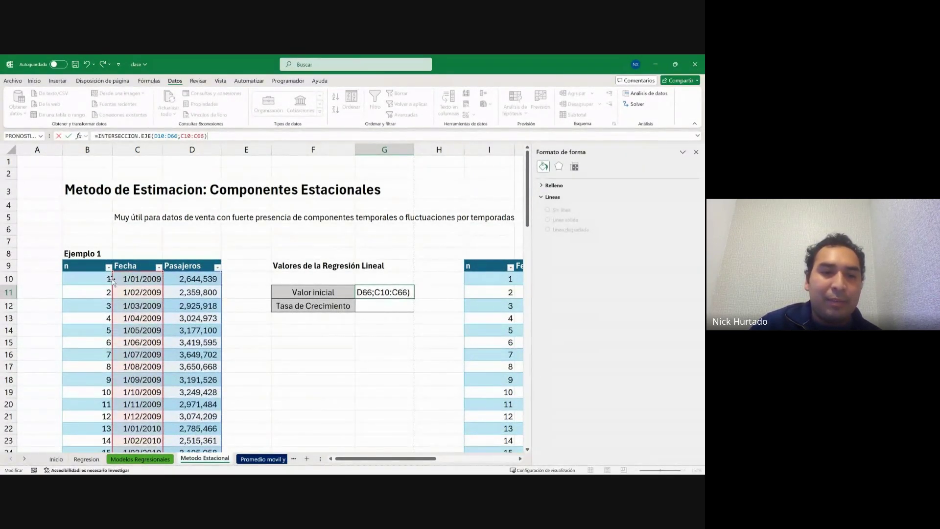
{"action": "left_click_drag", "start_coordinate": [113, 281], "coordinate": [105, 279]}
{"action": "key", "text": "ctrl+Return"}
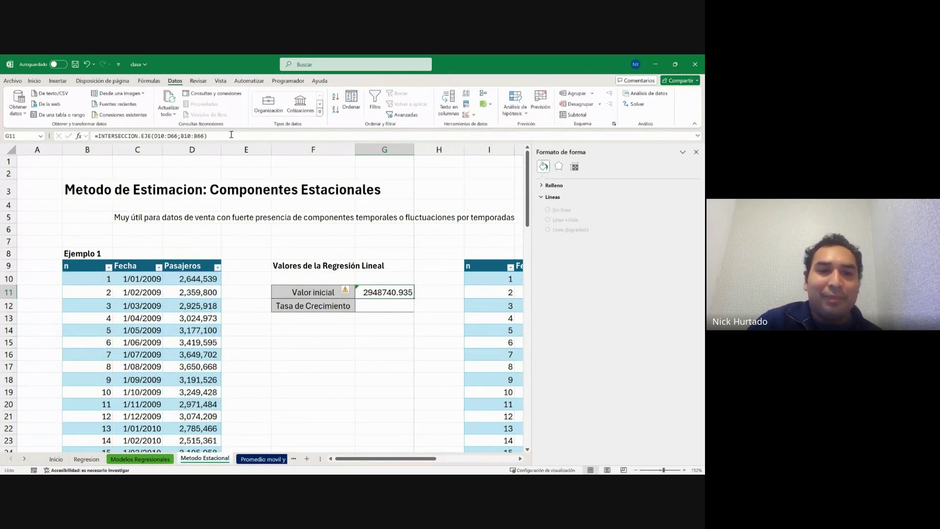
Copy the text of the Valor inicial formula into the Tasa de Crecimiento cell G12.
{"action": "triple_click", "coordinate": [231, 135]}
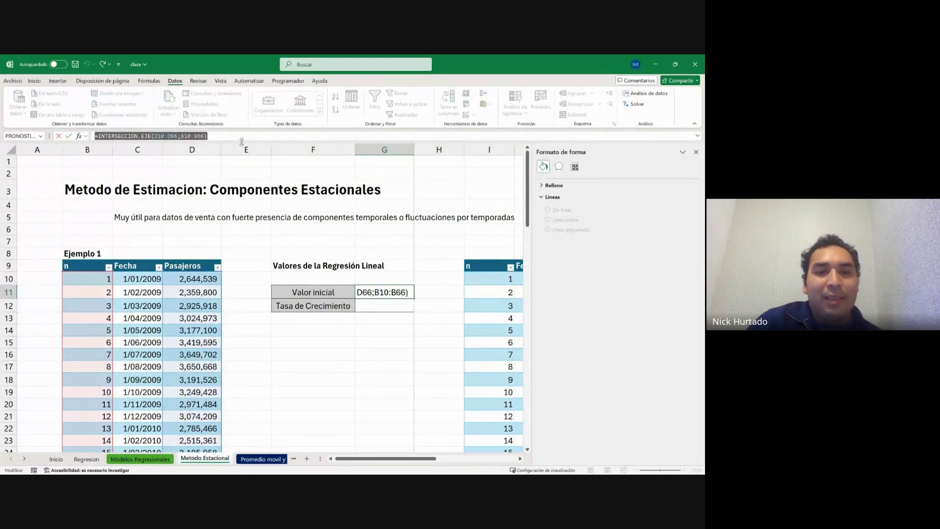
{"action": "key", "text": "Return"}
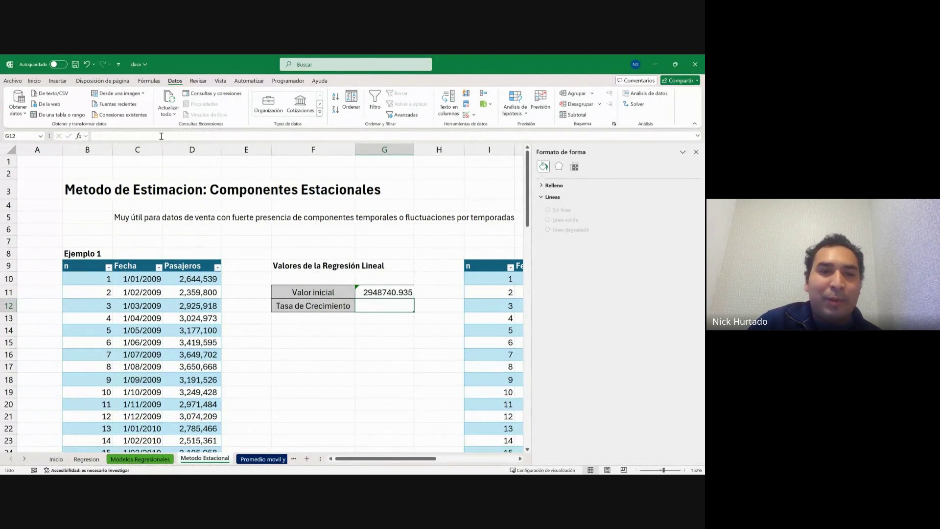
{"action": "left_click", "coordinate": [161, 135]}
{"action": "key", "text": "Escape"}
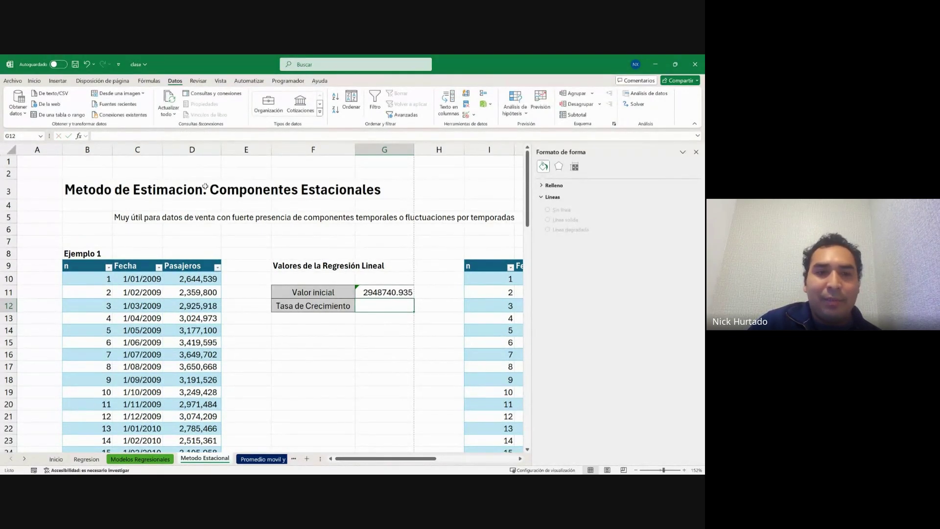
{"action": "left_click", "coordinate": [202, 138]}
{"action": "key", "text": "ctrl+v"}
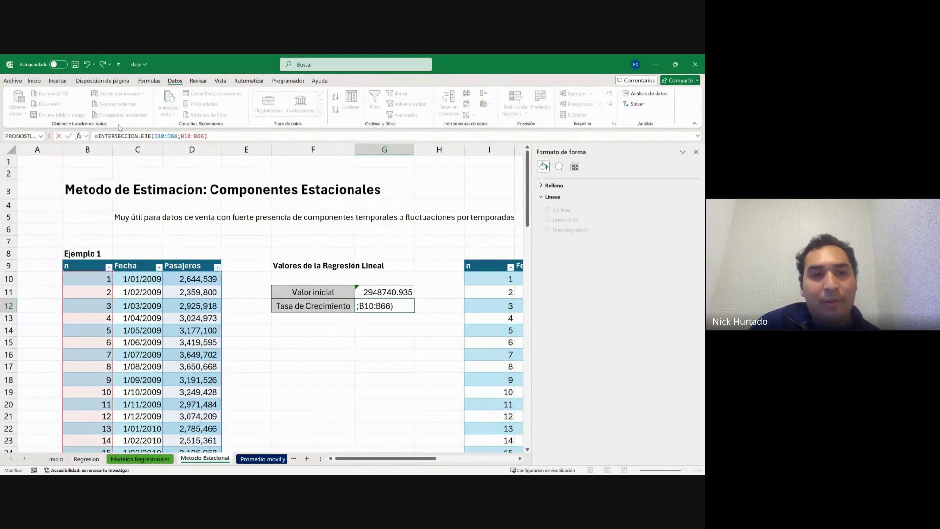
Replace the function name in the G12 formula with PENDIENTE, giving =PENDIENTE(D10:D66;B10:B66).
{"action": "left_click_drag", "start_coordinate": [151, 136], "coordinate": [99, 134]}
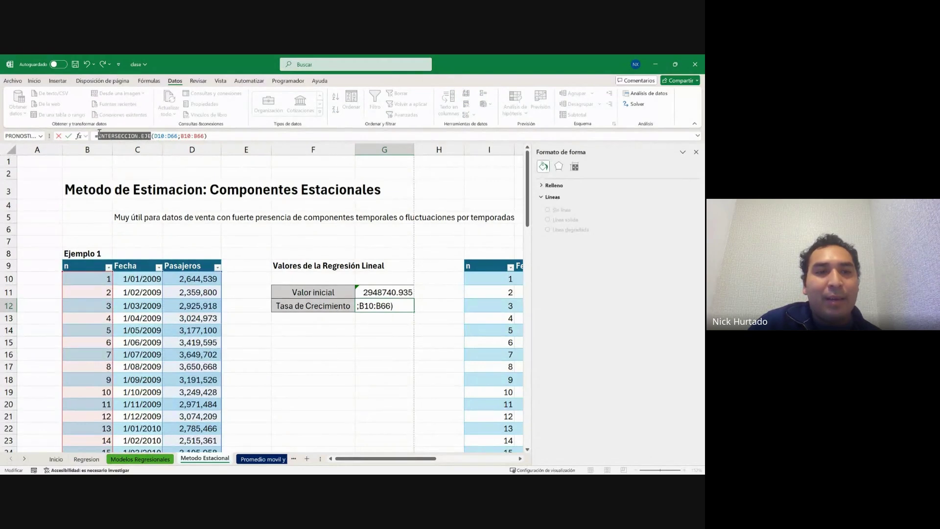
{"action": "key", "text": "BackSpace"}
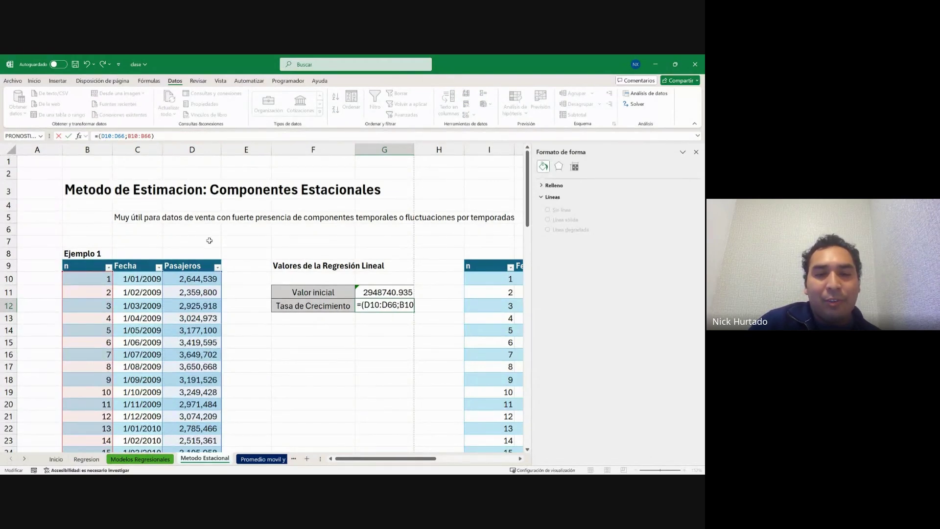
{"action": "type", "text": "pendiente"}
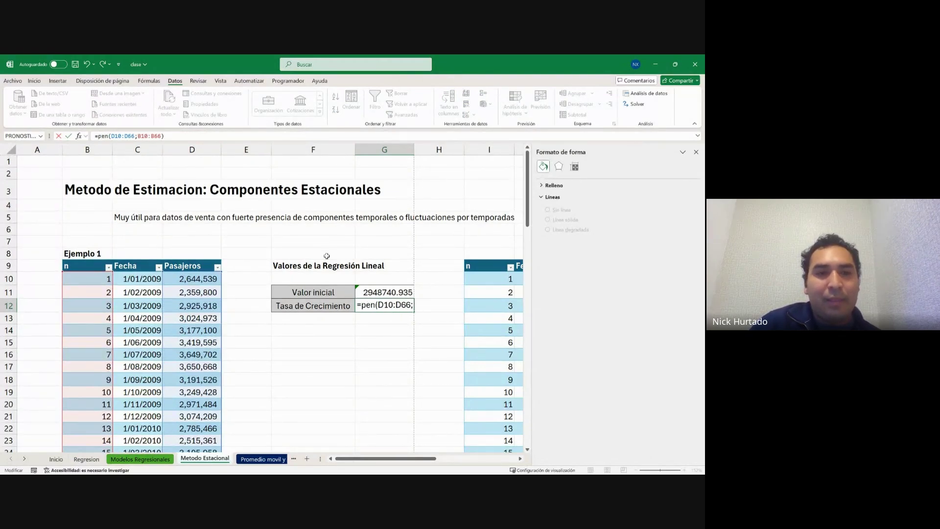
{"action": "key", "text": "Return"}
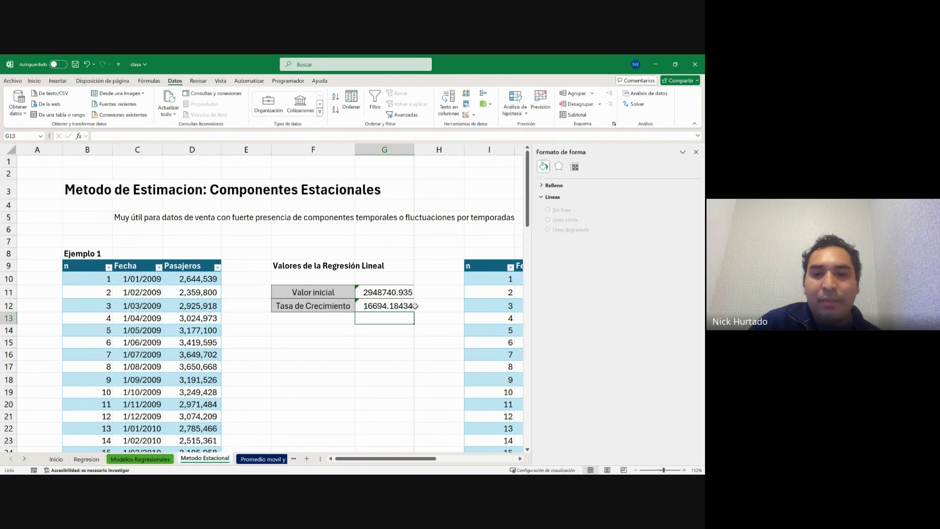
Review the Valor inicial and Tasa de Crecimiento formulas, checking the second range of the PENDIENTE formula.
{"action": "left_click", "coordinate": [397, 293]}
{"action": "left_click", "coordinate": [393, 309]}
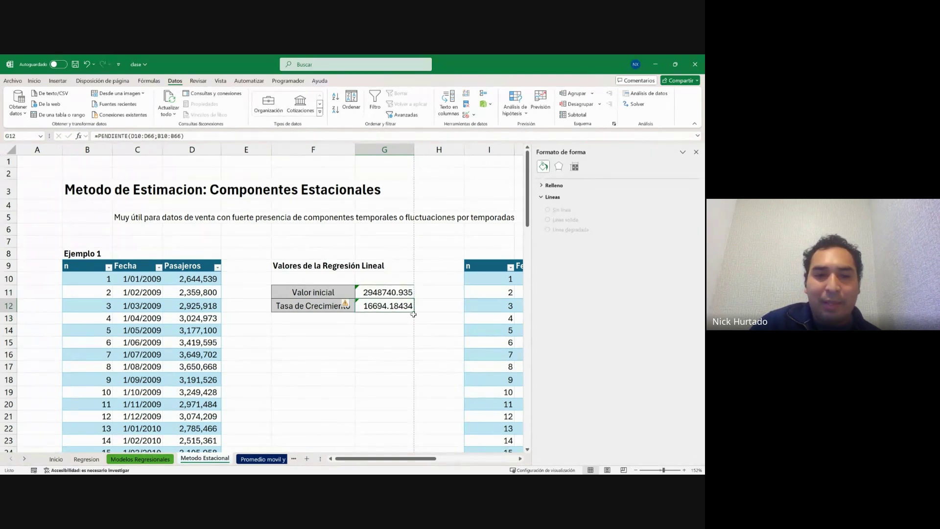
{"action": "scroll", "coordinate": [412, 337], "scroll_direction": "right", "scroll_amount": 1}
{"action": "scroll", "coordinate": [321, 305], "scroll_direction": "right", "scroll_amount": 4}
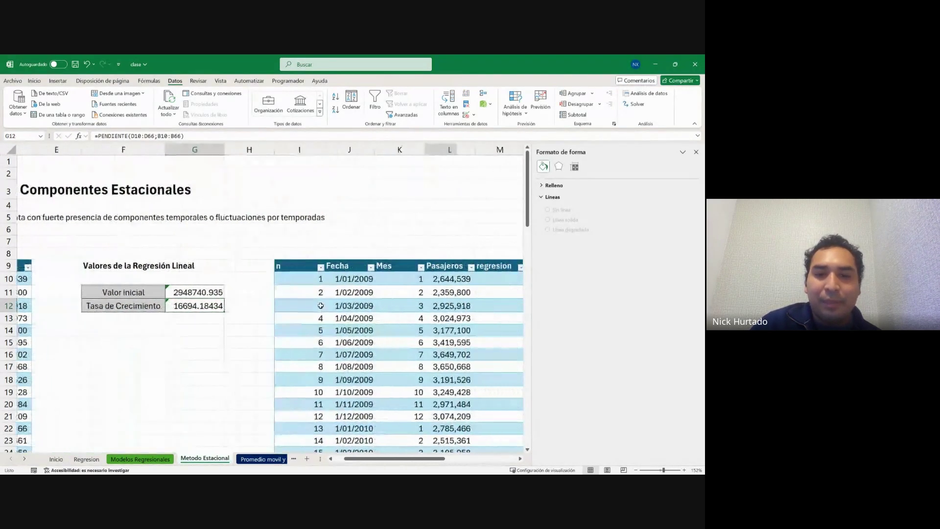
{"action": "left_click", "coordinate": [189, 136]}
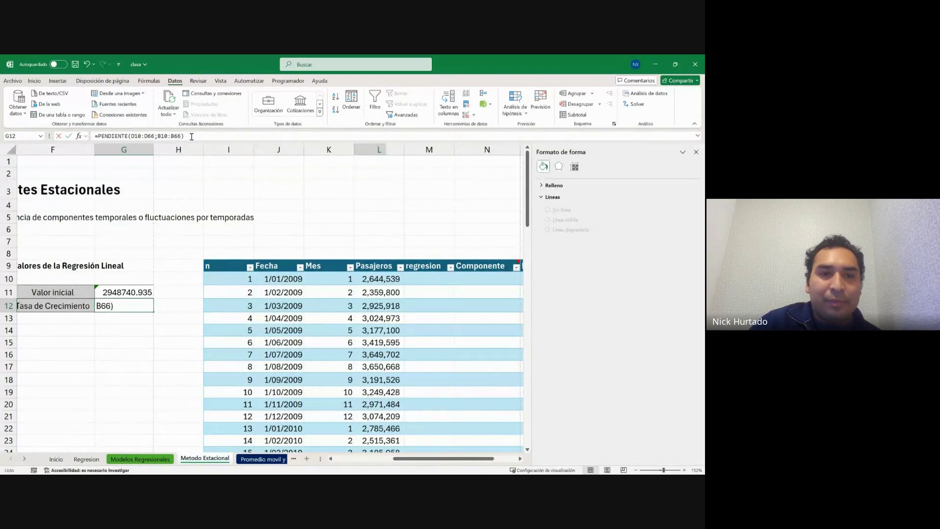
{"action": "left_click_drag", "start_coordinate": [182, 136], "coordinate": [158, 135]}
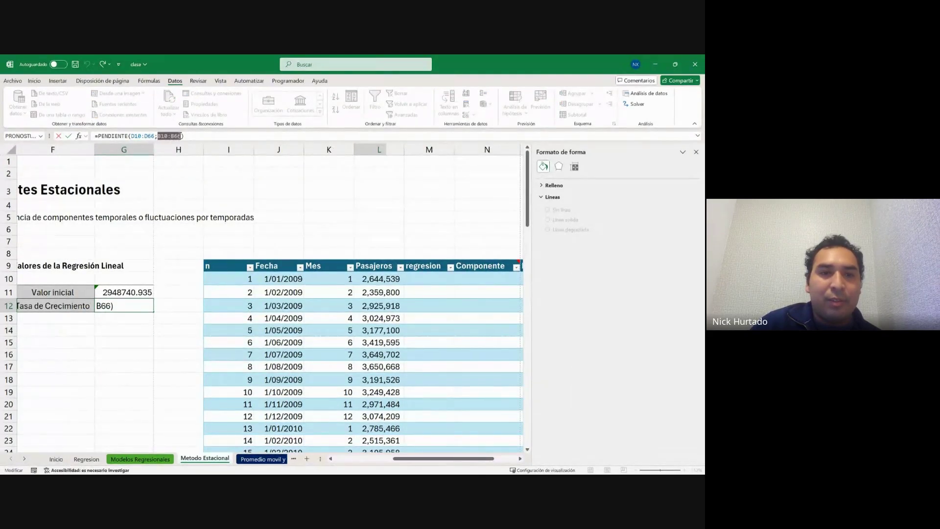
{"action": "key", "text": "ctrl+Return"}
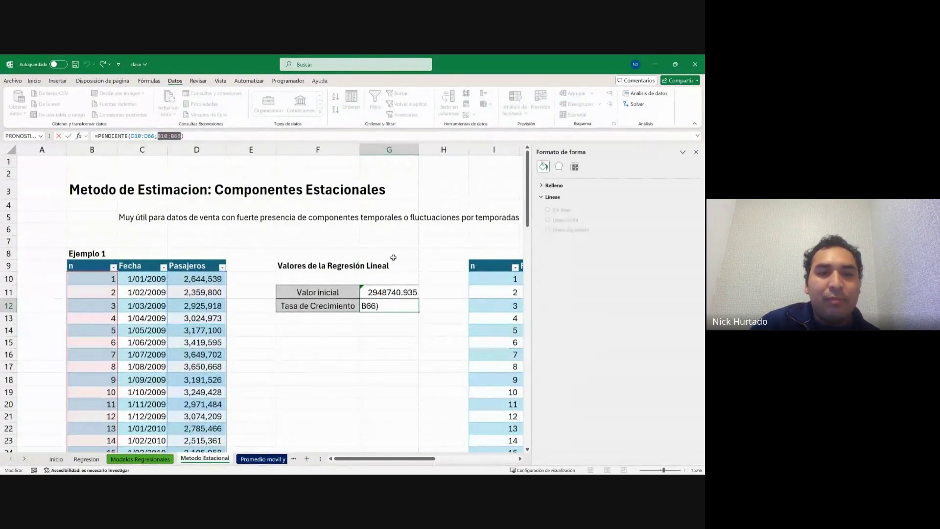
Begin a formula in M10, the first cell of the regresion column.
{"action": "scroll", "coordinate": [395, 261], "scroll_direction": "right", "scroll_amount": 4}
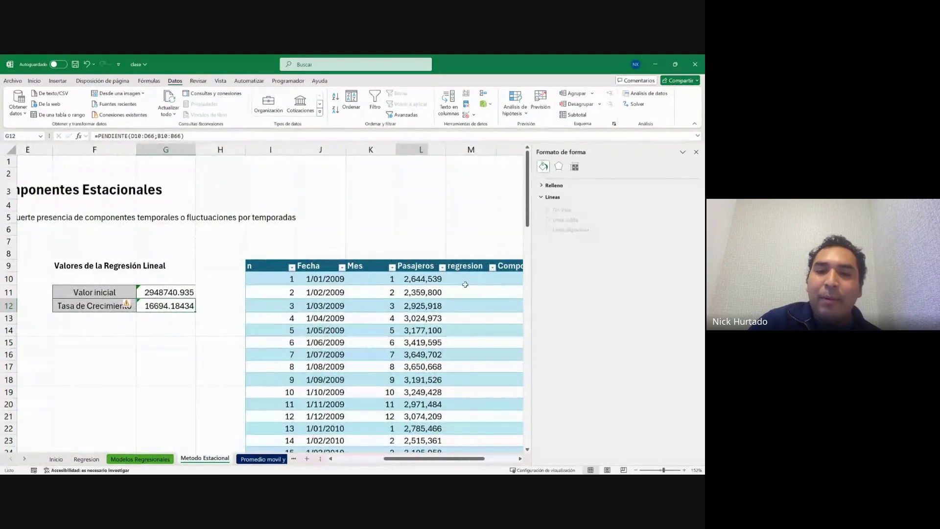
{"action": "left_click", "coordinate": [439, 275]}
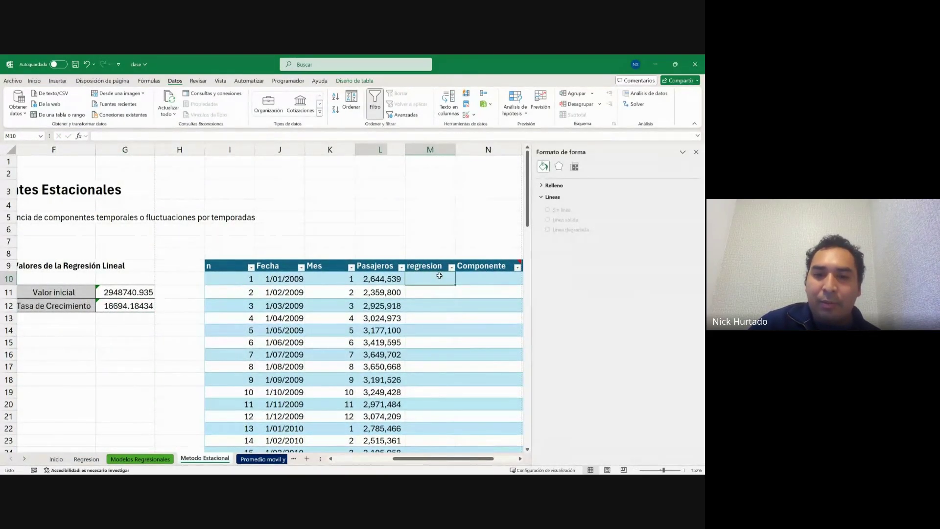
{"action": "type", "text": "+"}
{"action": "key", "text": "BackSpace"}
{"action": "type", "text": "="}
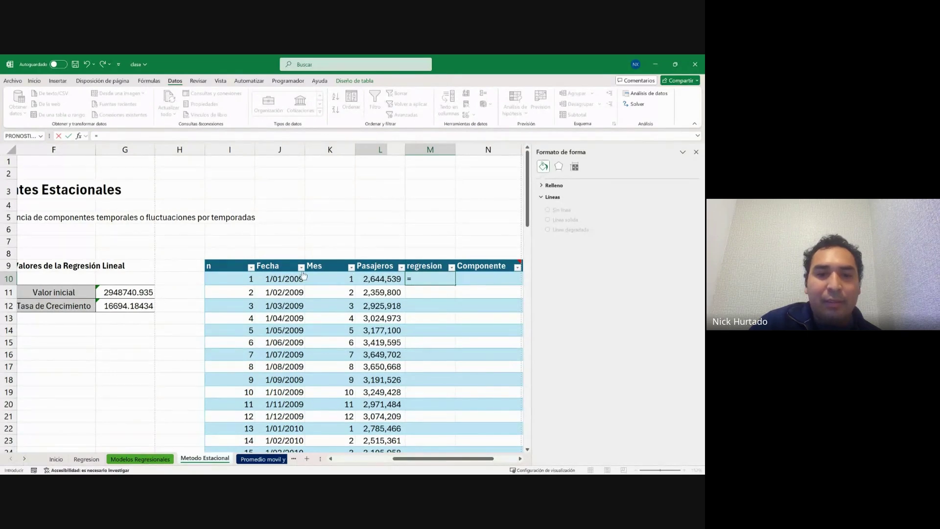
{"action": "left_click", "coordinate": [241, 280]}
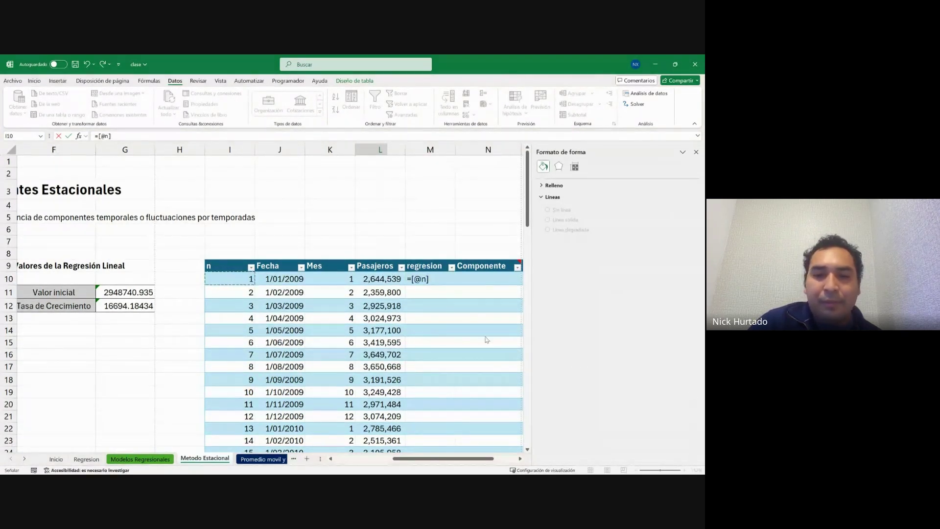
{"action": "left_click", "coordinate": [220, 136]}
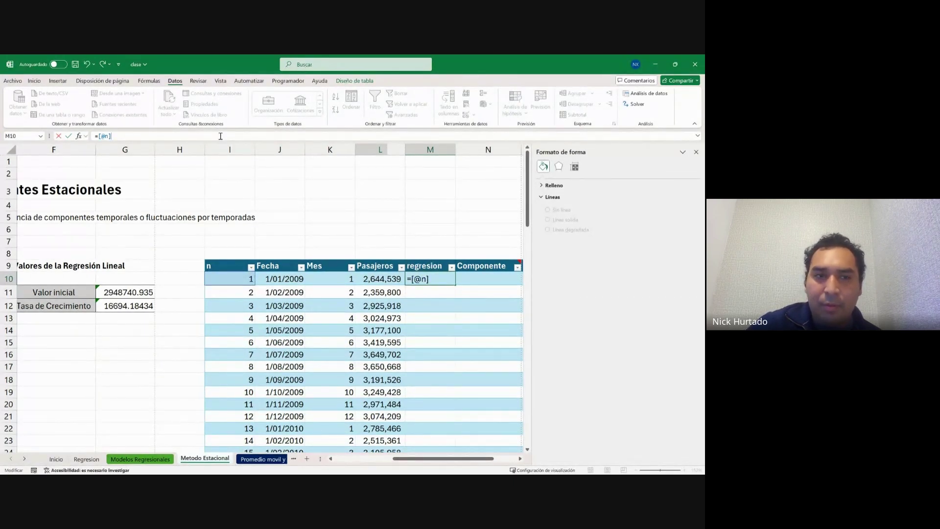
{"action": "key", "text": "BackSpace"}
{"action": "key", "text": "BackSpace"}
{"action": "key", "text": "BackSpace"}
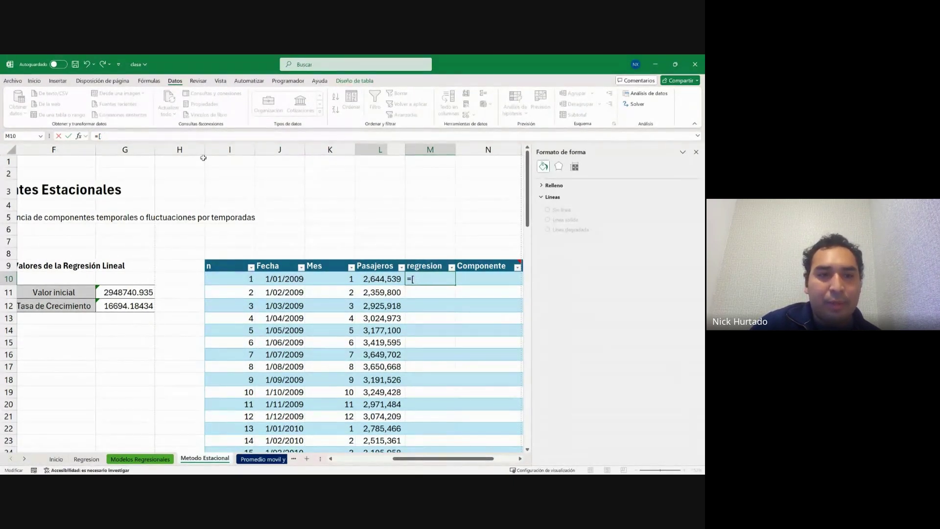
Insert the Valor inicial value into the regresion formula as the absolute reference $G$11.
{"action": "left_click", "coordinate": [136, 289]}
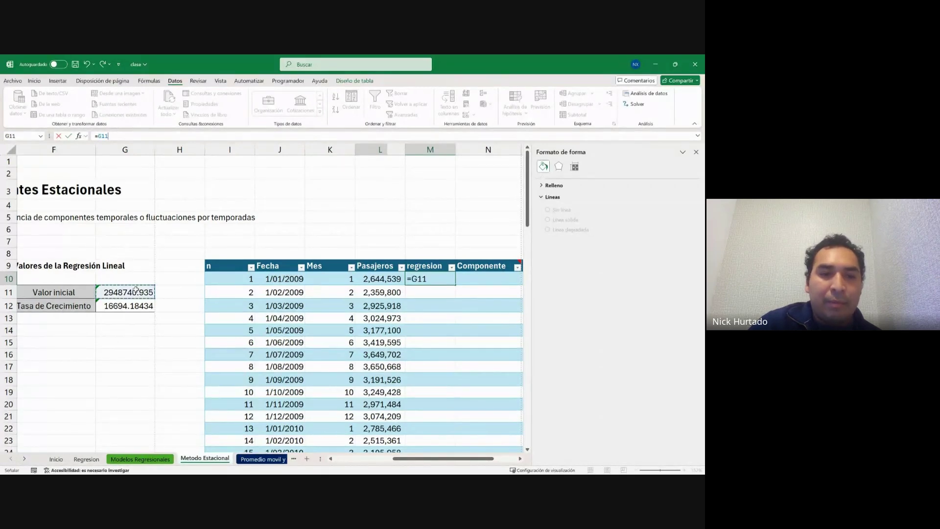
{"action": "left_click", "coordinate": [104, 136]}
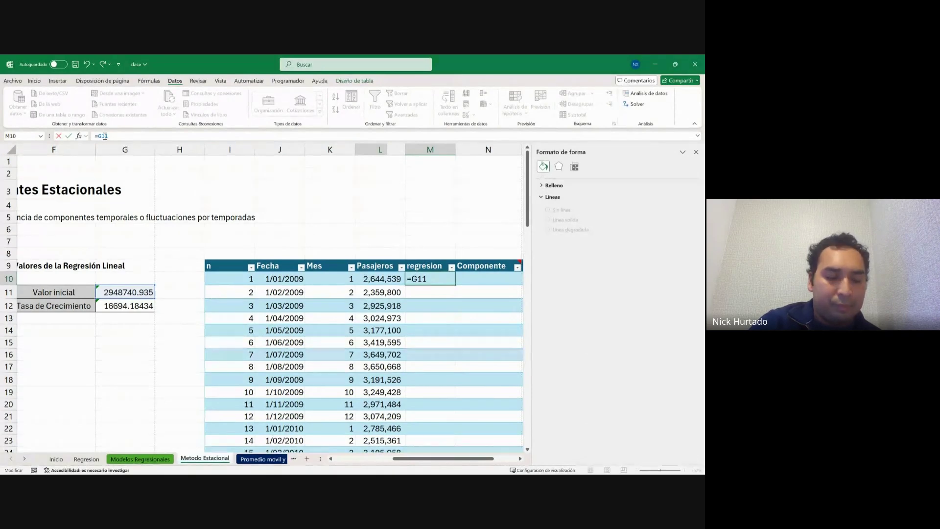
{"action": "key", "text": "F4"}
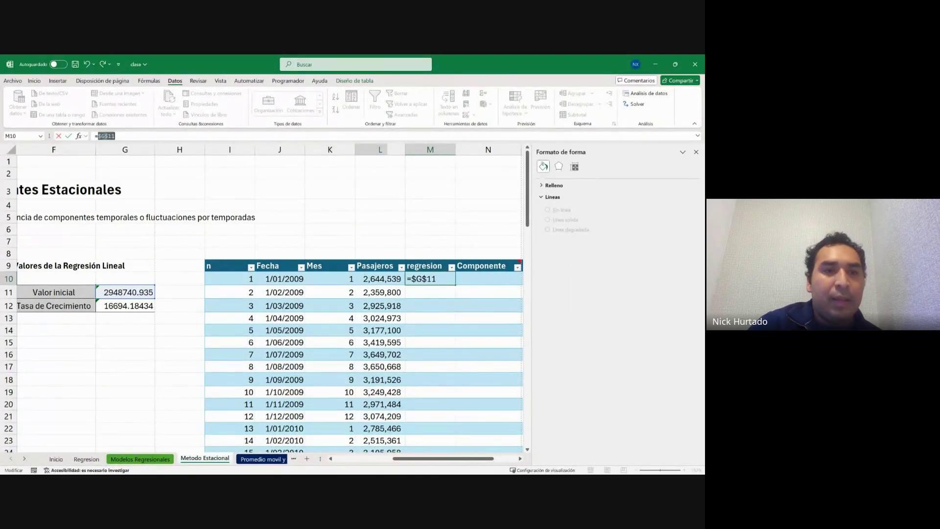
Add the Tasa de Crecimiento value to the regresion formula as the absolute reference $G$12.
{"action": "left_click", "coordinate": [124, 136]}
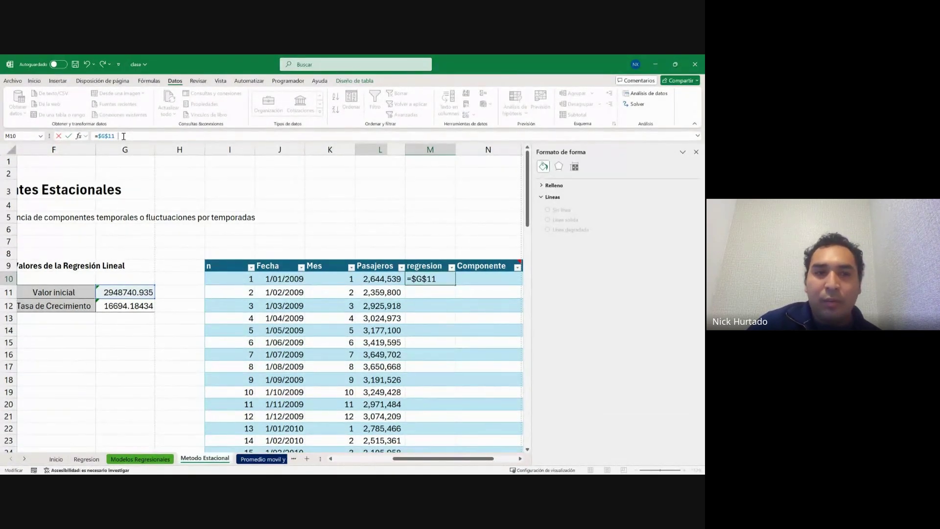
{"action": "key", "text": "BackSpace"}
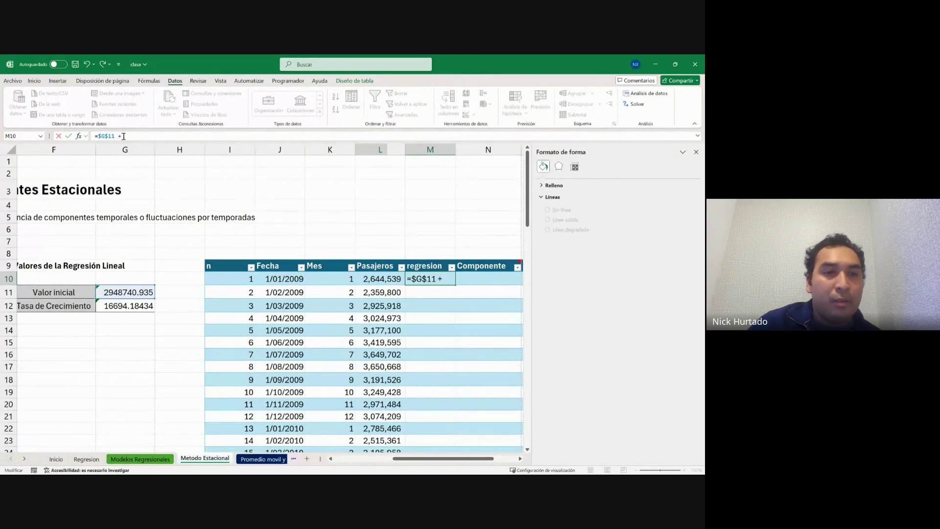
{"action": "type", "text": "+"}
{"action": "key", "text": "Left"}
{"action": "key", "text": "Left"}
{"action": "key", "text": "Left"}
{"action": "key", "text": "Left"}
{"action": "key", "text": "Left"}
{"action": "key", "text": "Left"}
{"action": "key", "text": "Down"}
{"action": "key", "text": "Down"}
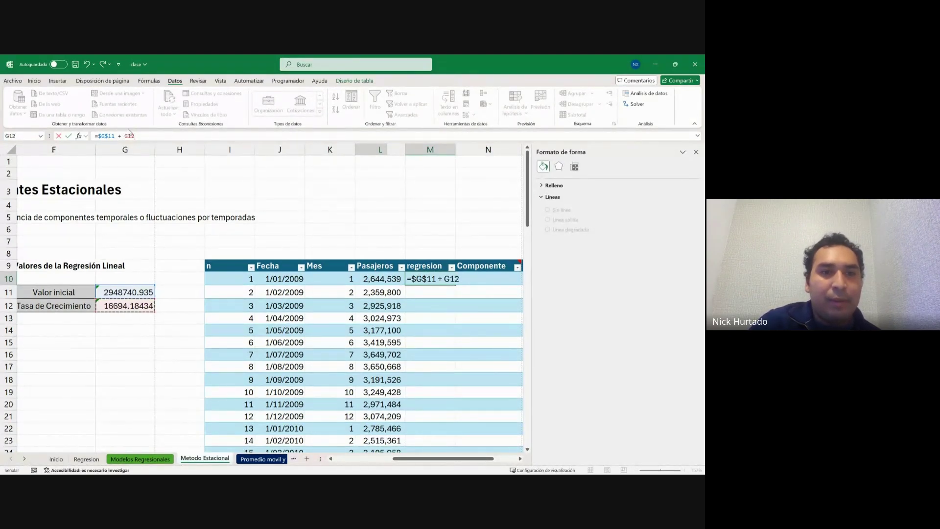
{"action": "key", "text": "F4"}
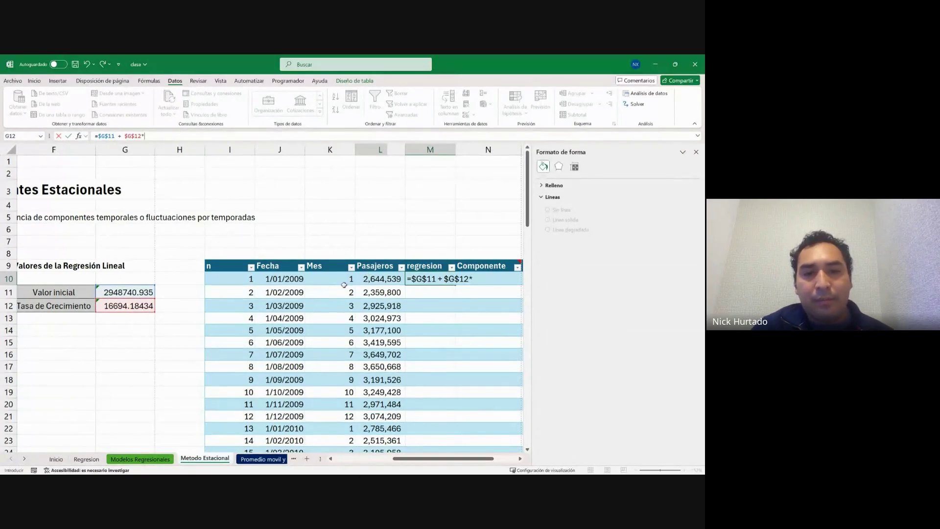
Complete the regresion formula as =$G$11 + $G$12*[@n] for the whole column and check the filled rows.
{"action": "left_click", "coordinate": [235, 278]}
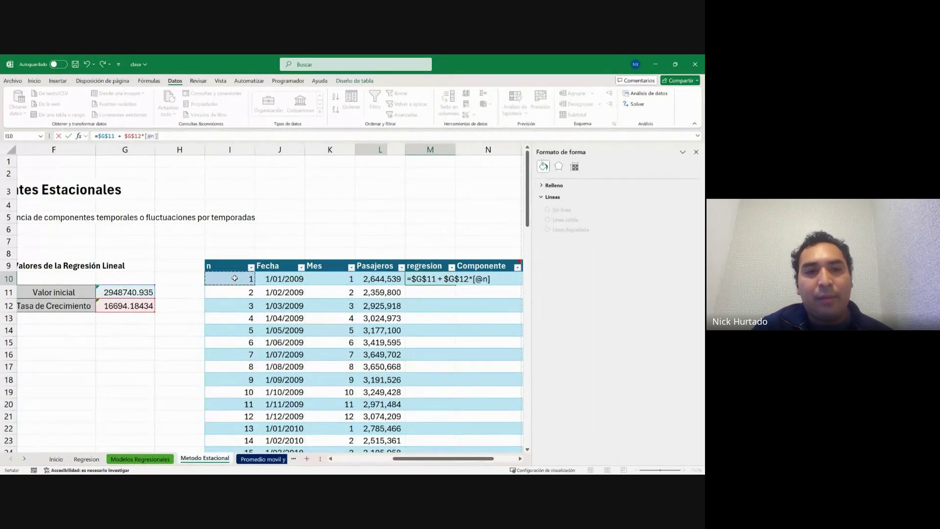
{"action": "key", "text": "Tab"}
{"action": "scroll", "coordinate": [470, 278], "scroll_direction": "down", "scroll_amount": 3}
{"action": "scroll", "coordinate": [470, 278], "scroll_direction": "down", "scroll_amount": 12}
{"action": "scroll", "coordinate": [470, 278], "scroll_direction": "up", "scroll_amount": 14}
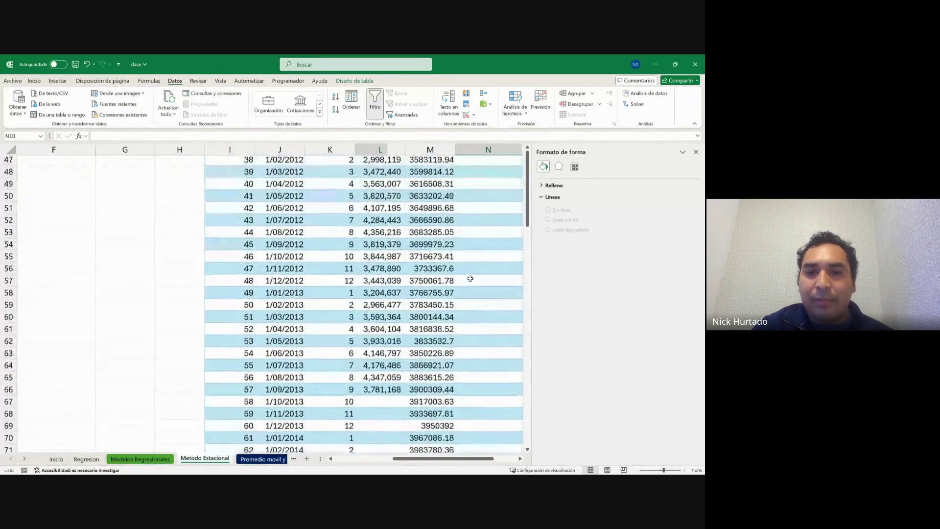
{"action": "scroll", "coordinate": [471, 278], "scroll_direction": "up", "scroll_amount": 3}
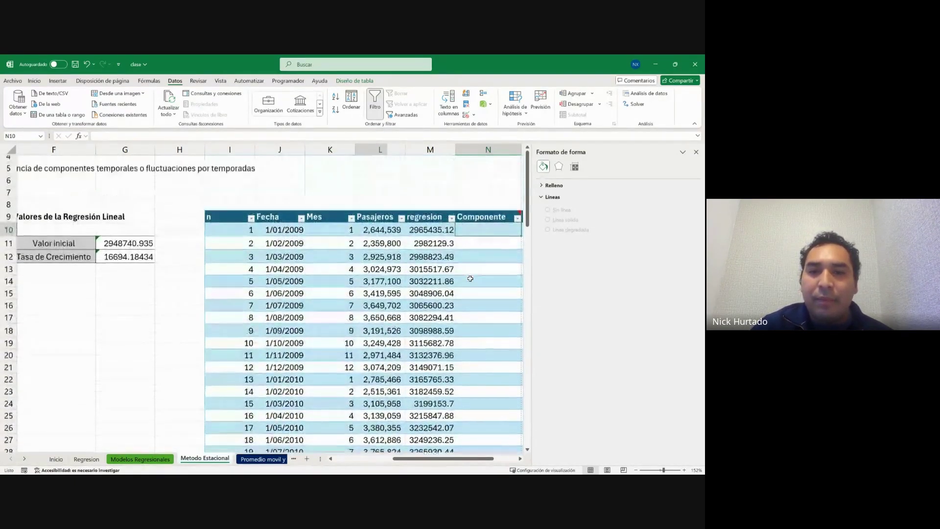
Examine the Mes column's formula and the note attached to the Componente header.
{"action": "scroll", "coordinate": [470, 278], "scroll_direction": "right", "scroll_amount": 2}
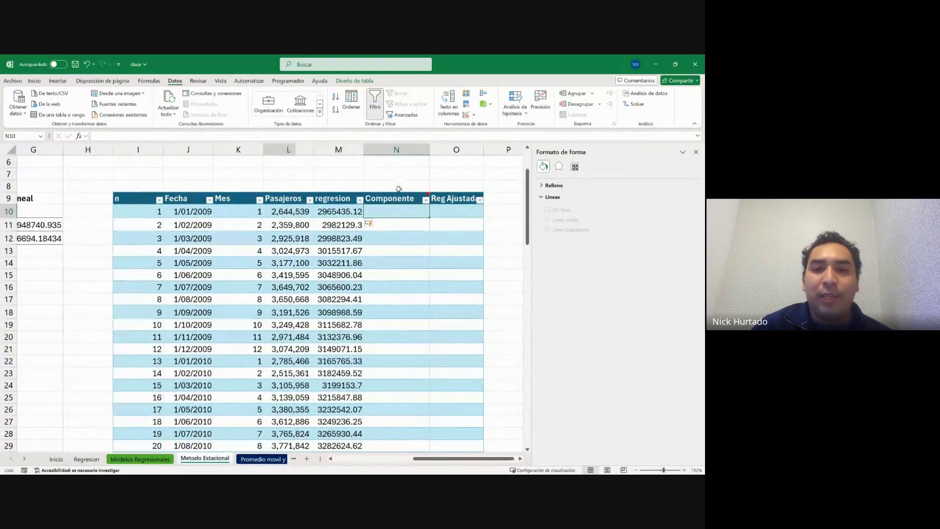
{"action": "mouse_move", "coordinate": [391, 200]}
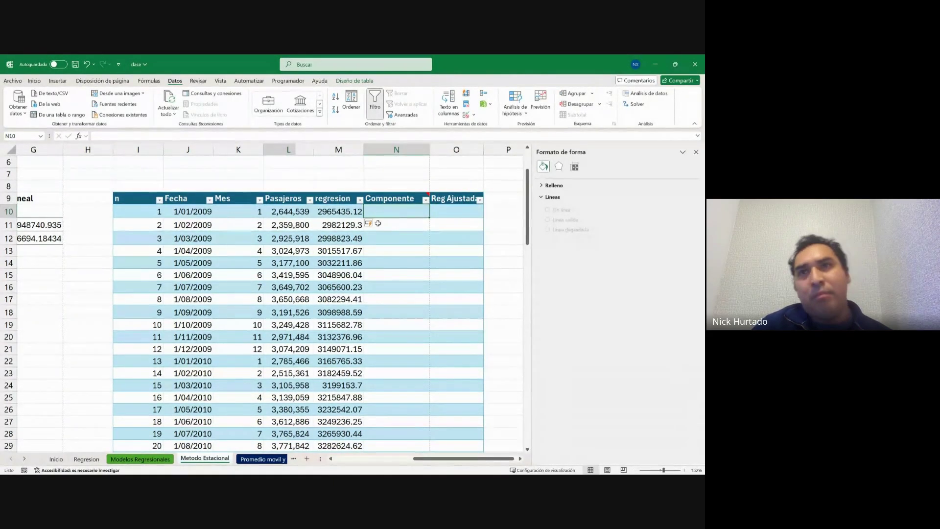
{"action": "scroll", "coordinate": [377, 228], "scroll_direction": "up", "scroll_amount": 2}
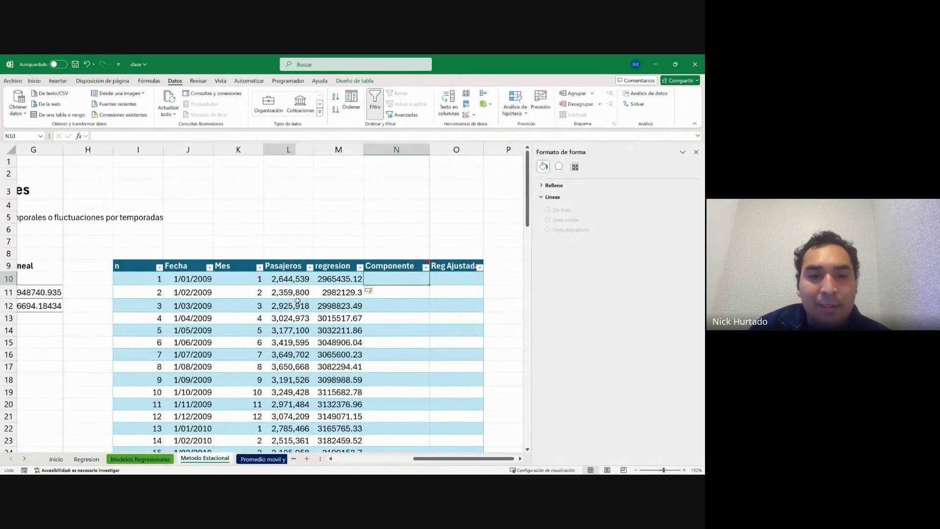
{"action": "left_click", "coordinate": [144, 279]}
{"action": "left_click", "coordinate": [244, 277]}
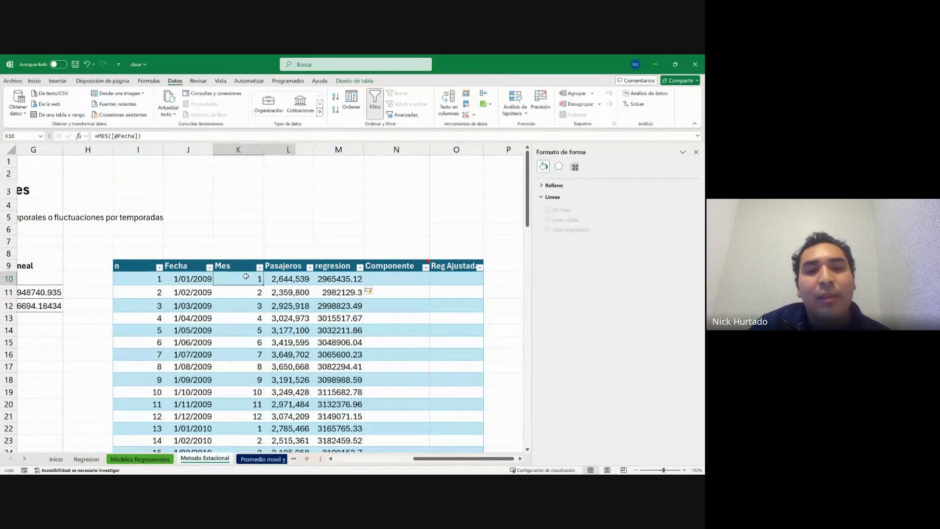
{"action": "left_click", "coordinate": [387, 283]}
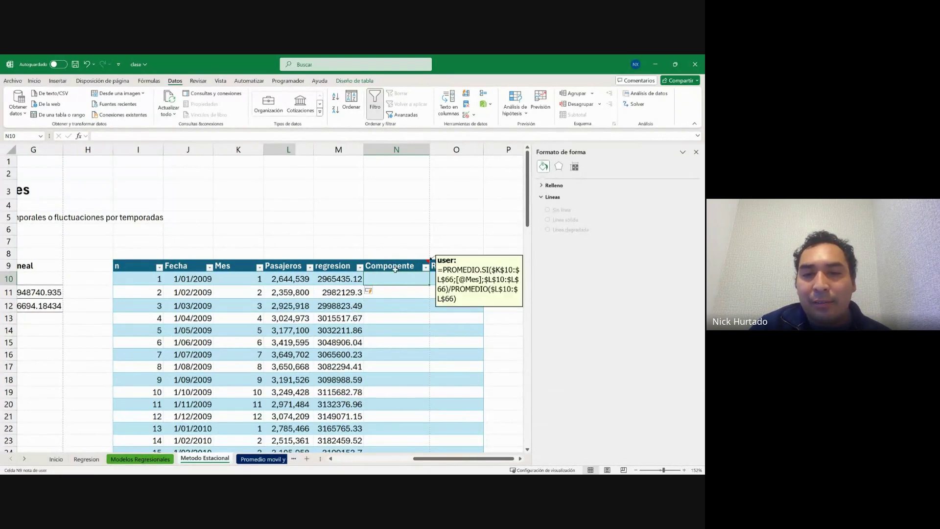
{"action": "left_click", "coordinate": [411, 267]}
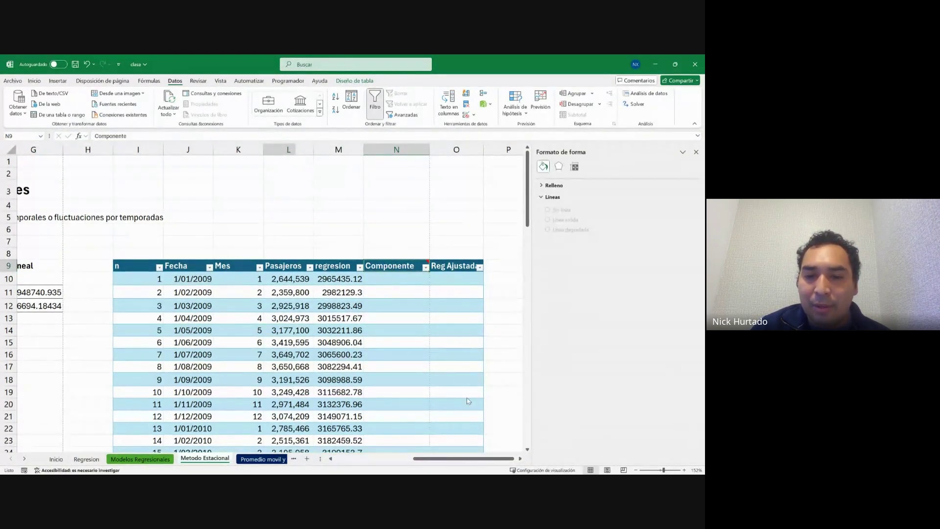
{"action": "key", "text": "shift+F2"}
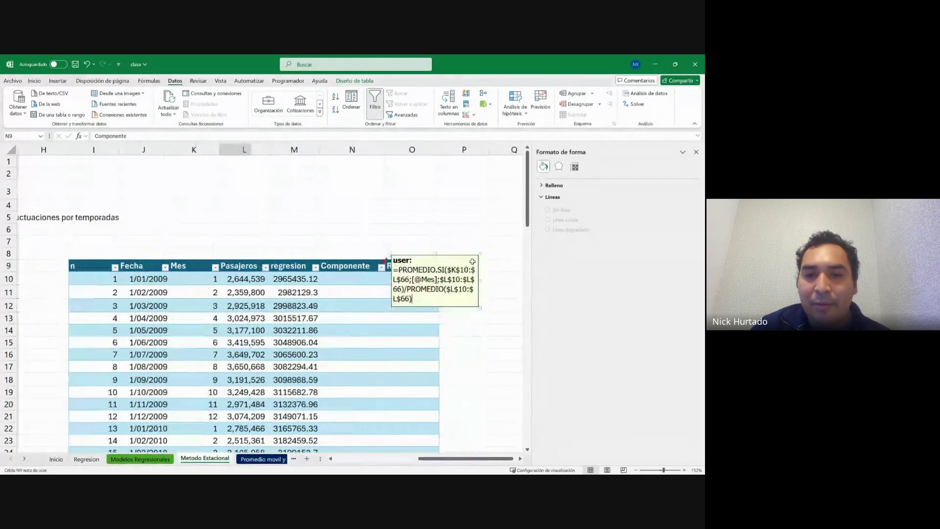
{"action": "left_click", "coordinate": [391, 271]}
{"action": "left_click", "coordinate": [358, 282]}
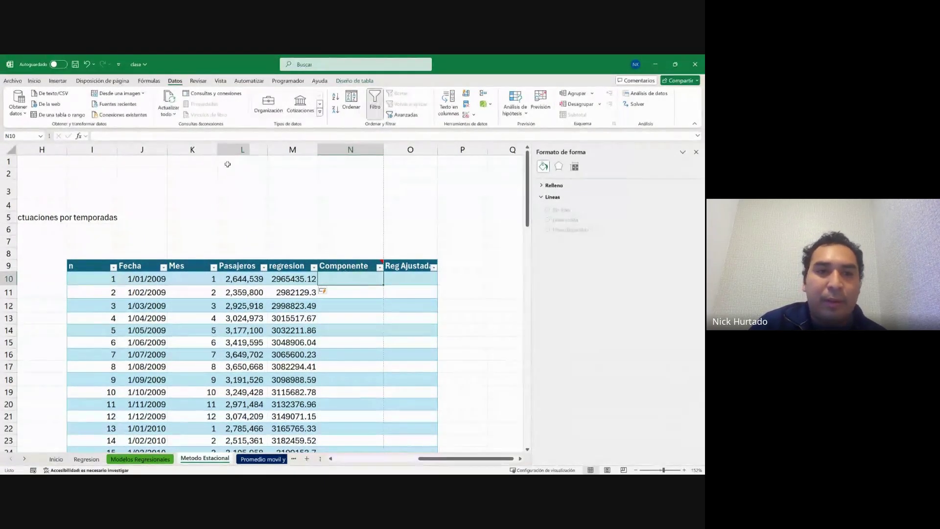
{"action": "type", "text": "=PROMEDIO.SI($K$10:$L$66;[@Mes];$L$10:$L$66)/PROMEDIO($L$10:$L$66)"}
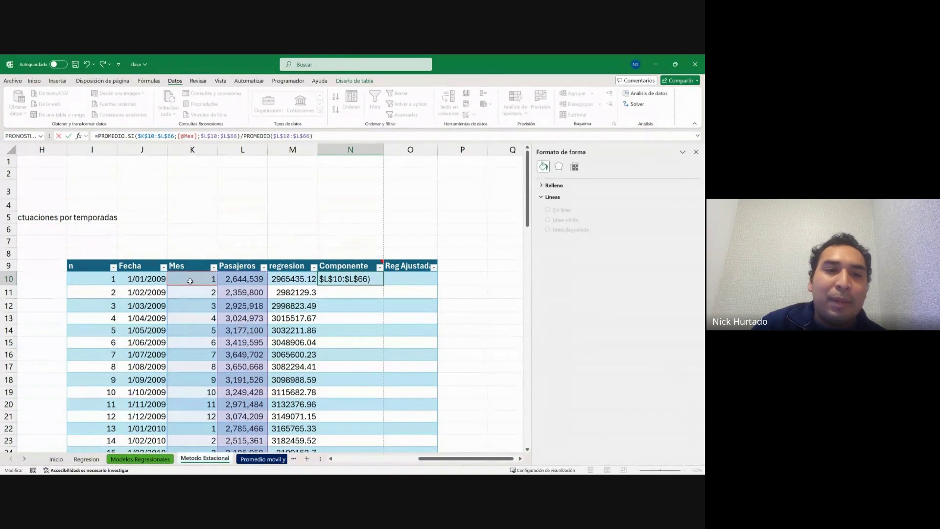
Examine the formula's criteria range $K$10:$L$66 against the highlighted rows of the Mes and Pasajeros columns.
{"action": "scroll", "coordinate": [195, 280], "scroll_direction": "down", "scroll_amount": 20}
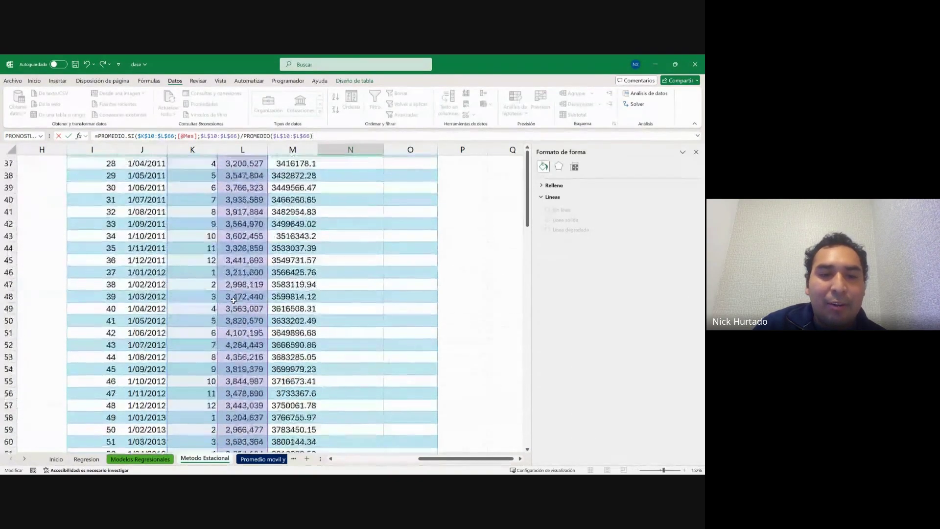
{"action": "scroll", "coordinate": [233, 300], "scroll_direction": "up", "scroll_amount": 5}
{"action": "scroll", "coordinate": [233, 301], "scroll_direction": "up", "scroll_amount": 15}
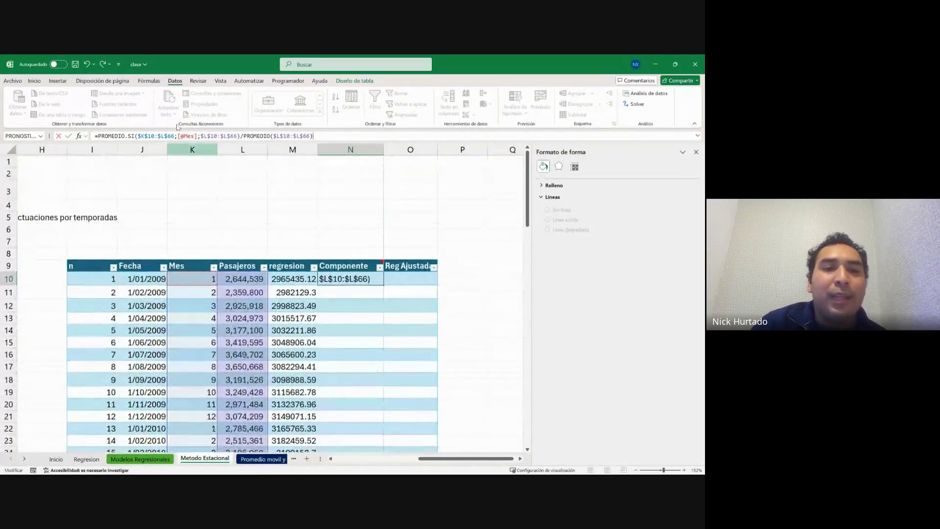
{"action": "left_click", "coordinate": [158, 135]}
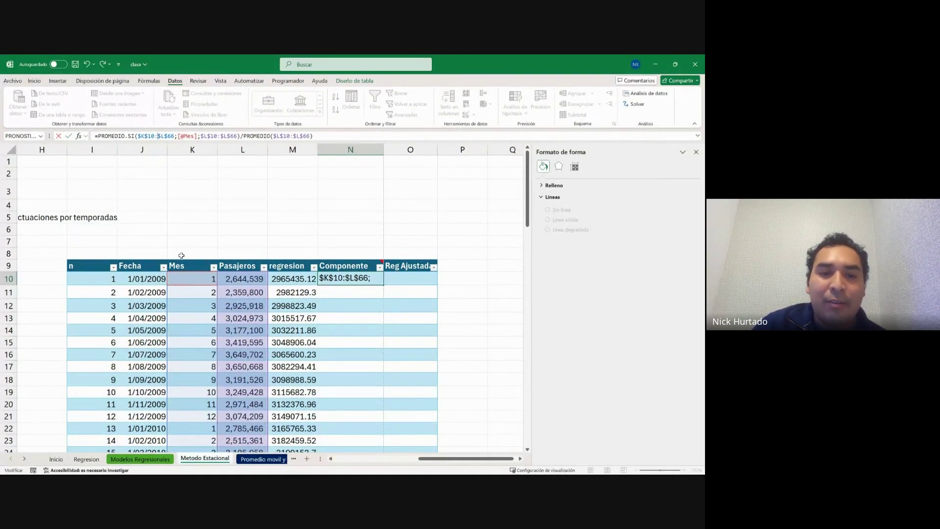
{"action": "scroll", "coordinate": [225, 305], "scroll_direction": "down", "scroll_amount": 12}
{"action": "scroll", "coordinate": [225, 305], "scroll_direction": "up", "scroll_amount": 12}
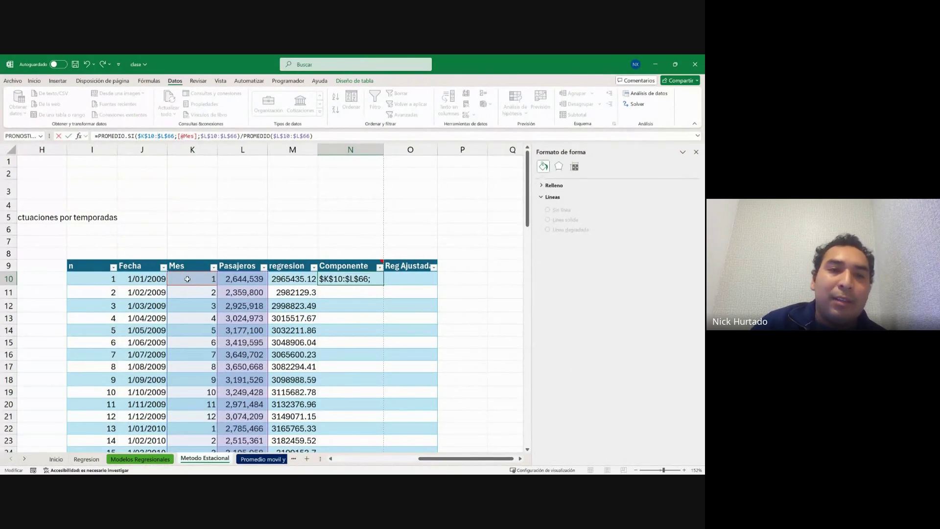
{"action": "left_click", "coordinate": [190, 135]}
{"action": "left_click", "coordinate": [217, 136]}
{"action": "scroll", "coordinate": [247, 284], "scroll_direction": "down", "scroll_amount": 20}
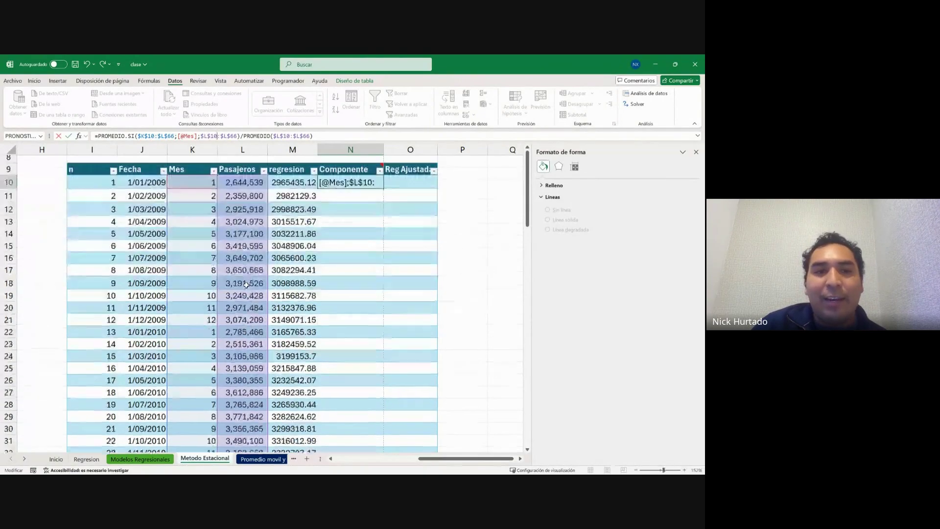
{"action": "scroll", "coordinate": [246, 285], "scroll_direction": "up", "scroll_amount": 3}
{"action": "scroll", "coordinate": [246, 285], "scroll_direction": "up", "scroll_amount": 20}
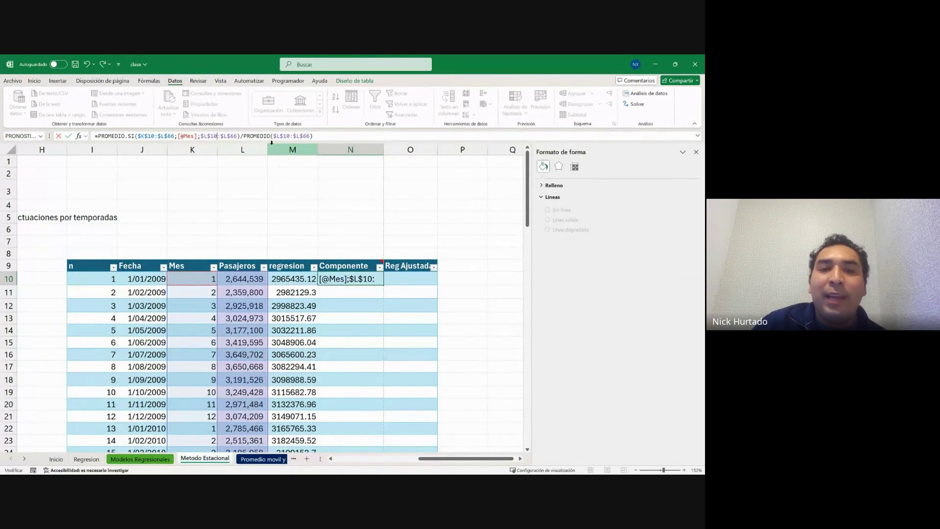
{"action": "scroll", "coordinate": [252, 333], "scroll_direction": "down", "scroll_amount": 11}
{"action": "scroll", "coordinate": [253, 333], "scroll_direction": "down", "scroll_amount": 4}
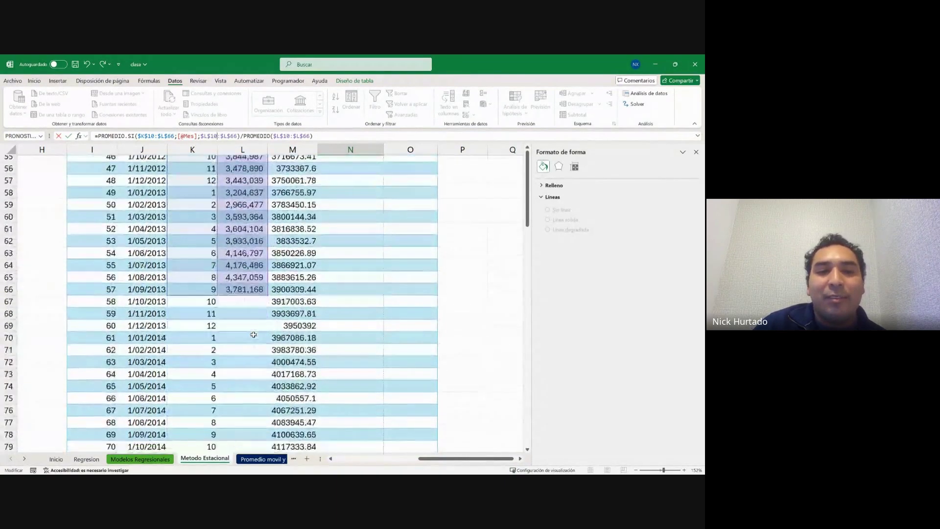
{"action": "scroll", "coordinate": [328, 181], "scroll_direction": "up", "scroll_amount": 16}
{"action": "scroll", "coordinate": [328, 181], "scroll_direction": "up", "scroll_amount": 4}
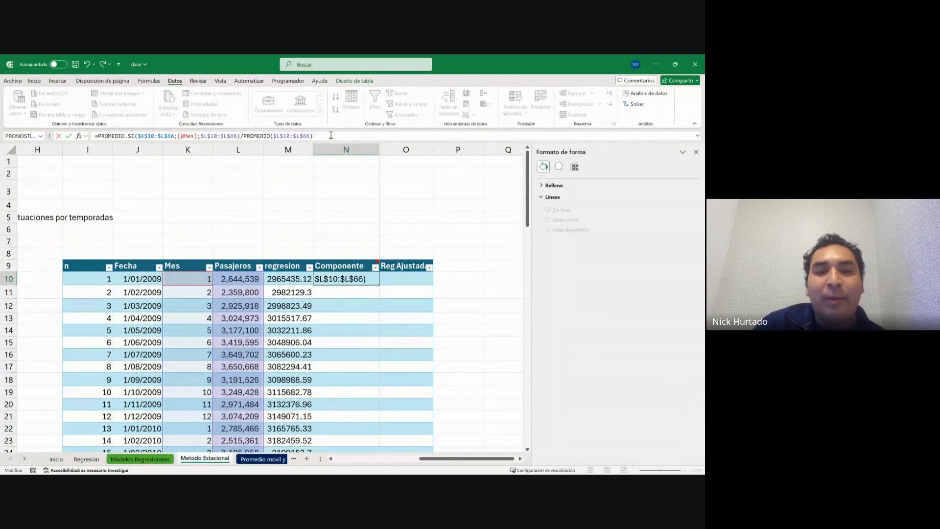
Apply the seasonal formula to the whole Componente column and check the filled rows.
{"action": "key", "text": "Return"}
{"action": "scroll", "coordinate": [381, 286], "scroll_direction": "down", "scroll_amount": 5}
{"action": "scroll", "coordinate": [368, 297], "scroll_direction": "up", "scroll_amount": 2}
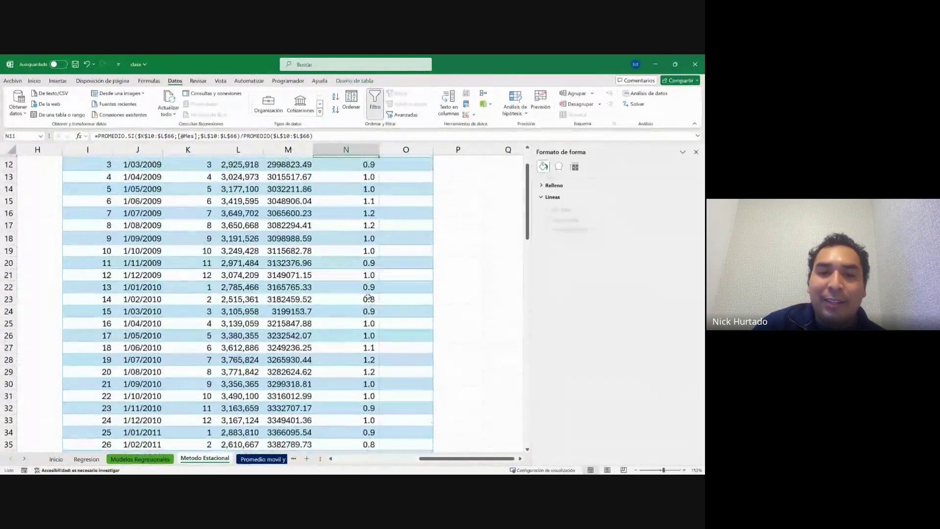
{"action": "scroll", "coordinate": [356, 268], "scroll_direction": "down", "scroll_amount": 2}
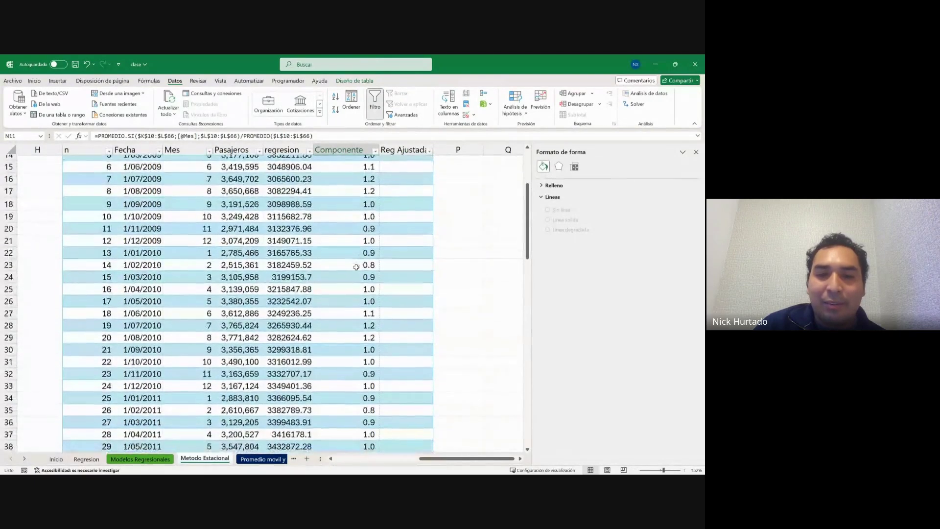
{"action": "scroll", "coordinate": [368, 244], "scroll_direction": "up", "scroll_amount": 2}
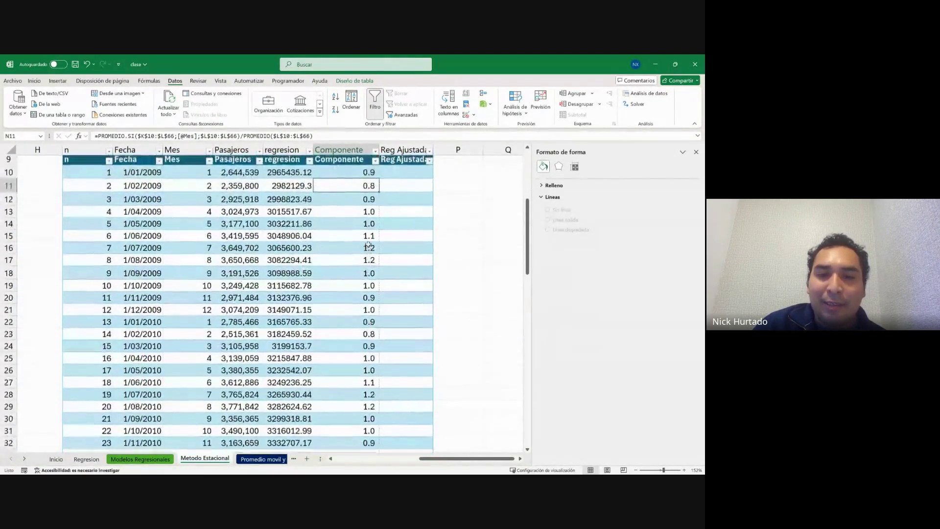
Show the first twelve Componente values, rows 10 to 21, with two decimal places.
{"action": "left_click_drag", "start_coordinate": [361, 312], "coordinate": [371, 174]}
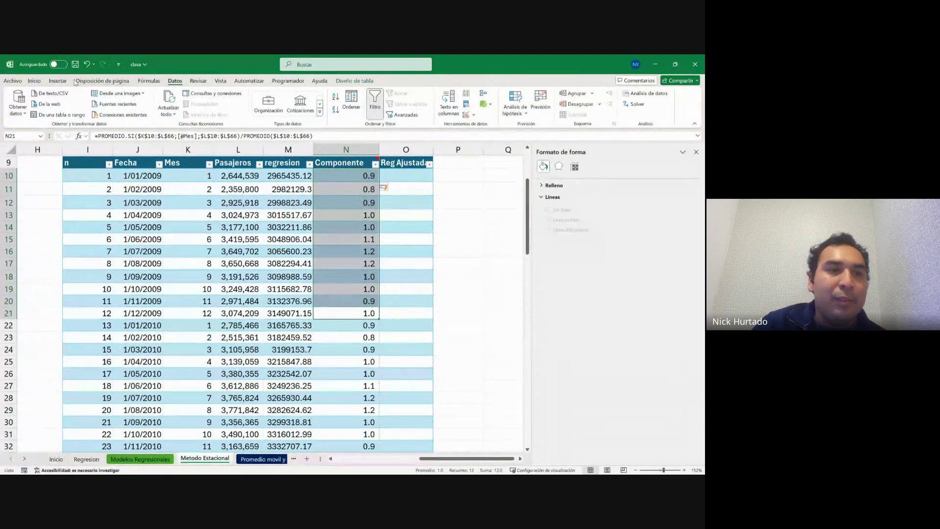
{"action": "left_click", "coordinate": [34, 81]}
{"action": "left_click", "coordinate": [318, 109]}
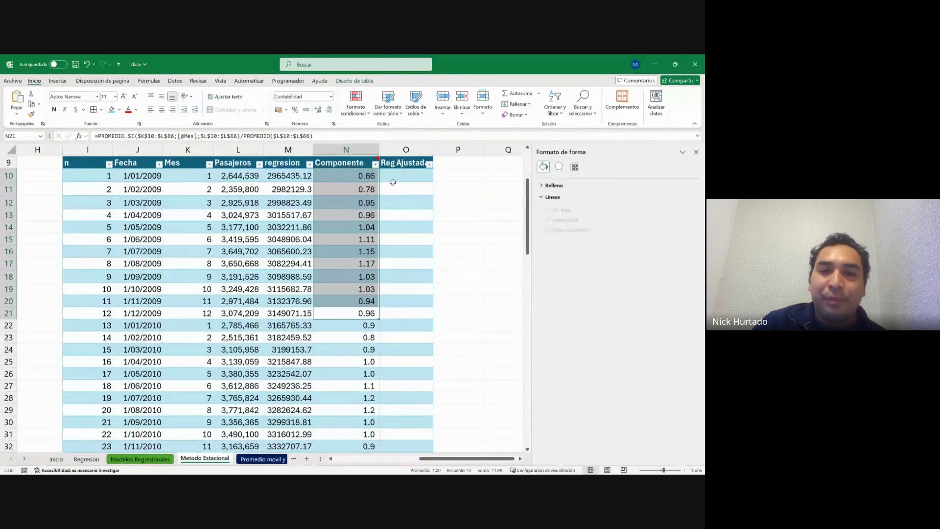
{"action": "scroll", "coordinate": [398, 181], "scroll_direction": "up", "scroll_amount": 2}
{"action": "left_click", "coordinate": [409, 236]}
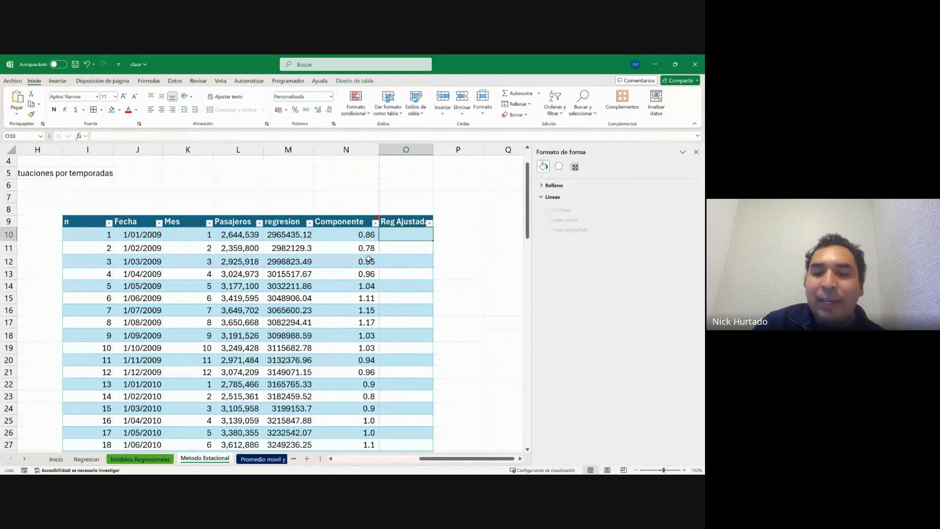
{"action": "type", "text": "="}
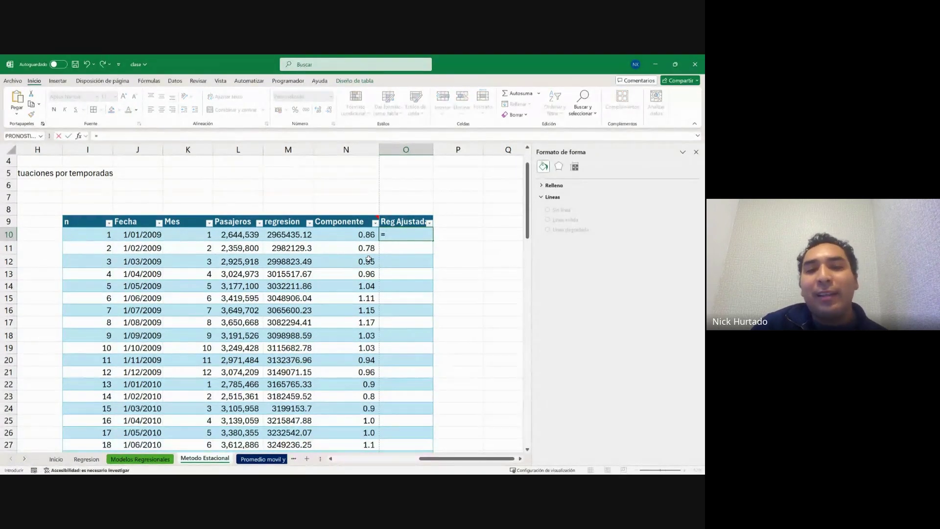
{"action": "left_click", "coordinate": [335, 231]}
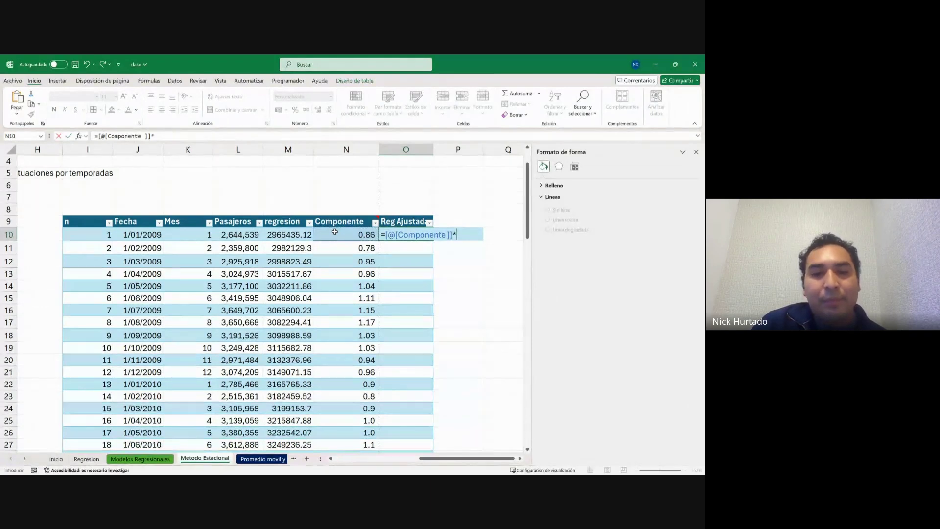
{"action": "left_click", "coordinate": [302, 233]}
{"action": "key", "text": "Return"}
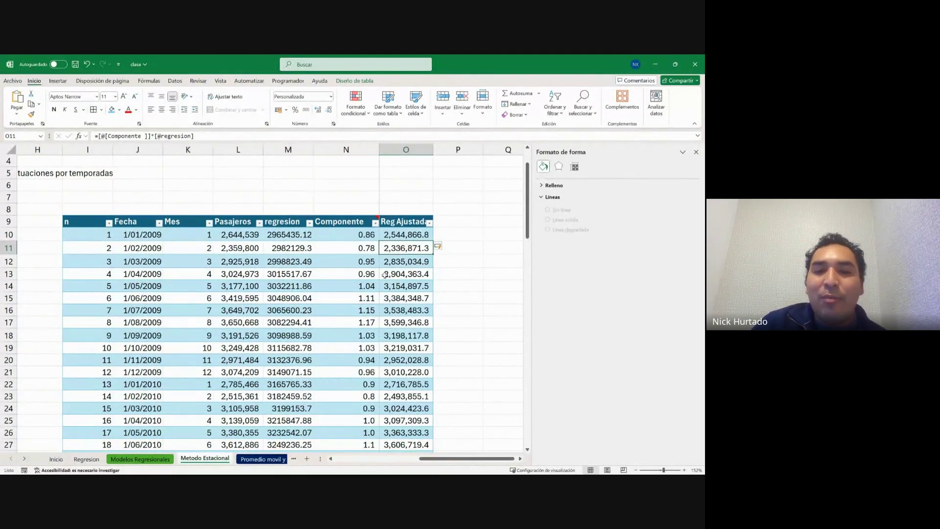
Examine the Reg Ajustada column along the whole table and compare it with the Pasajeros column.
{"action": "scroll", "coordinate": [385, 274], "scroll_direction": "down", "scroll_amount": 5}
{"action": "scroll", "coordinate": [385, 275], "scroll_direction": "up", "scroll_amount": 5}
{"action": "scroll", "coordinate": [385, 275], "scroll_direction": "left", "scroll_amount": 3}
{"action": "scroll", "coordinate": [385, 275], "scroll_direction": "up", "scroll_amount": 1}
{"action": "scroll", "coordinate": [384, 276], "scroll_direction": "right", "scroll_amount": 3}
{"action": "scroll", "coordinate": [385, 276], "scroll_direction": "down", "scroll_amount": 1}
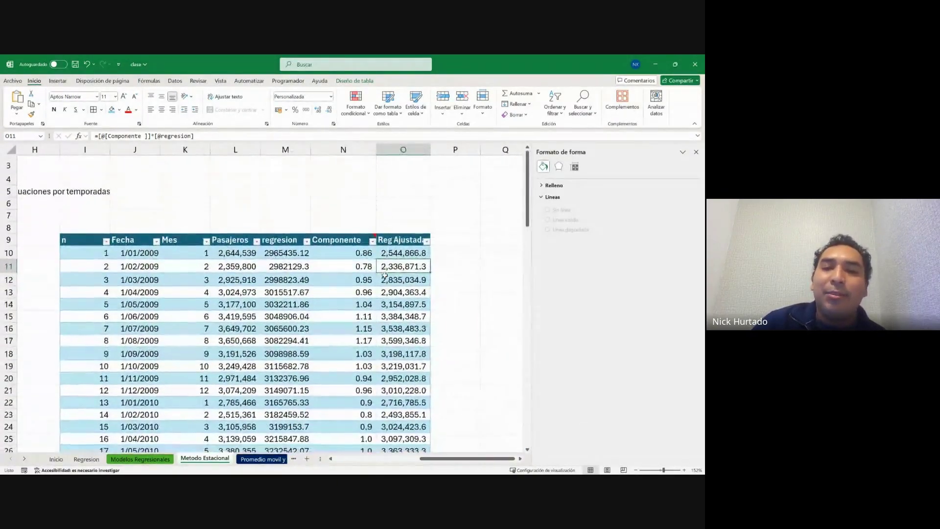
{"action": "scroll", "coordinate": [385, 275], "scroll_direction": "down", "scroll_amount": 2}
{"action": "left_click", "coordinate": [402, 180]}
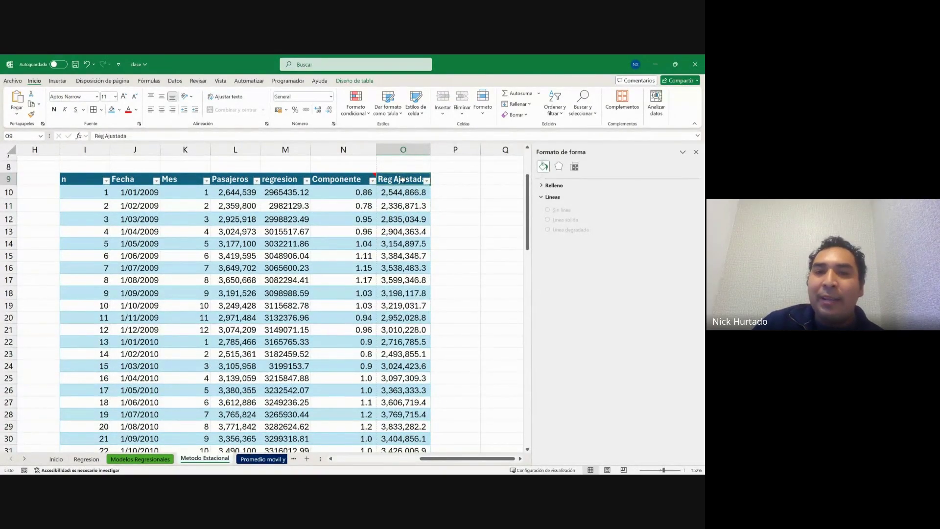
{"action": "key", "text": "ctrl+shift+Down"}
{"action": "scroll", "coordinate": [402, 180], "scroll_direction": "up", "scroll_amount": 15}
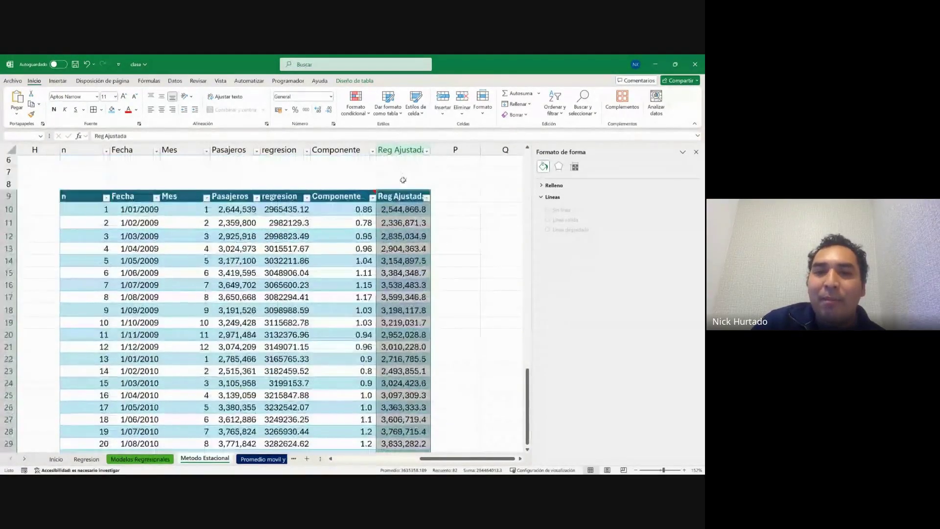
{"action": "scroll", "coordinate": [403, 180], "scroll_direction": "up", "scroll_amount": 2}
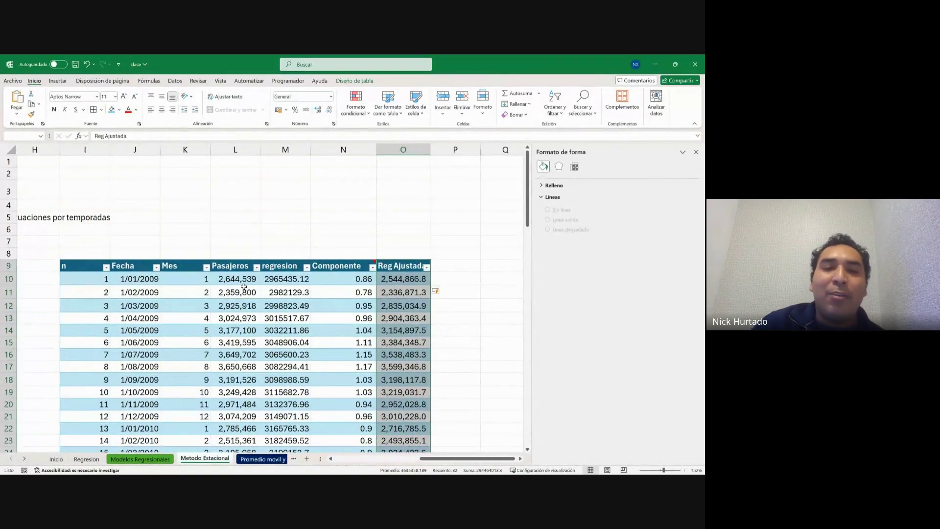
{"action": "scroll", "coordinate": [244, 287], "scroll_direction": "down", "scroll_amount": 20}
{"action": "scroll", "coordinate": [263, 292], "scroll_direction": "down", "scroll_amount": 3}
{"action": "scroll", "coordinate": [260, 279], "scroll_direction": "up", "scroll_amount": 20}
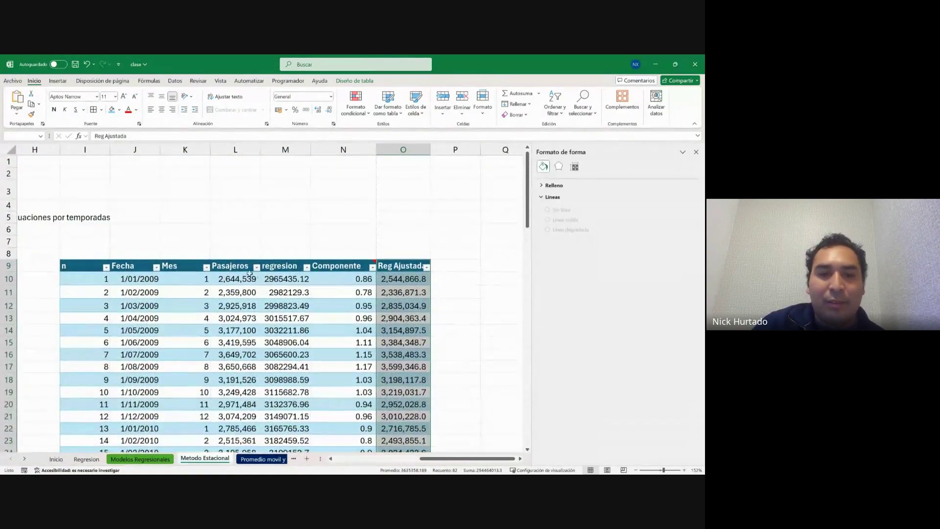
Insert a line chart of the Pasajeros and regresion columns down to row 66 and place it just below the table headers.
{"action": "left_click_drag", "start_coordinate": [240, 268], "coordinate": [292, 308]}
{"action": "key", "text": "ctrl+shift+Down"}
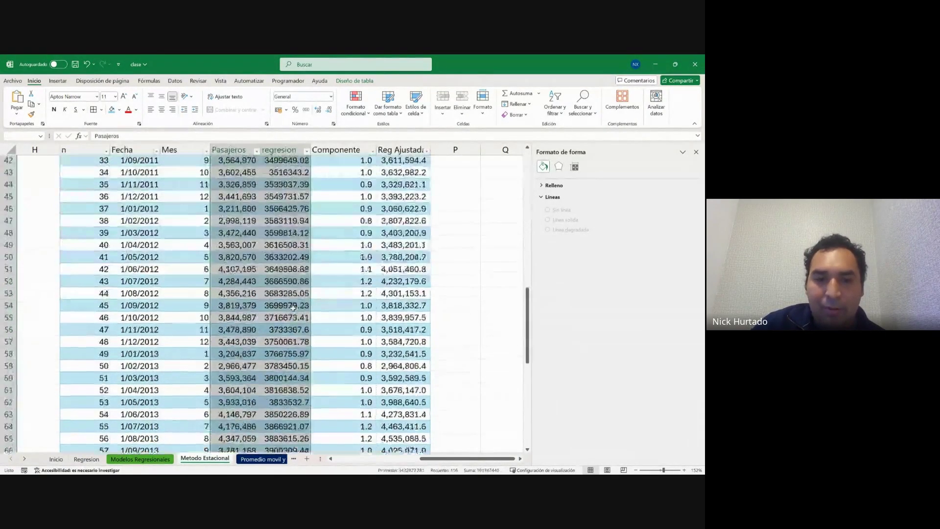
{"action": "scroll", "coordinate": [396, 321], "scroll_direction": "up", "scroll_amount": 1}
{"action": "scroll", "coordinate": [396, 321], "scroll_direction": "up", "scroll_amount": 12}
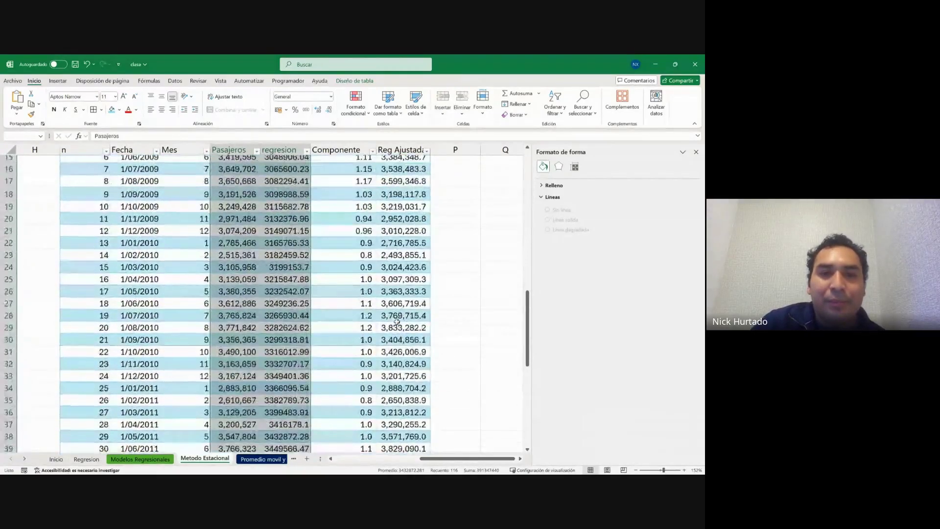
{"action": "left_click", "coordinate": [58, 81]}
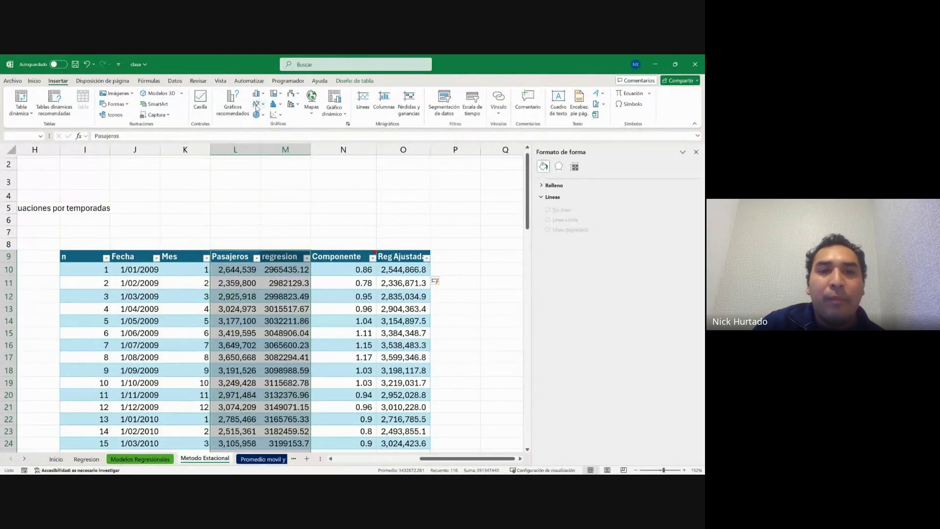
{"action": "left_click", "coordinate": [263, 130]}
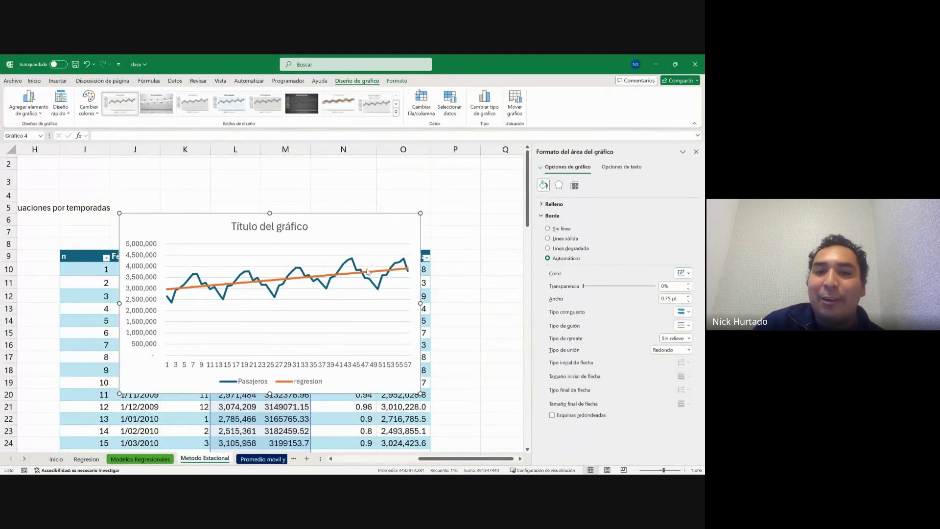
{"action": "left_click_drag", "start_coordinate": [384, 216], "coordinate": [329, 266]}
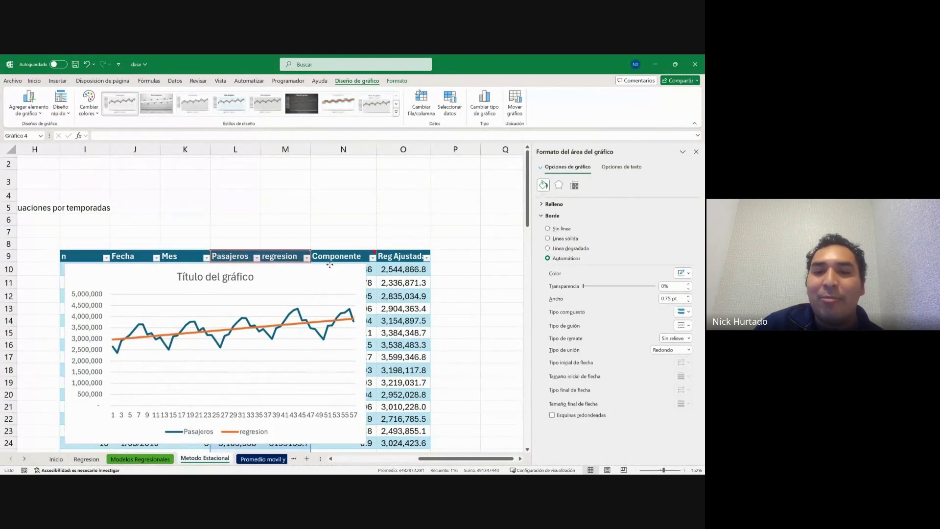
Add a data series named Pronostico Estacional to the chart, taking its values from the Reg Ajustada column starting at O10.
{"action": "left_click", "coordinate": [450, 100]}
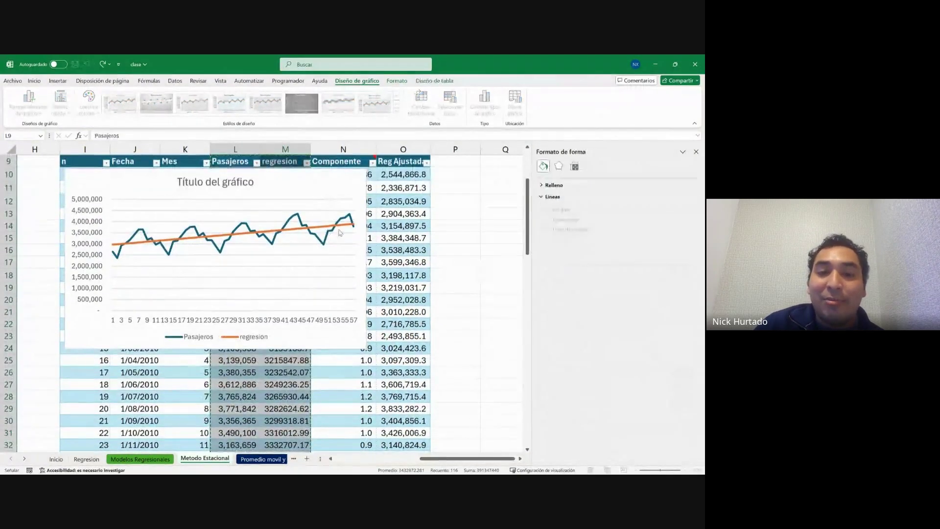
{"action": "left_click", "coordinate": [337, 292]}
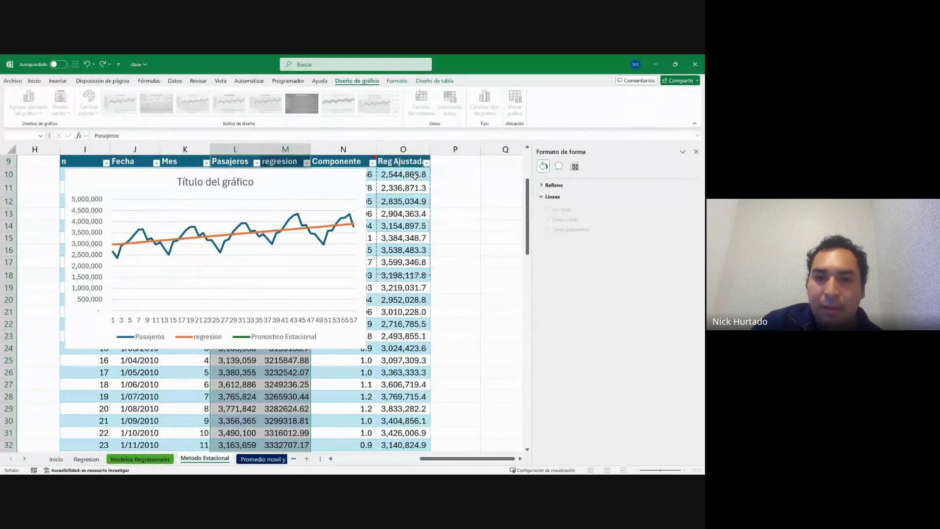
{"action": "scroll", "coordinate": [415, 176], "scroll_direction": "down", "scroll_amount": 4}
{"action": "scroll", "coordinate": [415, 176], "scroll_direction": "down", "scroll_amount": 9}
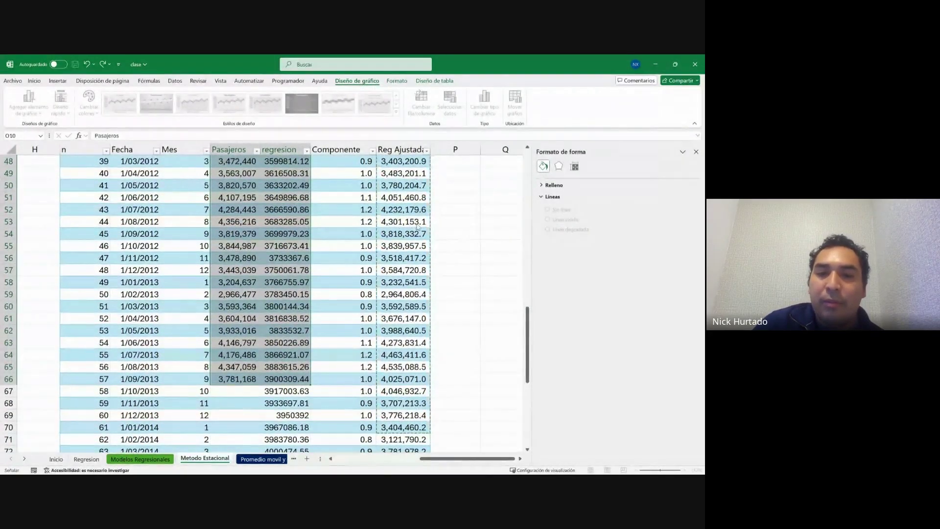
{"action": "key", "text": "Escape"}
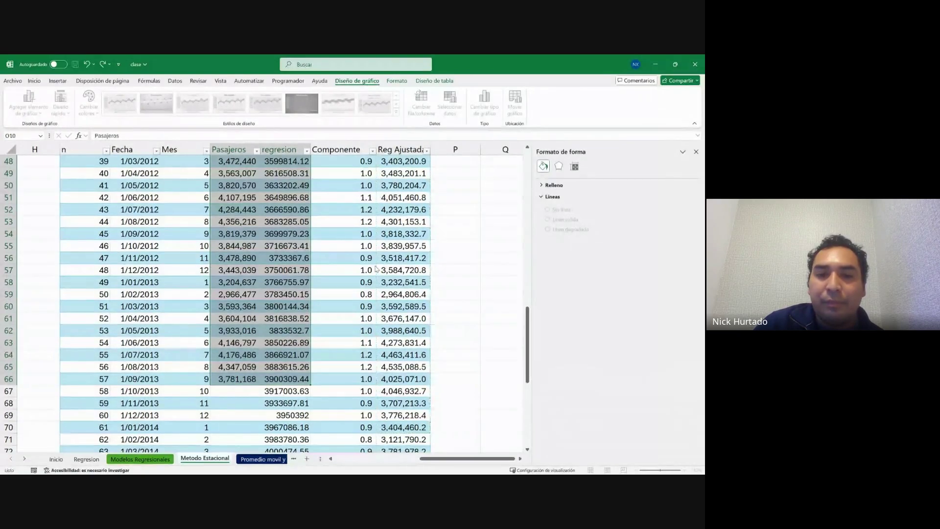
{"action": "left_click", "coordinate": [422, 294]}
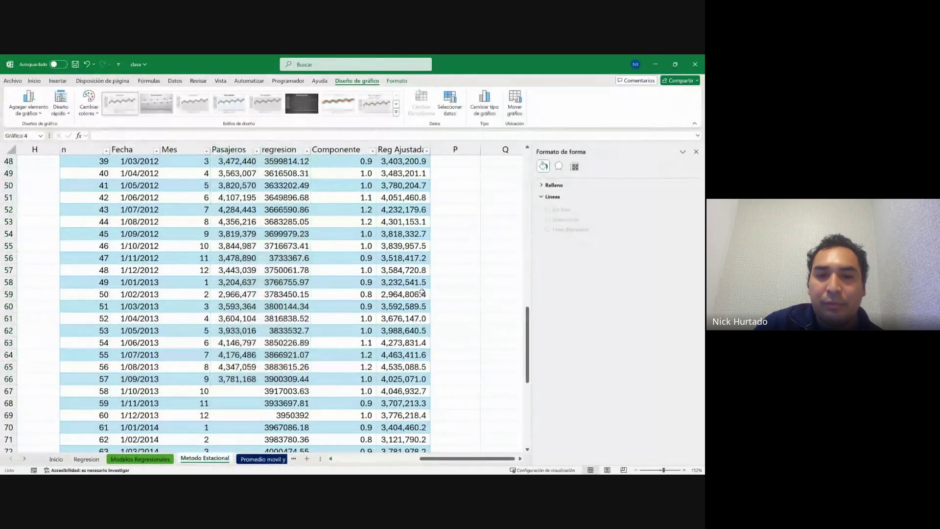
Enlarge the passenger forecast chart to reach column P, and move it slightly lower to uncover the table's first row.
{"action": "scroll", "coordinate": [422, 294], "scroll_direction": "up", "scroll_amount": 14}
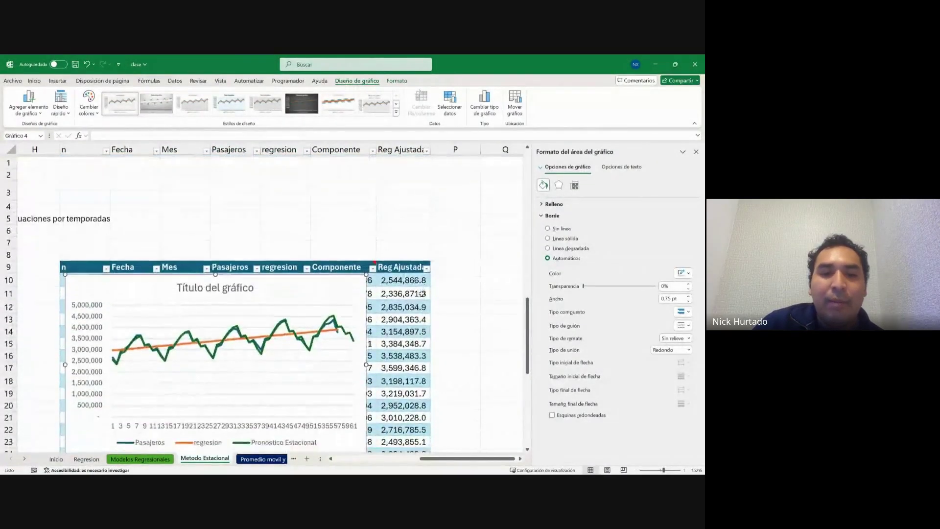
{"action": "left_click", "coordinate": [349, 313]}
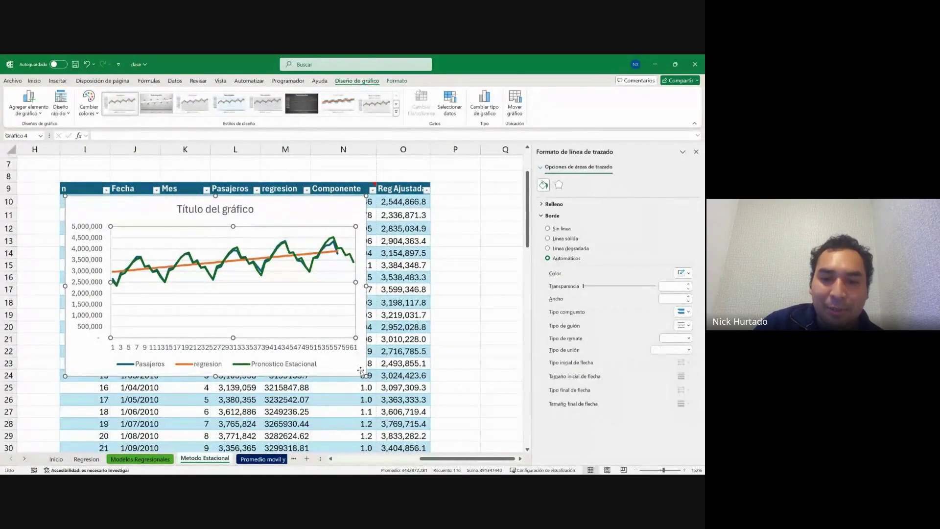
{"action": "left_click_drag", "start_coordinate": [366, 376], "coordinate": [497, 406]}
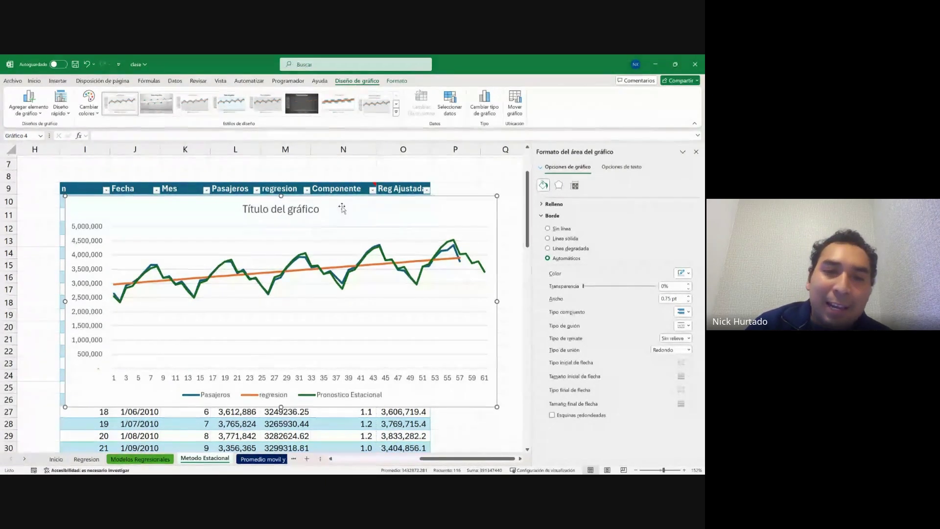
{"action": "left_click_drag", "start_coordinate": [361, 200], "coordinate": [374, 218]}
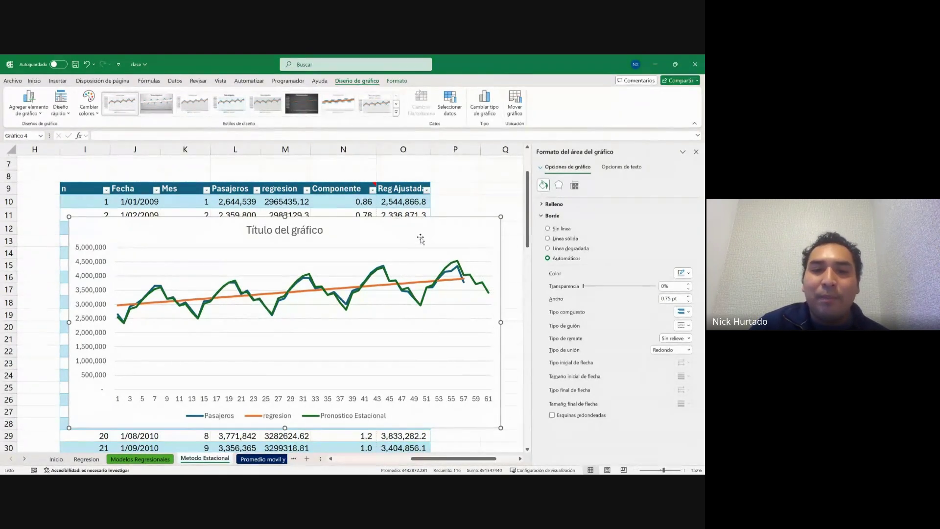
{"action": "scroll", "coordinate": [420, 239], "scroll_direction": "down", "scroll_amount": 2}
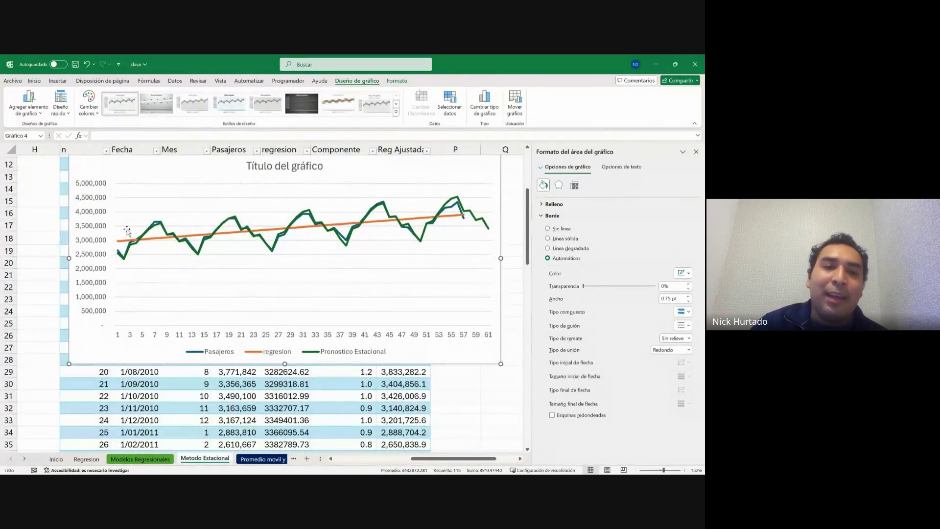
{"action": "scroll", "coordinate": [126, 230], "scroll_direction": "up", "scroll_amount": 2}
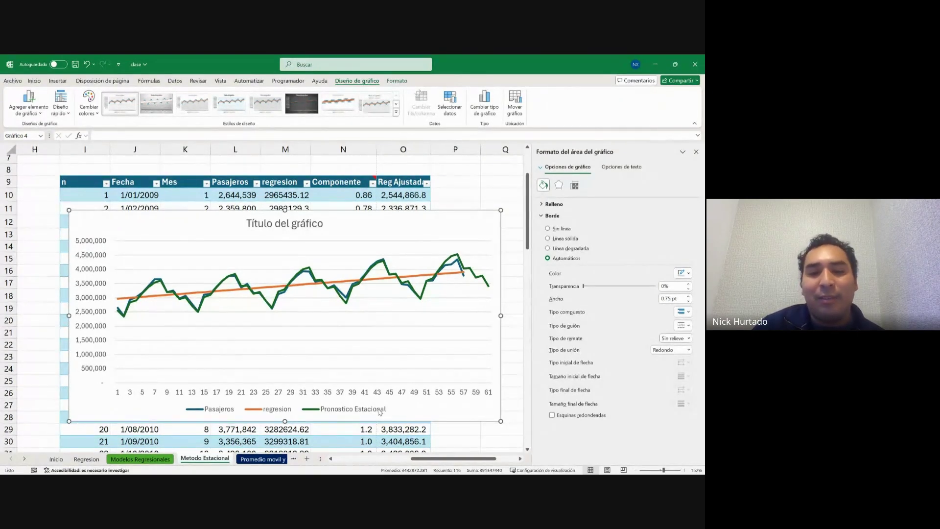
Move the chart beneath the Valores de la Regresión Lineal values, beside the original passenger table.
{"action": "scroll", "coordinate": [477, 234], "scroll_direction": "down", "scroll_amount": 3}
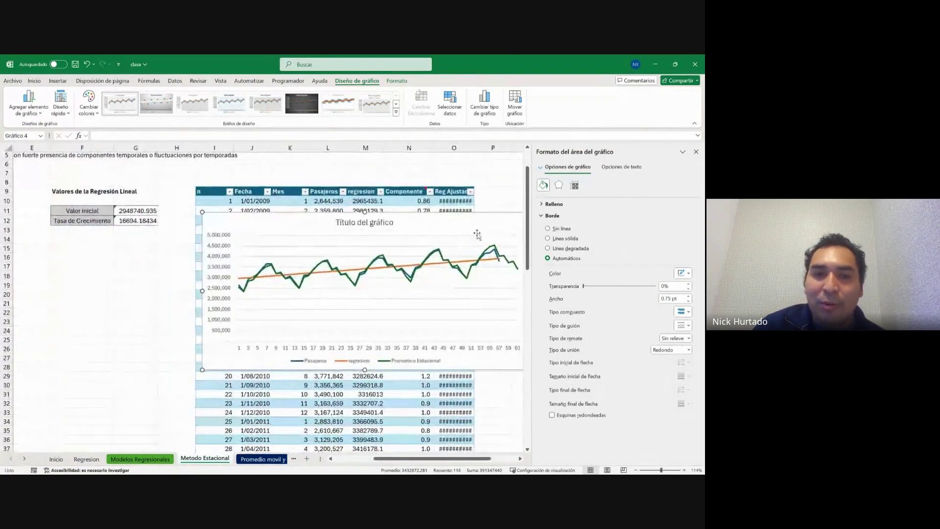
{"action": "scroll", "coordinate": [477, 234], "scroll_direction": "down", "scroll_amount": 2}
{"action": "left_click_drag", "start_coordinate": [420, 224], "coordinate": [335, 279]}
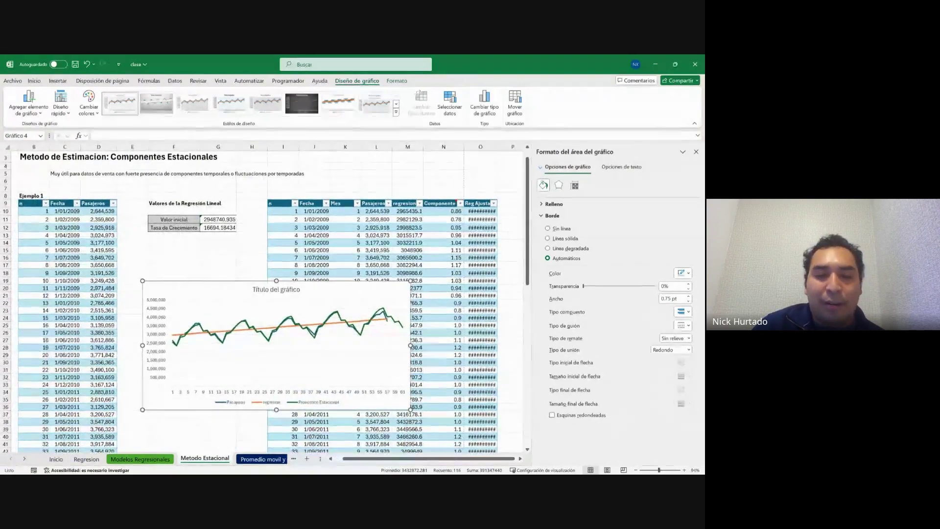
Open the Promedio movil y suavizacion sheet with its sales table in readable size.
{"action": "left_click", "coordinate": [272, 460]}
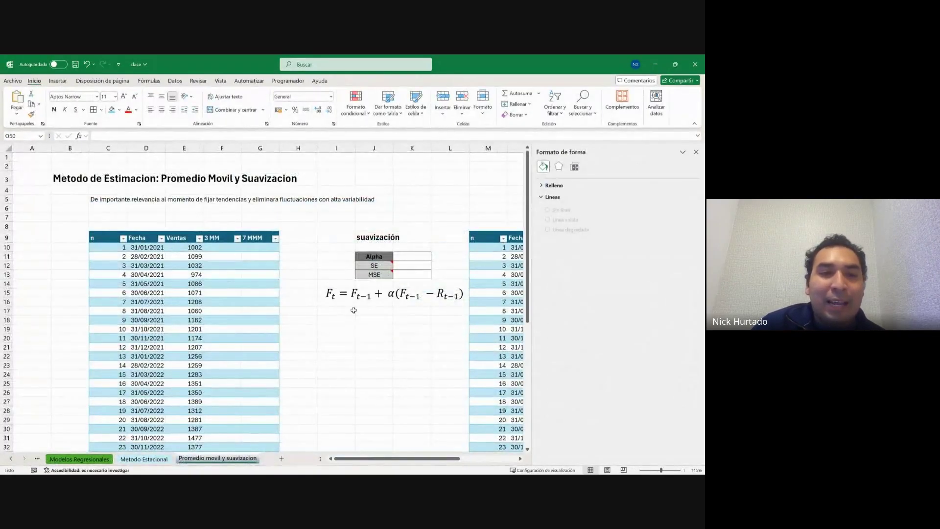
{"action": "scroll", "coordinate": [353, 310], "scroll_direction": "up", "scroll_amount": 3, "text": "ctrl"}
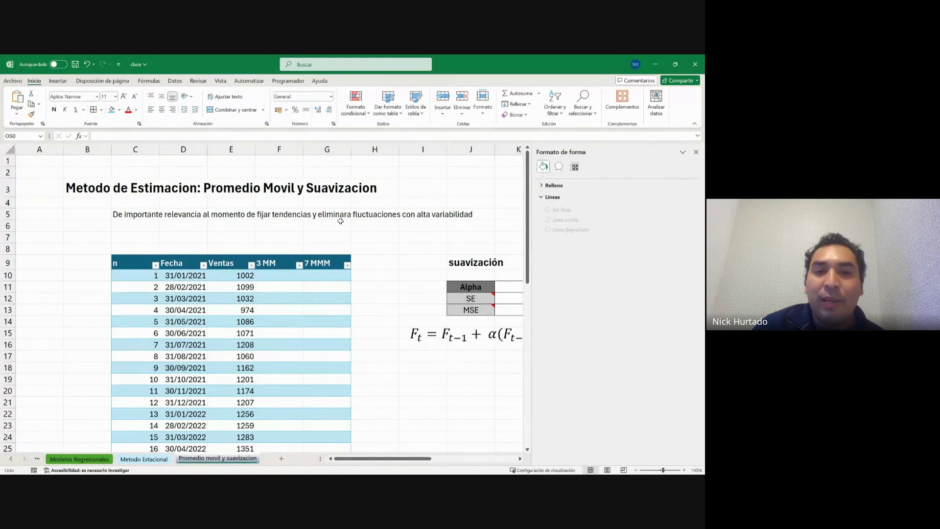
{"action": "scroll", "coordinate": [374, 226], "scroll_direction": "right", "scroll_amount": 1}
{"action": "scroll", "coordinate": [374, 226], "scroll_direction": "left", "scroll_amount": 1}
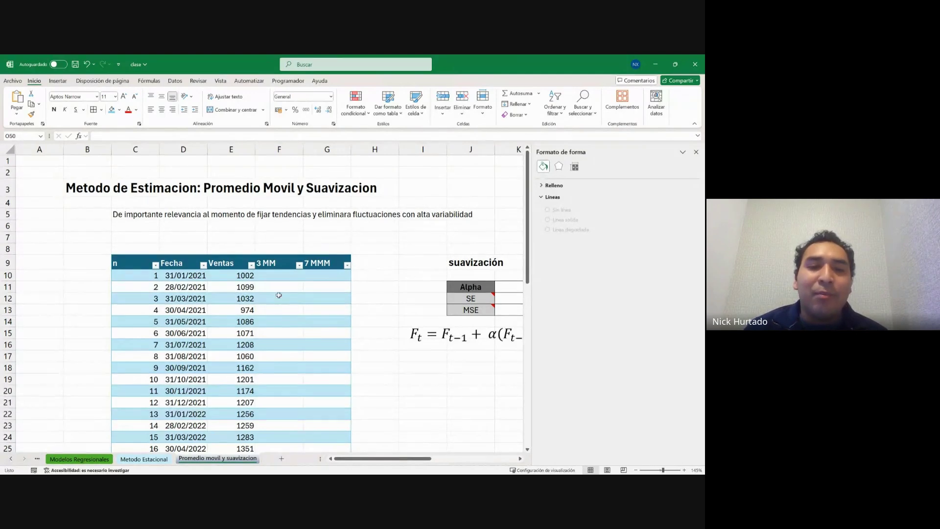
Fill the 3 MM column using =PROMEDIO(E10:E12) in F12, and clear the incomplete averages in F10:F11.
{"action": "left_click", "coordinate": [279, 296]}
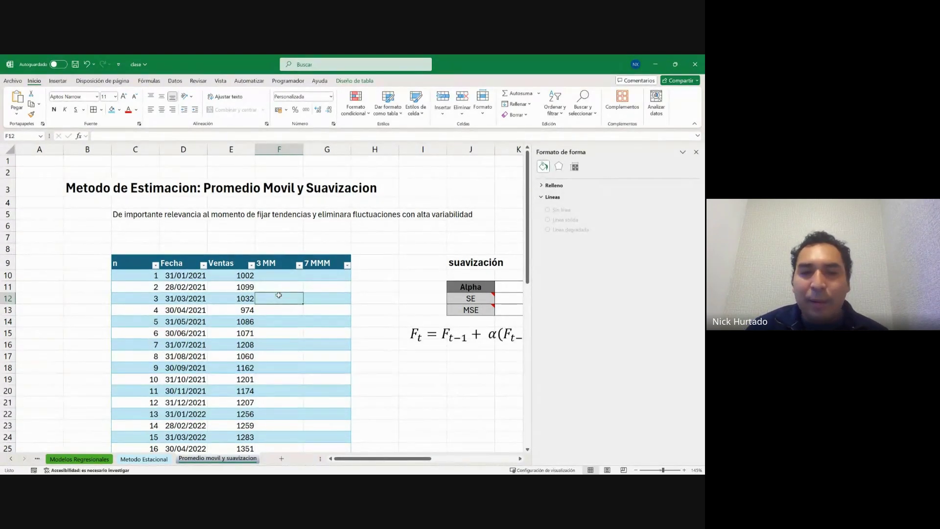
{"action": "type", "text": "=prome"}
{"action": "key", "text": "Tab"}
{"action": "left_click_drag", "start_coordinate": [245, 297], "coordinate": [244, 277]}
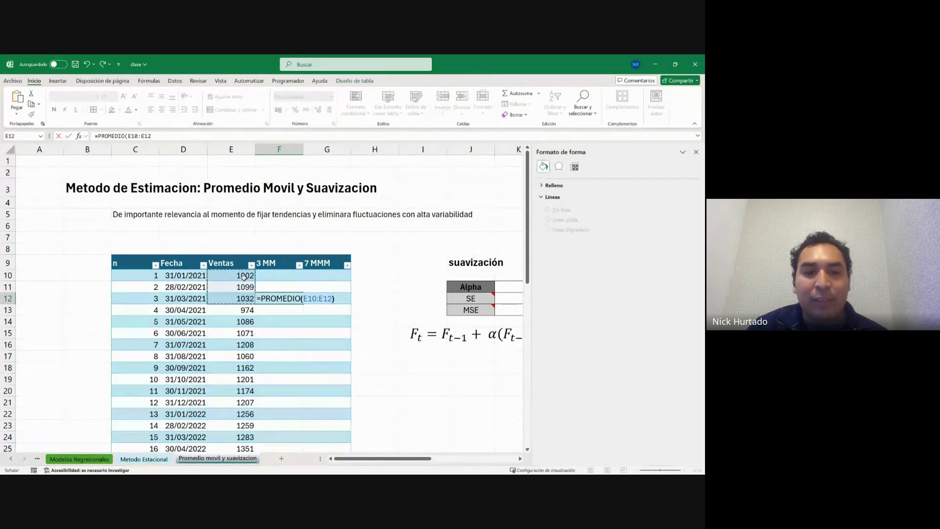
{"action": "key", "text": "Return"}
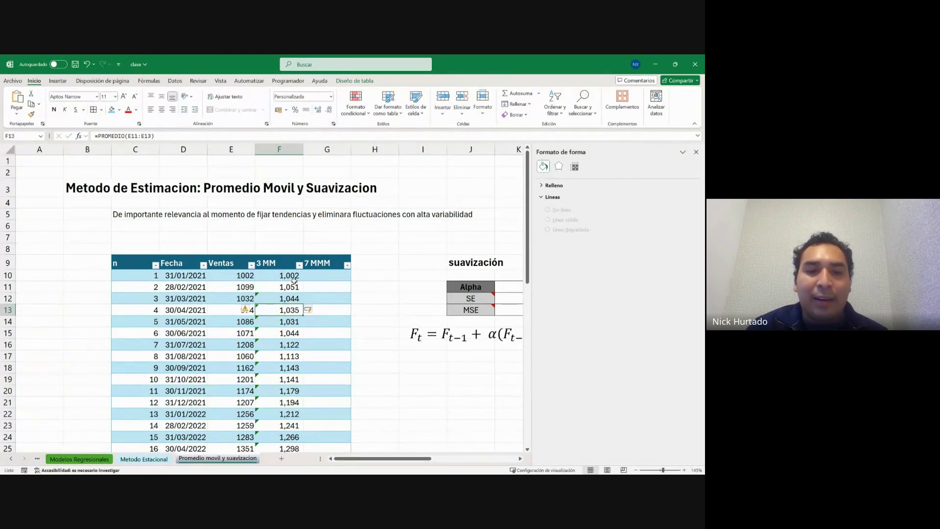
{"action": "left_click_drag", "start_coordinate": [293, 275], "coordinate": [290, 284]}
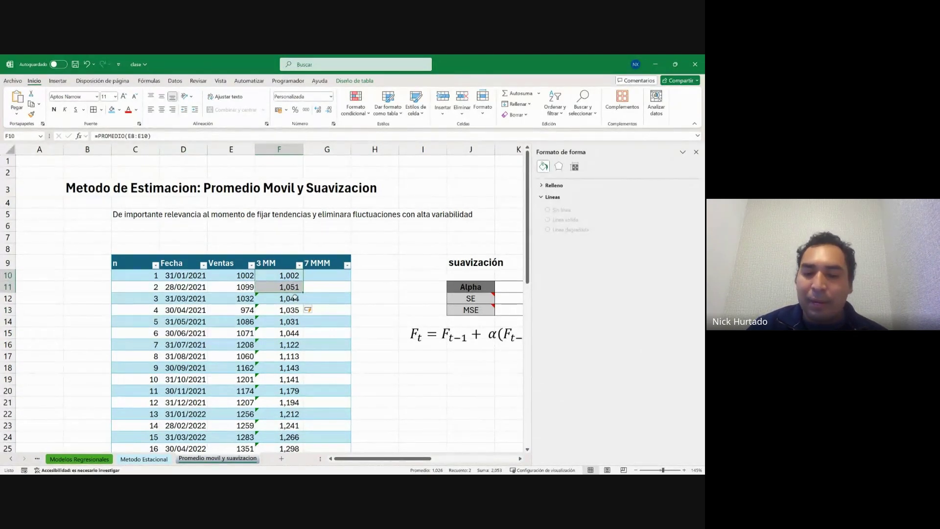
{"action": "key", "text": "Delete"}
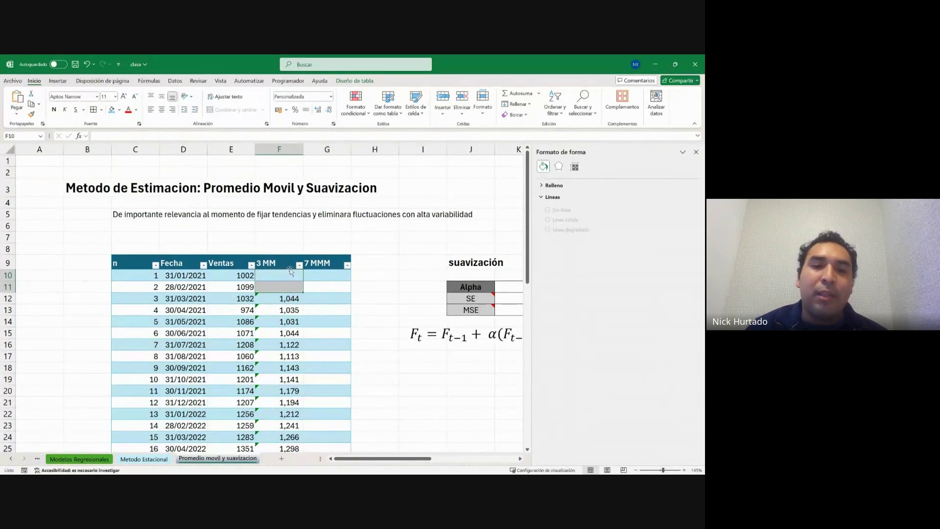
Examine the three-month ranges referenced by the 3 MM formulas in cells F12 to F15.
{"action": "left_click", "coordinate": [292, 300]}
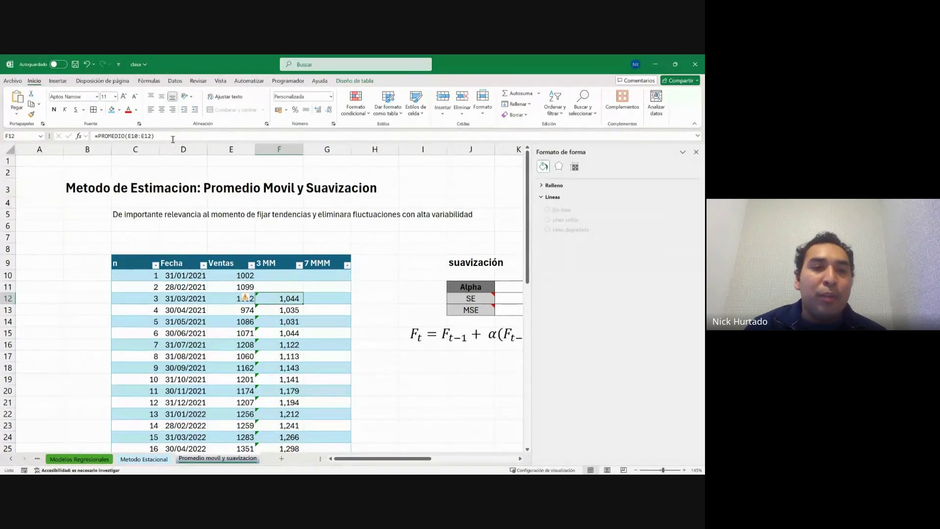
{"action": "scroll", "coordinate": [304, 315], "scroll_direction": "down", "scroll_amount": 2}
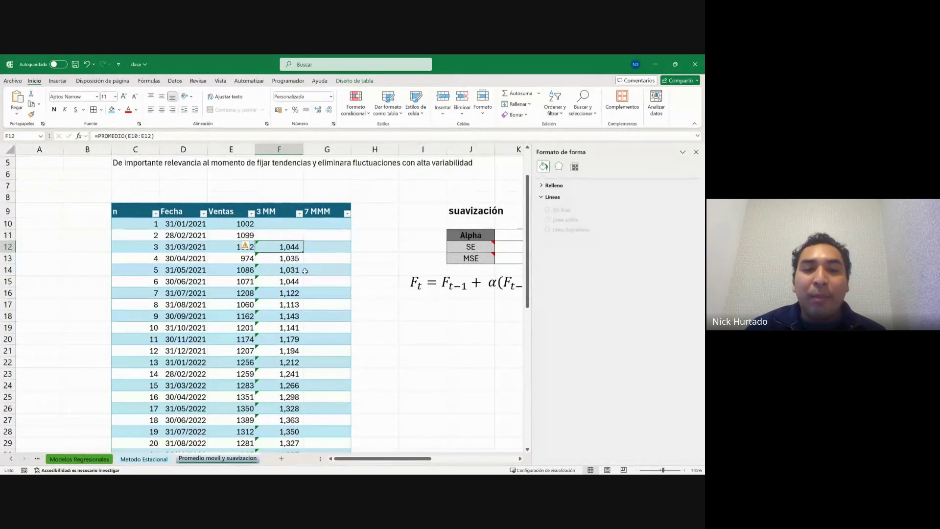
{"action": "left_click", "coordinate": [294, 258]}
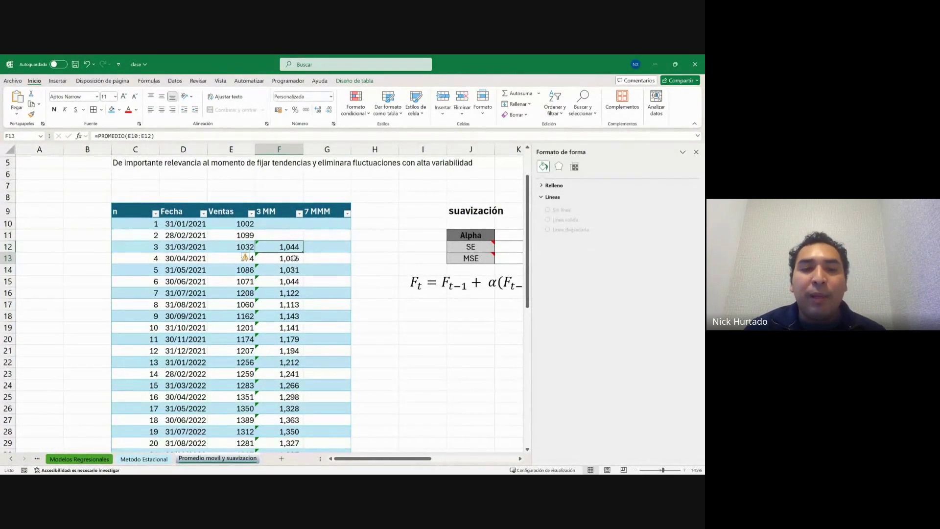
{"action": "left_click", "coordinate": [166, 136]}
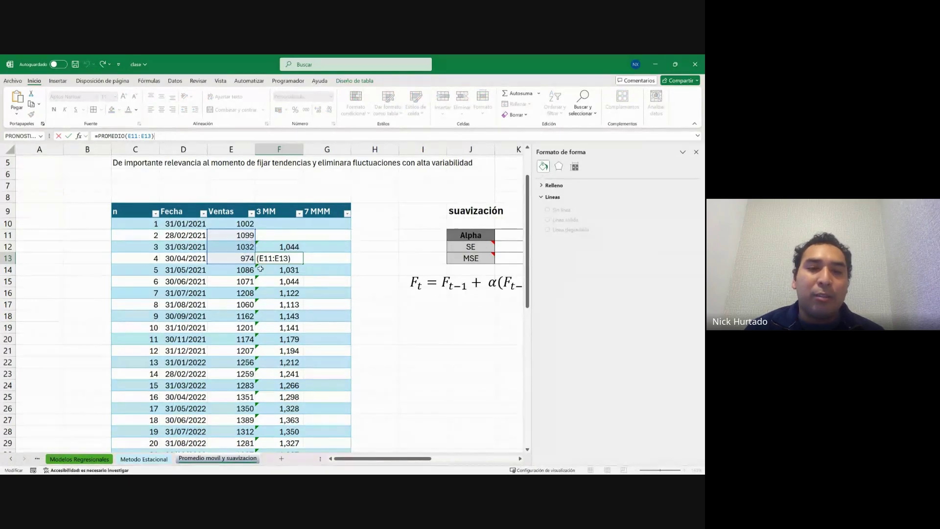
{"action": "scroll", "coordinate": [283, 284], "scroll_direction": "down", "scroll_amount": 1}
{"action": "key", "text": "Return"}
{"action": "left_click", "coordinate": [170, 136]}
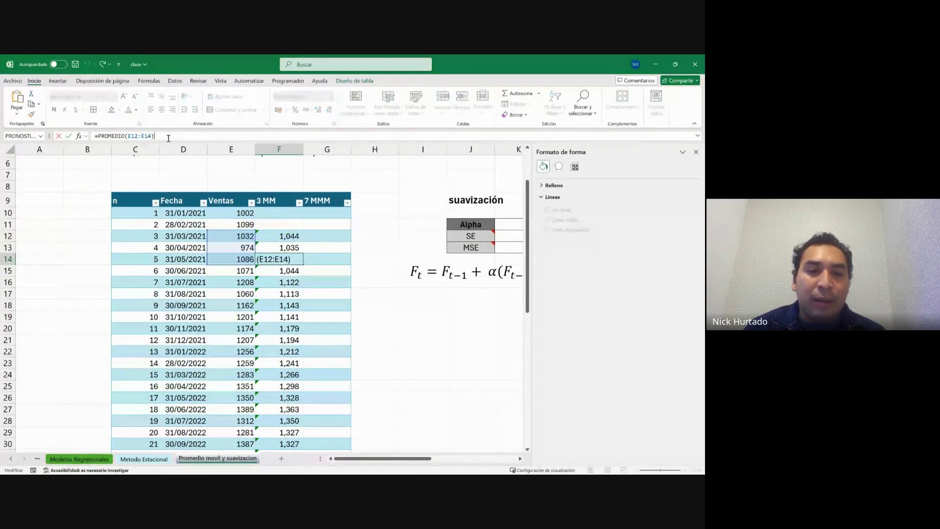
{"action": "scroll", "coordinate": [291, 242], "scroll_direction": "down", "scroll_amount": 3}
{"action": "key", "text": "Return"}
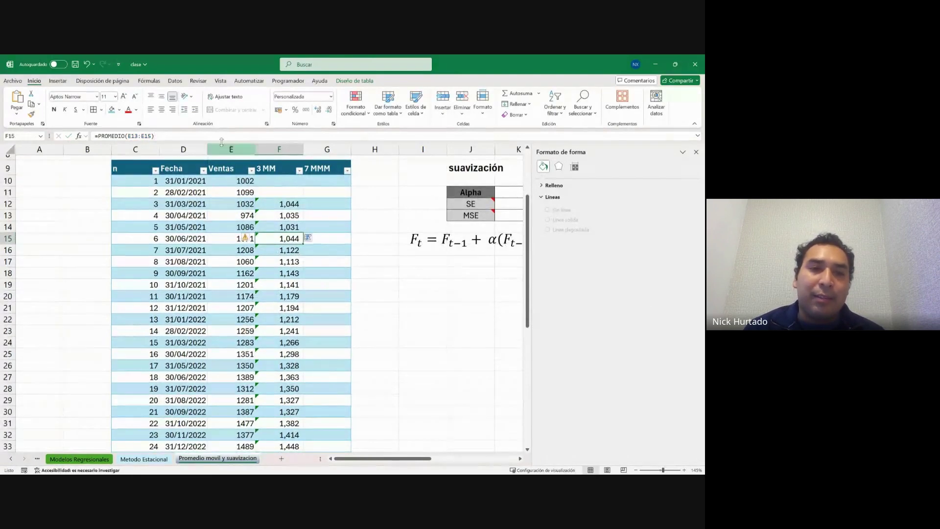
{"action": "double_click", "coordinate": [291, 238]}
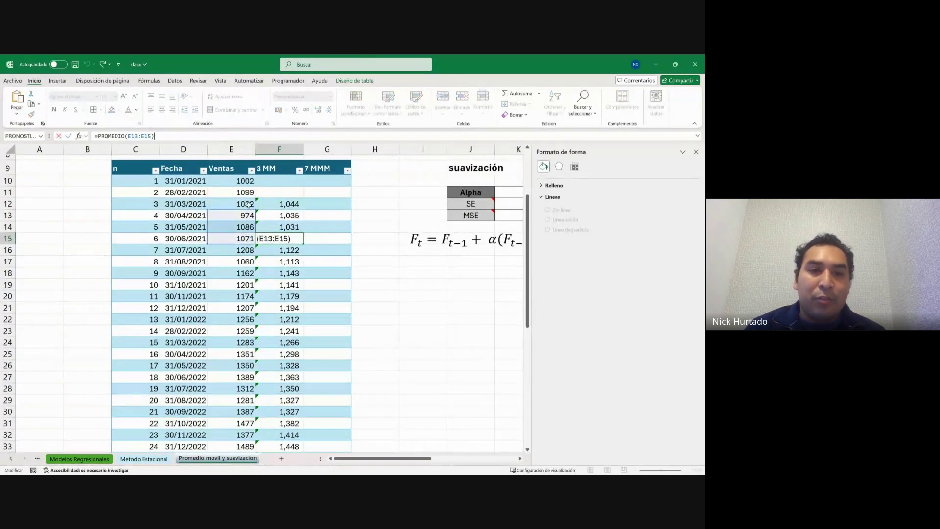
Insert a line chart of the Ventas and 3 MM columns down to row 45 and enlarge it to reach column J.
{"action": "left_click", "coordinate": [236, 177]}
{"action": "key", "text": "Up"}
{"action": "key", "text": "shift+Right"}
{"action": "key", "text": "ctrl+shift+Down"}
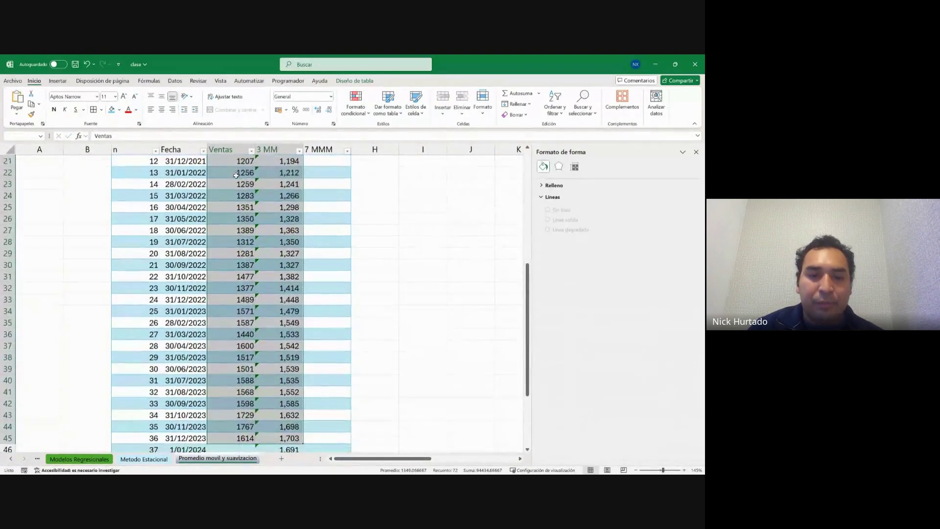
{"action": "scroll", "coordinate": [284, 250], "scroll_direction": "down", "scroll_amount": 3}
{"action": "scroll", "coordinate": [283, 250], "scroll_direction": "up", "scroll_amount": 10}
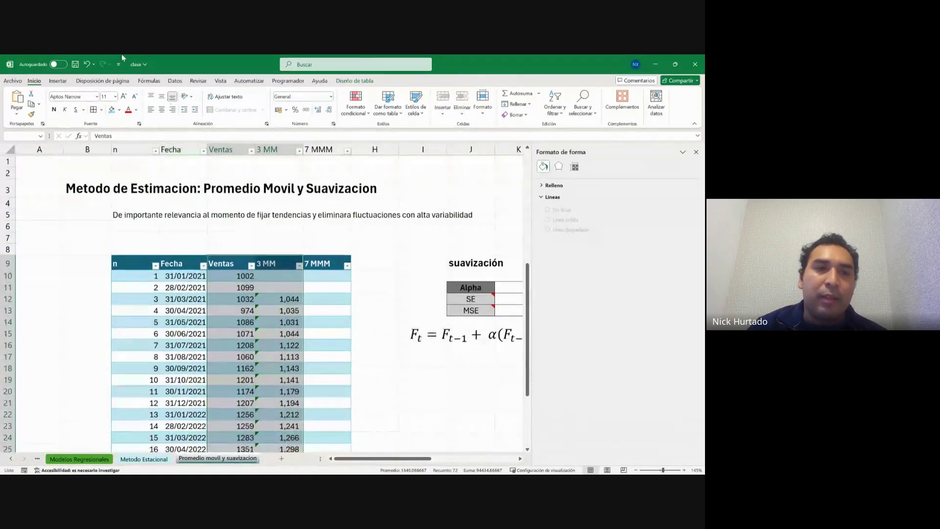
{"action": "left_click", "coordinate": [60, 82]}
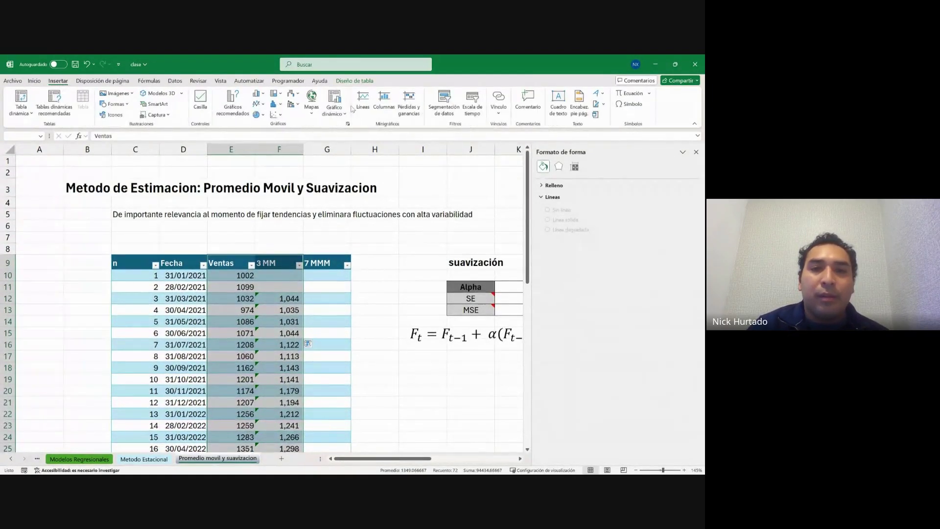
{"action": "left_click", "coordinate": [254, 105]}
{"action": "left_click", "coordinate": [264, 130]}
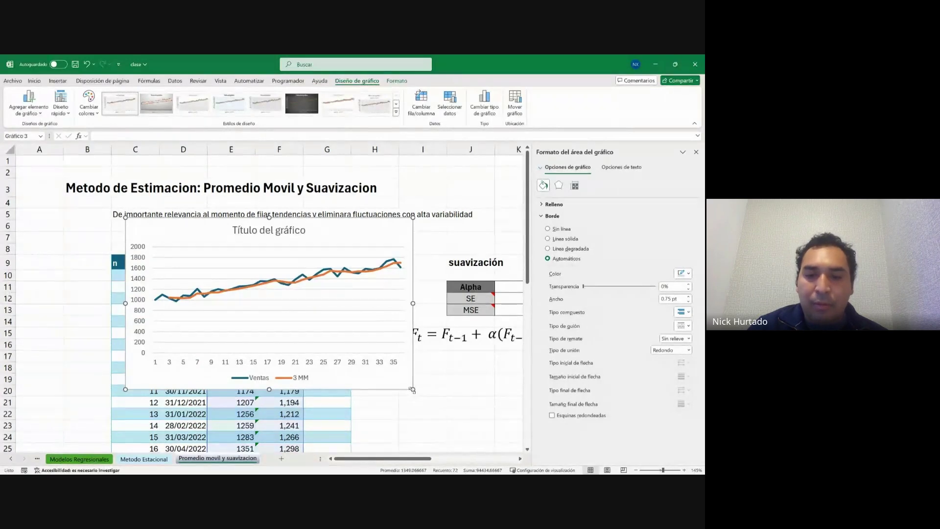
{"action": "left_click_drag", "start_coordinate": [413, 389], "coordinate": [501, 428]}
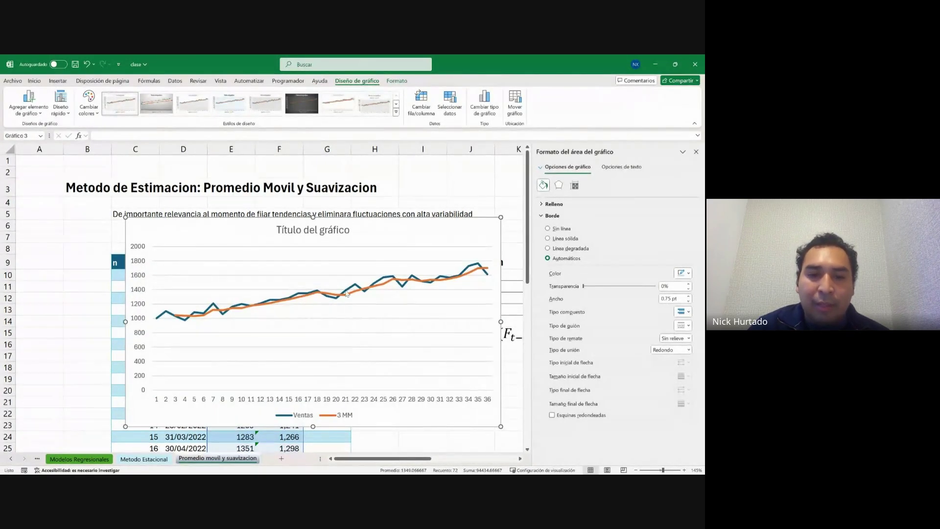
Compare the Ventas and 3 MM lines up close along the chart, and delete the chart.
{"action": "scroll", "coordinate": [347, 294], "scroll_direction": "up", "scroll_amount": 3}
{"action": "scroll", "coordinate": [346, 294], "scroll_direction": "up", "scroll_amount": 5}
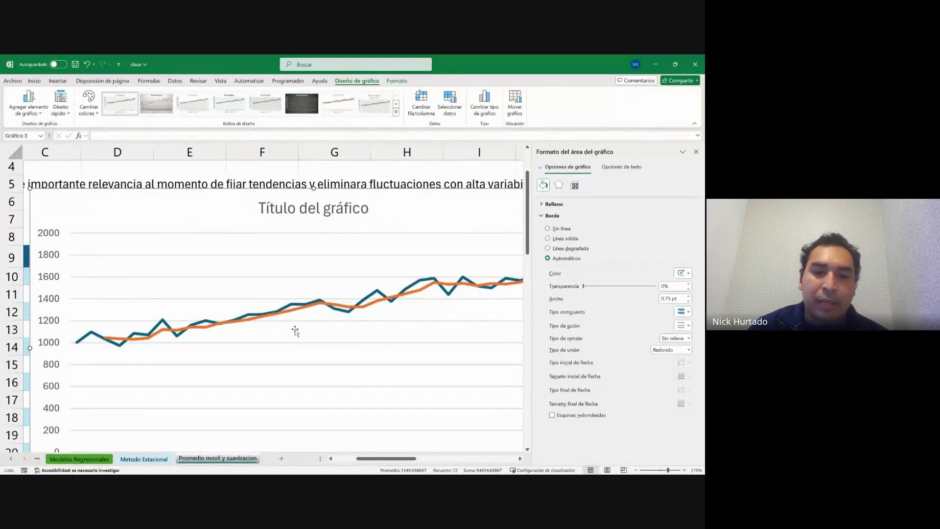
{"action": "scroll", "coordinate": [373, 332], "scroll_direction": "right", "scroll_amount": 5}
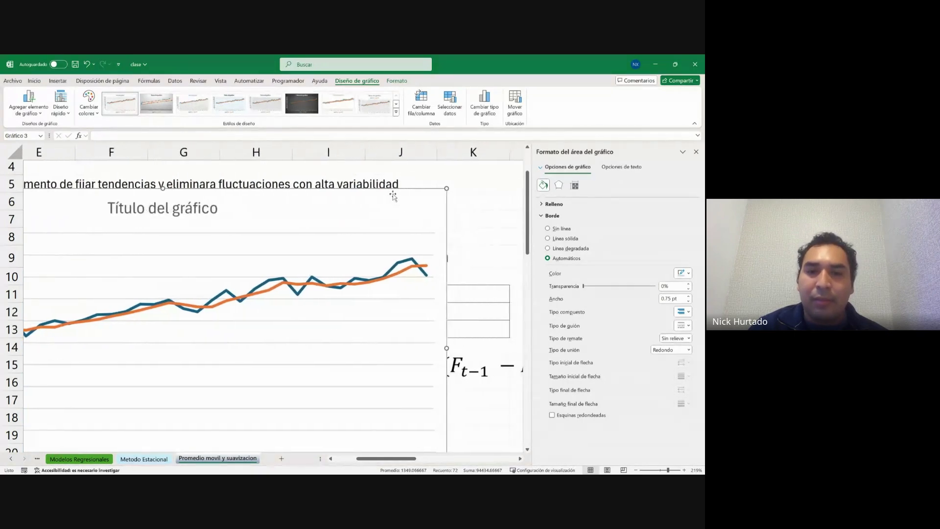
{"action": "left_click_drag", "start_coordinate": [402, 191], "coordinate": [425, 258]}
{"action": "key", "text": "Delete"}
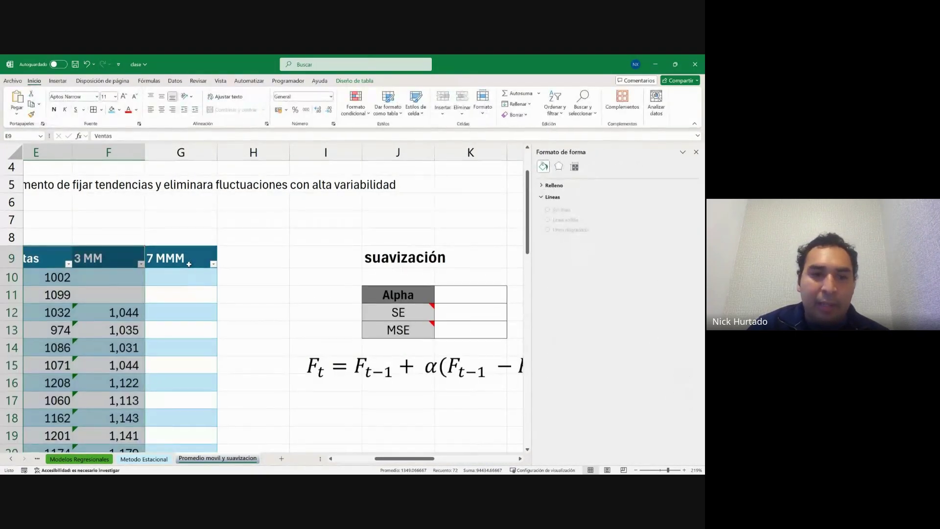
Fill the 7 MMM column with seven-month moving averages, using =PROMEDIO(E10:E16) in G16.
{"action": "scroll", "coordinate": [188, 263], "scroll_direction": "left", "scroll_amount": 2}
{"action": "scroll", "coordinate": [188, 264], "scroll_direction": "down", "scroll_amount": 2}
{"action": "left_click", "coordinate": [189, 267]}
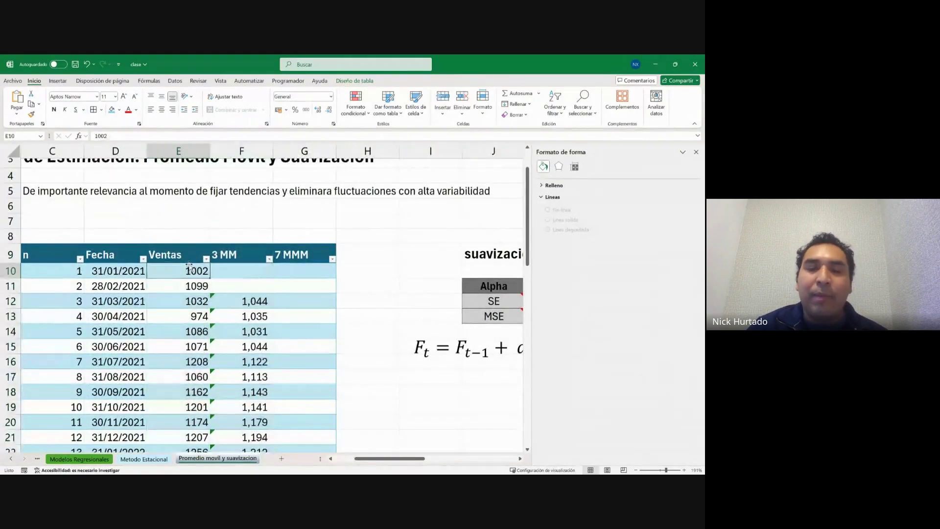
{"action": "left_click", "coordinate": [293, 330]}
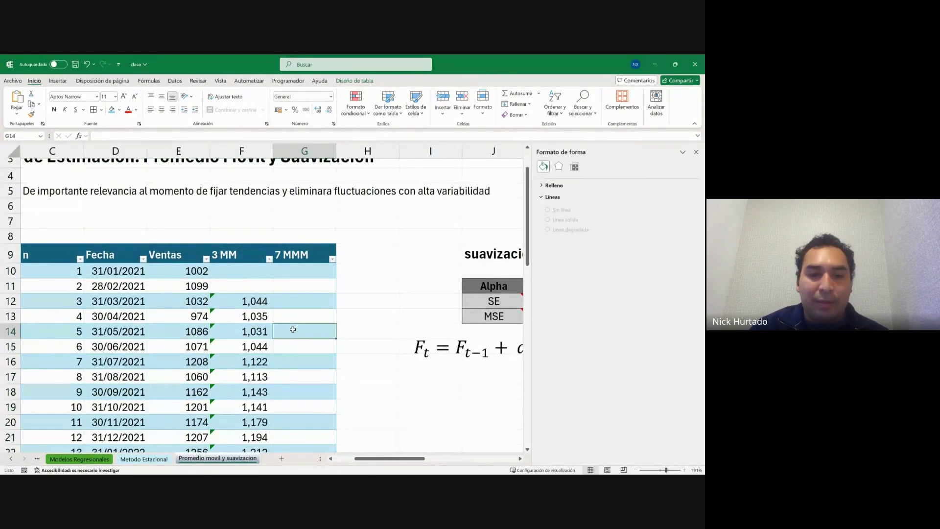
{"action": "left_click", "coordinate": [297, 348]}
{"action": "left_click", "coordinate": [291, 360]}
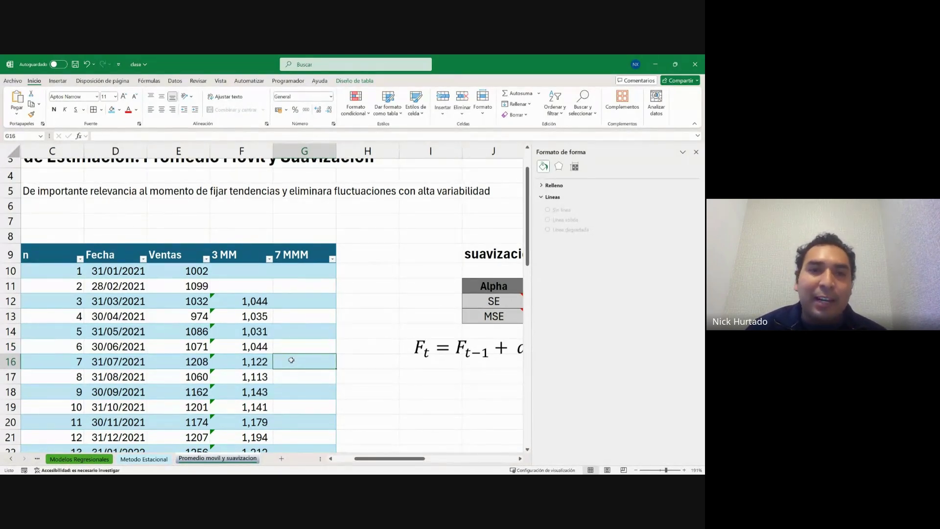
{"action": "type", "text": "="}
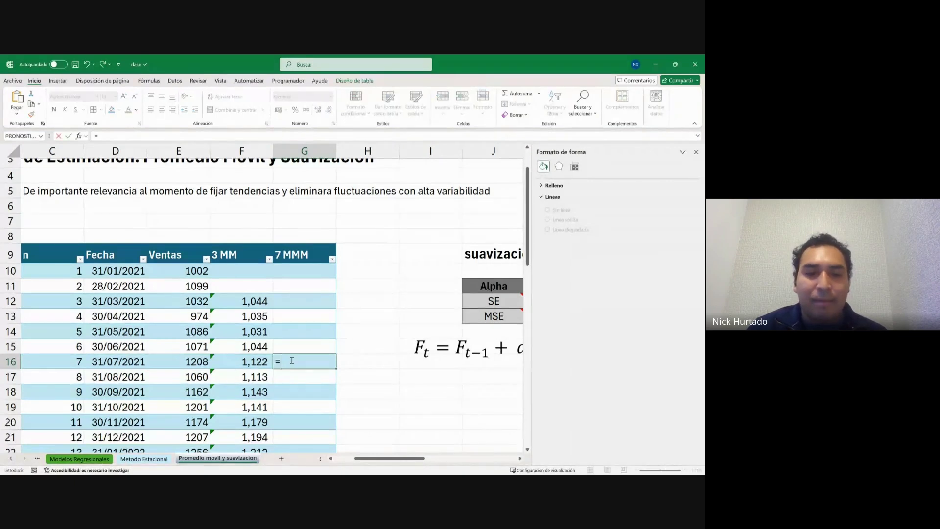
{"action": "type", "text": "pro"}
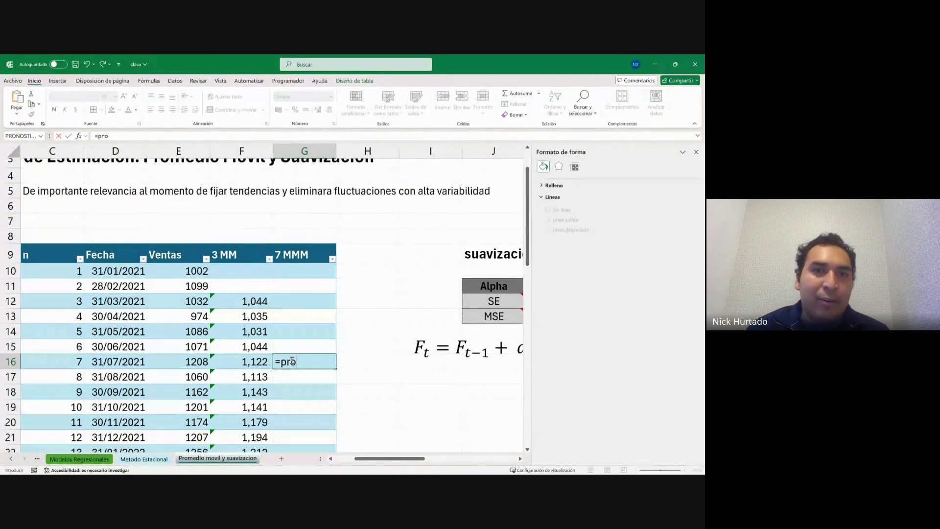
{"action": "type", "text": "m"}
{"action": "key", "text": "Tab"}
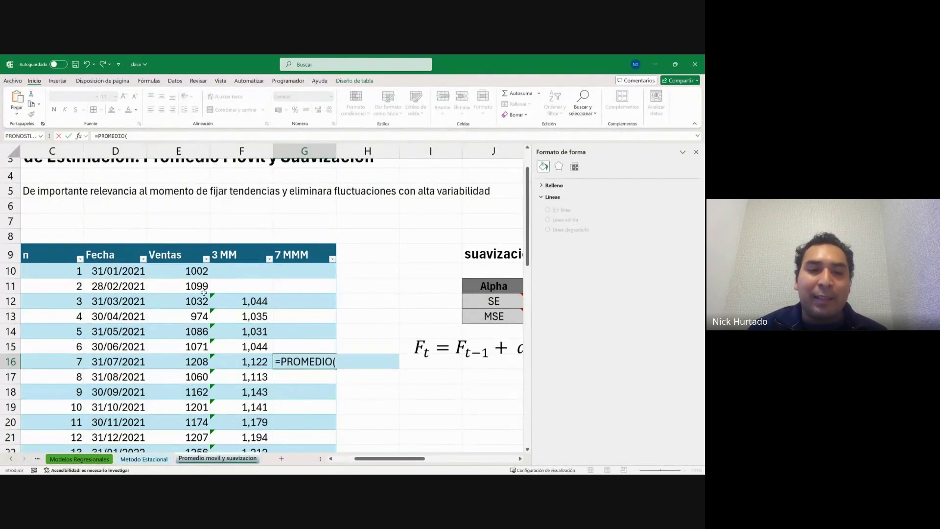
{"action": "left_click_drag", "start_coordinate": [195, 359], "coordinate": [186, 271]}
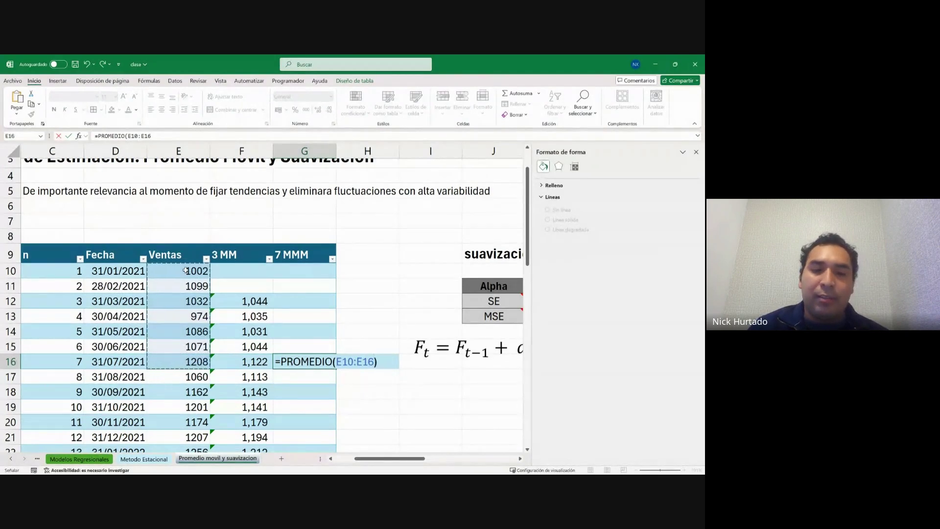
{"action": "key", "text": "Return"}
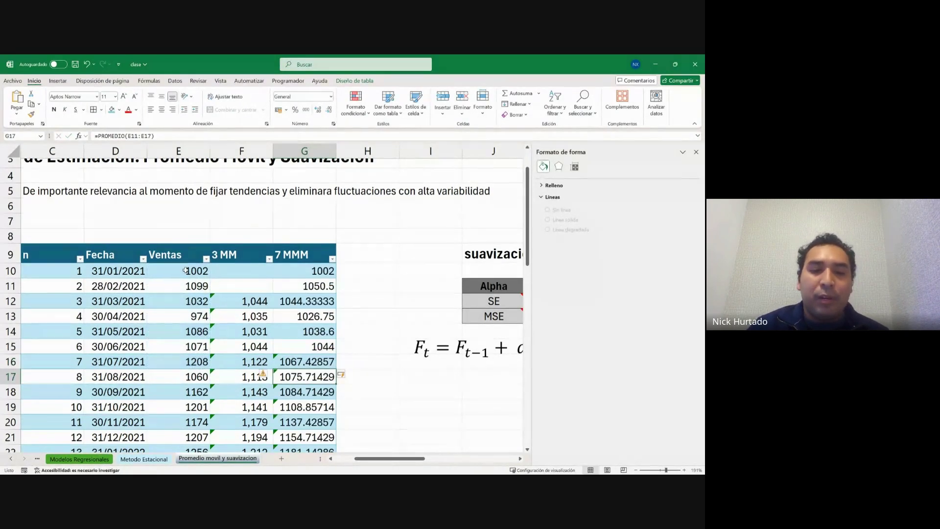
Clear the incomplete seven-month averages in G10:G15.
{"action": "left_click", "coordinate": [317, 349]}
{"action": "left_click_drag", "start_coordinate": [317, 345], "coordinate": [315, 274]}
{"action": "key", "text": "Delete"}
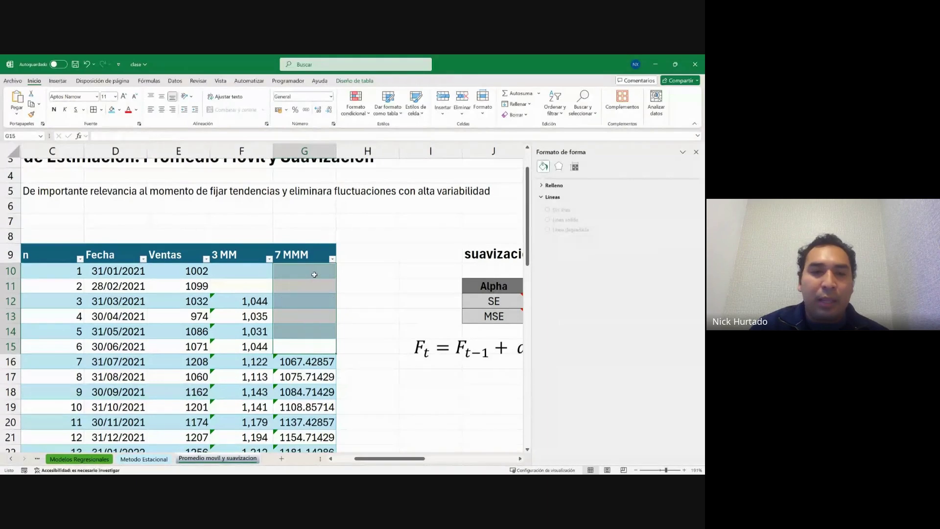
Insert a line chart of the Ventas, 3 MM and 7 MMM columns down to row 45 and enlarge it to reach column J.
{"action": "left_click", "coordinate": [184, 240]}
{"action": "left_click", "coordinate": [180, 262]}
{"action": "key", "text": "ctrl+shift+Right"}
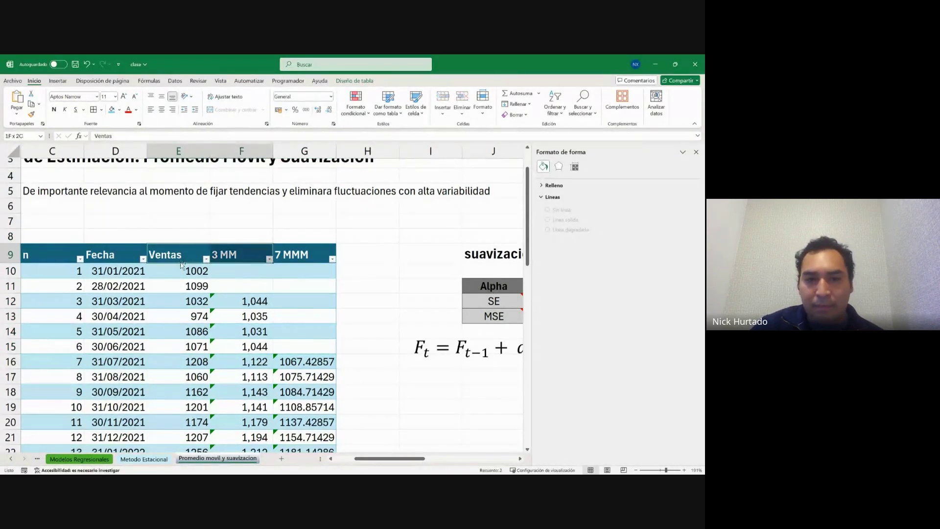
{"action": "key", "text": "ctrl+shift+Down"}
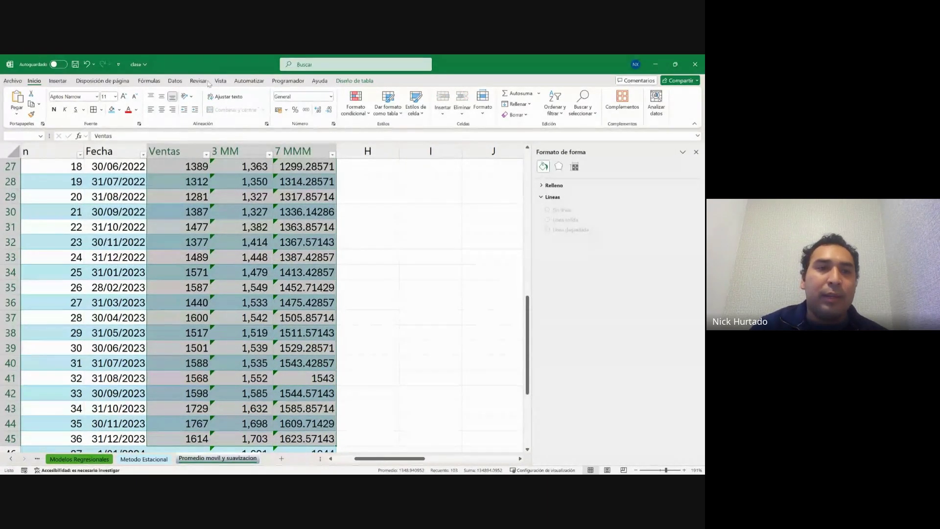
{"action": "left_click", "coordinate": [55, 82]}
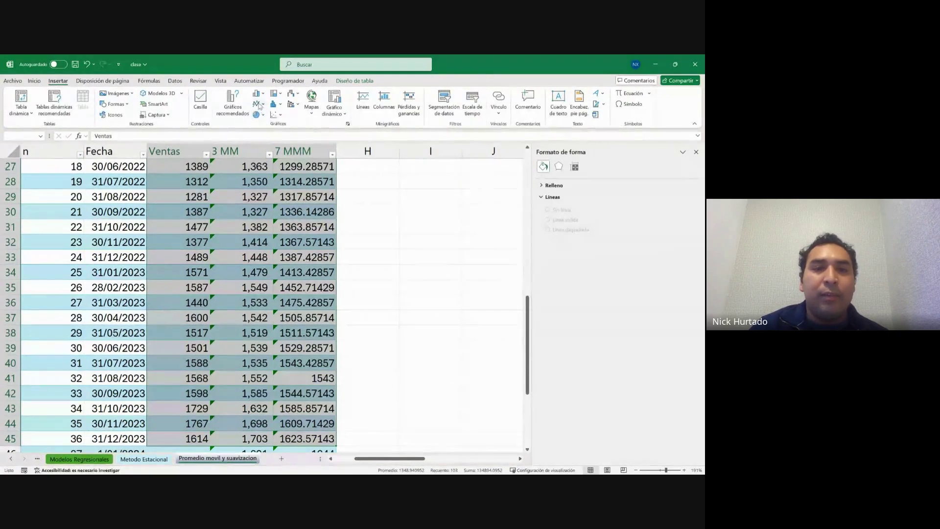
{"action": "key", "text": "alt+F1"}
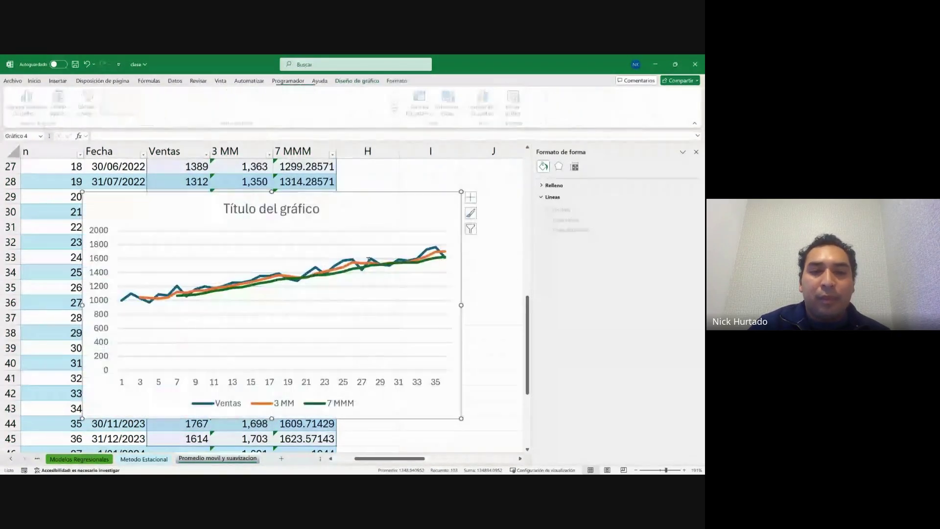
{"action": "left_click_drag", "start_coordinate": [462, 418], "coordinate": [518, 454]}
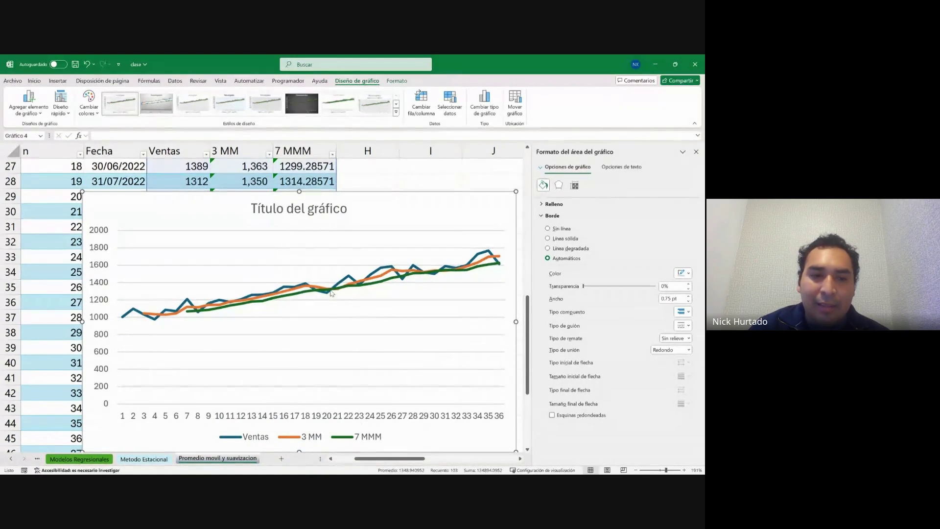
Set the minimum bound of the chart's vertical axis to 1000.
{"action": "left_click", "coordinate": [96, 299]}
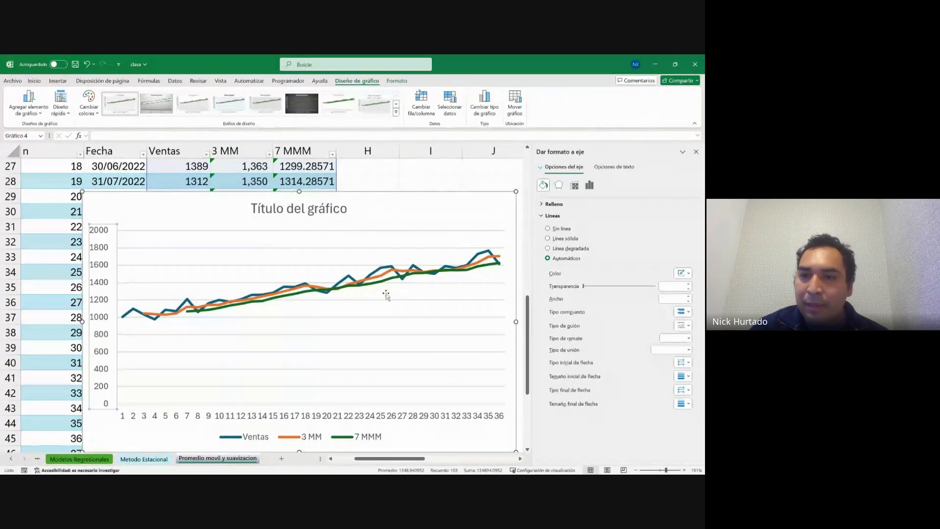
{"action": "left_click", "coordinate": [589, 184]}
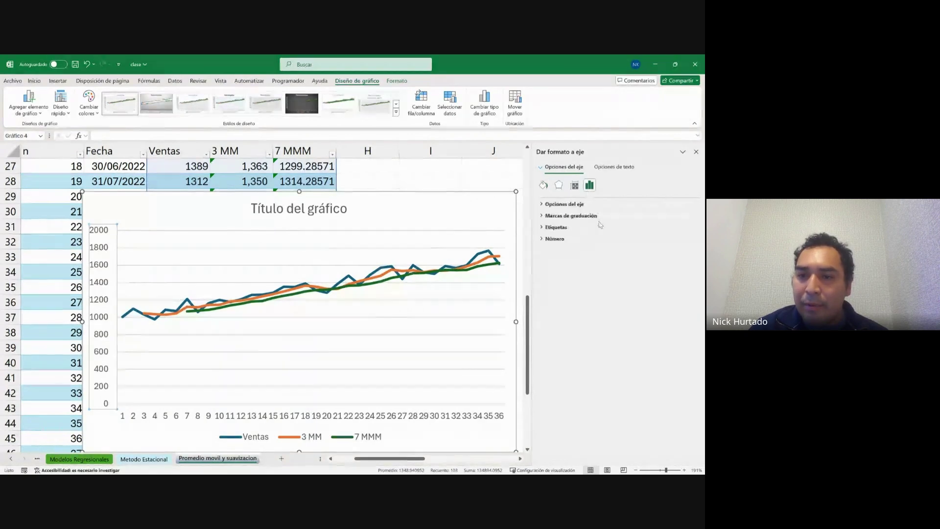
{"action": "left_click", "coordinate": [543, 204]}
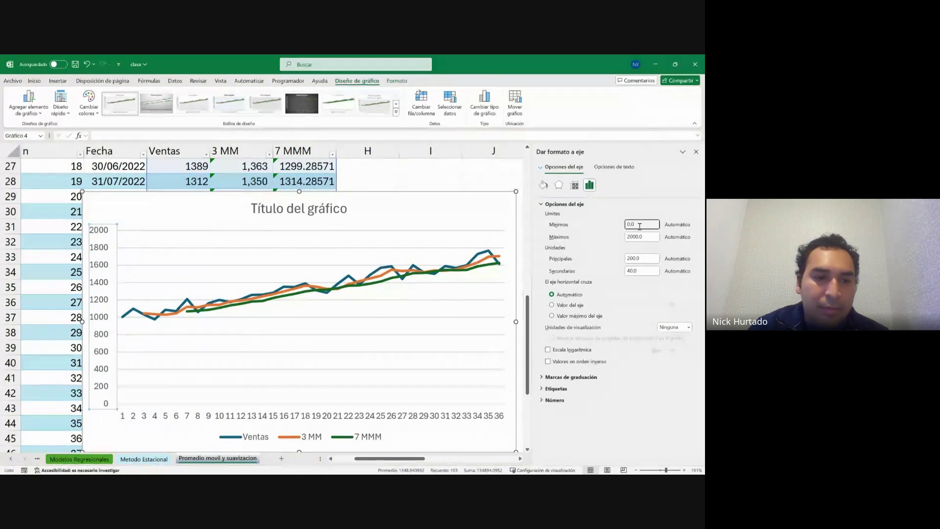
{"action": "key", "text": "BackSpace"}
{"action": "key", "text": "BackSpace"}
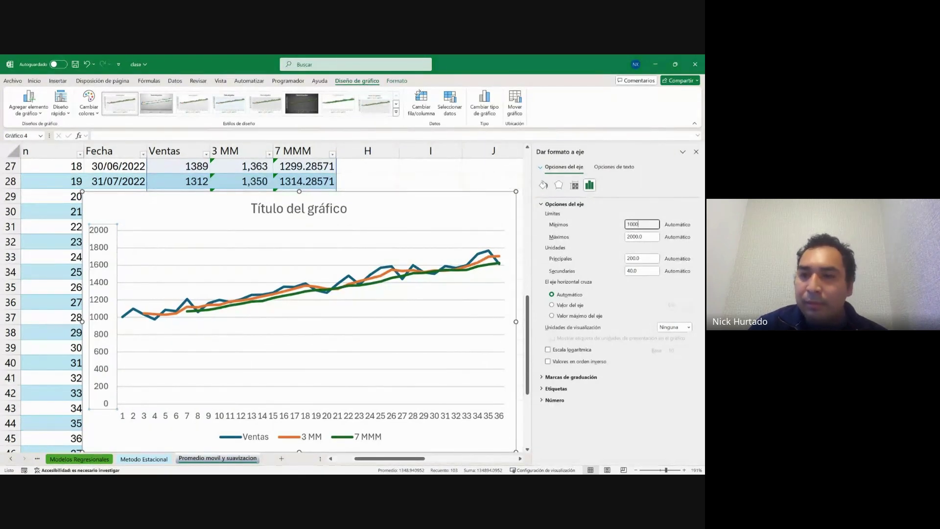
{"action": "type", "text": "1000"}
{"action": "key", "text": "Return"}
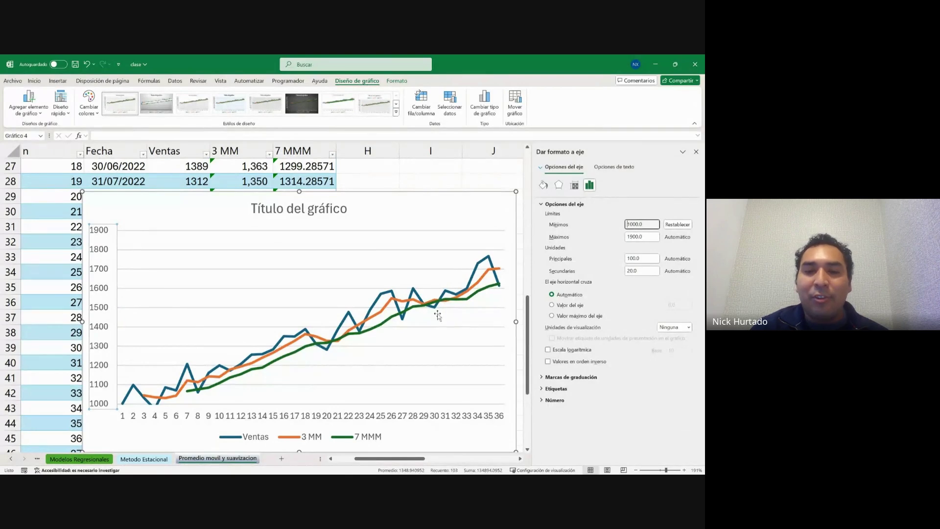
Compare the Ventas, 3 MM and 7 MMM lines, and delete the chart.
{"action": "scroll", "coordinate": [441, 316], "scroll_direction": "right", "scroll_amount": 2}
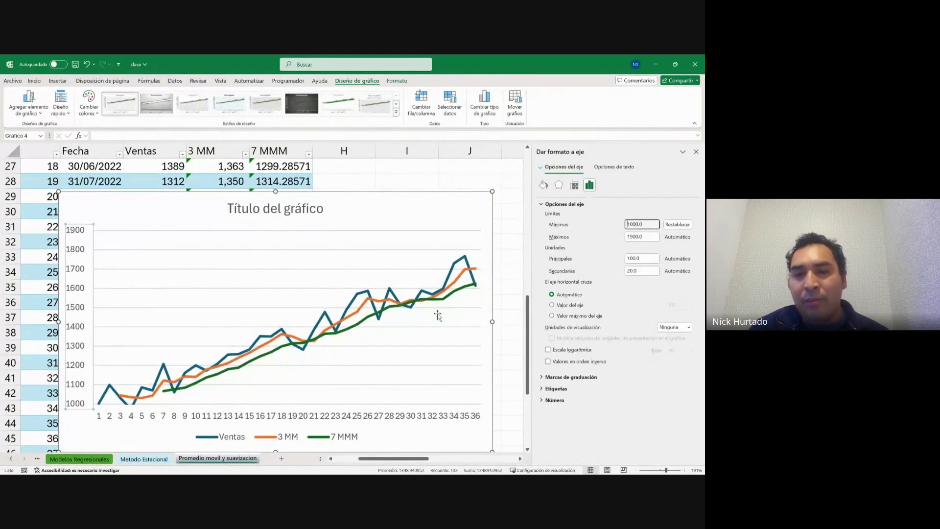
{"action": "scroll", "coordinate": [437, 314], "scroll_direction": "down", "scroll_amount": 2}
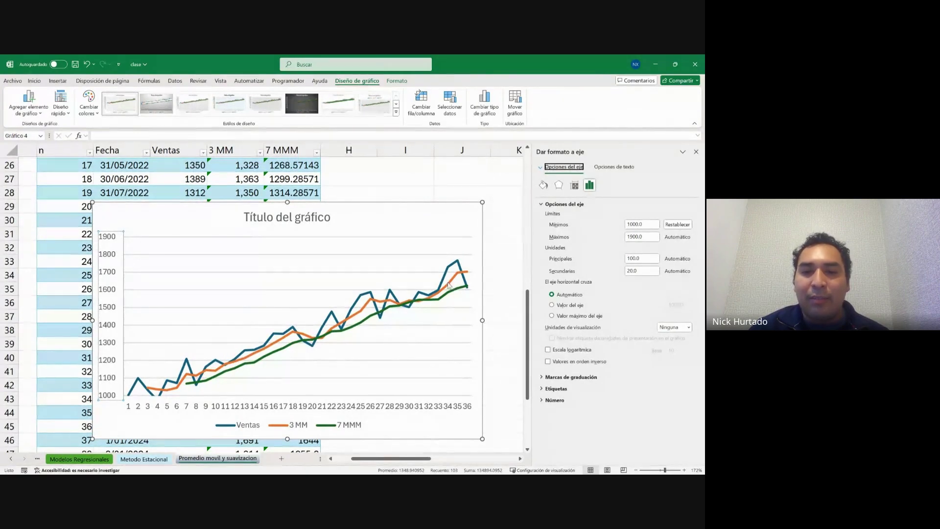
{"action": "left_click", "coordinate": [458, 205]}
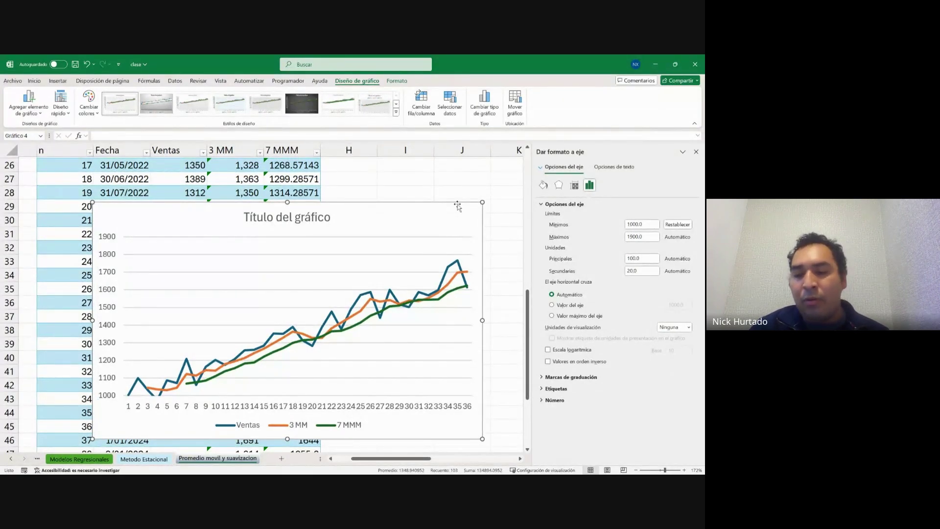
{"action": "key", "text": "Delete"}
Examine the suavización parameters and formula, and the 3mm, Error and Suavizacion columns of the second table.
{"action": "scroll", "coordinate": [417, 234], "scroll_direction": "down", "scroll_amount": 10}
{"action": "scroll", "coordinate": [417, 234], "scroll_direction": "up", "scroll_amount": 11}
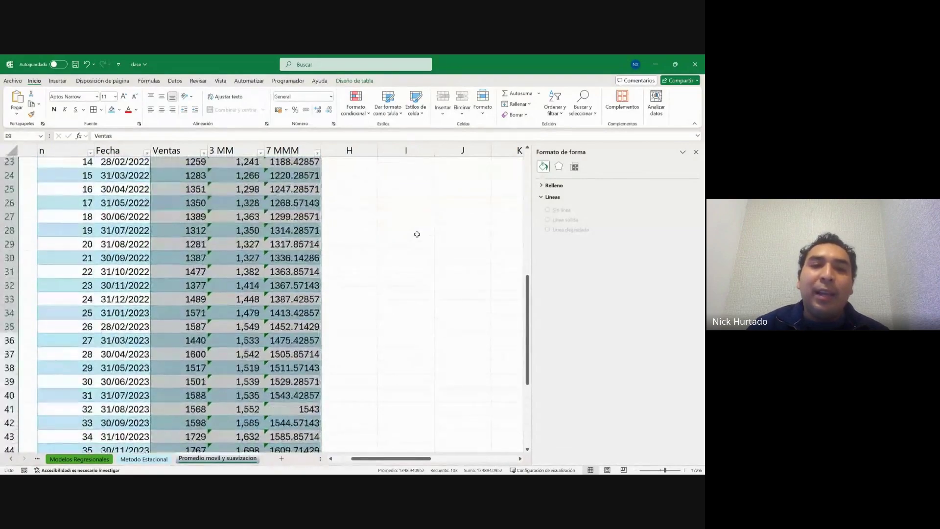
{"action": "scroll", "coordinate": [418, 234], "scroll_direction": "up", "scroll_amount": 8}
{"action": "scroll", "coordinate": [417, 234], "scroll_direction": "right", "scroll_amount": 2}
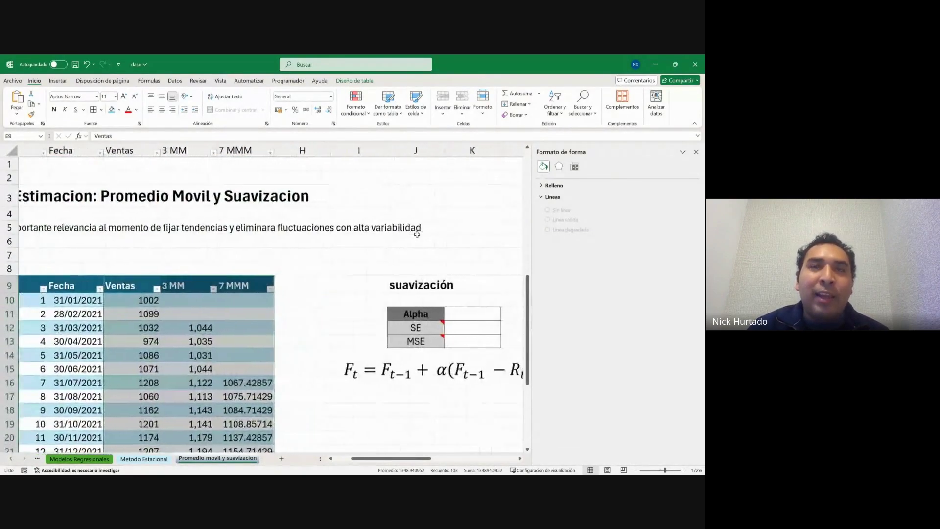
{"action": "scroll", "coordinate": [418, 234], "scroll_direction": "left", "scroll_amount": 4}
{"action": "scroll", "coordinate": [417, 234], "scroll_direction": "right", "scroll_amount": 4}
{"action": "scroll", "coordinate": [418, 234], "scroll_direction": "right", "scroll_amount": 4}
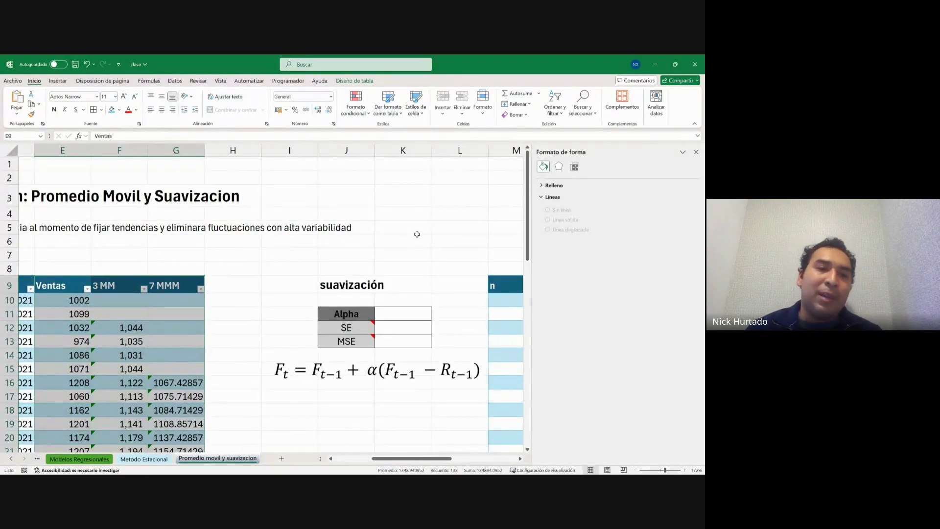
{"action": "scroll", "coordinate": [267, 319], "scroll_direction": "down", "scroll_amount": 1}
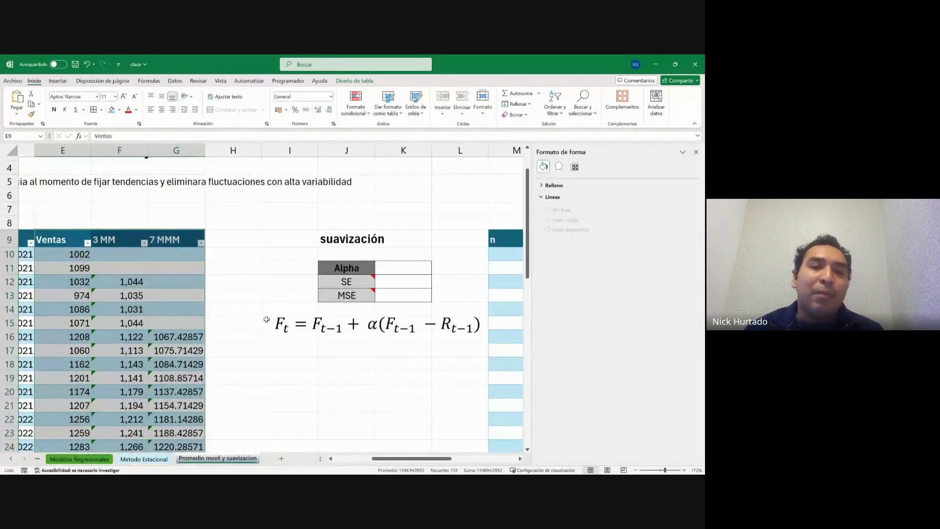
{"action": "scroll", "coordinate": [266, 319], "scroll_direction": "right", "scroll_amount": 1}
{"action": "scroll", "coordinate": [267, 320], "scroll_direction": "up", "scroll_amount": 1}
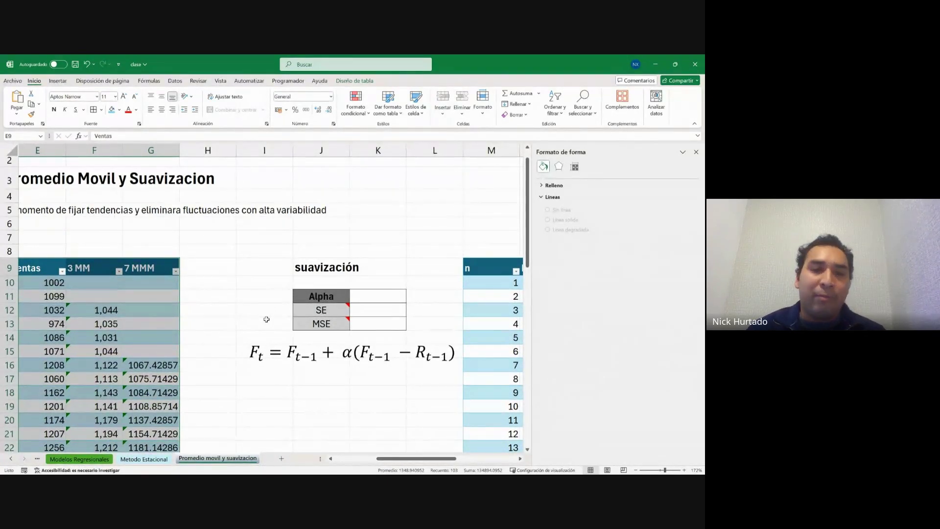
{"action": "scroll", "coordinate": [266, 320], "scroll_direction": "down", "scroll_amount": 2}
{"action": "scroll", "coordinate": [397, 336], "scroll_direction": "right", "scroll_amount": 2}
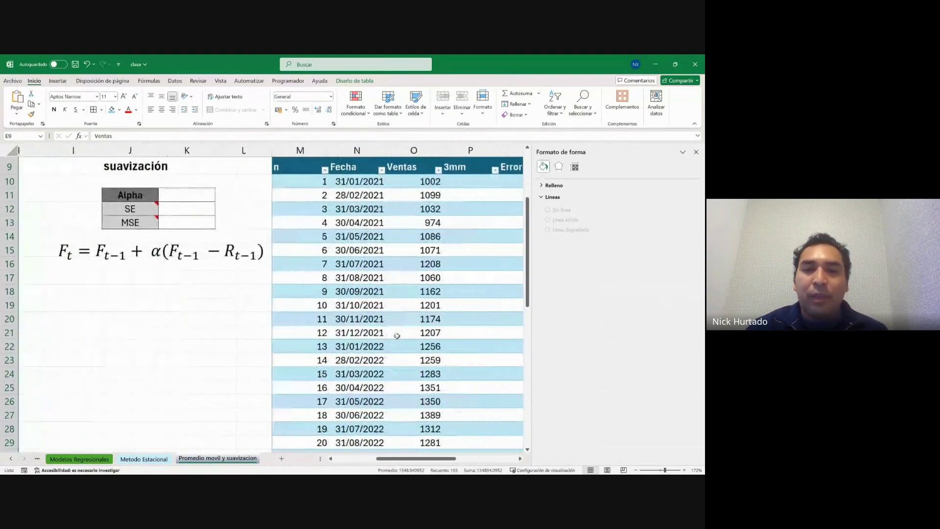
{"action": "scroll", "coordinate": [397, 336], "scroll_direction": "up", "scroll_amount": 3}
{"action": "scroll", "coordinate": [134, 236], "scroll_direction": "left", "scroll_amount": 3}
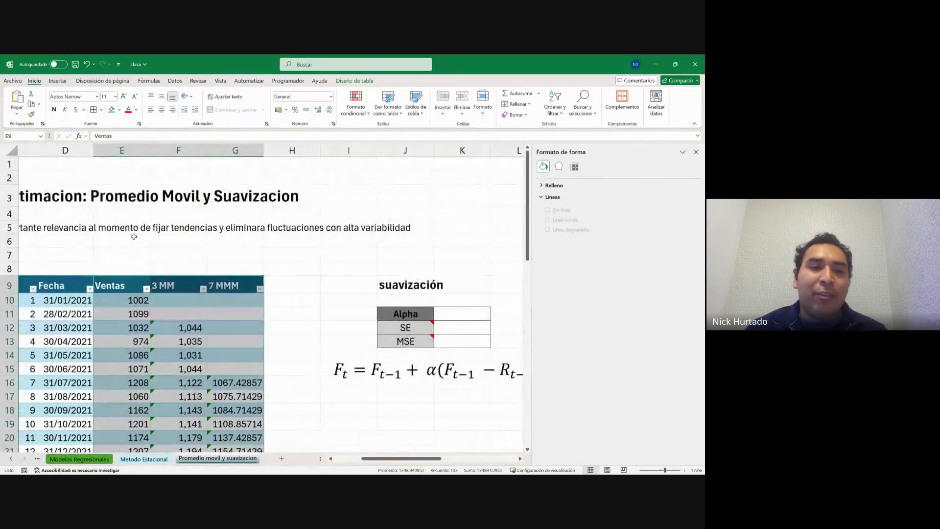
{"action": "scroll", "coordinate": [383, 318], "scroll_direction": "right", "scroll_amount": 3}
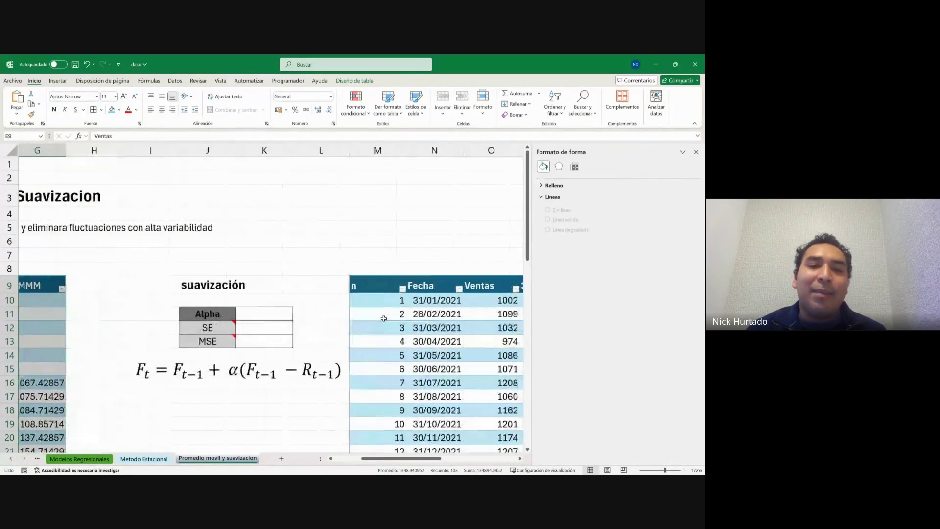
{"action": "scroll", "coordinate": [384, 318], "scroll_direction": "right", "scroll_amount": 1}
{"action": "scroll", "coordinate": [196, 311], "scroll_direction": "left", "scroll_amount": 3}
{"action": "scroll", "coordinate": [197, 311], "scroll_direction": "right", "scroll_amount": 2}
{"action": "scroll", "coordinate": [196, 310], "scroll_direction": "down", "scroll_amount": 4, "text": "ctrl"}
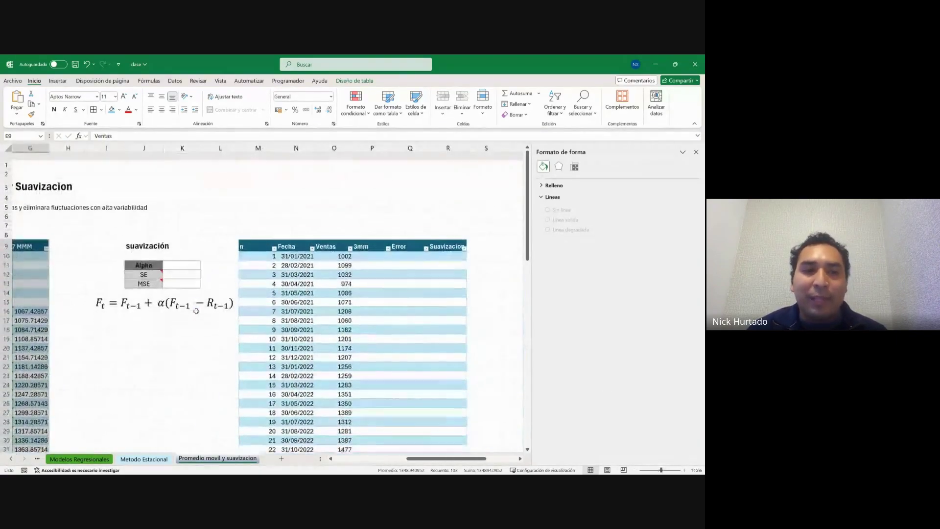
{"action": "scroll", "coordinate": [196, 311], "scroll_direction": "left", "scroll_amount": 4}
{"action": "scroll", "coordinate": [196, 311], "scroll_direction": "right", "scroll_amount": 1}
{"action": "scroll", "coordinate": [196, 311], "scroll_direction": "right", "scroll_amount": 3}
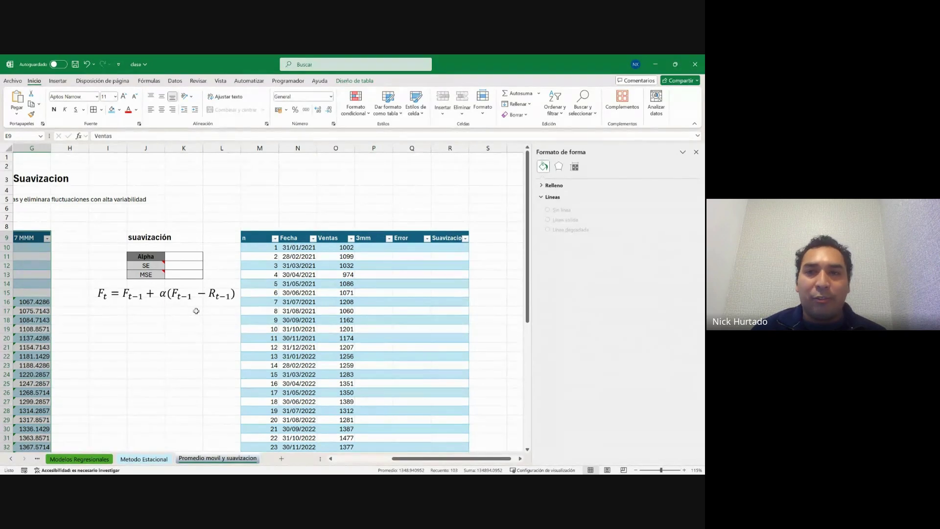
{"action": "scroll", "coordinate": [413, 269], "scroll_direction": "right", "scroll_amount": 1}
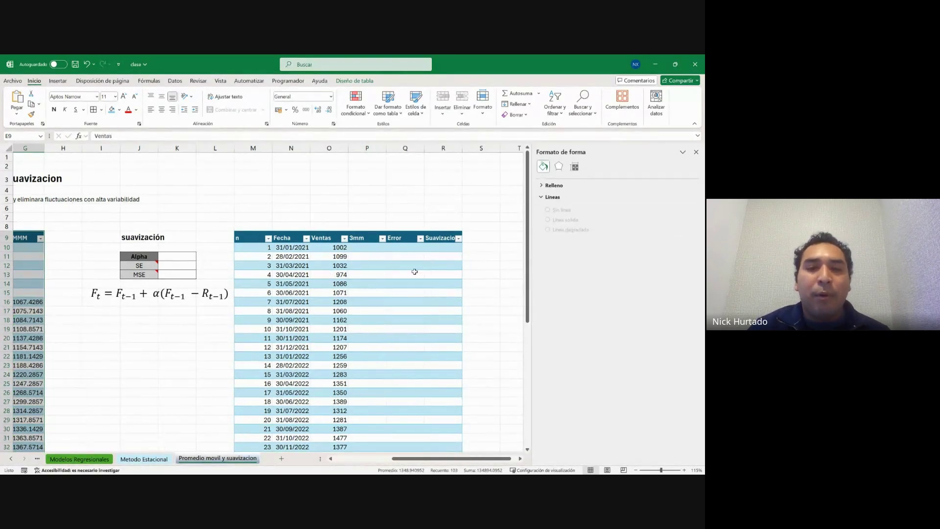
Fill the second table's 3mm column with =PROMEDIO(O10:O12) entered in P12, and clear the column's first three cells, P10:P12.
{"action": "left_click", "coordinate": [353, 245]}
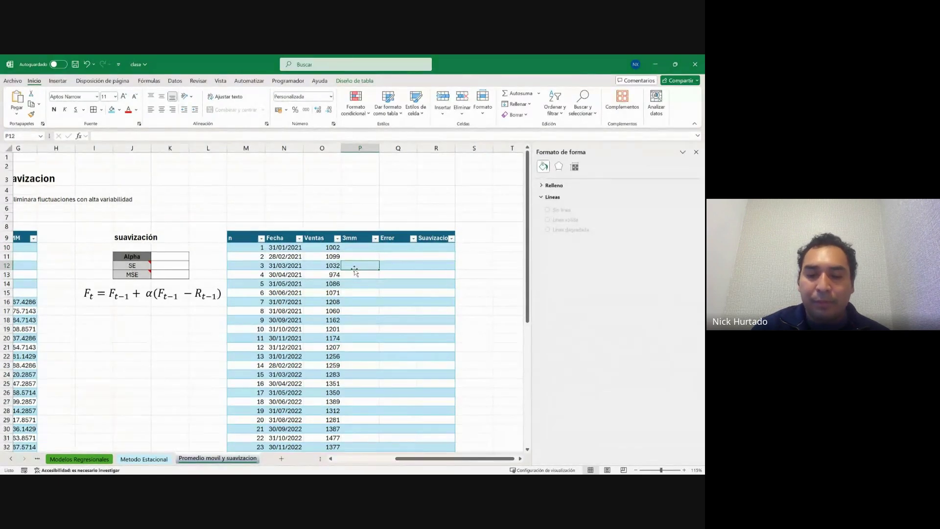
{"action": "type", "text": "+"}
{"action": "key", "text": "BackSpace"}
{"action": "type", "text": "="}
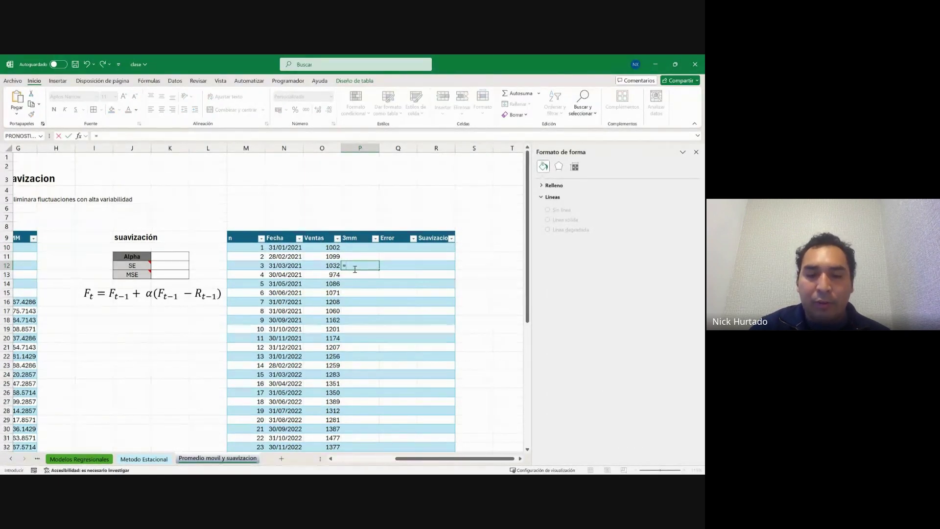
{"action": "type", "text": "promedi"}
{"action": "key", "text": "Tab"}
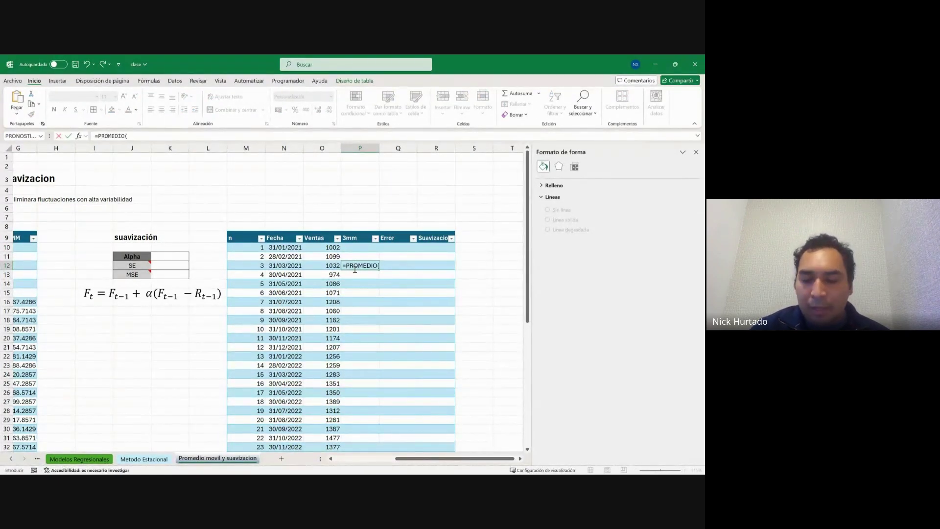
{"action": "key", "text": "Left"}
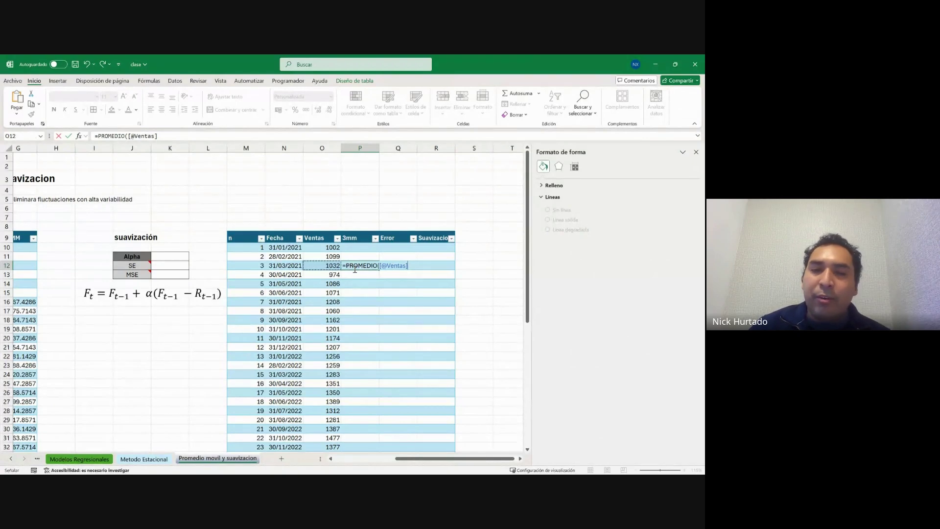
{"action": "key", "text": "shift+Up"}
{"action": "key", "text": "shift+Up"}
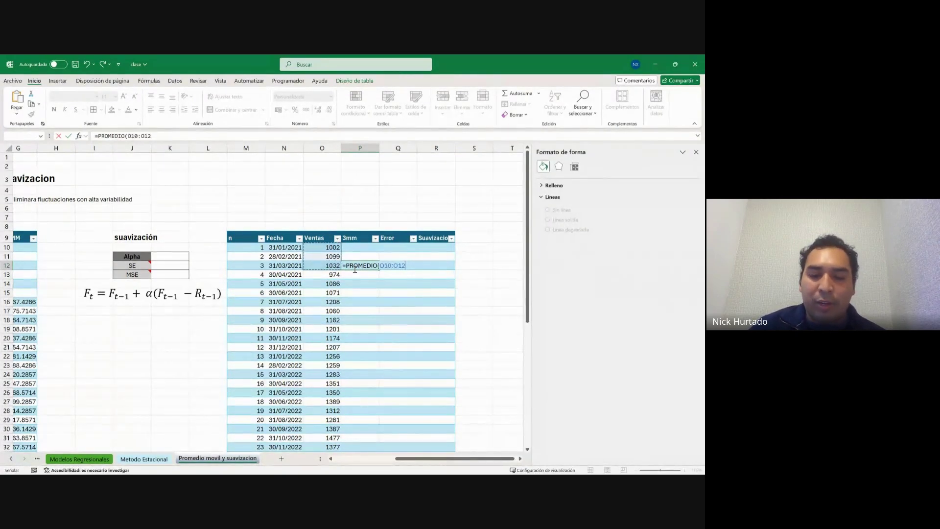
{"action": "type", "text": ")"}
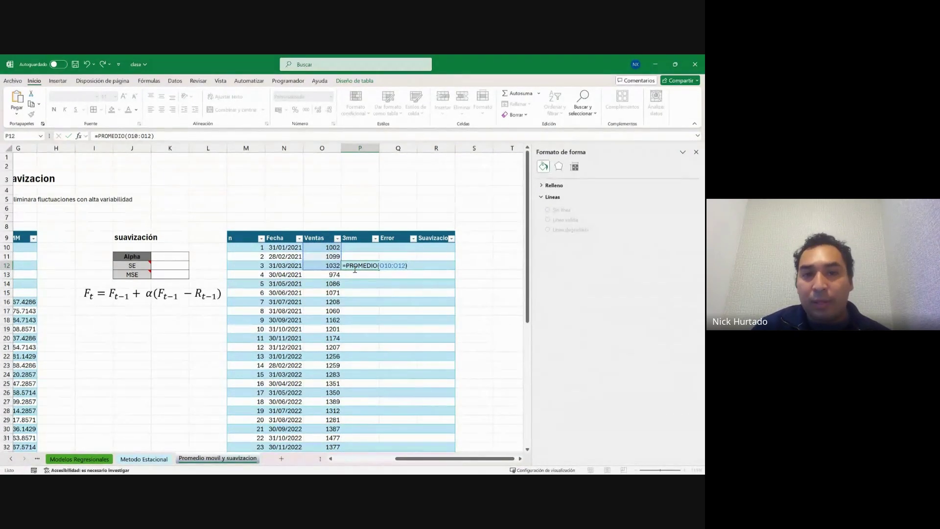
{"action": "key", "text": "Return"}
{"action": "left_click_drag", "start_coordinate": [370, 267], "coordinate": [368, 247]}
{"action": "key", "text": "Delete"}
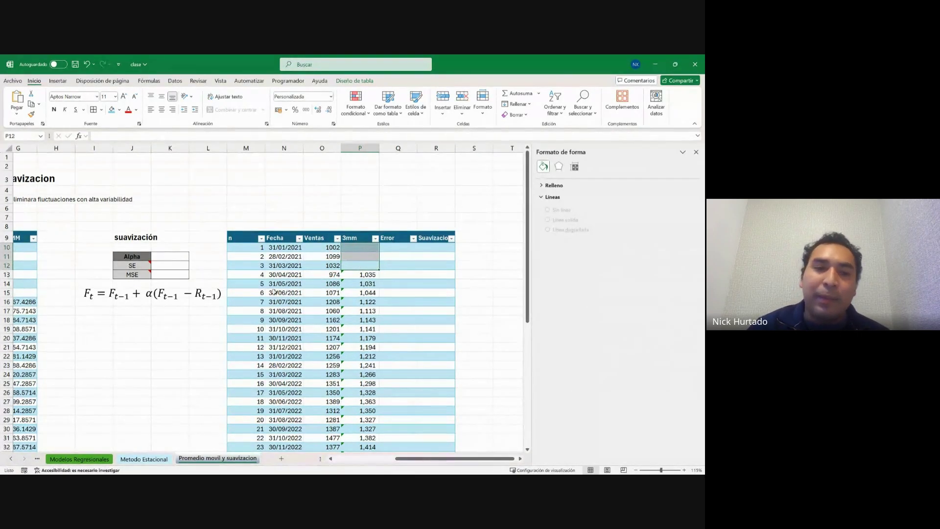
Delete the entire Error column from the second table.
{"action": "scroll", "coordinate": [316, 263], "scroll_direction": "left", "scroll_amount": 3}
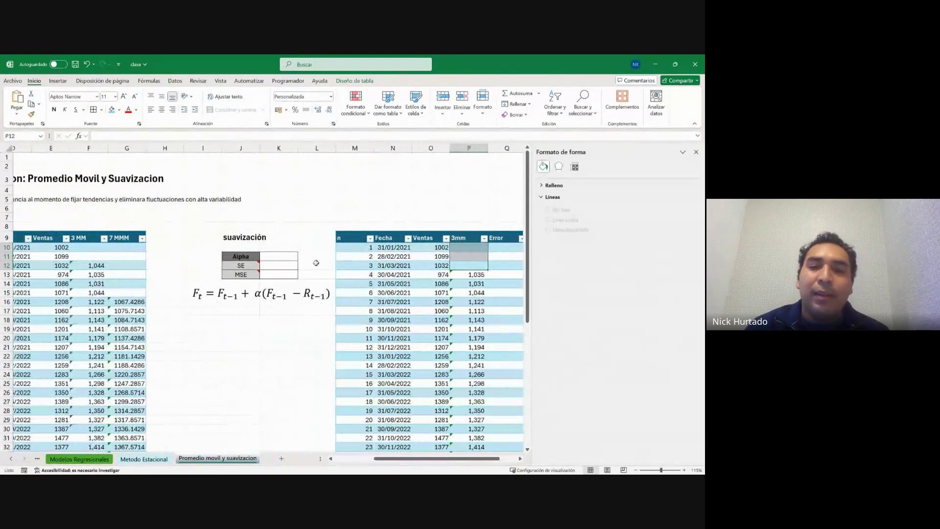
{"action": "scroll", "coordinate": [385, 295], "scroll_direction": "right", "scroll_amount": 2}
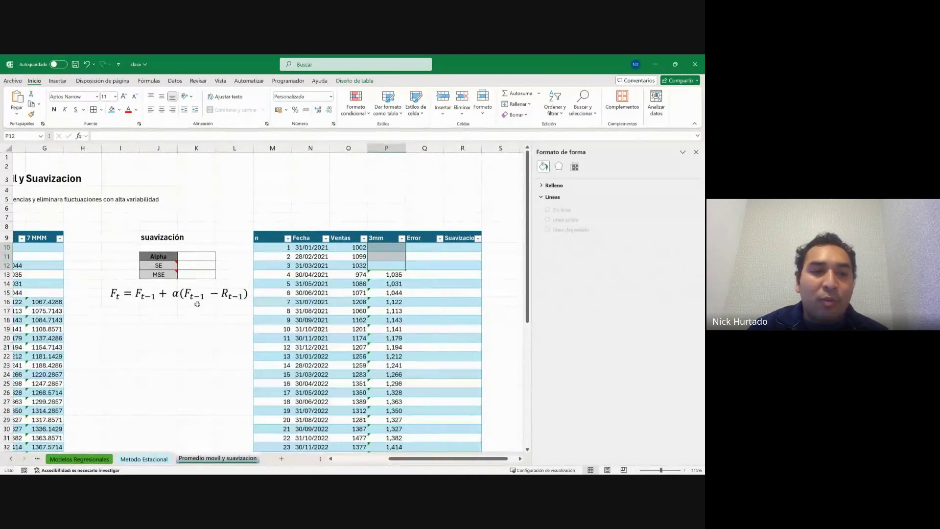
{"action": "scroll", "coordinate": [215, 314], "scroll_direction": "left", "scroll_amount": 3}
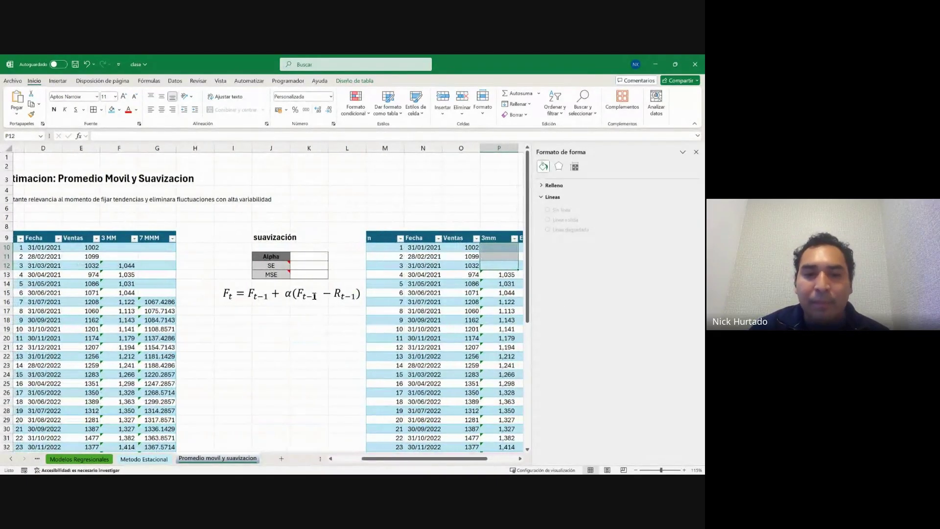
{"action": "scroll", "coordinate": [313, 295], "scroll_direction": "right", "scroll_amount": 3}
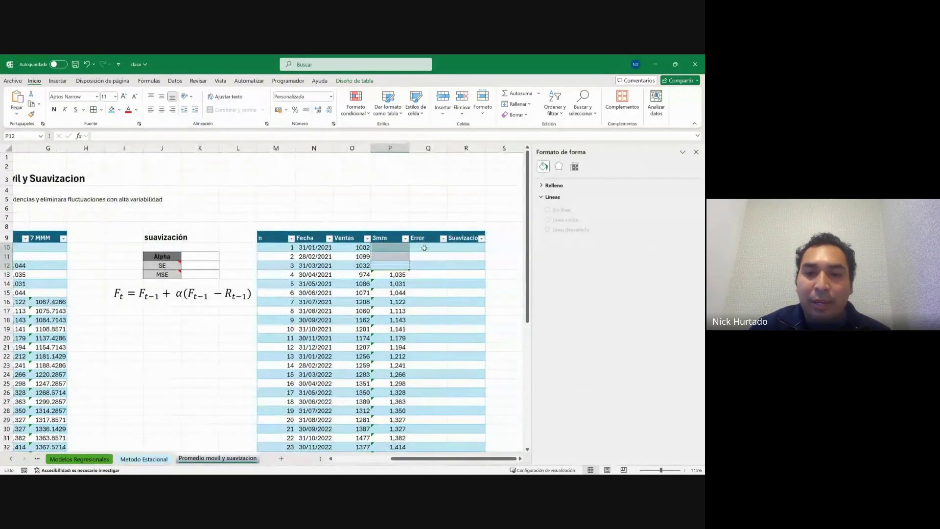
{"action": "left_click", "coordinate": [424, 248]}
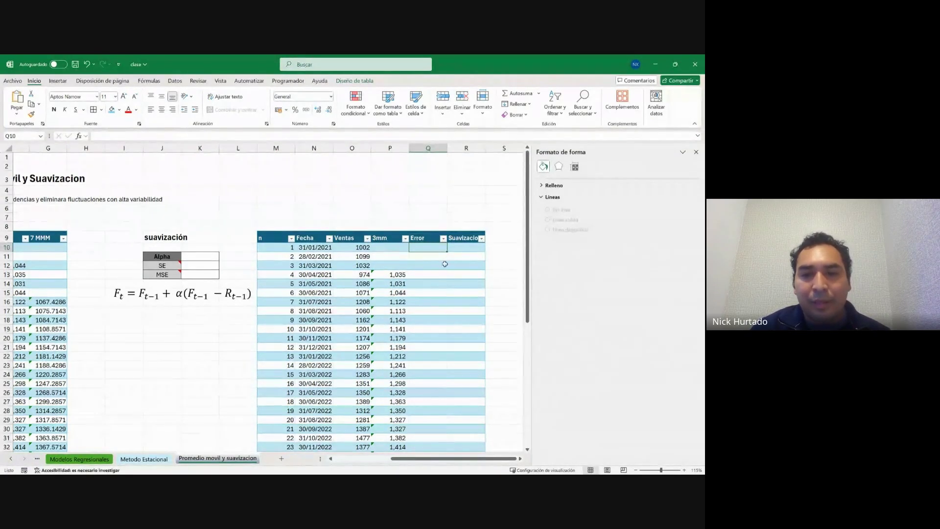
{"action": "left_click_drag", "start_coordinate": [414, 256], "coordinate": [425, 157]}
{"action": "left_click", "coordinate": [434, 147]}
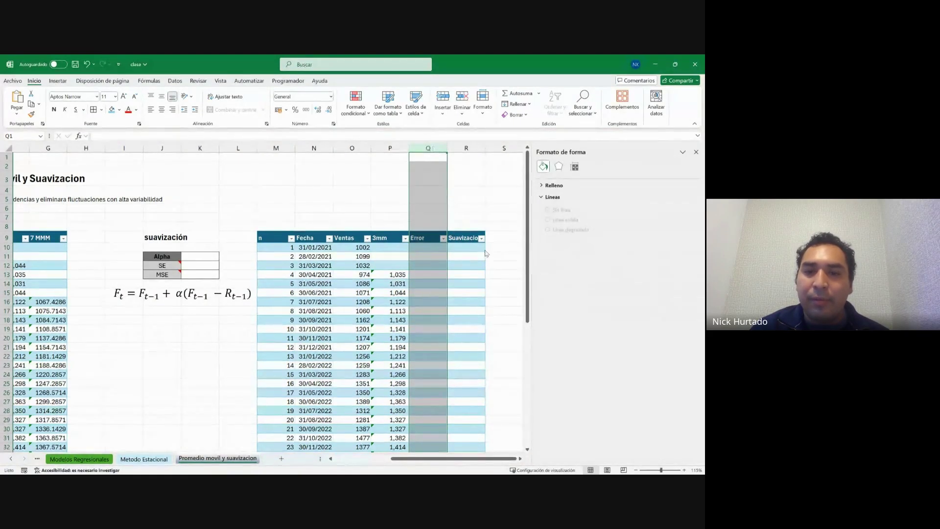
{"action": "key", "text": "ctrl+minus"}
{"action": "left_click", "coordinate": [434, 246]}
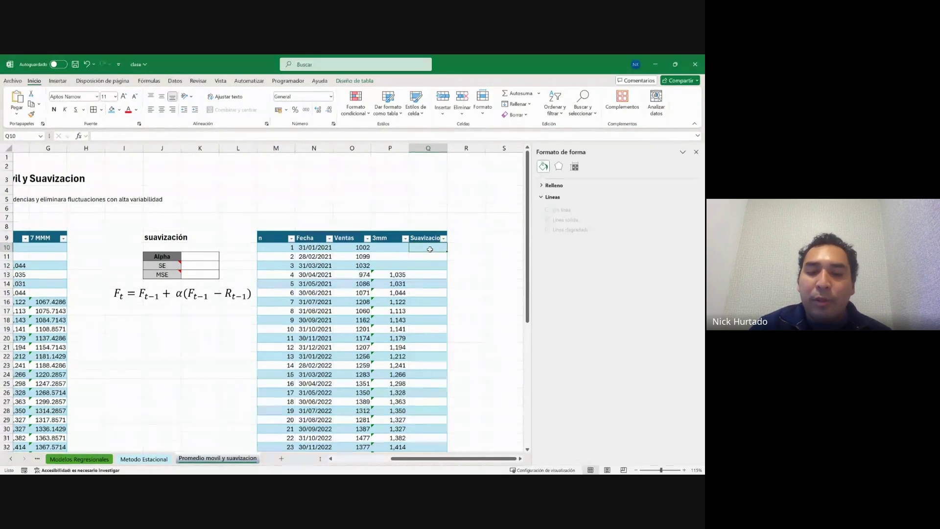
{"action": "type", "text": "="}
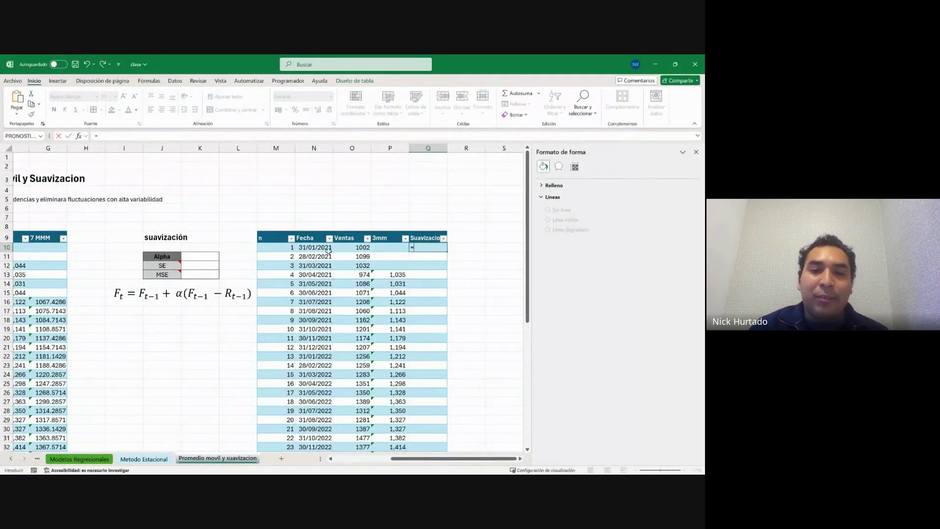
{"action": "left_click", "coordinate": [345, 247]}
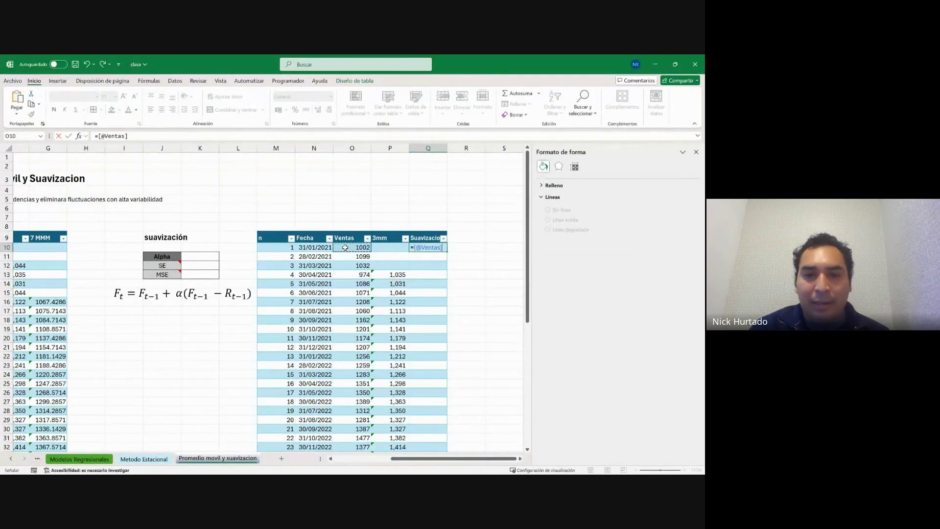
{"action": "key", "text": "Return"}
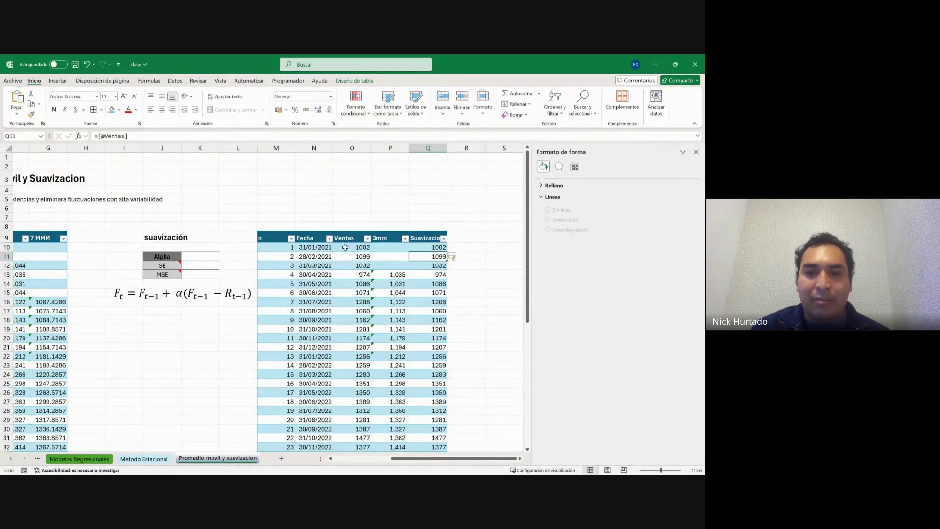
{"action": "key", "text": "ctrl+shift+Down"}
{"action": "scroll", "coordinate": [432, 245], "scroll_direction": "up", "scroll_amount": 10}
{"action": "key", "text": "Delete"}
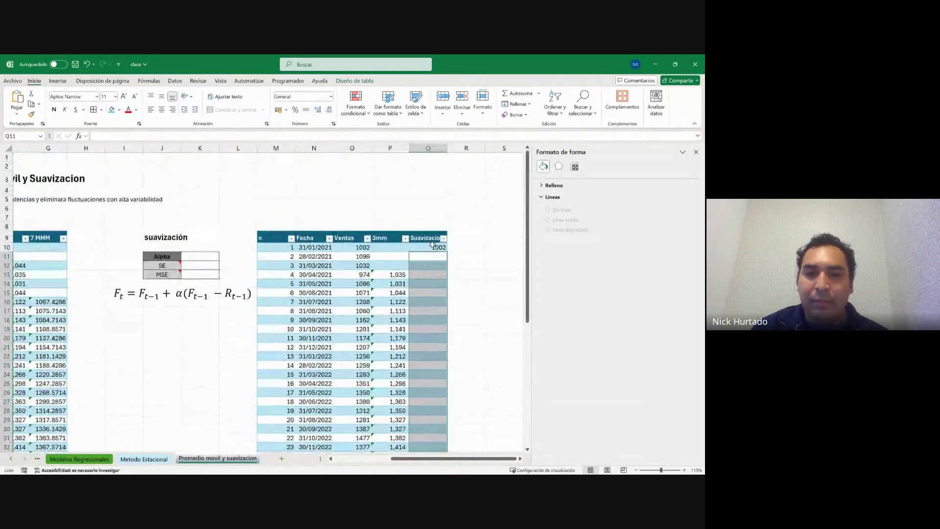
Enter =O10 in the second Suavizacion cell, Q11, to reference the previous month's Ventas.
{"action": "left_click", "coordinate": [436, 255]}
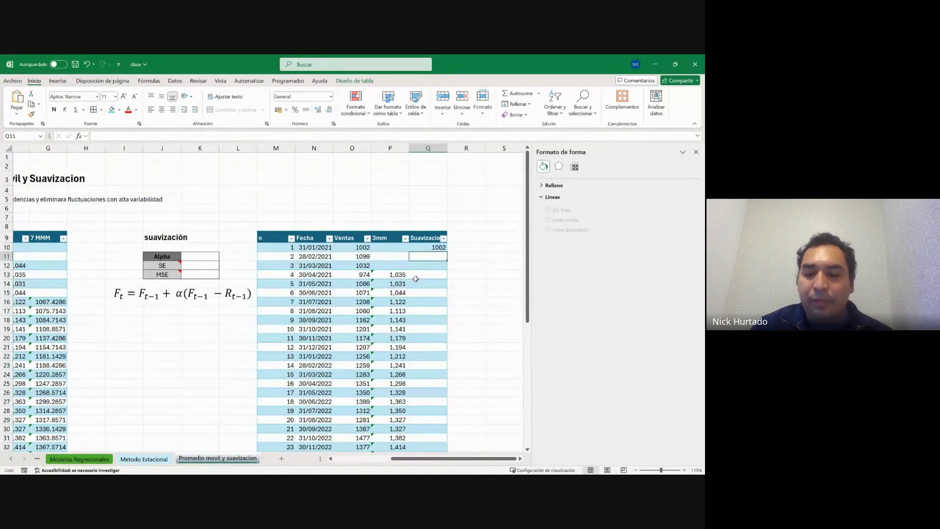
{"action": "type", "text": "="}
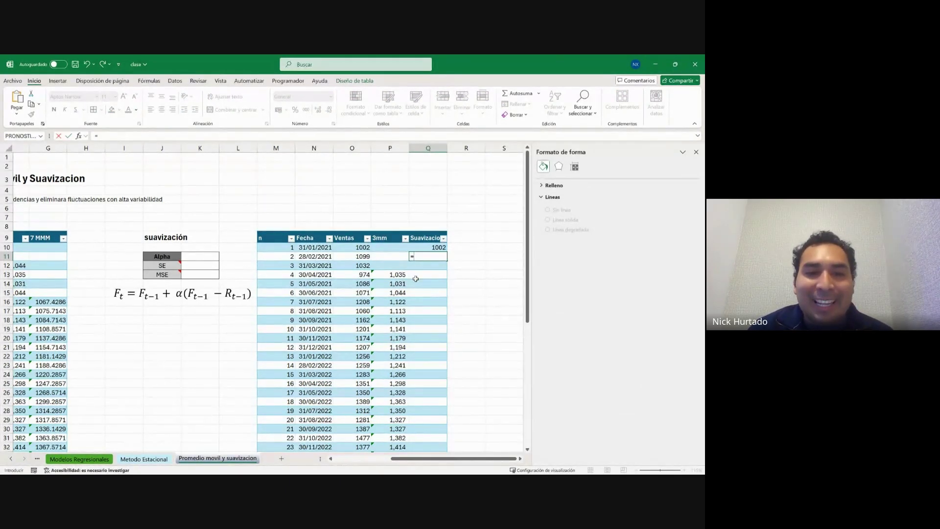
{"action": "left_click", "coordinate": [363, 250]}
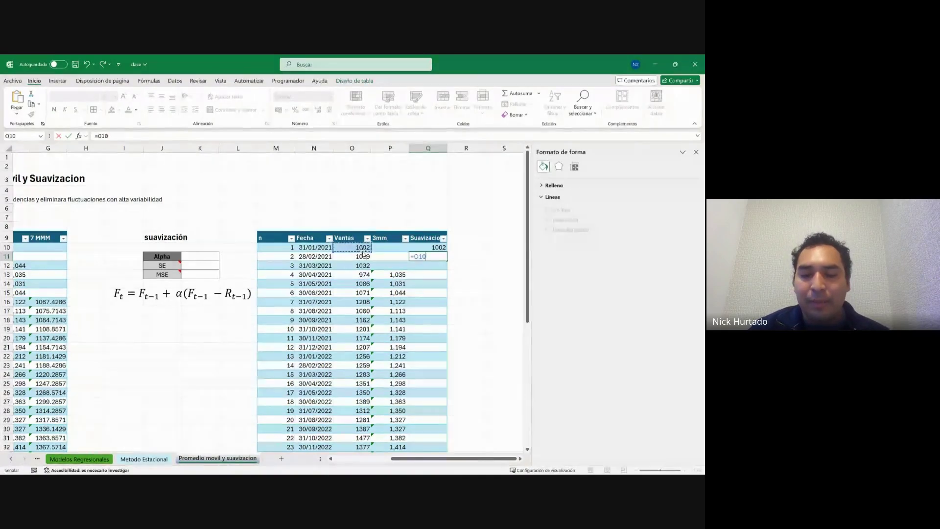
{"action": "type", "text": "-"}
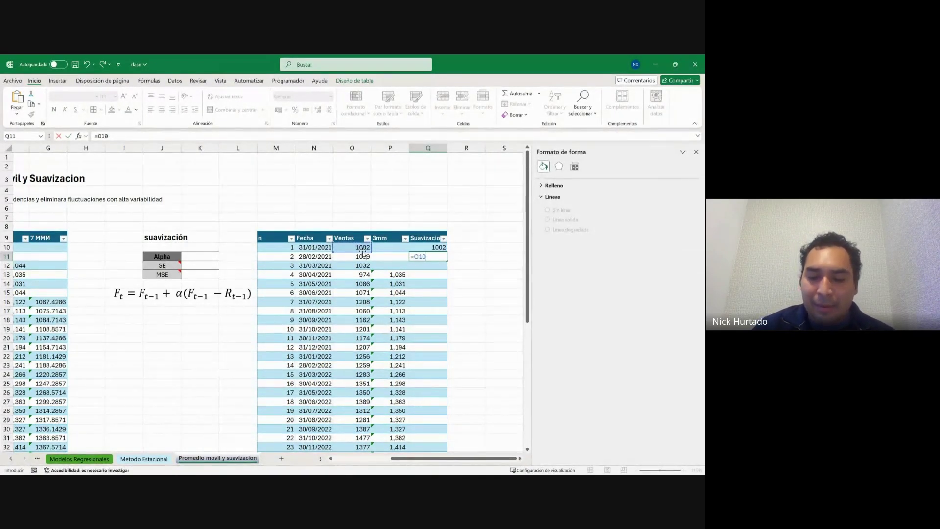
{"action": "key", "text": "Up"}
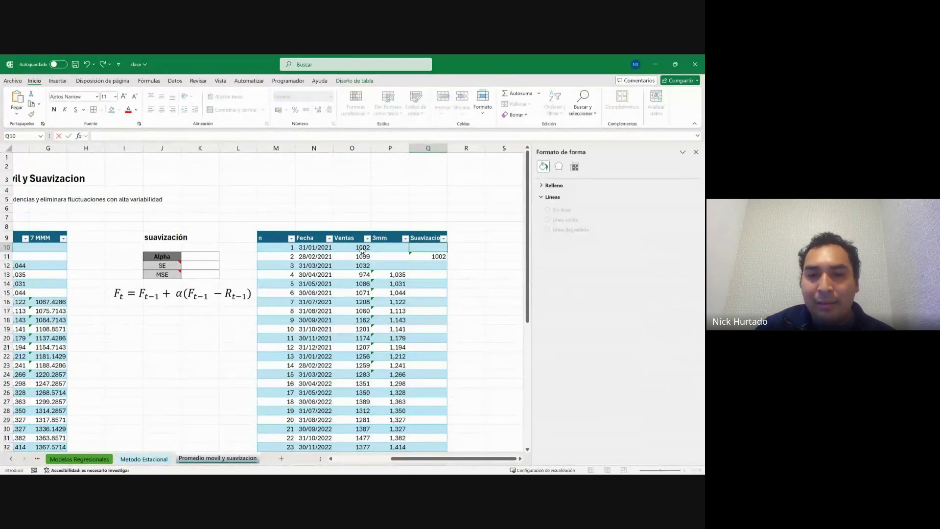
{"action": "key", "text": "Down"}
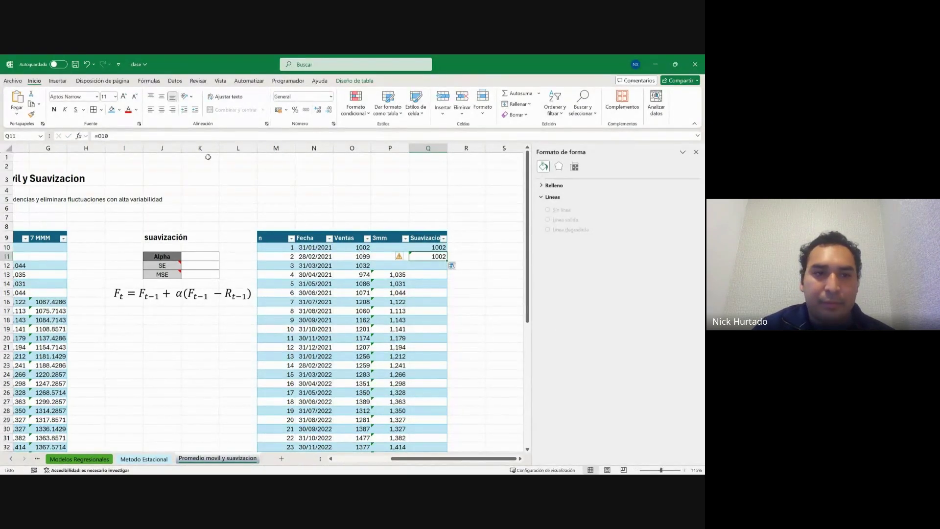
Extend the formula in Q11 to =O10+(O10-Q10), adding the difference between the previous Ventas and Suavizacion values.
{"action": "left_click", "coordinate": [170, 136]}
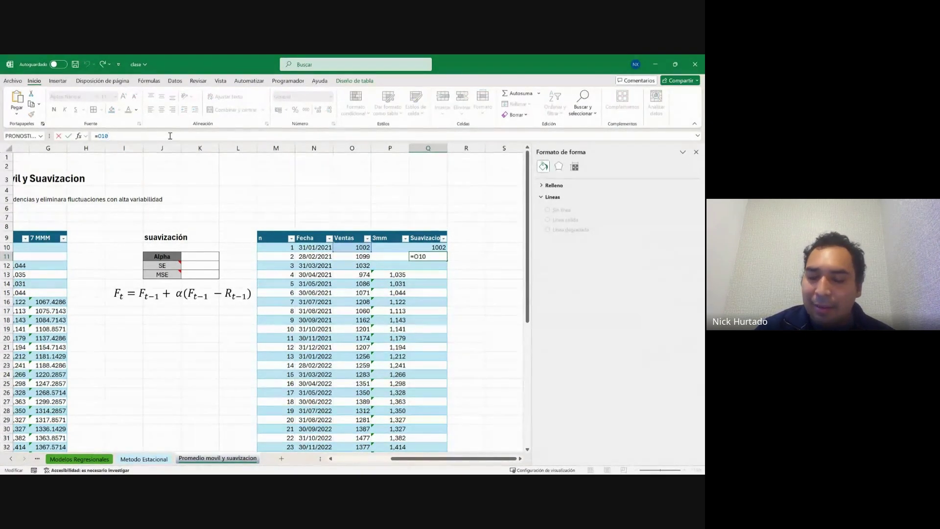
{"action": "type", "text": "+("}
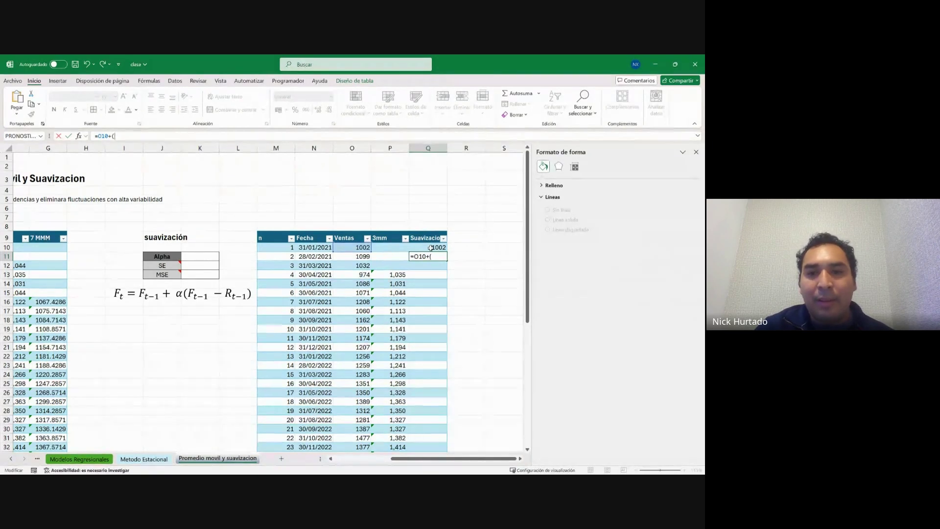
{"action": "left_click", "coordinate": [431, 248]}
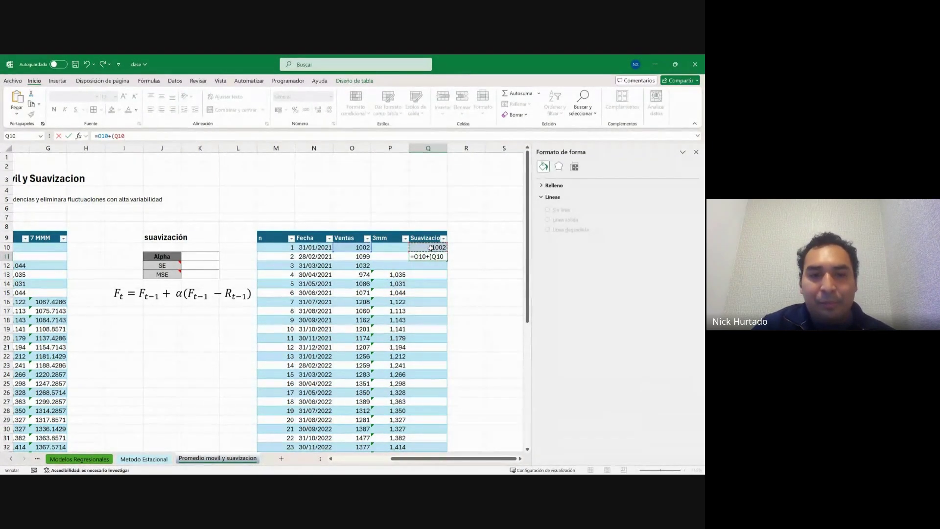
{"action": "key", "text": "BackSpace"}
{"action": "key", "text": "BackSpace"}
{"action": "key", "text": "BackSpace"}
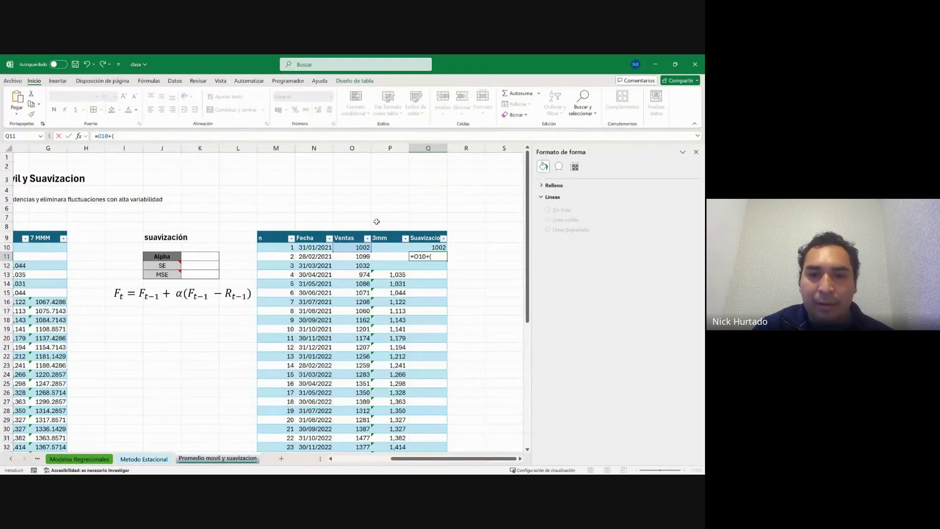
{"action": "left_click", "coordinate": [363, 245]}
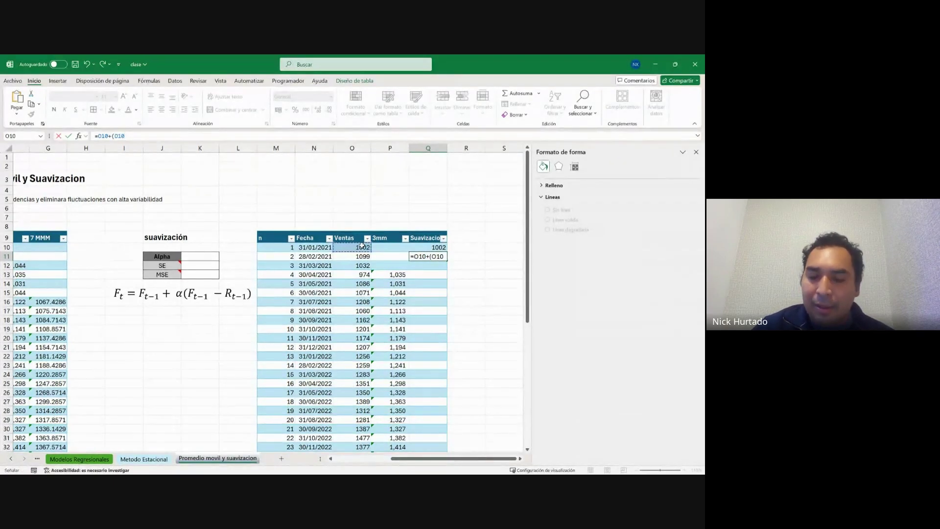
{"action": "type", "text": "-"}
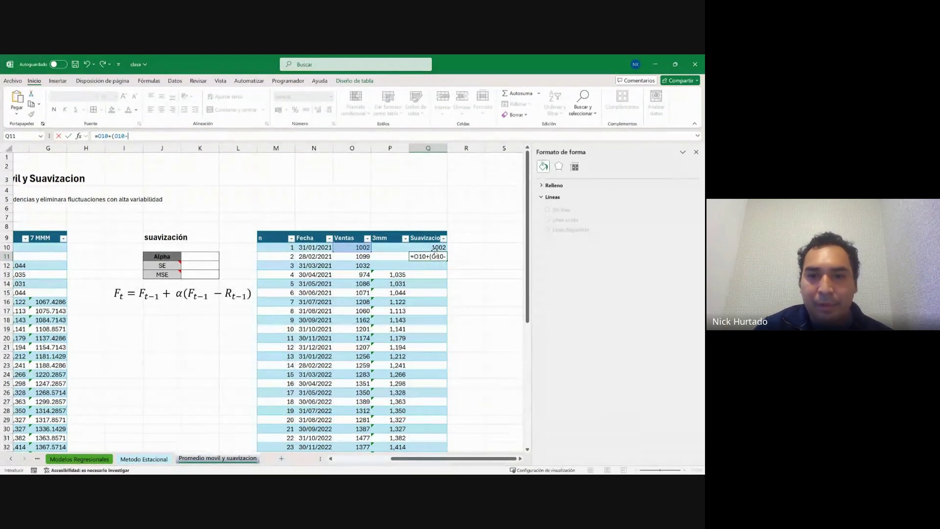
{"action": "left_click", "coordinate": [430, 247]}
{"action": "type", "text": ")"}
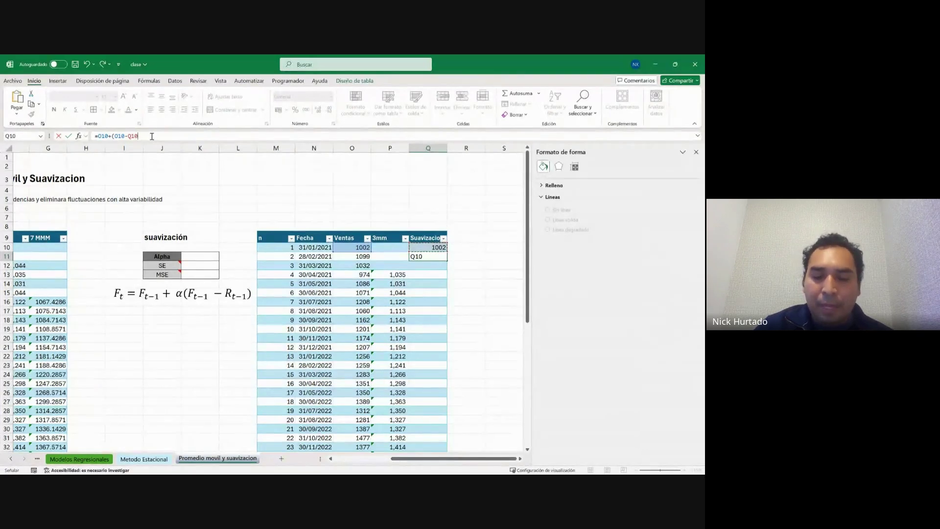
Insert the absolute Alpha cell reference before the parenthesis in Q11 and enter the formula as =O10+$K$11(O10-Q10).
{"action": "left_click", "coordinate": [114, 136]}
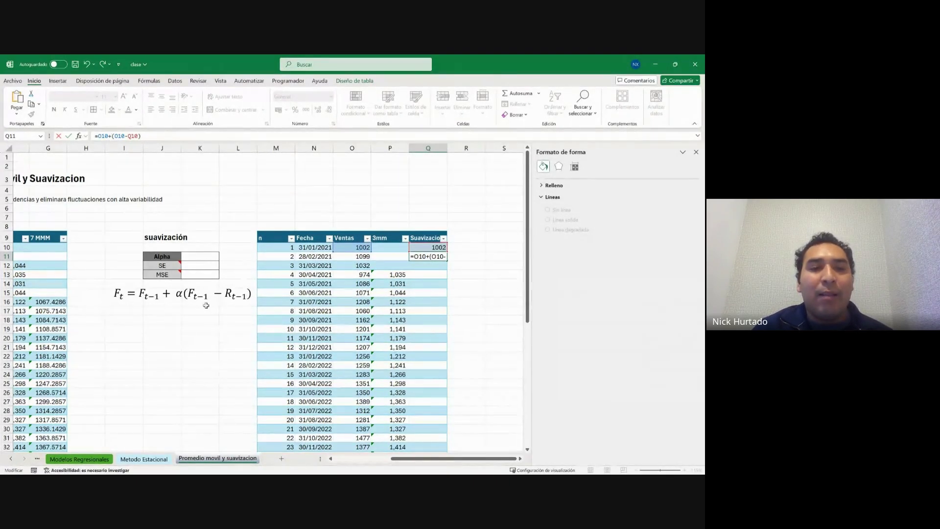
{"action": "left_click", "coordinate": [203, 257]}
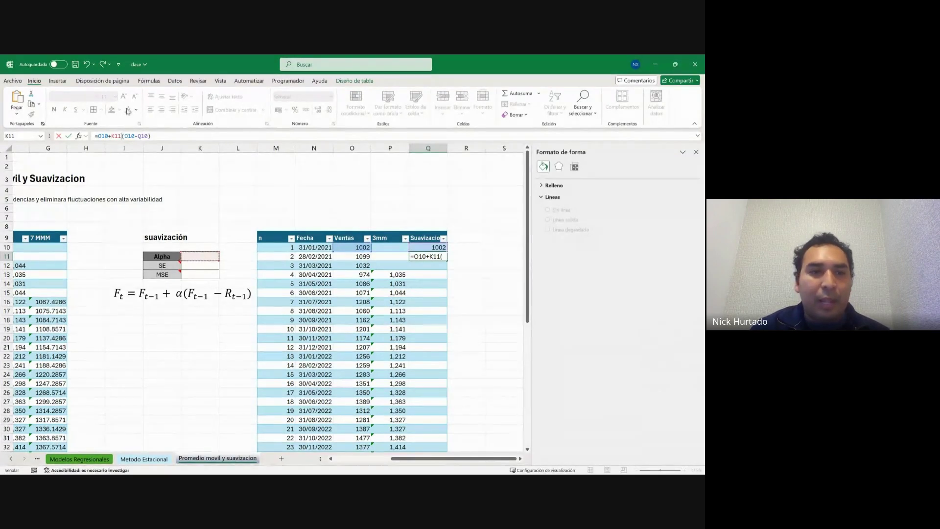
{"action": "left_click", "coordinate": [117, 137]}
{"action": "key", "text": "F4"}
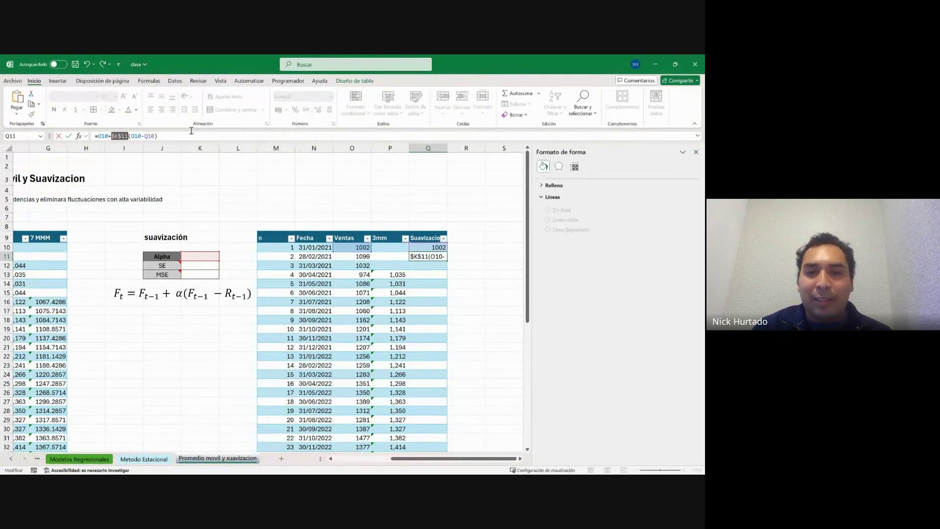
{"action": "key", "text": "Return"}
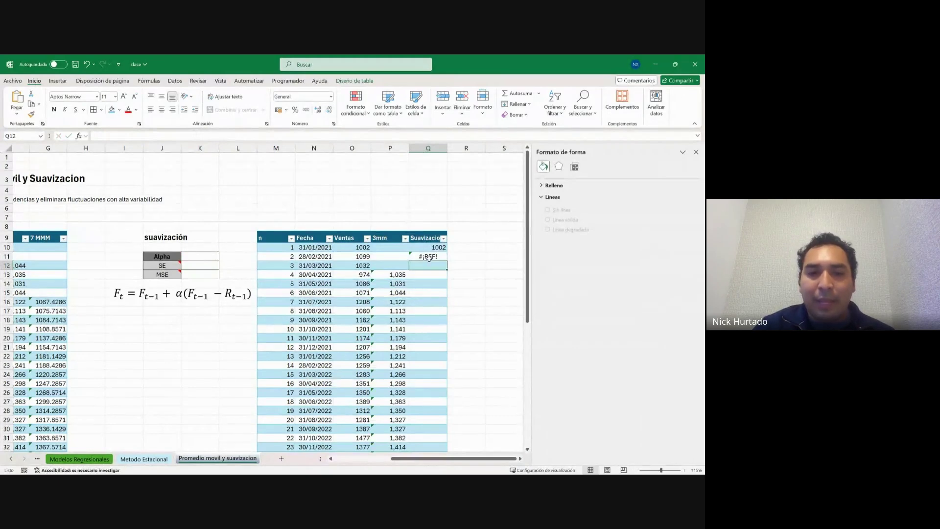
Set the Alpha parameter in cell K11 to 0.4.
{"action": "left_click", "coordinate": [430, 257]}
{"action": "left_click", "coordinate": [192, 256]}
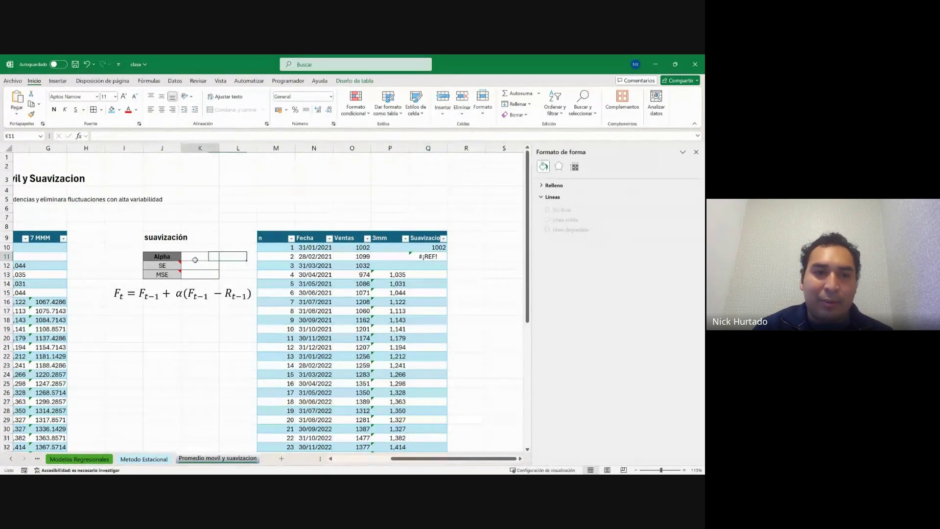
{"action": "type", "text": "0.4"}
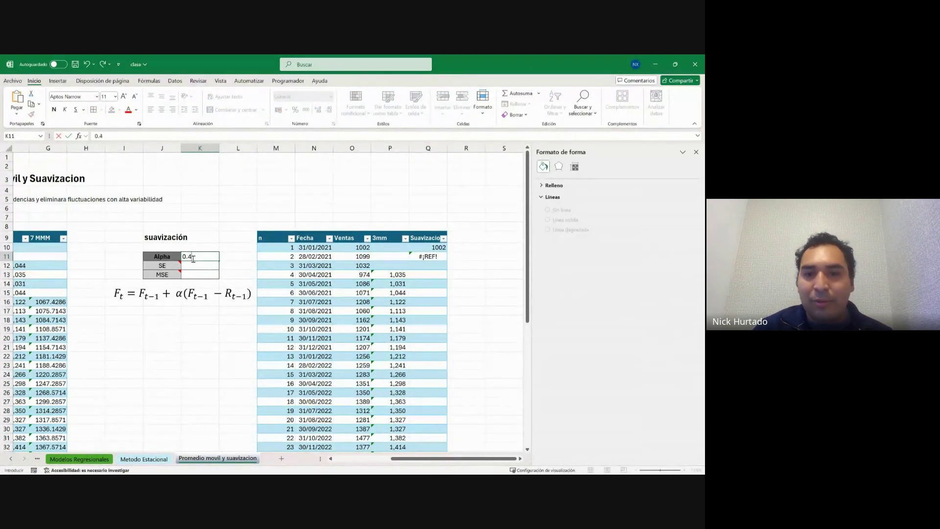
{"action": "key", "text": "Return"}
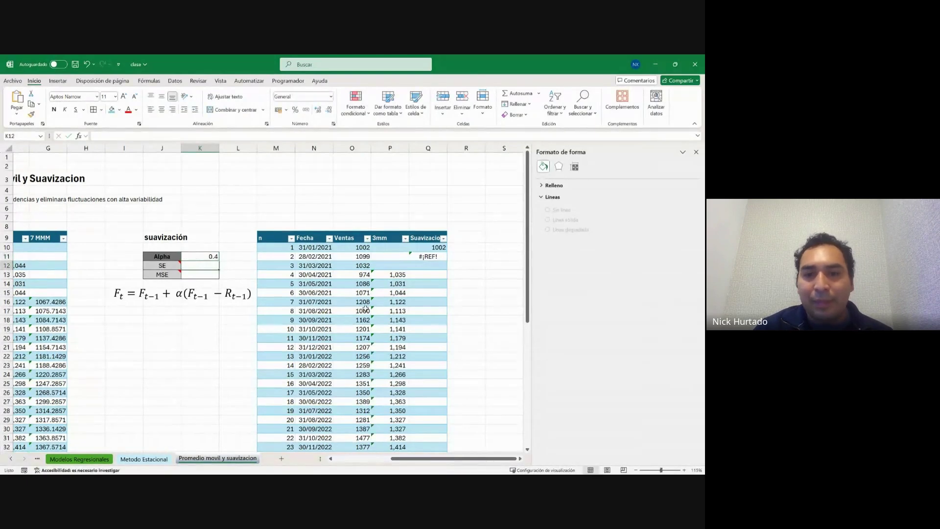
Cut the formula in the second Suavizacion cell, Q11, back to =O10 and enter it.
{"action": "left_click", "coordinate": [430, 262]}
{"action": "left_click", "coordinate": [428, 255]}
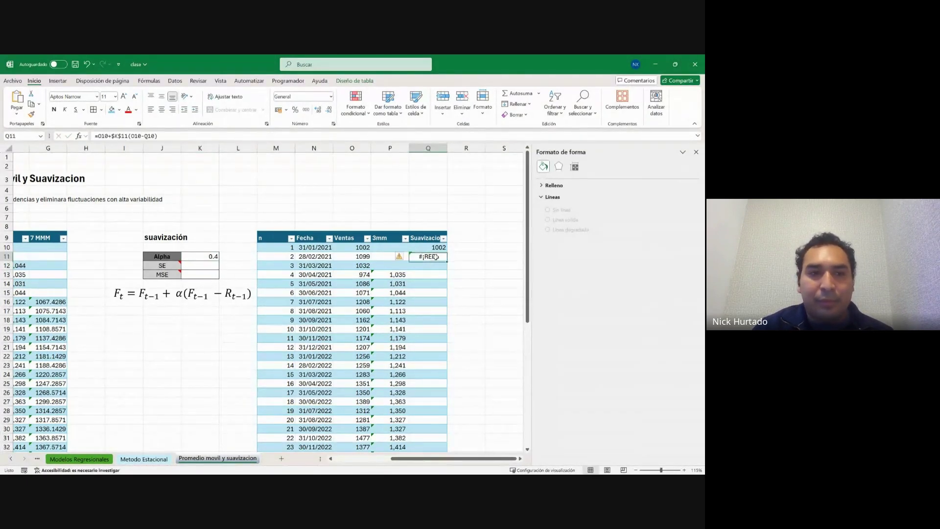
{"action": "left_click", "coordinate": [167, 136]}
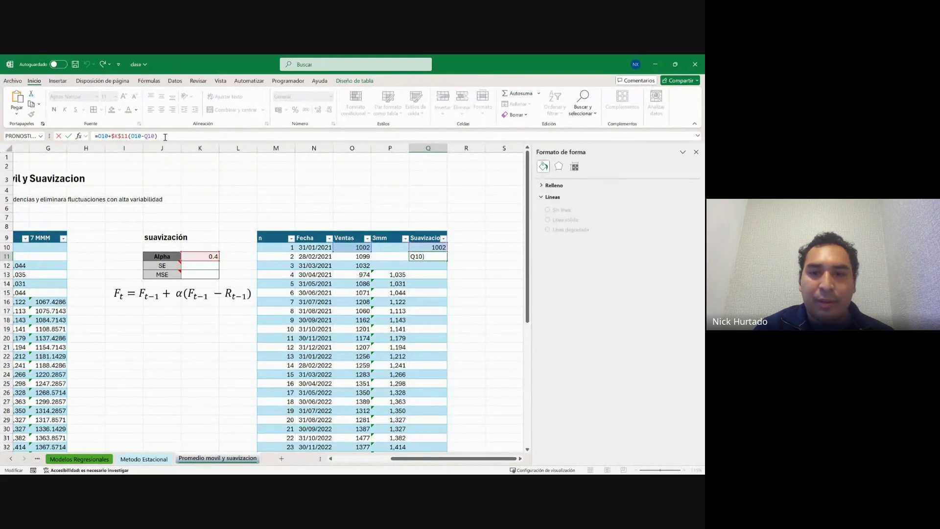
{"action": "key", "text": "BackSpace"}
{"action": "key", "text": "BackSpace"}
{"action": "key", "text": "BackSpace"}
{"action": "key", "text": "BackSpace"}
{"action": "key", "text": "BackSpace"}
{"action": "key", "text": "BackSpace"}
{"action": "key", "text": "BackSpace"}
{"action": "key", "text": "BackSpace"}
{"action": "key", "text": "BackSpace"}
{"action": "key", "text": "BackSpace"}
{"action": "key", "text": "BackSpace"}
{"action": "key", "text": "BackSpace"}
{"action": "key", "text": "BackSpace"}
{"action": "key", "text": "BackSpace"}
{"action": "key", "text": "BackSpace"}
{"action": "key", "text": "Return"}
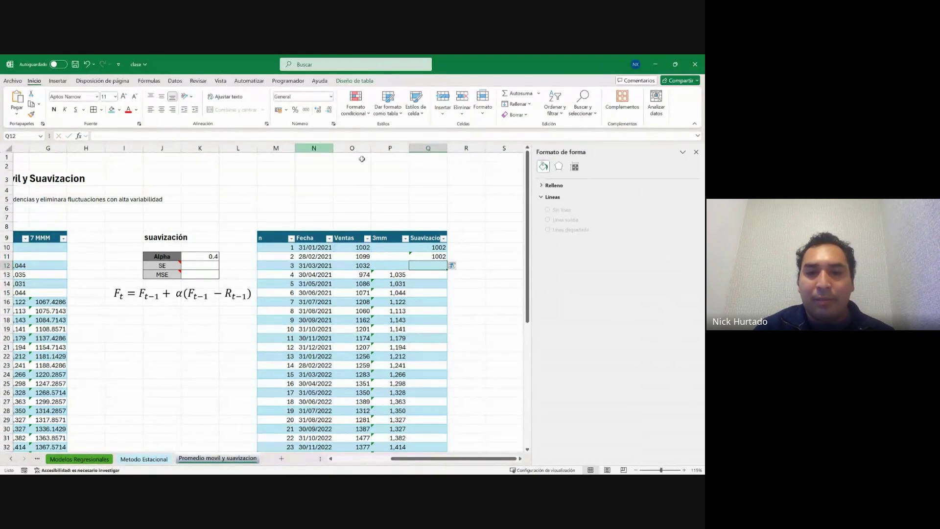
Extend the formula in Q11 to =O10+K11*(Q10-O10), multiplying Alpha by the difference between the previous Suavizacion and Ventas.
{"action": "left_click", "coordinate": [435, 258]}
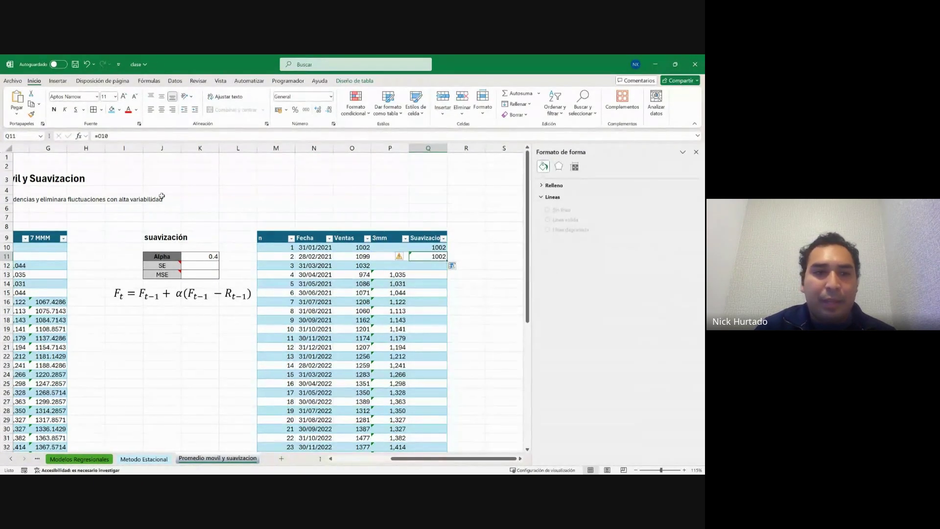
{"action": "left_click", "coordinate": [124, 136]}
{"action": "type", "text": "+"}
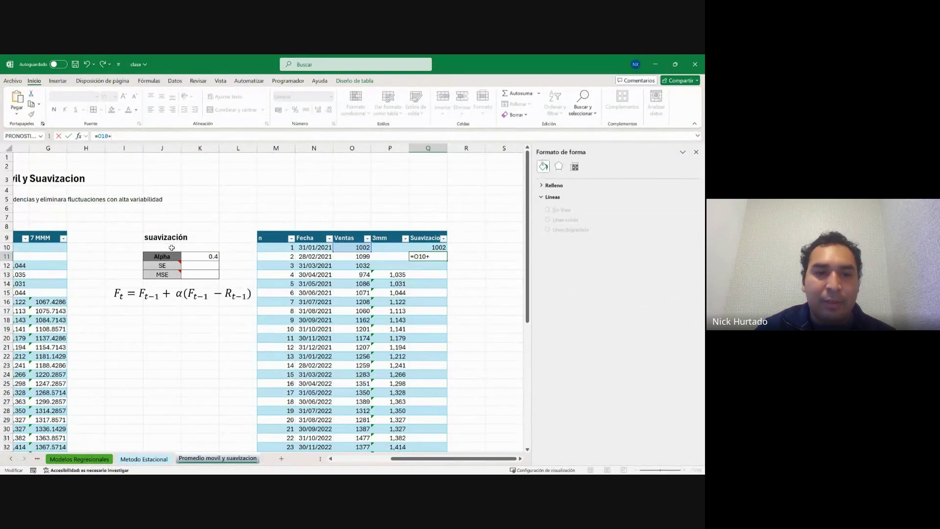
{"action": "left_click", "coordinate": [213, 258]}
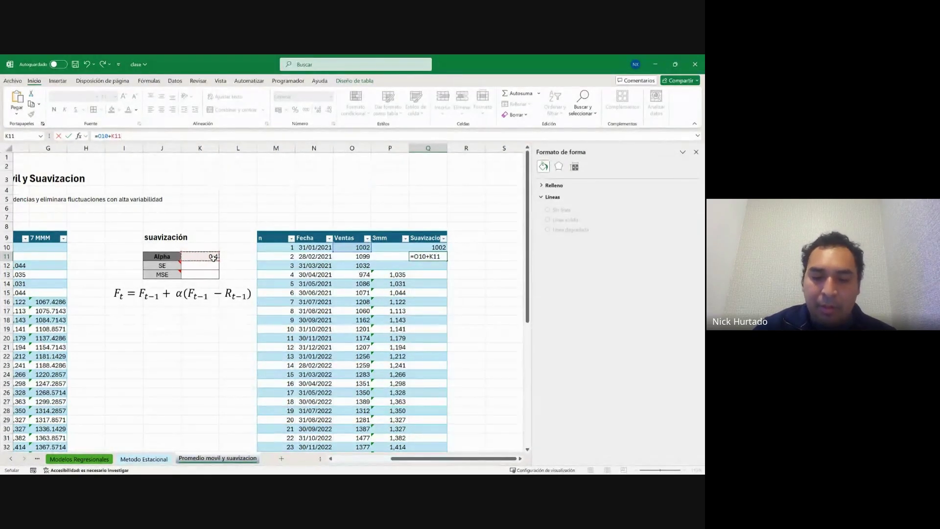
{"action": "type", "text": "*"}
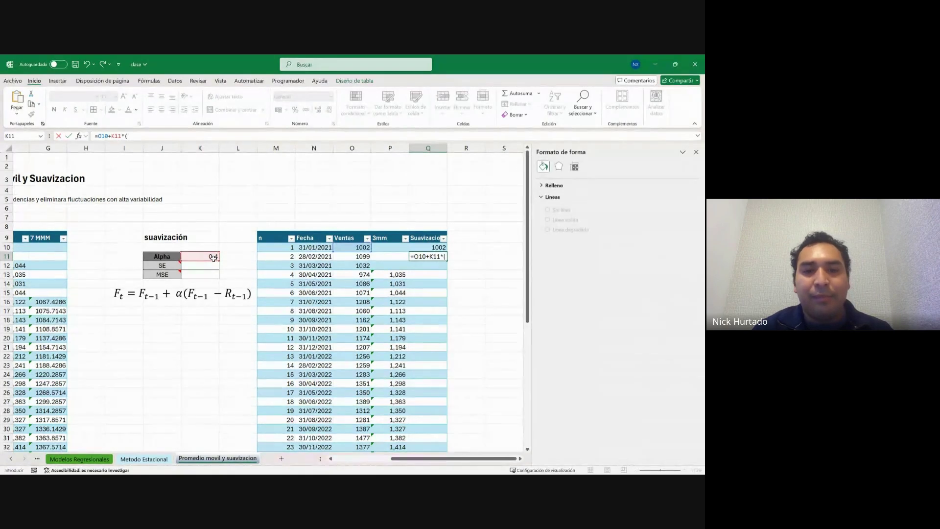
{"action": "left_click", "coordinate": [360, 248]}
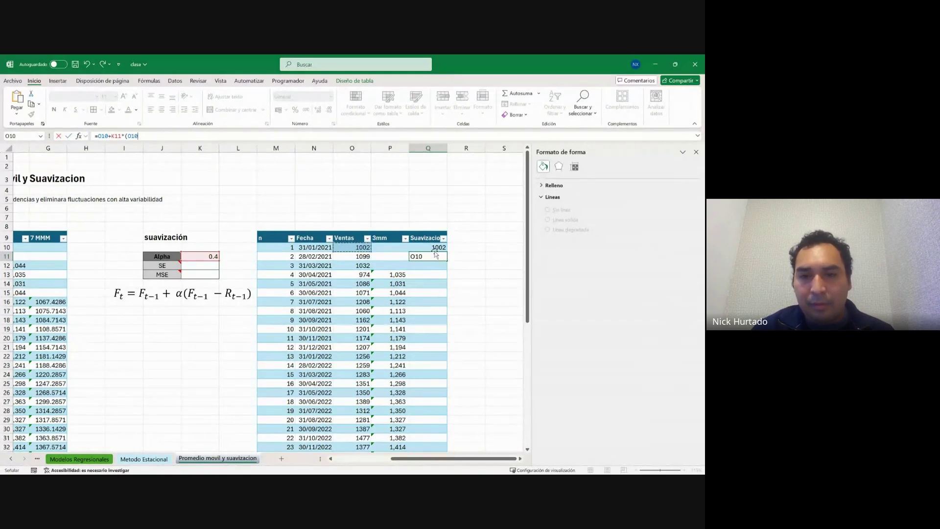
{"action": "left_click", "coordinate": [431, 246]}
{"action": "type", "text": "-"}
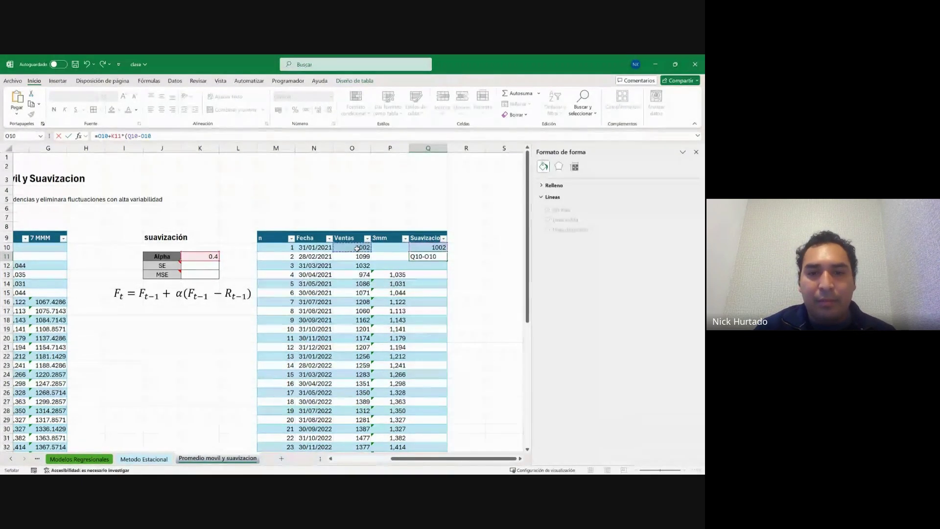
{"action": "left_click", "coordinate": [357, 249]}
{"action": "key", "text": "Return"}
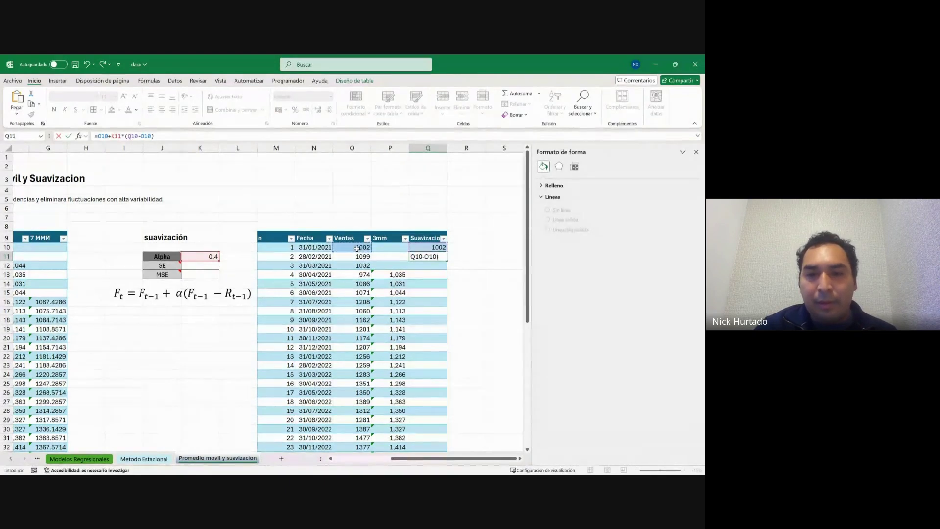
Make the Alpha reference in Q11 absolute so the formula reads =O10+$K$11*(Q10-O10).
{"action": "left_click", "coordinate": [424, 258]}
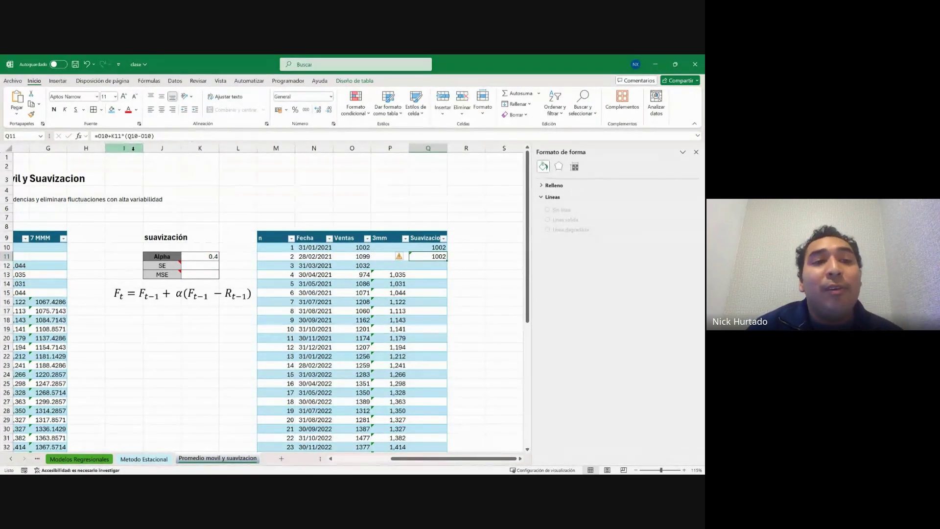
{"action": "left_click", "coordinate": [119, 136]}
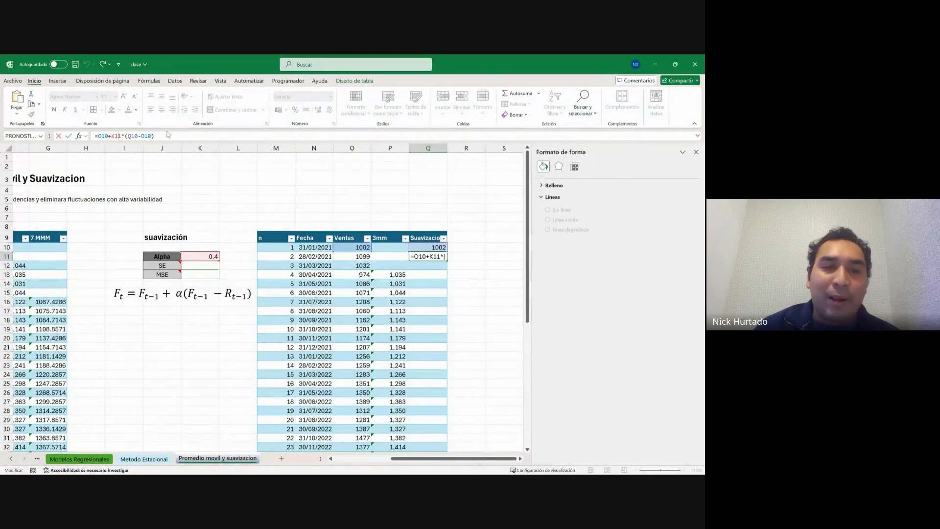
{"action": "key", "text": "F4"}
{"action": "key", "text": "Return"}
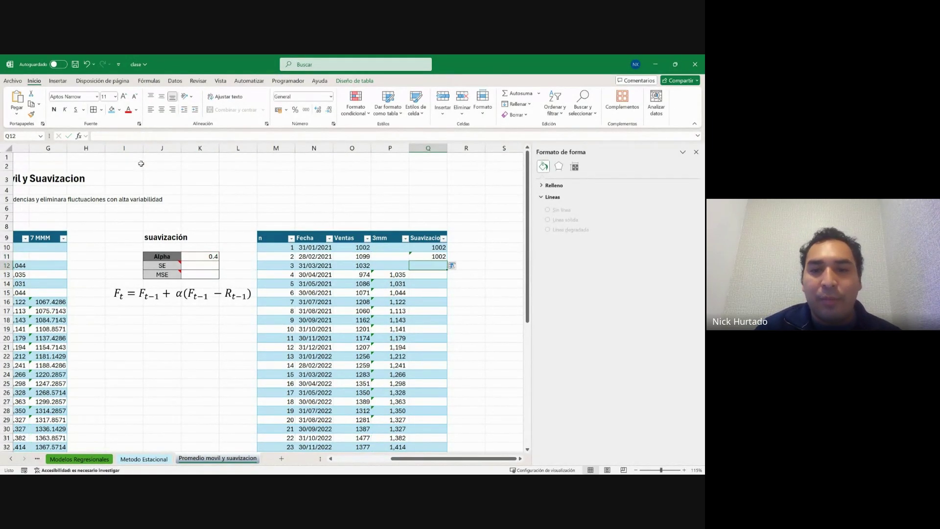
Fill the Q11 formula down the rest of the Suavizacion column and check the references of the copied formula in Q12.
{"action": "left_click", "coordinate": [438, 256]}
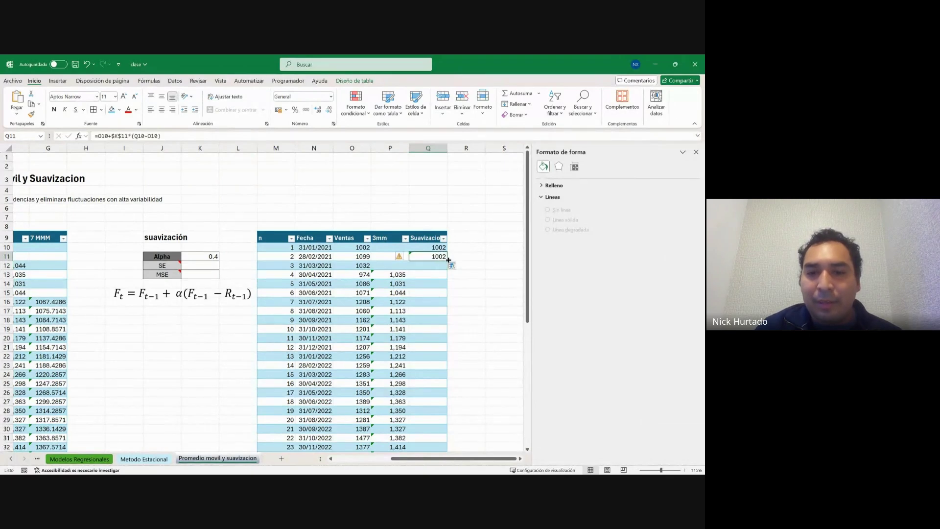
{"action": "double_click", "coordinate": [449, 261]}
{"action": "left_click", "coordinate": [438, 320]}
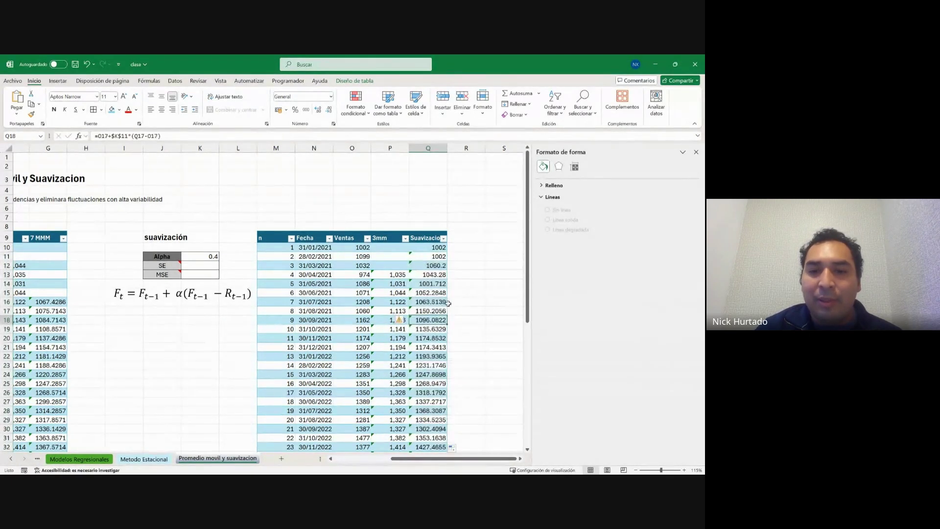
{"action": "left_click", "coordinate": [431, 265]}
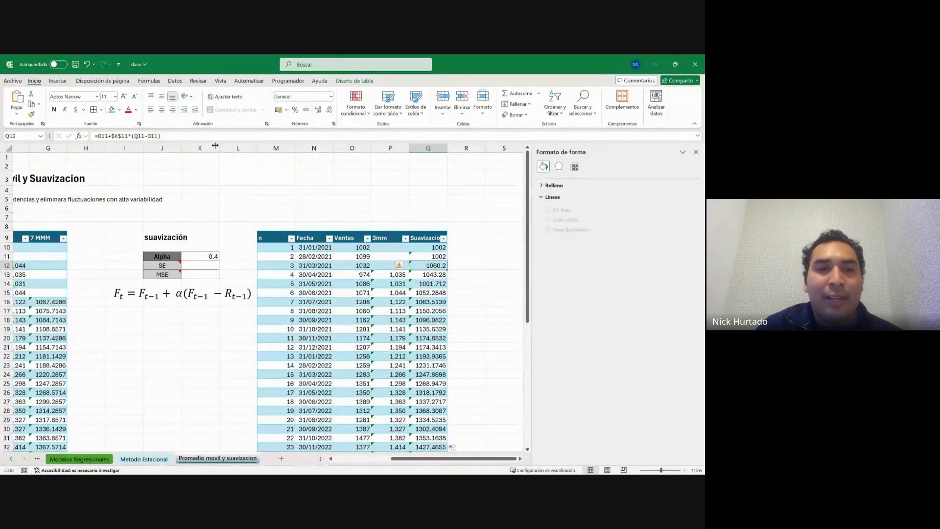
{"action": "left_click", "coordinate": [189, 137]}
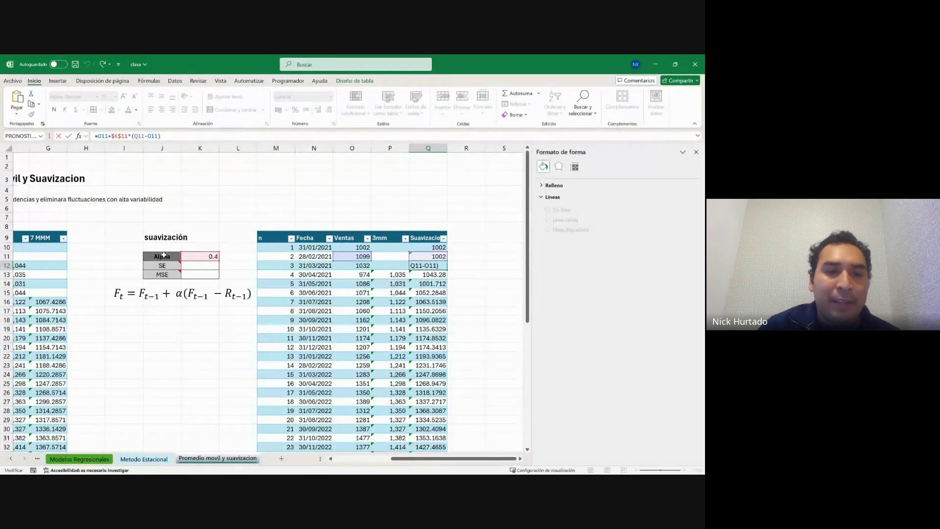
{"action": "key", "text": "Tab"}
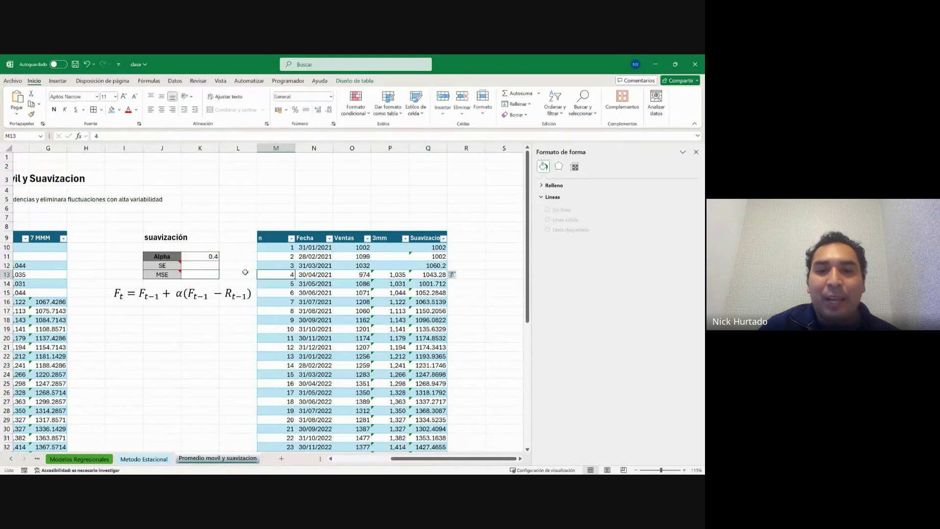
Insert a line chart of all Ventas, 3mm and Suavizacion values in the second table and enlarge it.
{"action": "scroll", "coordinate": [429, 279], "scroll_direction": "down", "scroll_amount": 3}
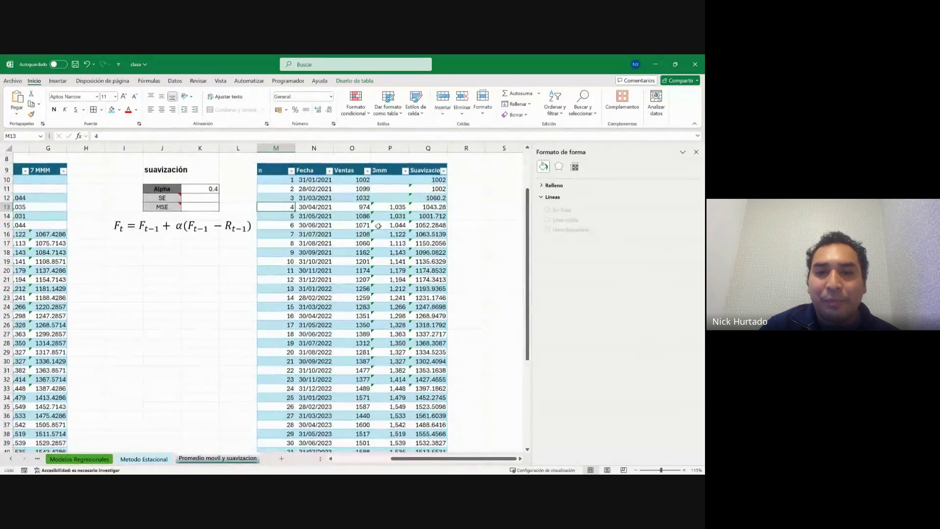
{"action": "left_click_drag", "start_coordinate": [347, 181], "coordinate": [387, 180]}
{"action": "key", "text": "ctrl+shift+Right"}
{"action": "key", "text": "ctrl+shift+Down"}
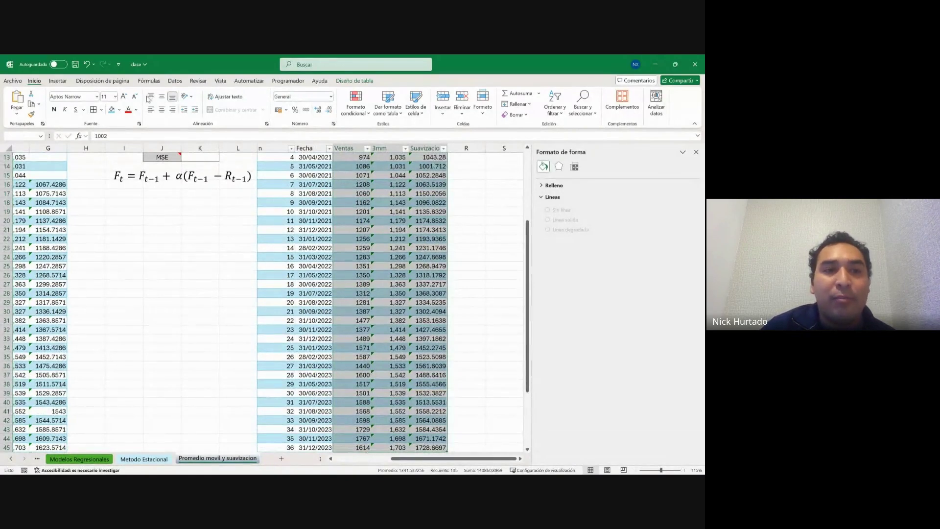
{"action": "left_click", "coordinate": [59, 81]}
{"action": "left_click", "coordinate": [255, 104]}
{"action": "left_click", "coordinate": [263, 128]}
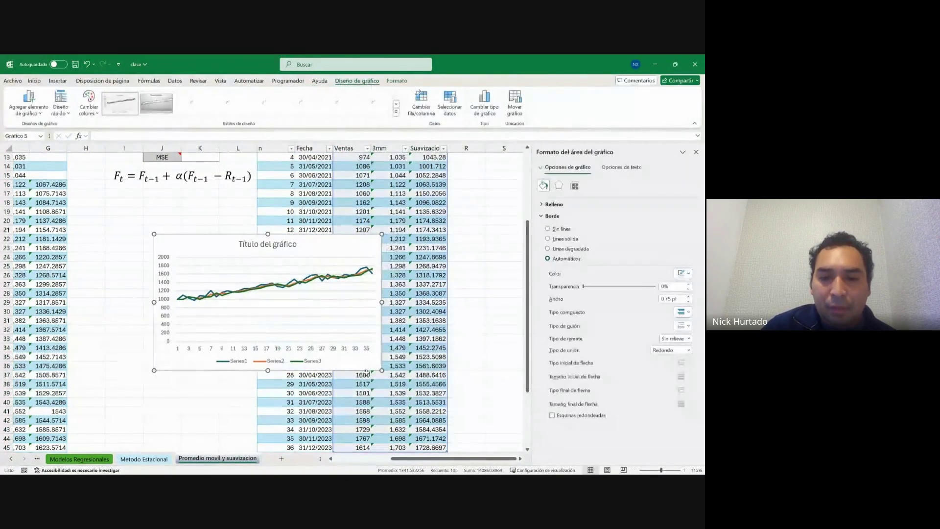
{"action": "left_click_drag", "start_coordinate": [382, 371], "coordinate": [506, 420]}
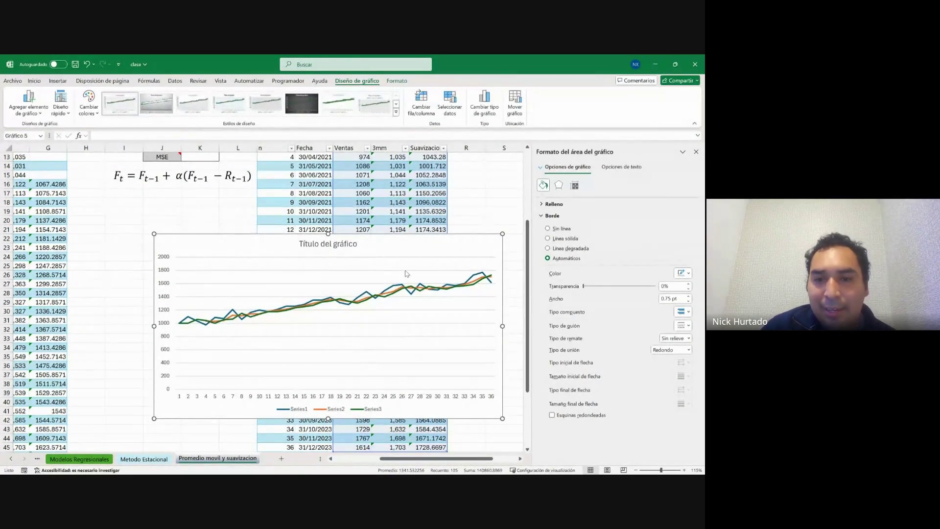
Set the minimum bound of the line chart's vertical axis to 1000.
{"action": "scroll", "coordinate": [405, 271], "scroll_direction": "up", "scroll_amount": 1}
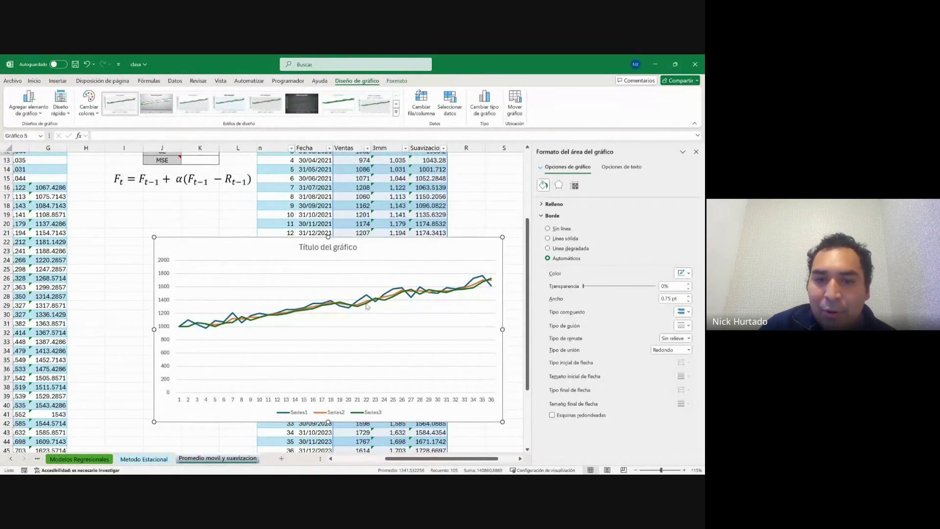
{"action": "left_click", "coordinate": [167, 293]}
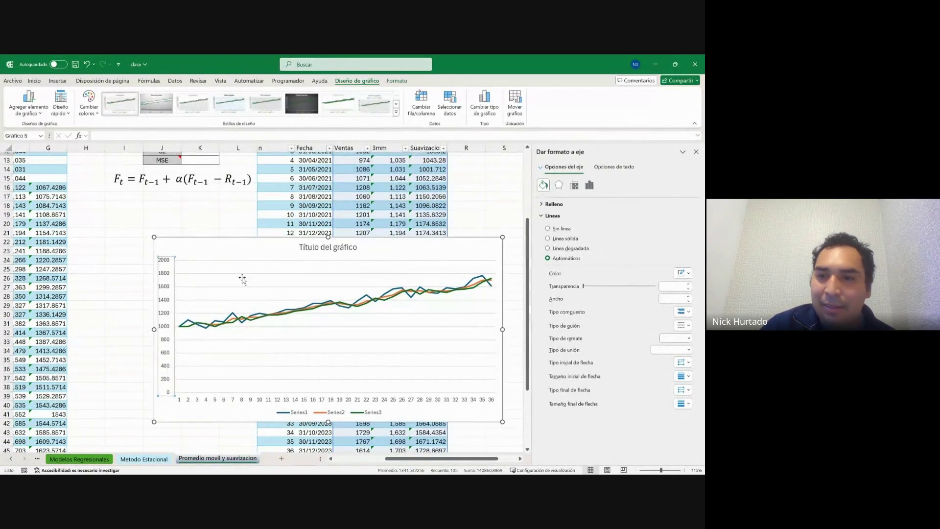
{"action": "left_click", "coordinate": [590, 185]}
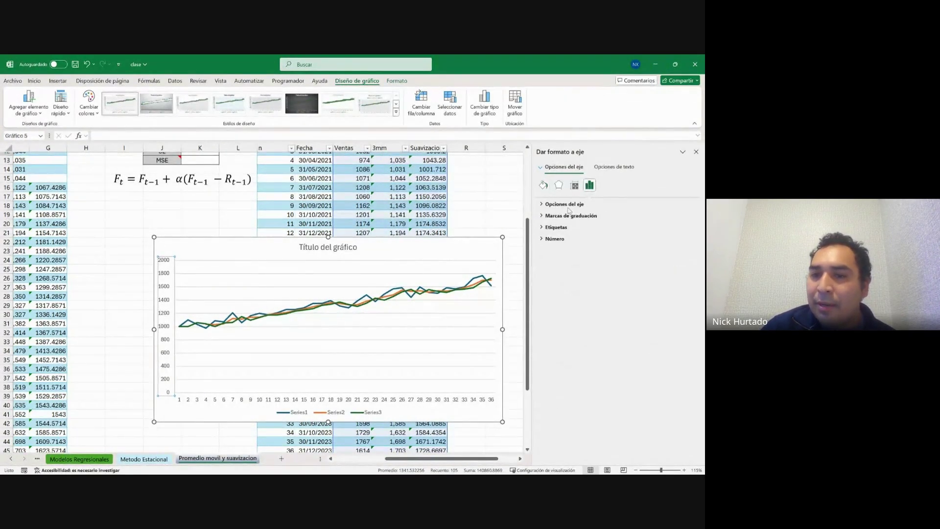
{"action": "left_click", "coordinate": [563, 203]}
{"action": "left_click", "coordinate": [644, 226]}
{"action": "left_click_drag", "start_coordinate": [644, 229], "coordinate": [577, 226]}
{"action": "type", "text": "1000"}
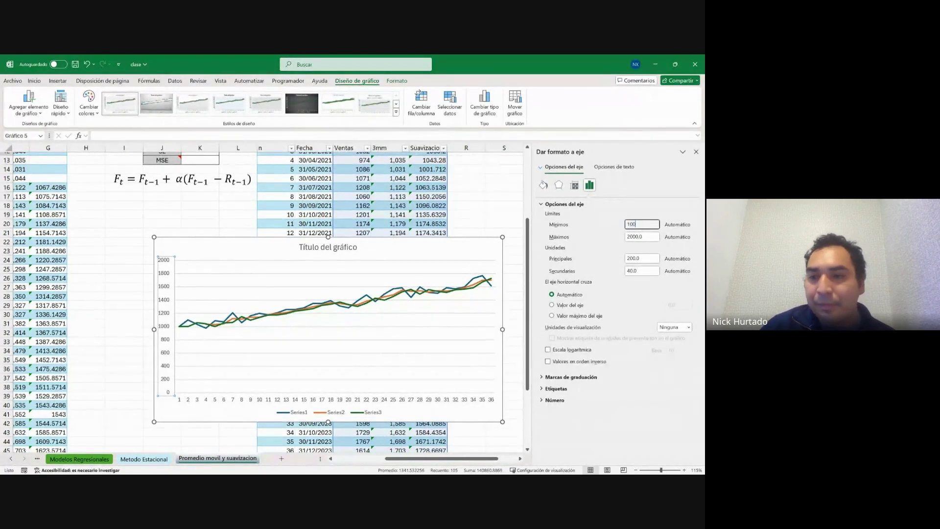
{"action": "key", "text": "Return"}
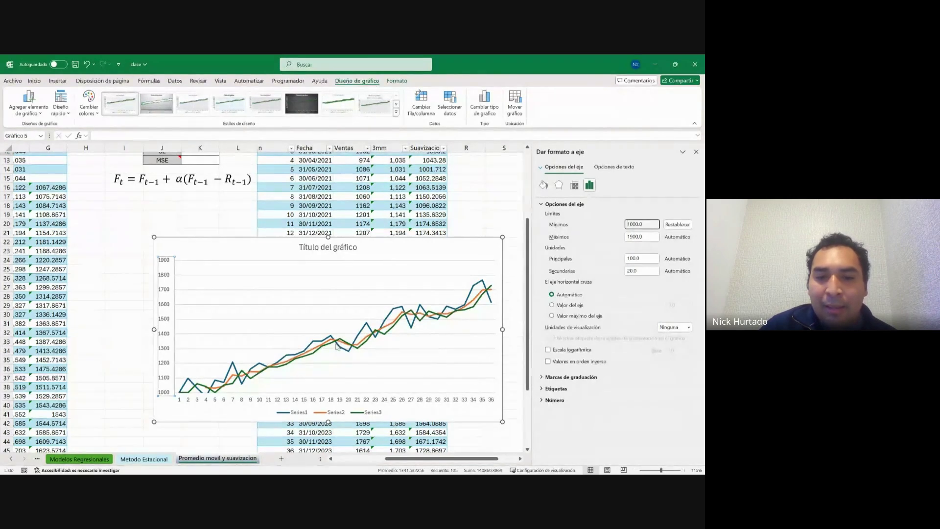
Reposition the line chart below the smoothing formula, spanning about columns J to R and starting at about row 20.
{"action": "scroll", "coordinate": [334, 208], "scroll_direction": "up", "scroll_amount": 2}
{"action": "scroll", "coordinate": [381, 206], "scroll_direction": "down", "scroll_amount": 1}
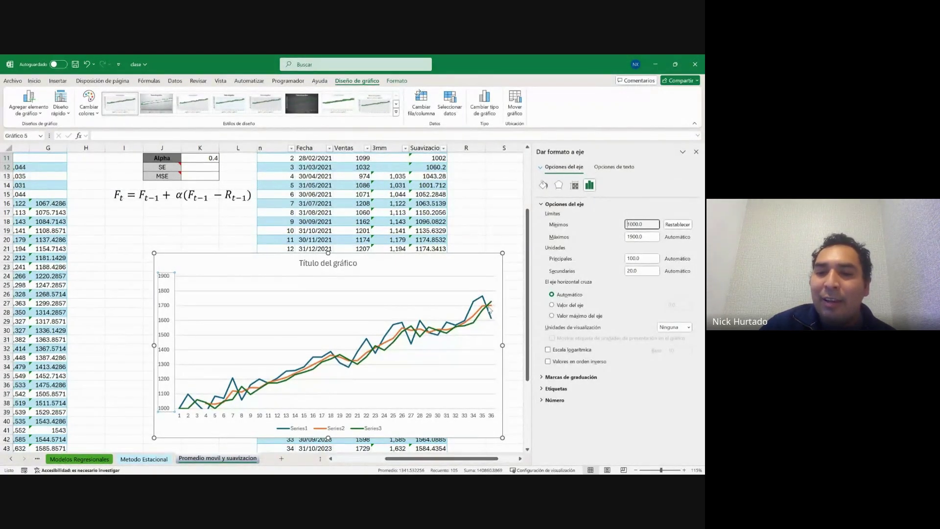
{"action": "left_click", "coordinate": [487, 253]}
{"action": "left_click_drag", "start_coordinate": [487, 253], "coordinate": [406, 237]}
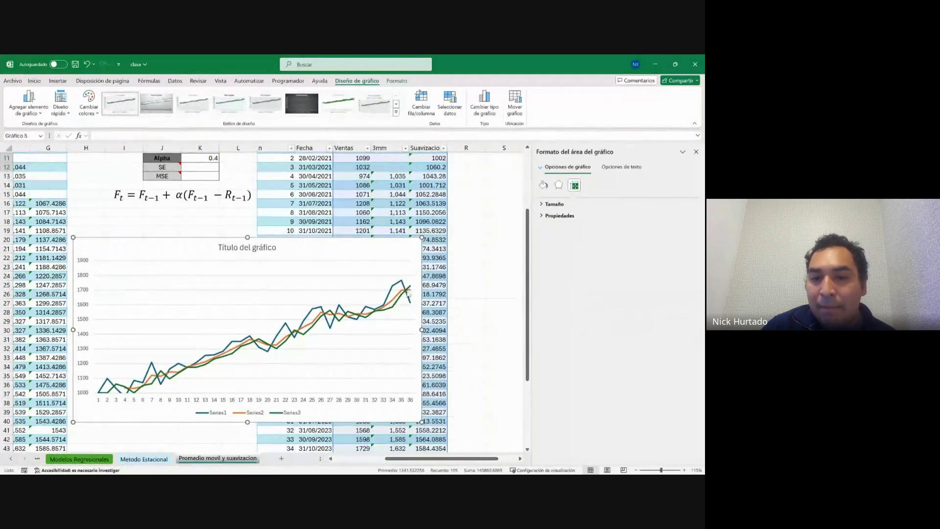
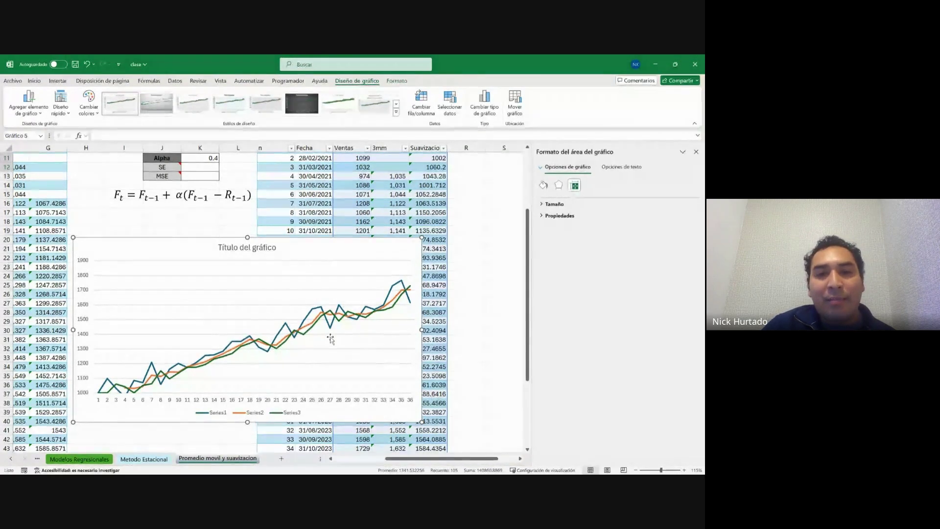
{"action": "scroll", "coordinate": [328, 338], "scroll_direction": "up", "scroll_amount": 1}
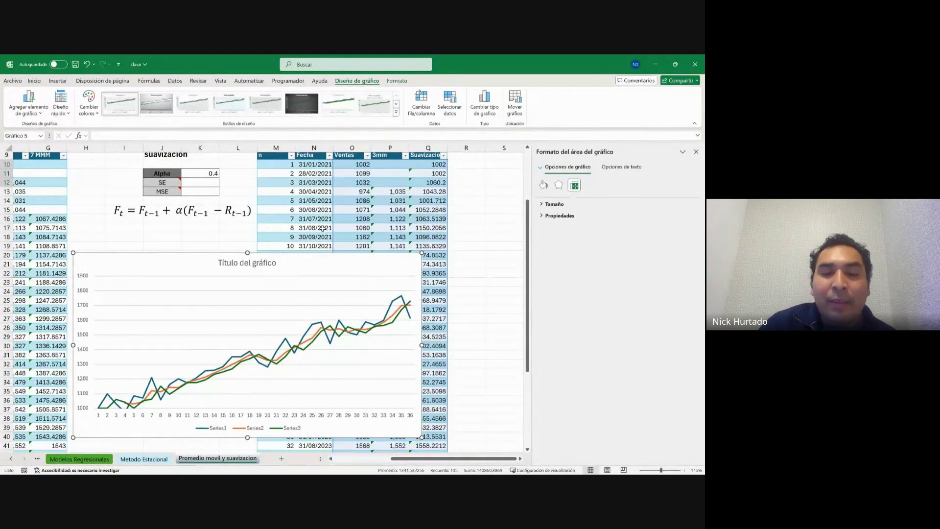
{"action": "left_click_drag", "start_coordinate": [295, 254], "coordinate": [364, 257]}
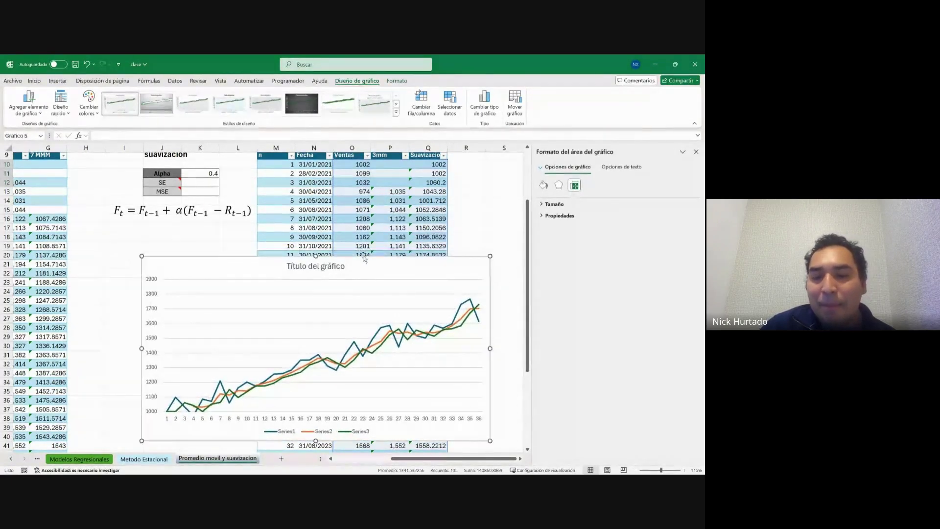
Set the Alpha value in K11 to 0.6 to test the smoothing forecast.
{"action": "left_click", "coordinate": [209, 174]}
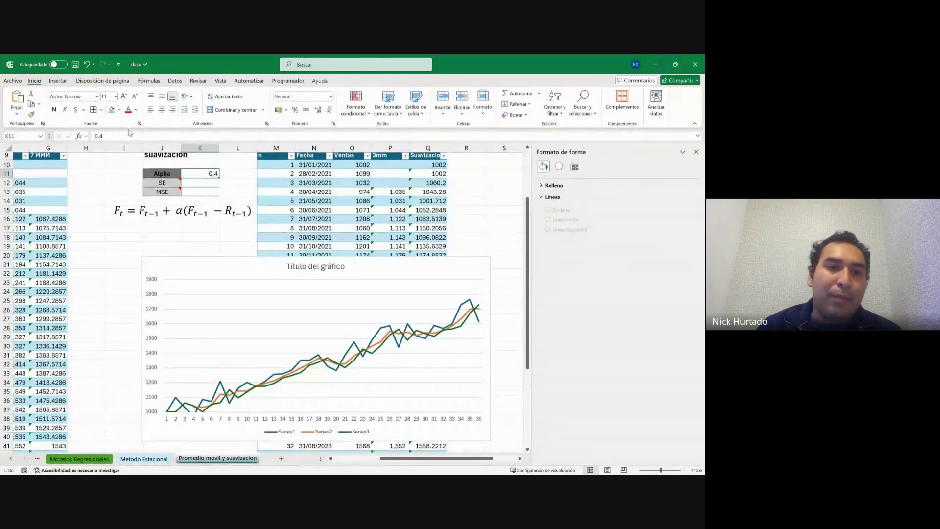
{"action": "type", "text": "0.6"}
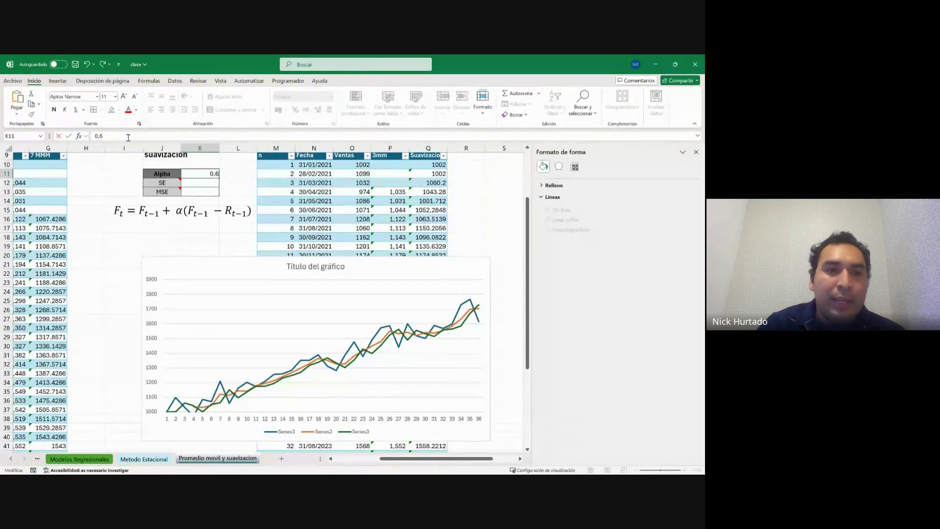
{"action": "key", "text": "Return"}
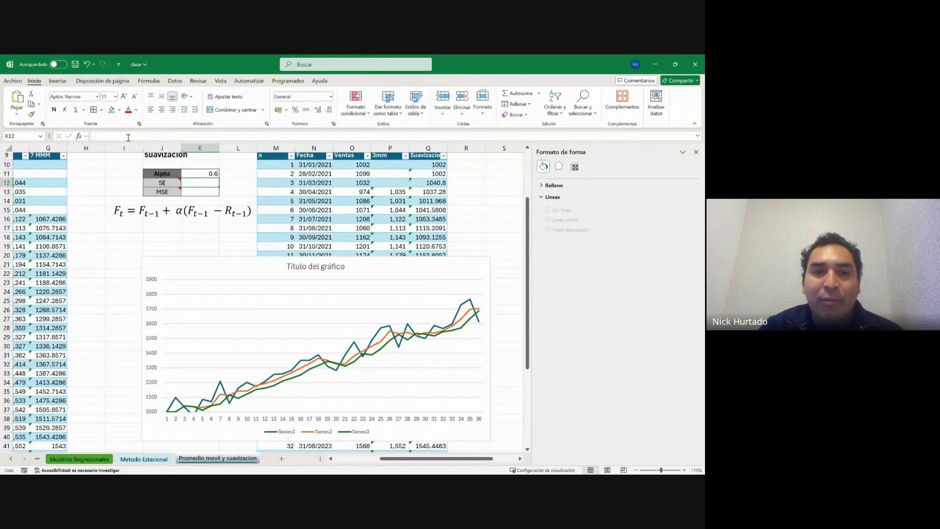
Set the Alpha value in K11 to 0.3 to recalculate the Suavizacion column.
{"action": "left_click", "coordinate": [209, 172]}
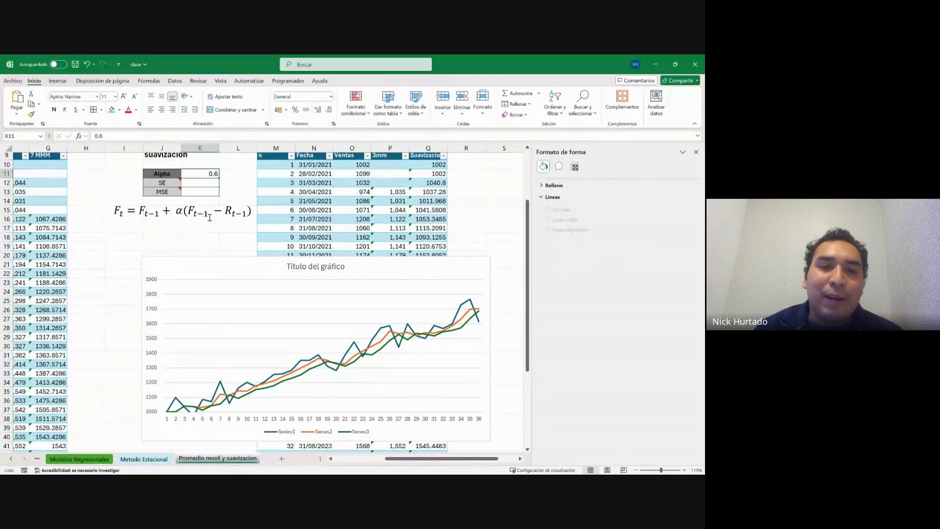
{"action": "left_click", "coordinate": [124, 135]}
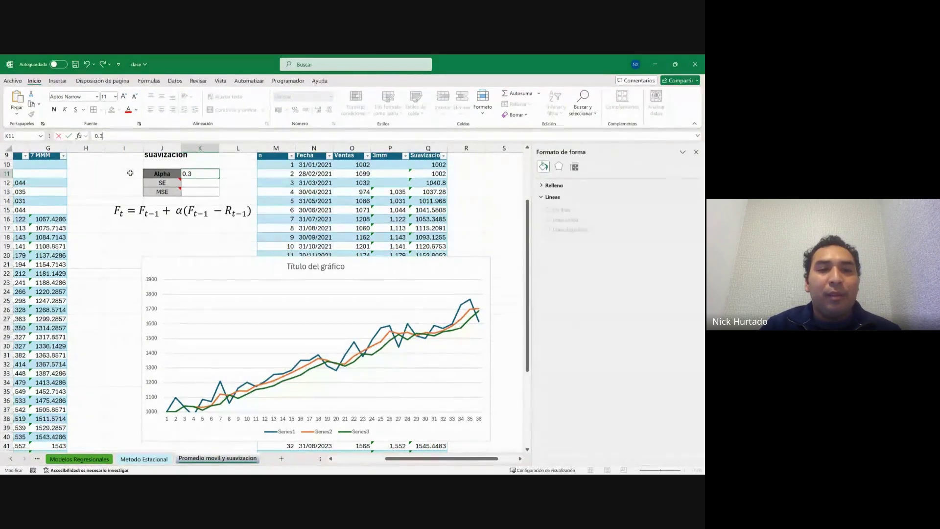
{"action": "type", "text": "3"}
{"action": "key", "text": "Return"}
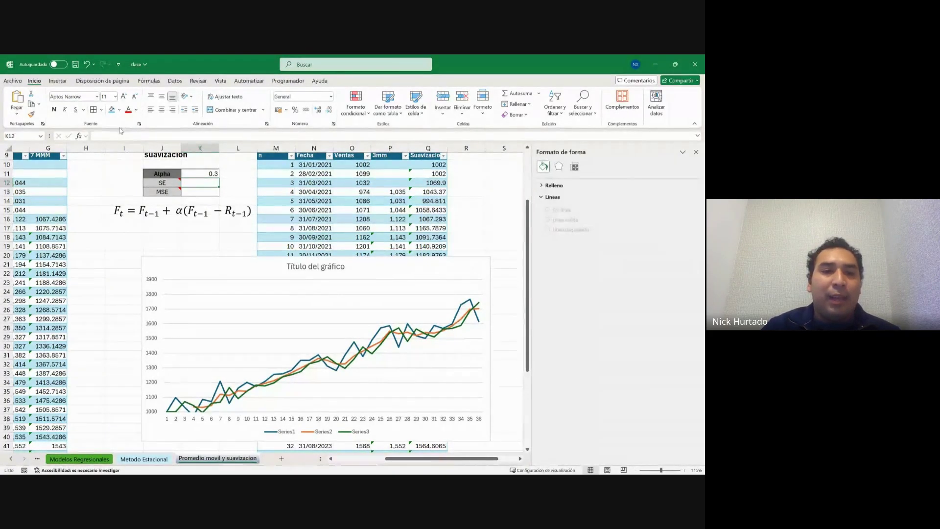
Move the line chart to about columns G to P, starting at about row 20, so it uncovers the Suavizacion column.
{"action": "left_click", "coordinate": [206, 173]}
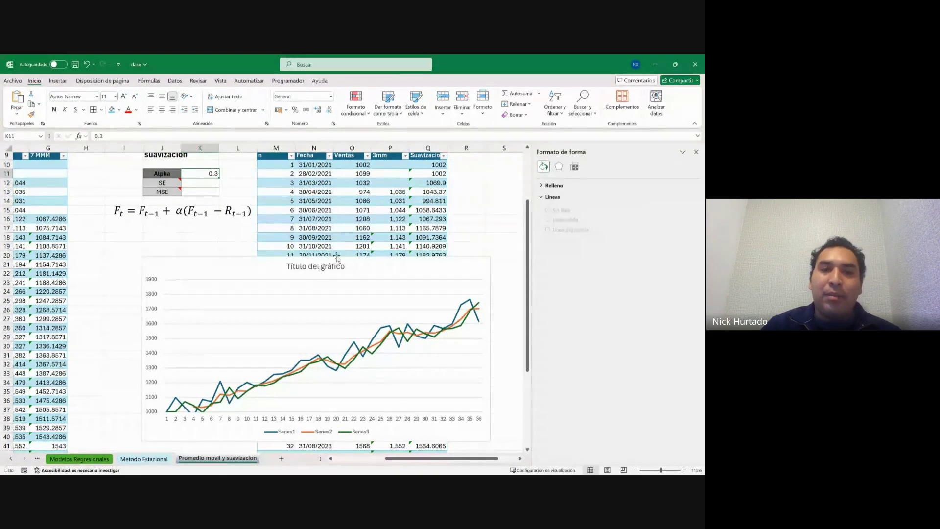
{"action": "left_click_drag", "start_coordinate": [367, 264], "coordinate": [271, 259]}
{"action": "left_click", "coordinate": [174, 183]}
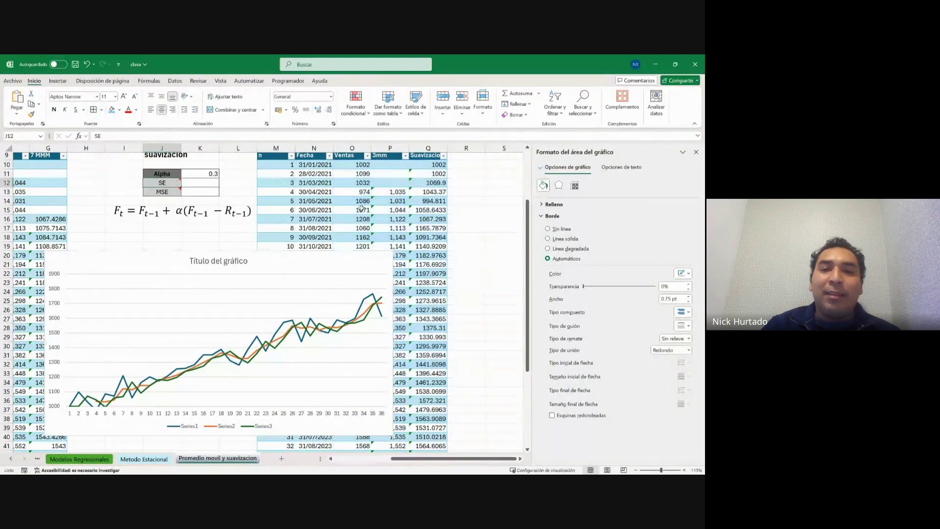
{"action": "left_click", "coordinate": [430, 165]}
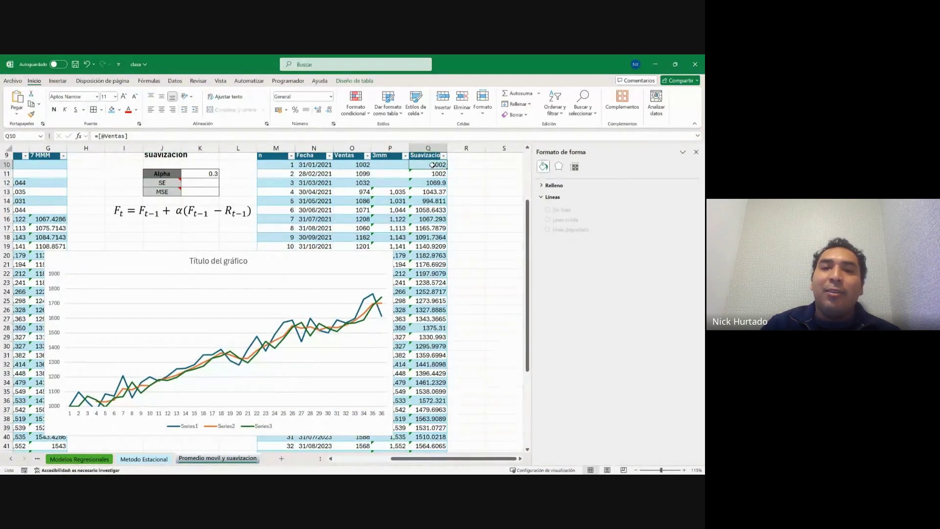
{"action": "scroll", "coordinate": [421, 188], "scroll_direction": "right", "scroll_amount": 2}
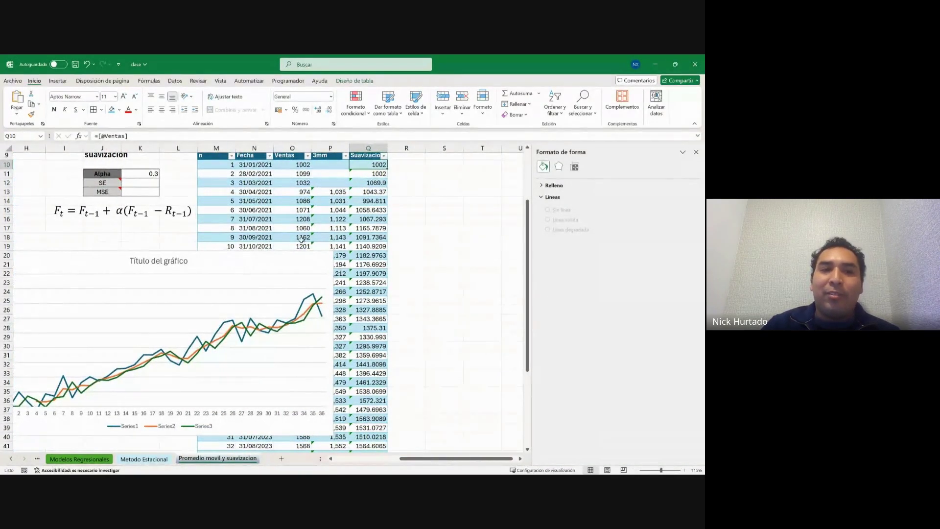
{"action": "left_click", "coordinate": [140, 184]}
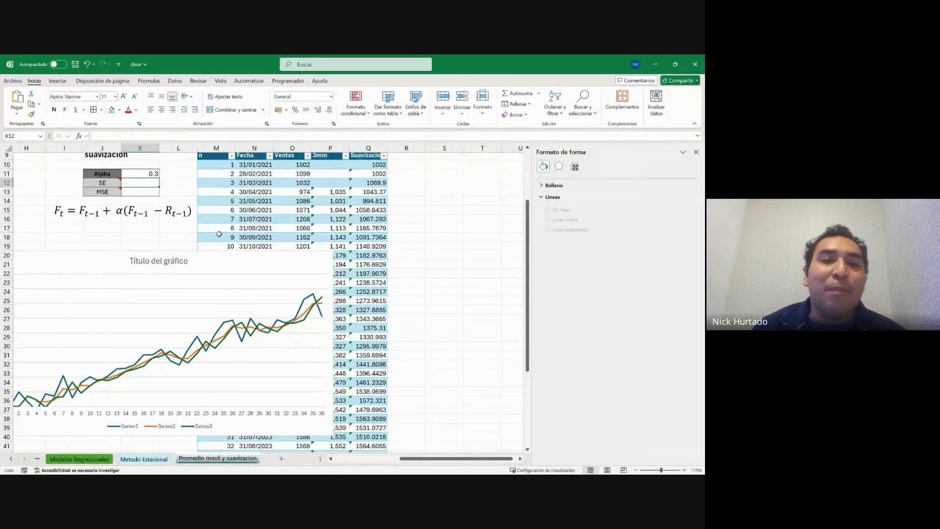
{"action": "left_click", "coordinate": [413, 166]}
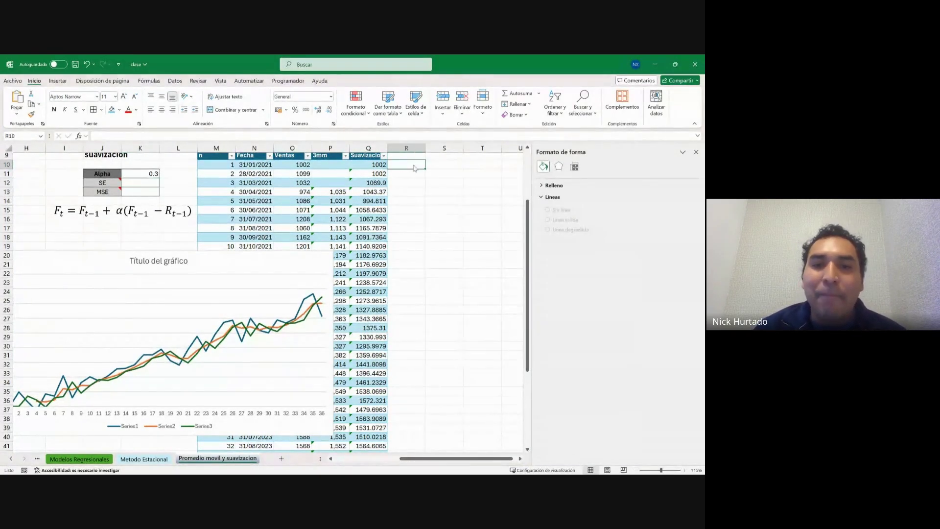
{"action": "scroll", "coordinate": [414, 186], "scroll_direction": "up", "scroll_amount": 1}
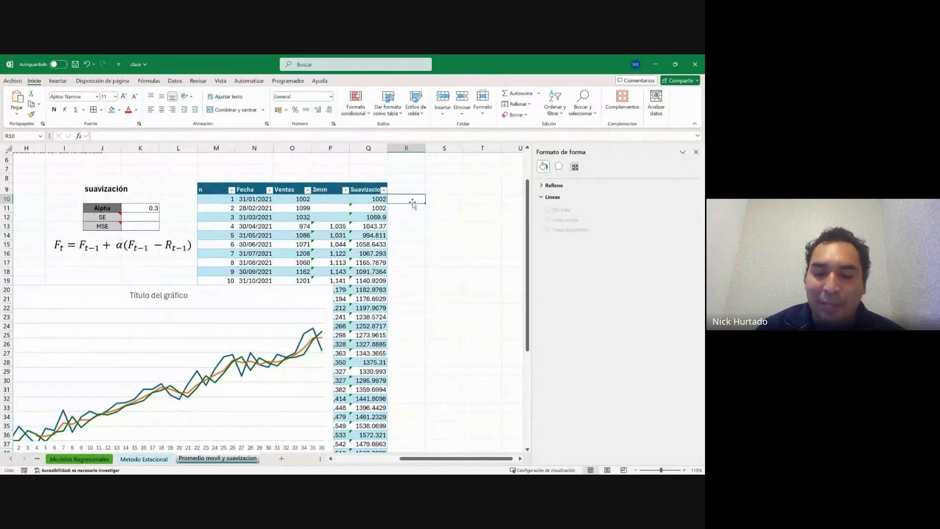
{"action": "type", "text": "="}
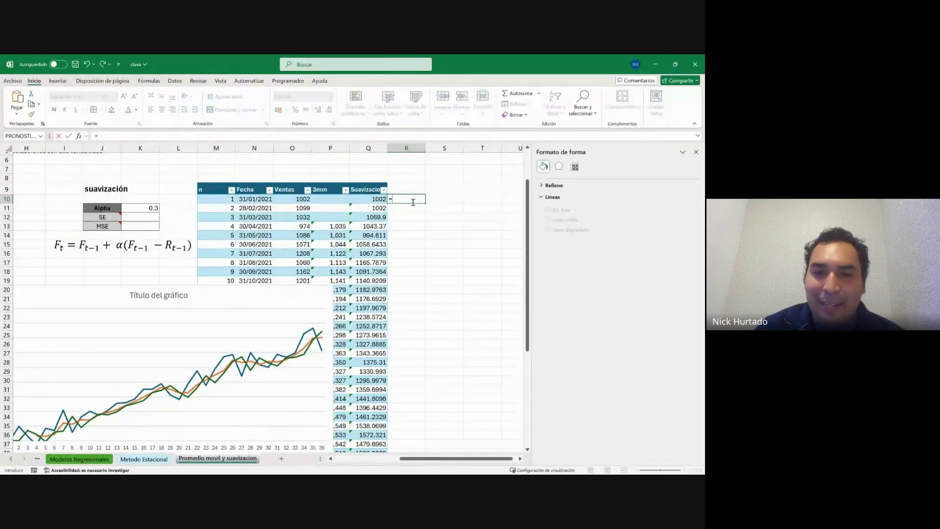
{"action": "left_click", "coordinate": [299, 198]}
{"action": "type", "text": "-"}
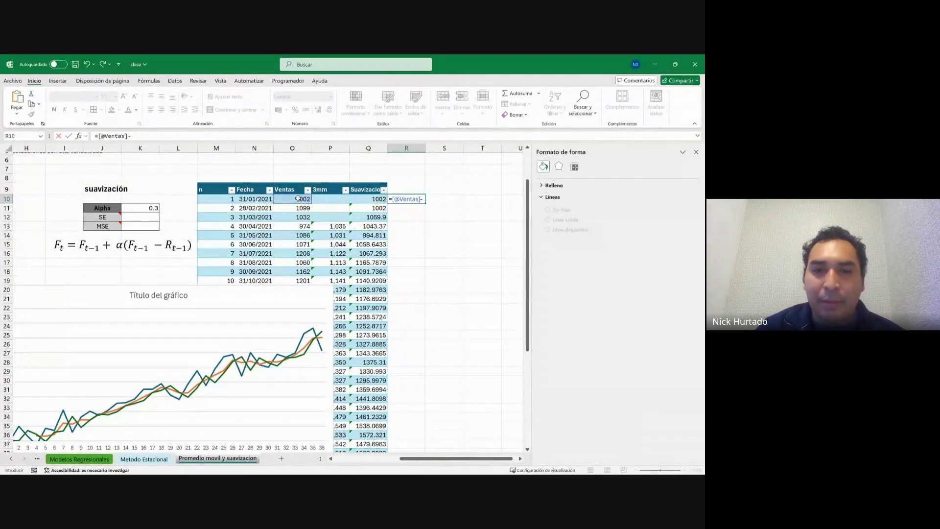
{"action": "left_click", "coordinate": [367, 202]}
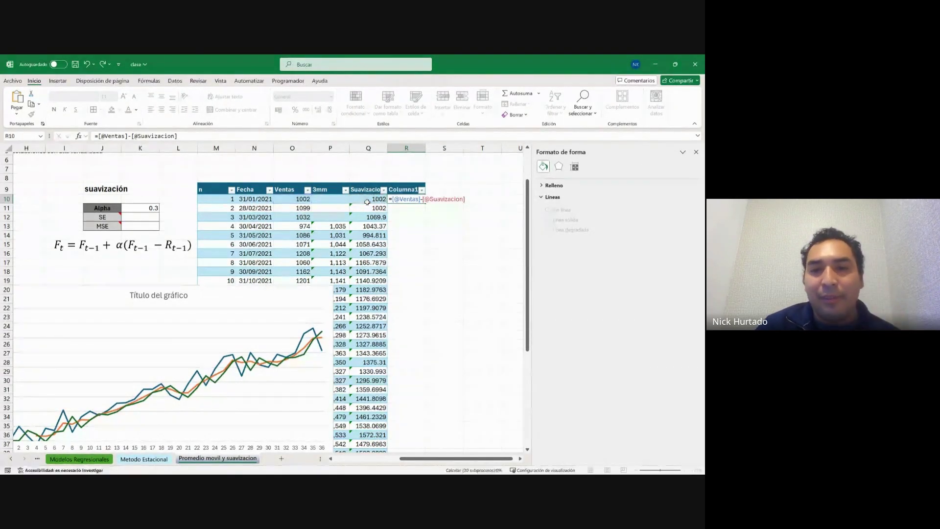
{"action": "key", "text": "Return"}
{"action": "scroll", "coordinate": [421, 254], "scroll_direction": "down", "scroll_amount": 8}
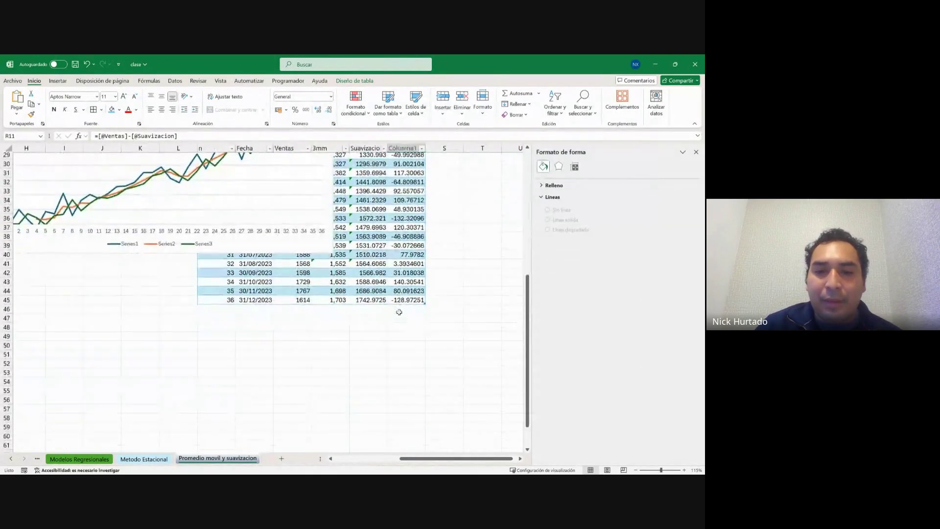
Calculate SE in K12 as the SUMA of all values in Columna1.
{"action": "scroll", "coordinate": [413, 303], "scroll_direction": "up", "scroll_amount": 9}
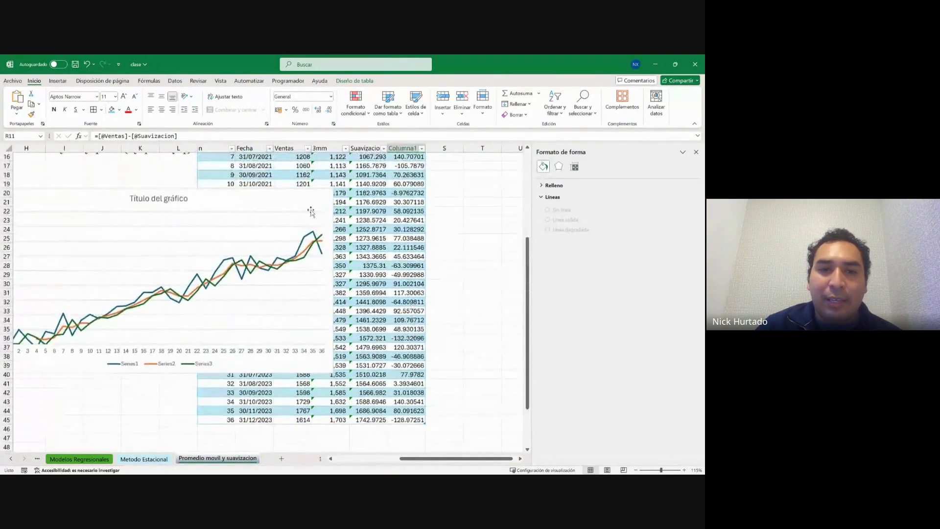
{"action": "left_click", "coordinate": [143, 268]}
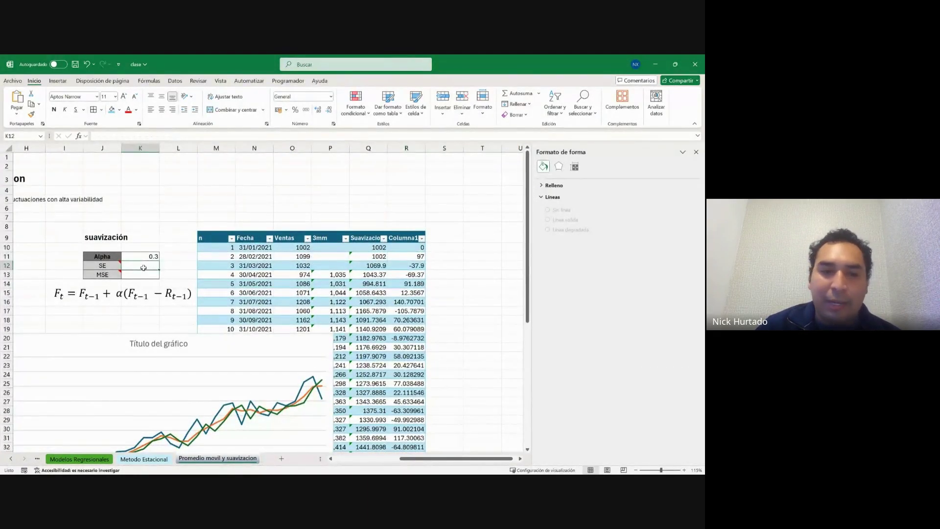
{"action": "type", "text": "=SUMA("}
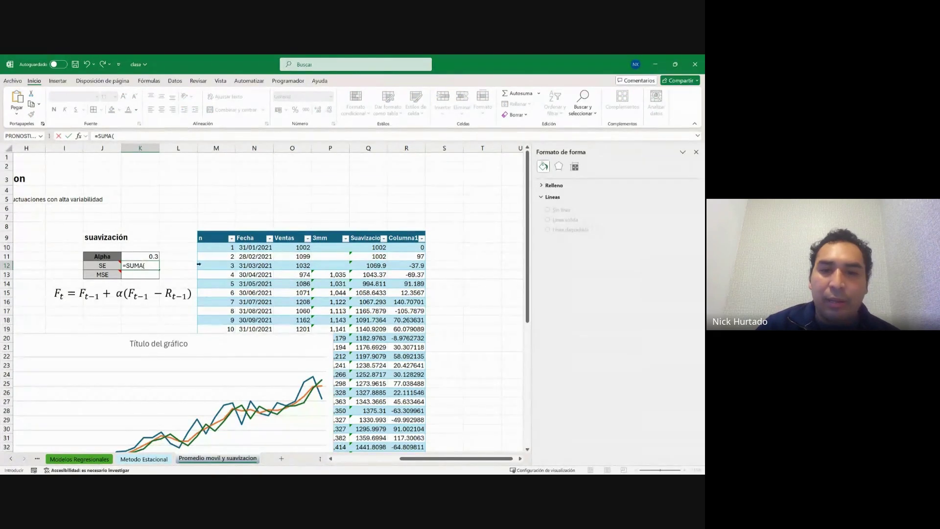
{"action": "left_click", "coordinate": [410, 248]}
{"action": "key", "text": "ctrl+shift+Down"}
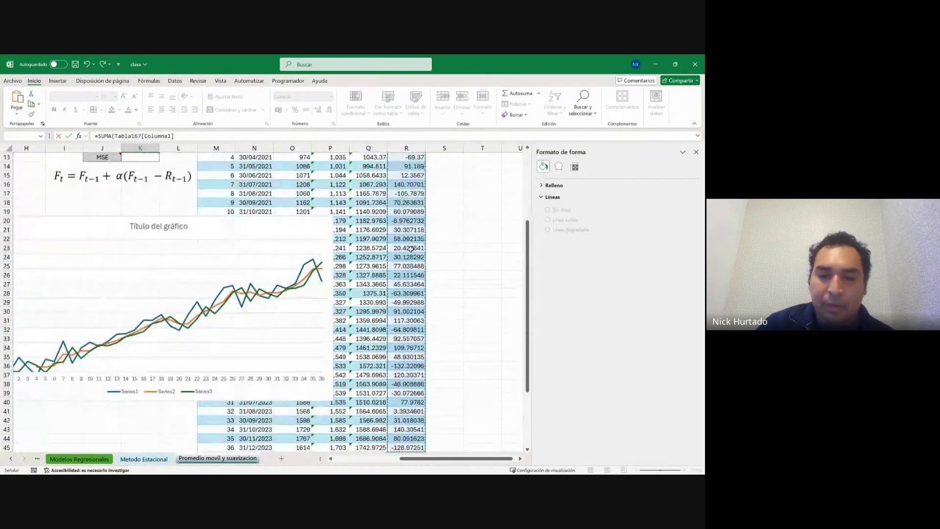
{"action": "key", "text": "Return"}
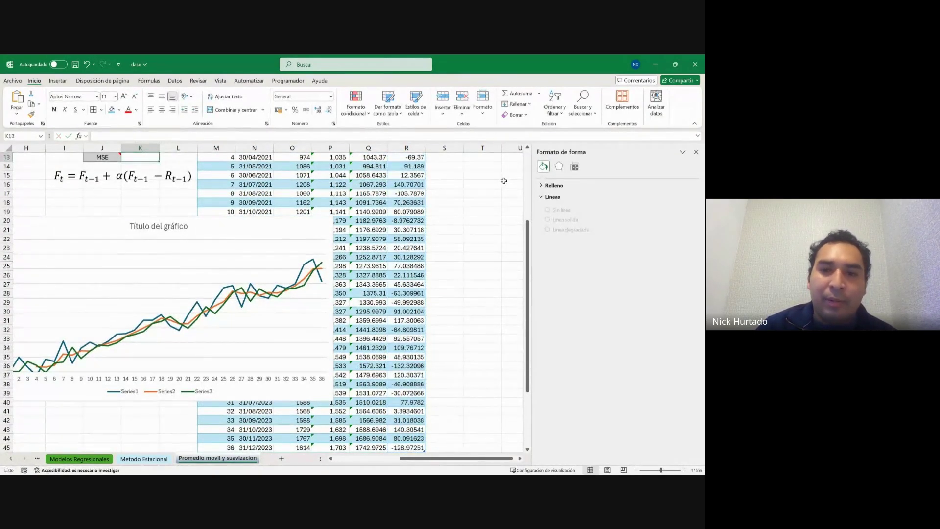
{"action": "scroll", "coordinate": [449, 255], "scroll_direction": "up", "scroll_amount": 4}
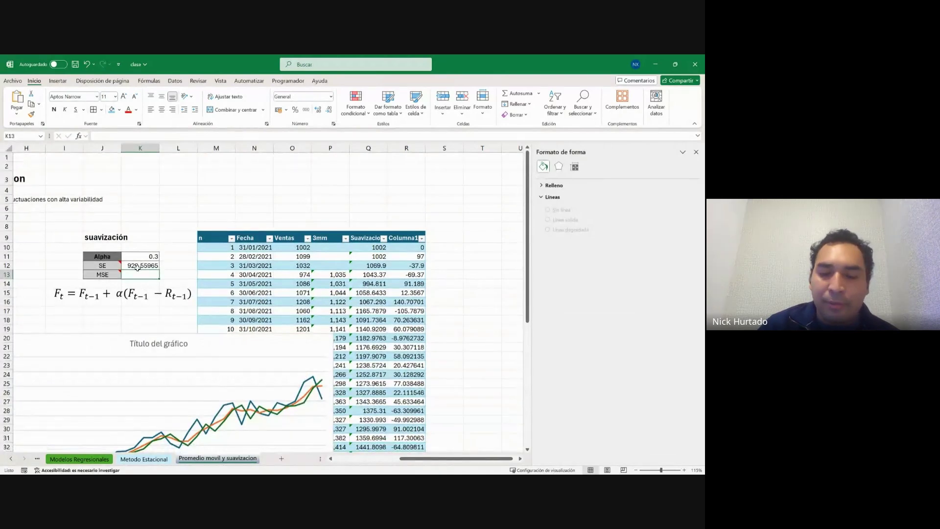
{"action": "type", "text": "+"}
{"action": "key", "text": "BackSpace"}
{"action": "type", "text": "="}
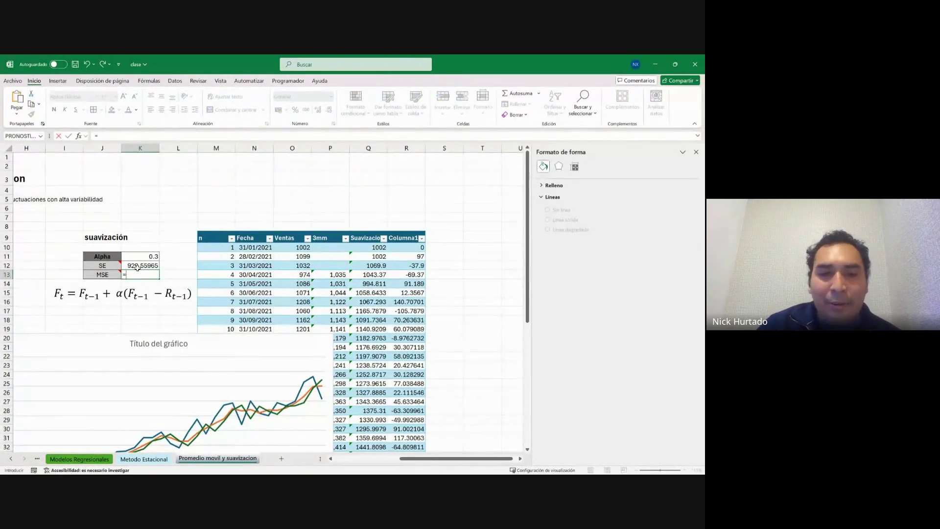
{"action": "left_click", "coordinate": [138, 267]}
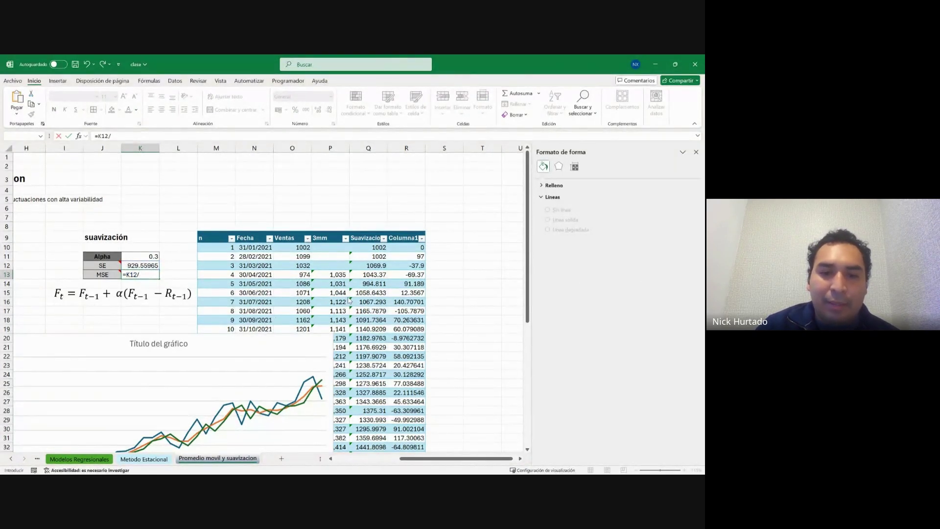
{"action": "key", "text": "F2"}
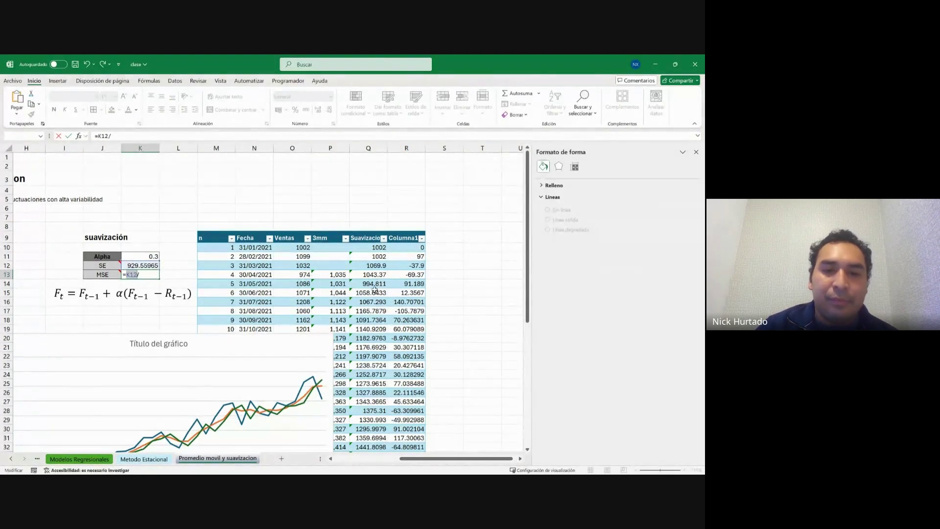
{"action": "left_click", "coordinate": [128, 139]}
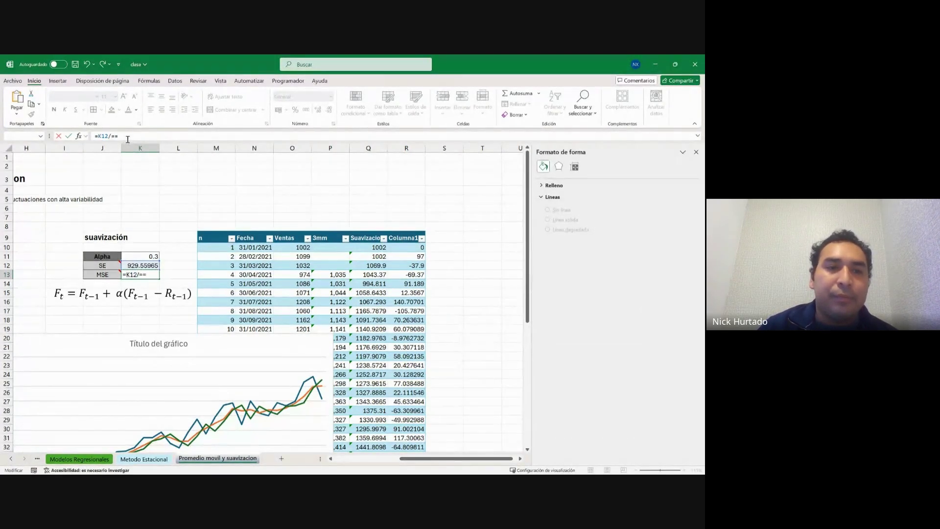
{"action": "key", "text": "BackSpace"}
{"action": "key", "text": "BackSpace"}
{"action": "key", "text": "BackSpace"}
{"action": "key", "text": "BackSpace"}
{"action": "key", "text": "Return"}
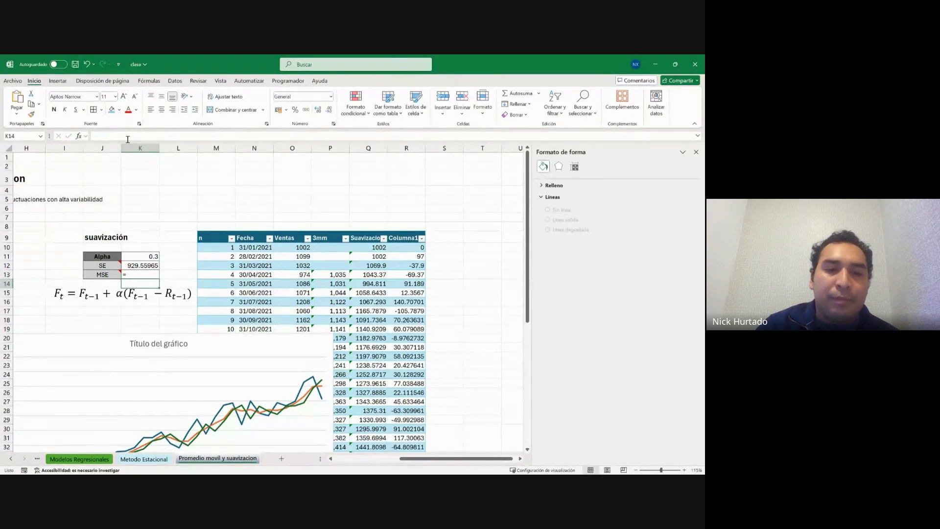
Move the line chart off the n column and check the numbering of the table rows.
{"action": "left_click_drag", "start_coordinate": [188, 336], "coordinate": [443, 251]}
{"action": "scroll", "coordinate": [291, 275], "scroll_direction": "down", "scroll_amount": 7}
{"action": "scroll", "coordinate": [291, 275], "scroll_direction": "up", "scroll_amount": 6}
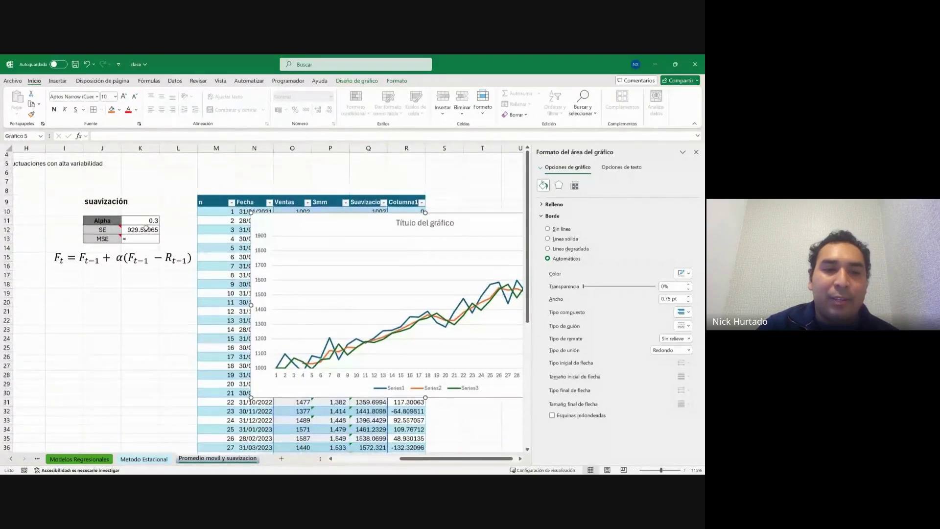
Calculate MSE in K13 as =K12/36, and move the line chart to about columns J to R, starting at about row 19.
{"action": "left_click", "coordinate": [139, 236]}
{"action": "type", "text": "="}
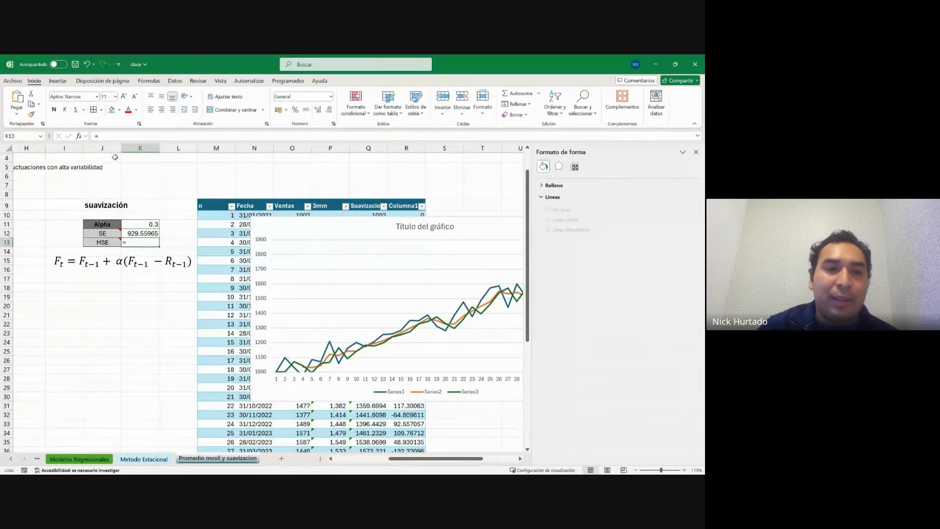
{"action": "left_click", "coordinate": [140, 234]}
{"action": "type", "text": "/36"}
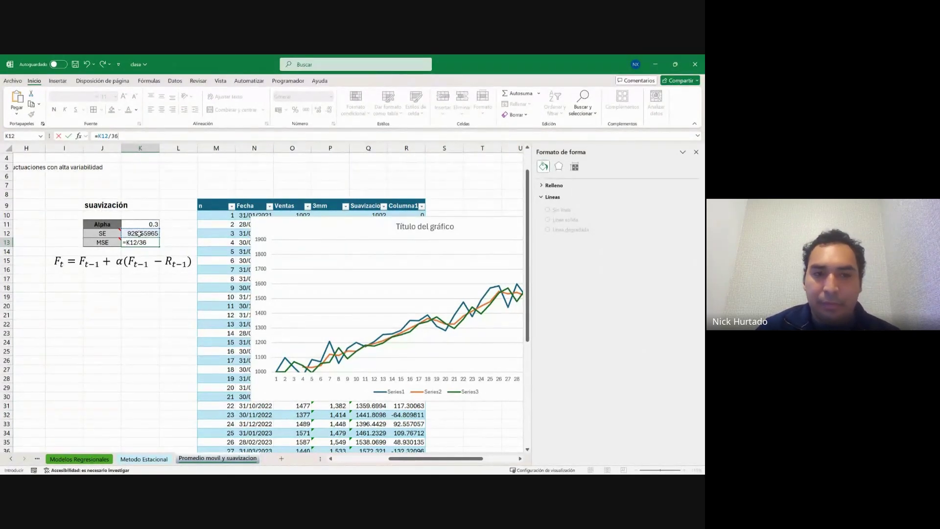
{"action": "key", "text": "Return"}
{"action": "left_click_drag", "start_coordinate": [360, 227], "coordinate": [195, 304]}
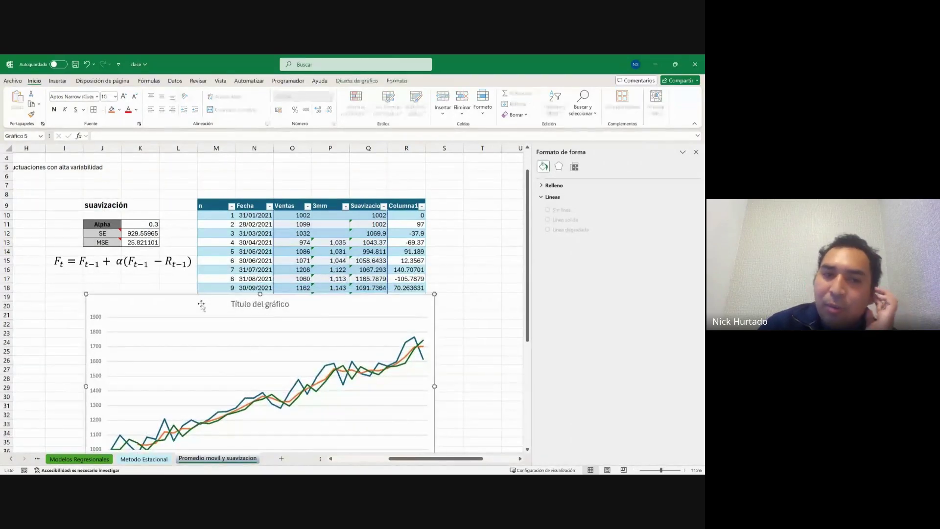
Set the Alpha value in K11 to 0.4.
{"action": "left_click", "coordinate": [150, 243]}
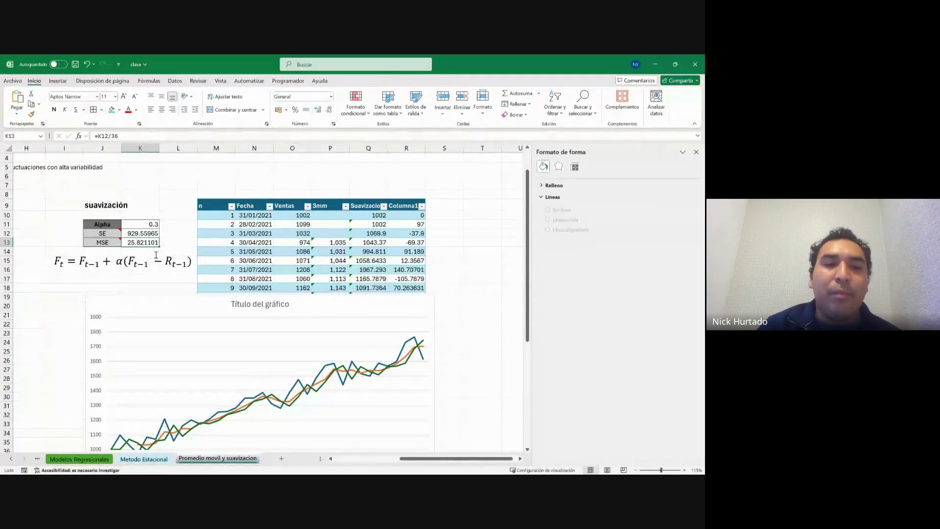
{"action": "left_click", "coordinate": [151, 224]}
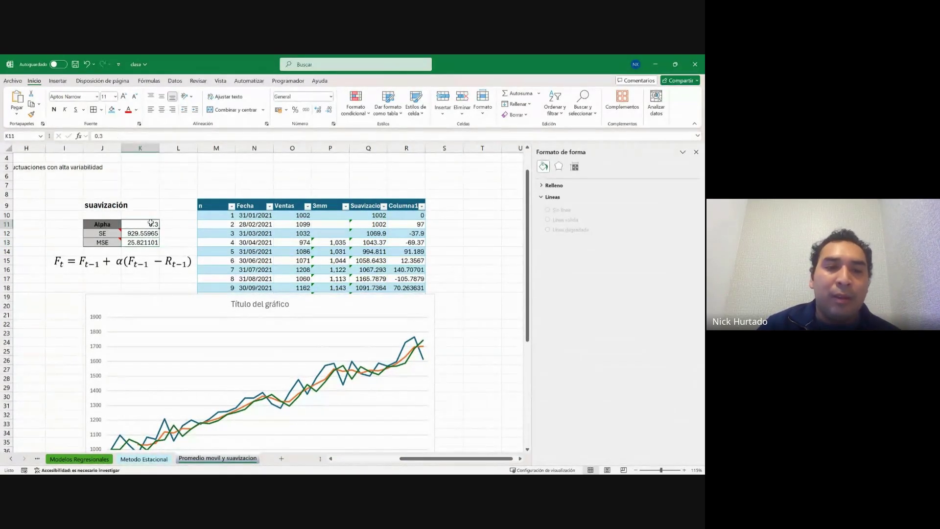
{"action": "left_click", "coordinate": [105, 137]}
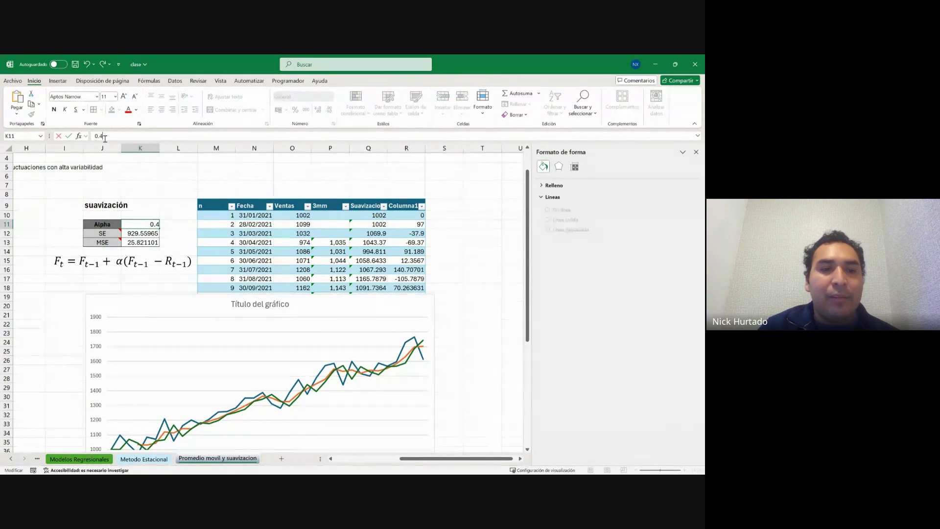
{"action": "key", "text": "Return"}
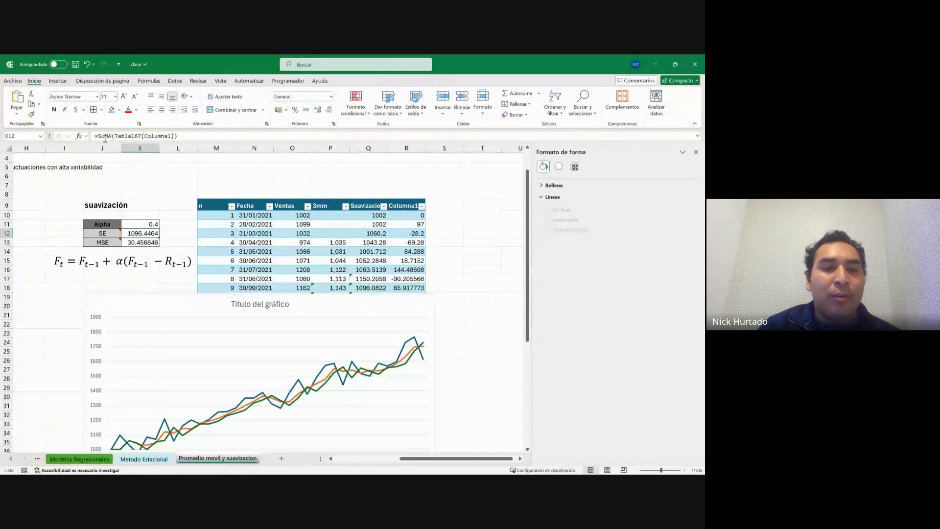
{"action": "left_click", "coordinate": [151, 223]}
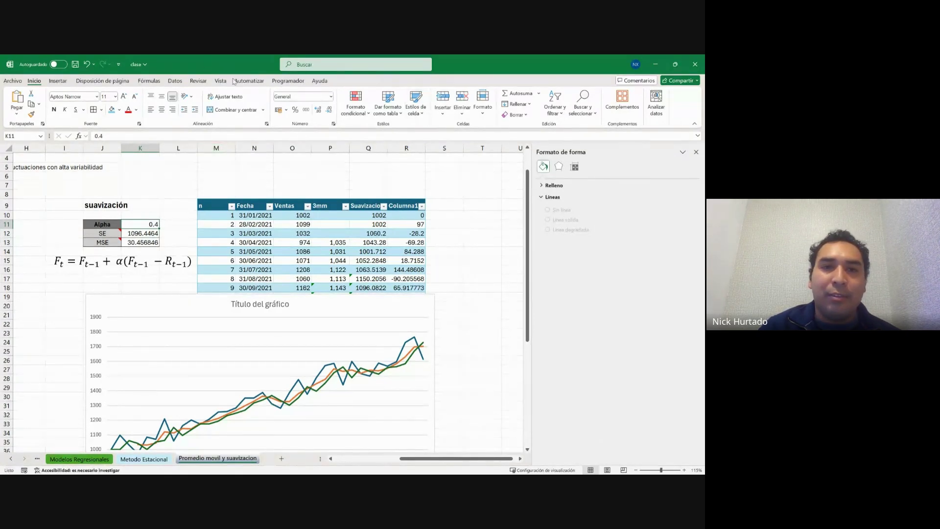
{"action": "left_click", "coordinate": [174, 80]}
{"action": "left_click", "coordinate": [637, 103]}
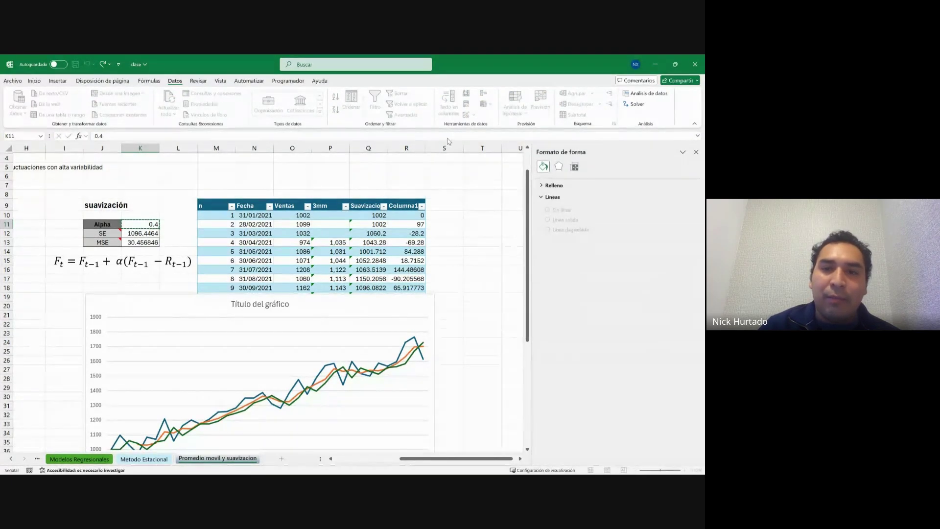
{"action": "left_click", "coordinate": [136, 242]}
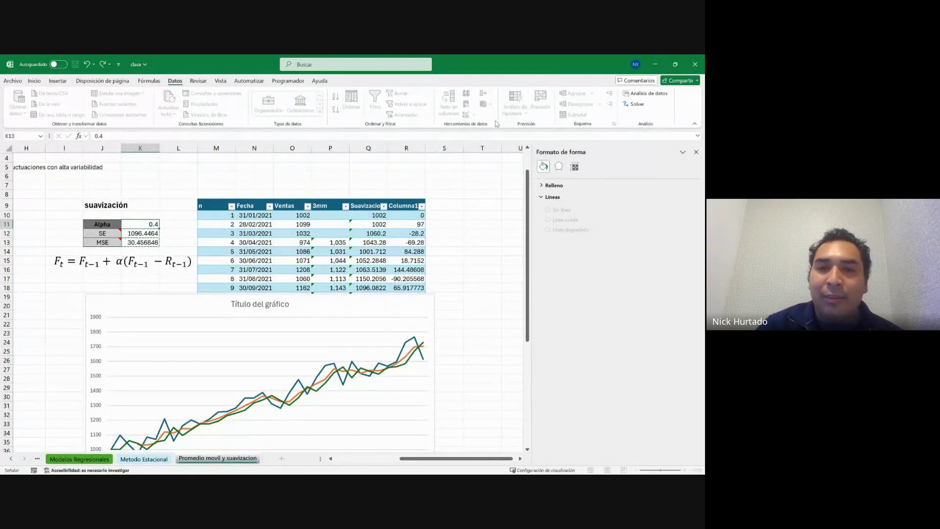
{"action": "key", "text": "Escape"}
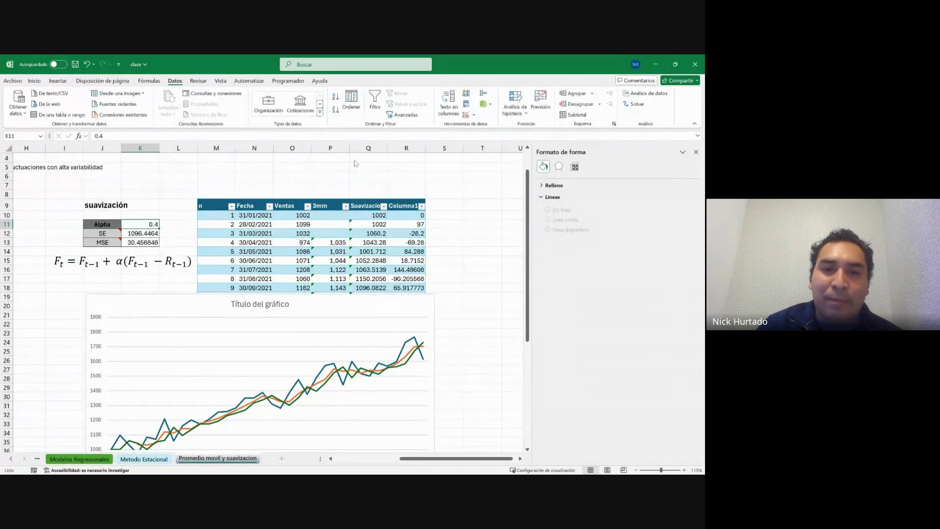
Try optimizing MSE in K13 with Solver by varying Alpha in K11, and undo the Solver result.
{"action": "key", "text": "ctrl+z"}
{"action": "left_click", "coordinate": [144, 224]}
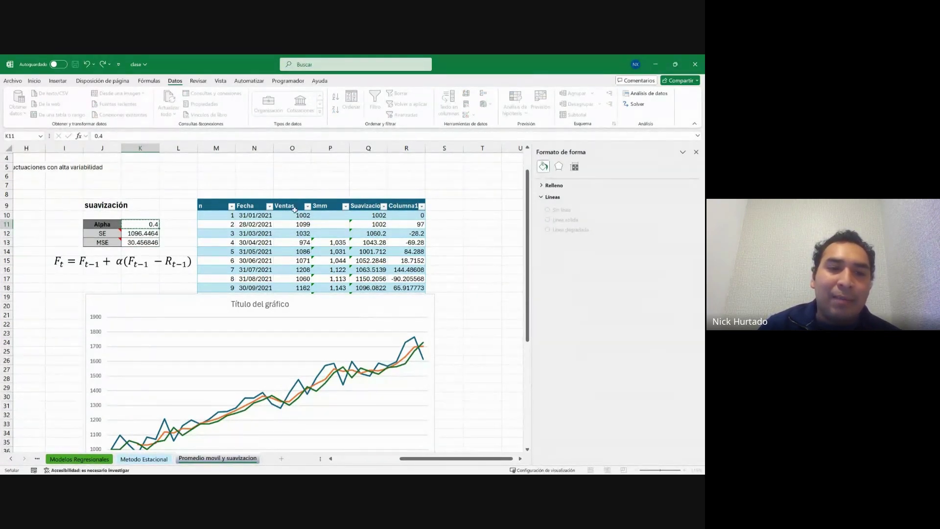
{"action": "left_click", "coordinate": [495, 127]}
{"action": "left_click", "coordinate": [440, 190]}
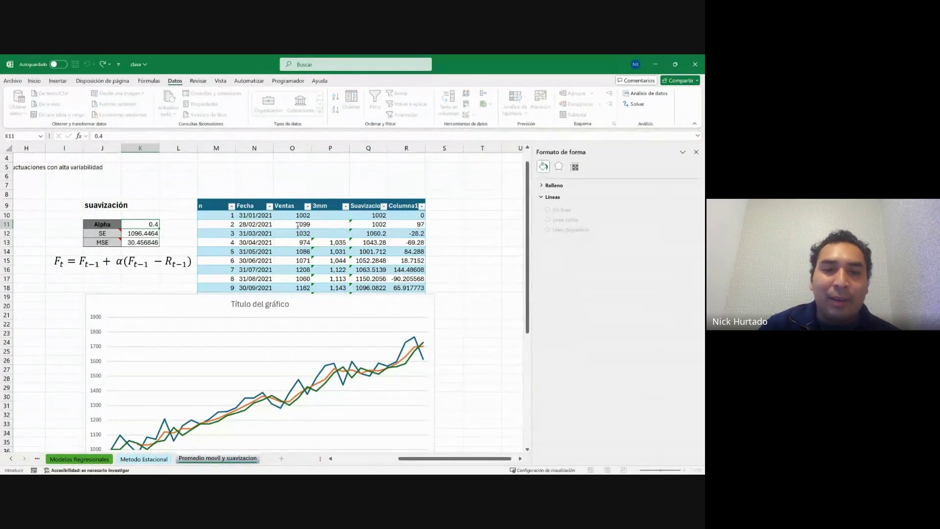
{"action": "left_click", "coordinate": [155, 224]}
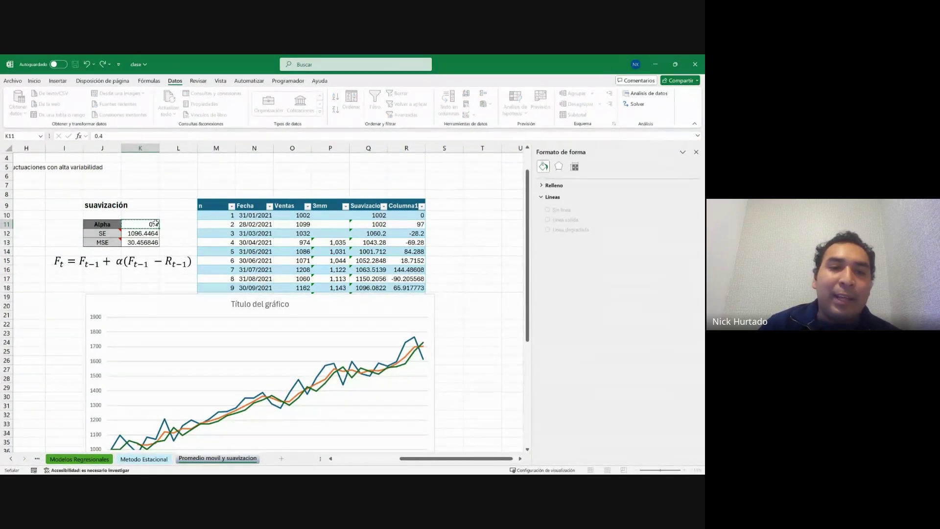
{"action": "left_click", "coordinate": [362, 225]}
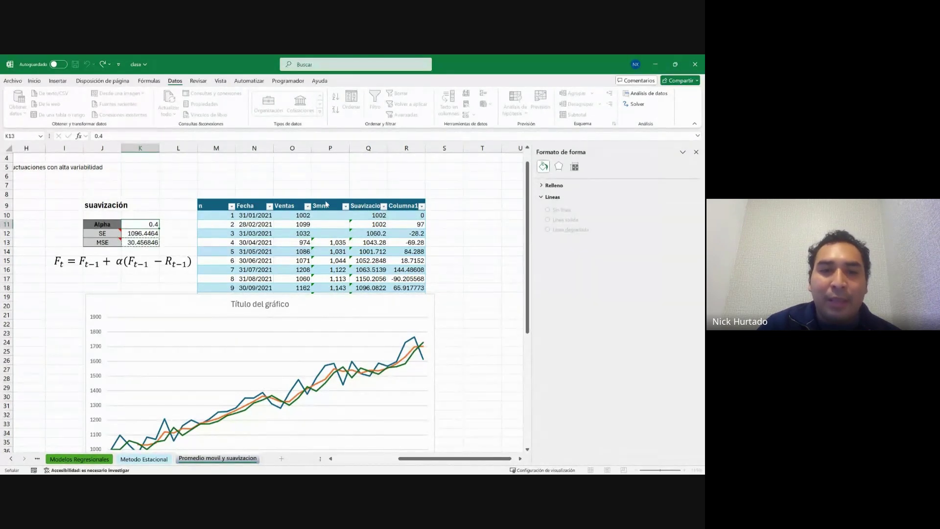
{"action": "left_click", "coordinate": [422, 197]}
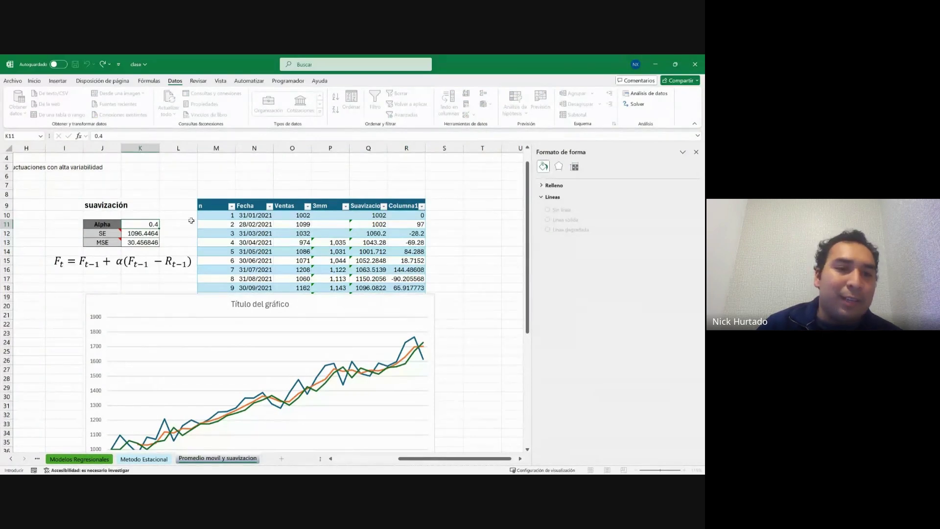
{"action": "left_click", "coordinate": [153, 226]}
{"action": "left_click", "coordinate": [423, 210]}
{"action": "left_click", "coordinate": [324, 226]}
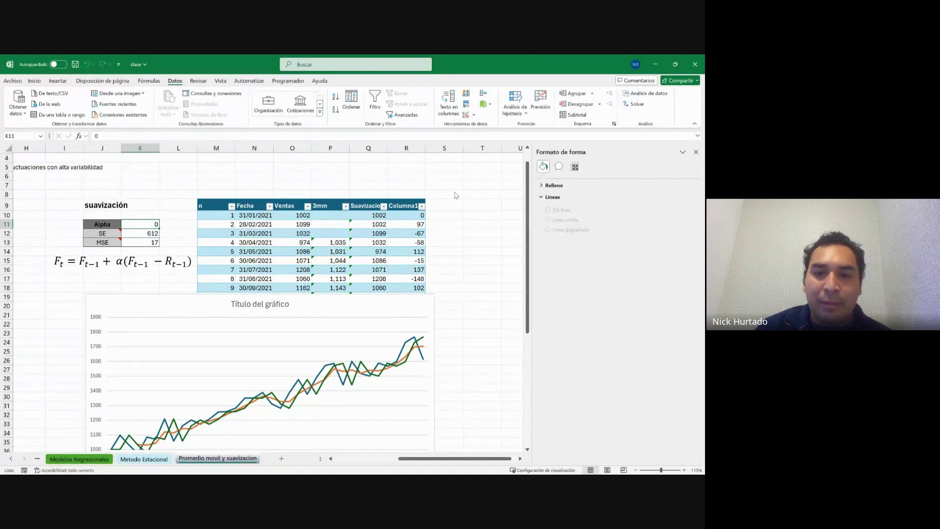
{"action": "key", "text": "ctrl+z"}
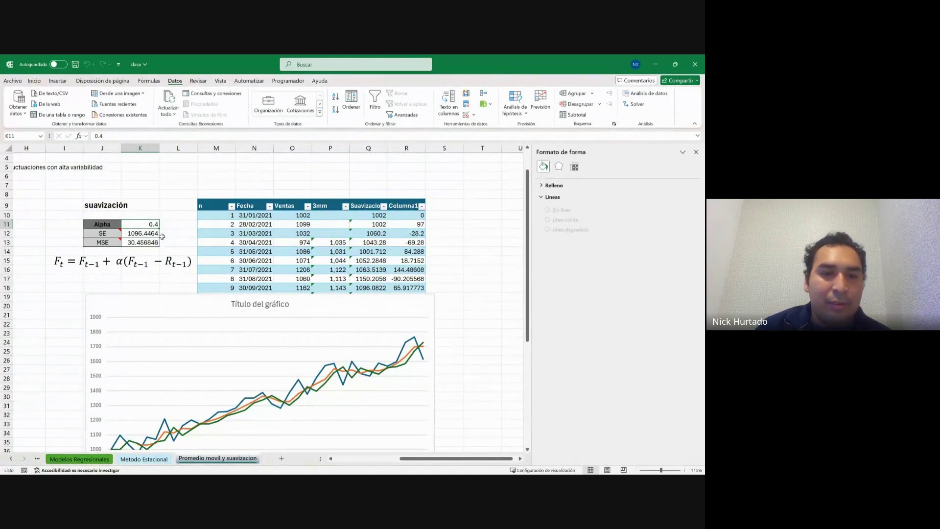
Set the Alpha value in K11 to 0.3456.
{"action": "scroll", "coordinate": [244, 330], "scroll_direction": "down", "scroll_amount": 4}
{"action": "scroll", "coordinate": [243, 329], "scroll_direction": "up", "scroll_amount": 2}
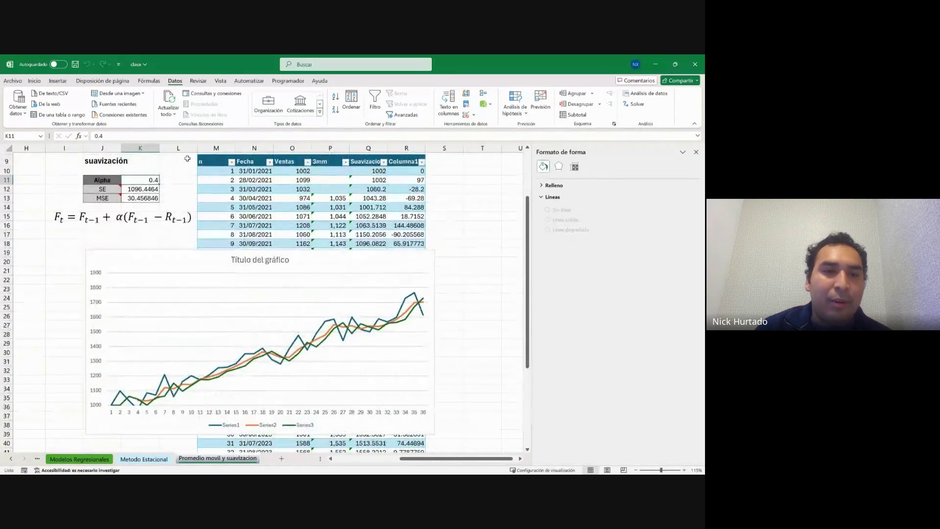
{"action": "left_click", "coordinate": [124, 134]}
{"action": "key", "text": "BackSpace"}
{"action": "type", "text": "3456"}
{"action": "key", "text": "Return"}
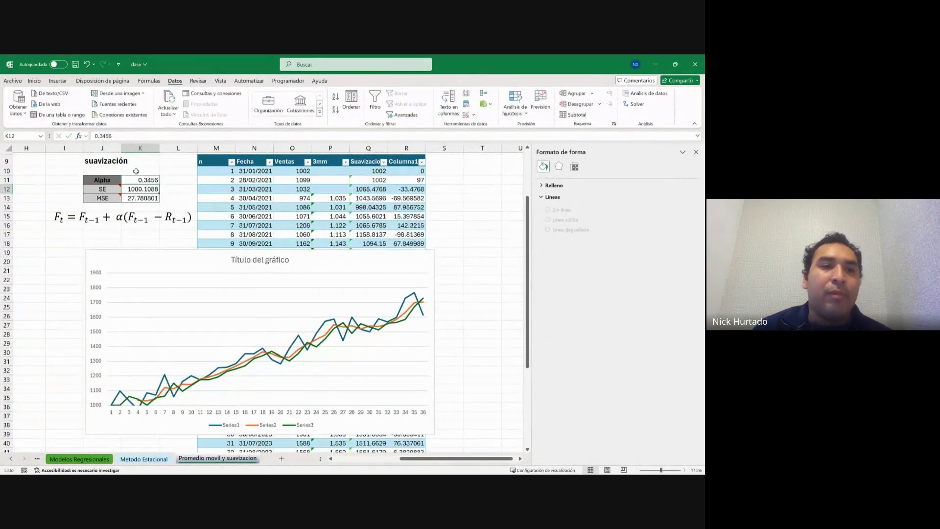
Compare the 3 MM and 7 MMM moving-average table with the Suavizacion table and its SE and MSE.
{"action": "scroll", "coordinate": [426, 230], "scroll_direction": "down", "scroll_amount": 2}
{"action": "scroll", "coordinate": [426, 231], "scroll_direction": "up", "scroll_amount": 4}
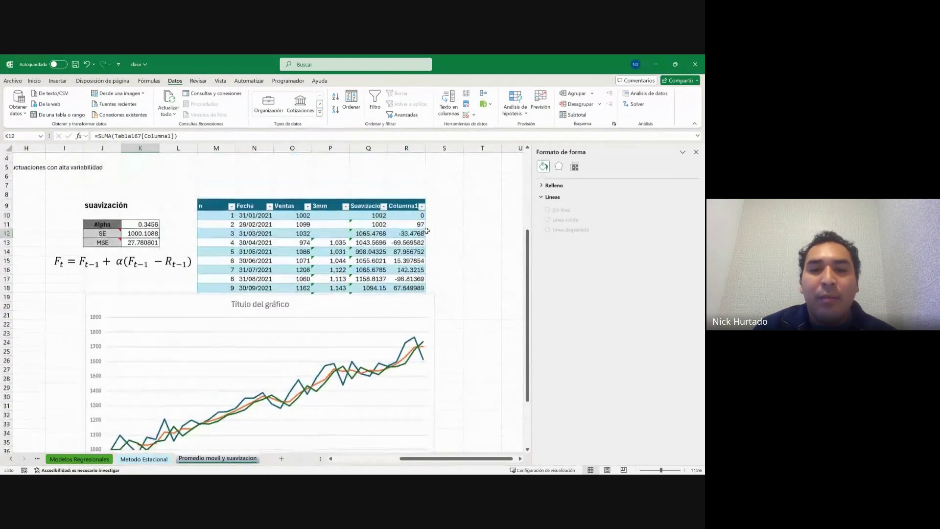
{"action": "scroll", "coordinate": [427, 230], "scroll_direction": "left", "scroll_amount": 1}
{"action": "scroll", "coordinate": [427, 231], "scroll_direction": "left", "scroll_amount": 4}
{"action": "scroll", "coordinate": [431, 239], "scroll_direction": "right", "scroll_amount": 8}
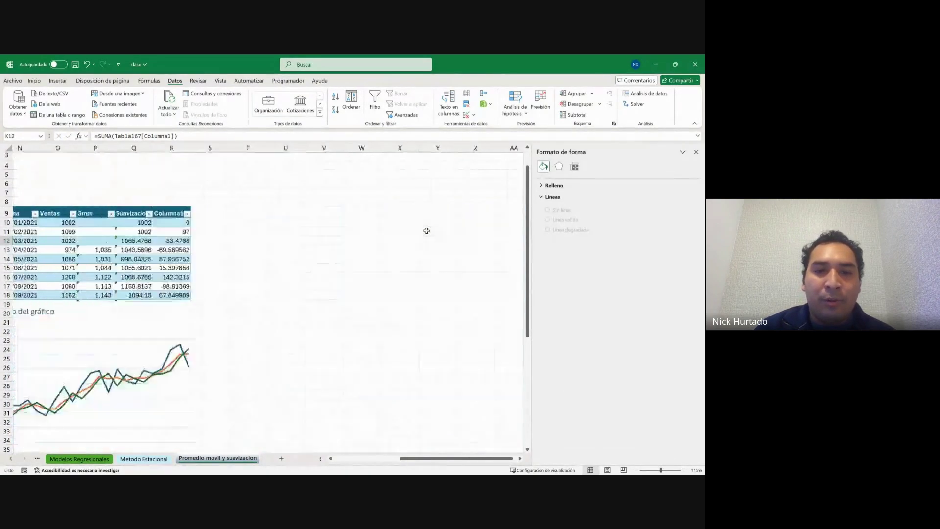
{"action": "scroll", "coordinate": [440, 250], "scroll_direction": "left", "scroll_amount": 6}
{"action": "scroll", "coordinate": [440, 251], "scroll_direction": "up", "scroll_amount": 1}
{"action": "scroll", "coordinate": [439, 250], "scroll_direction": "left", "scroll_amount": 4}
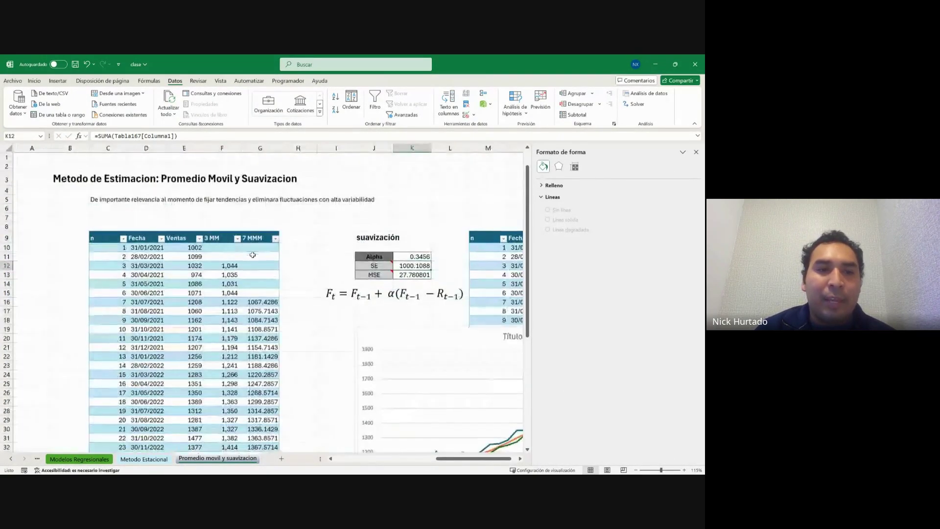
{"action": "scroll", "coordinate": [345, 295], "scroll_direction": "right", "scroll_amount": 2}
{"action": "scroll", "coordinate": [345, 295], "scroll_direction": "left", "scroll_amount": 2}
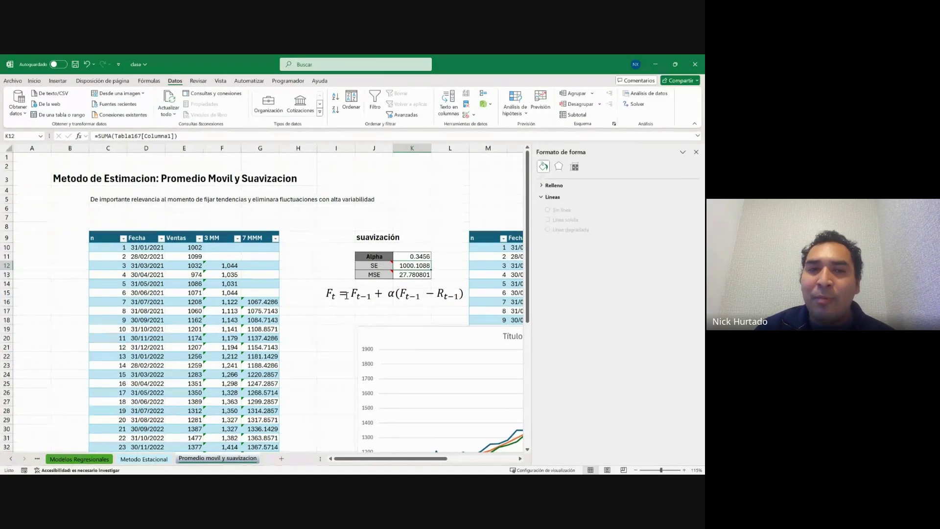
{"action": "scroll", "coordinate": [345, 295], "scroll_direction": "right", "scroll_amount": 7}
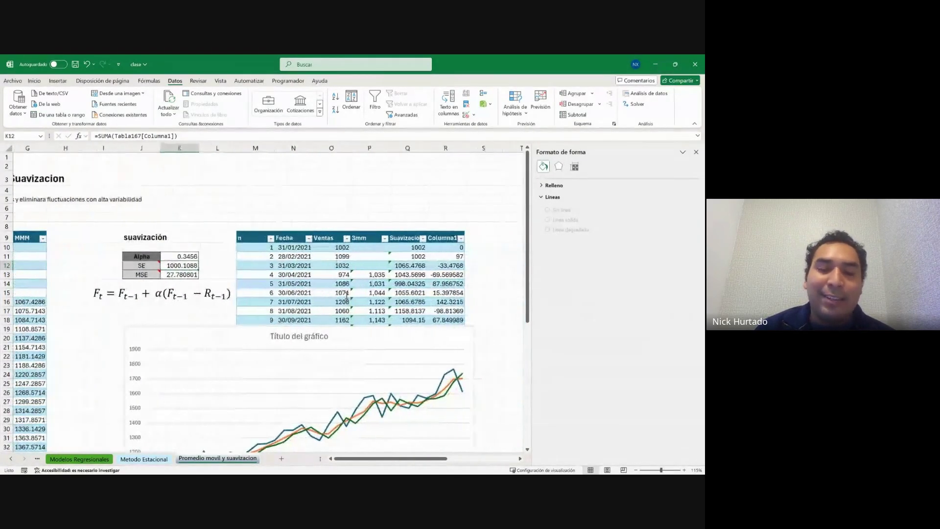
{"action": "scroll", "coordinate": [347, 296], "scroll_direction": "down", "scroll_amount": 1}
{"action": "scroll", "coordinate": [346, 295], "scroll_direction": "right", "scroll_amount": 1}
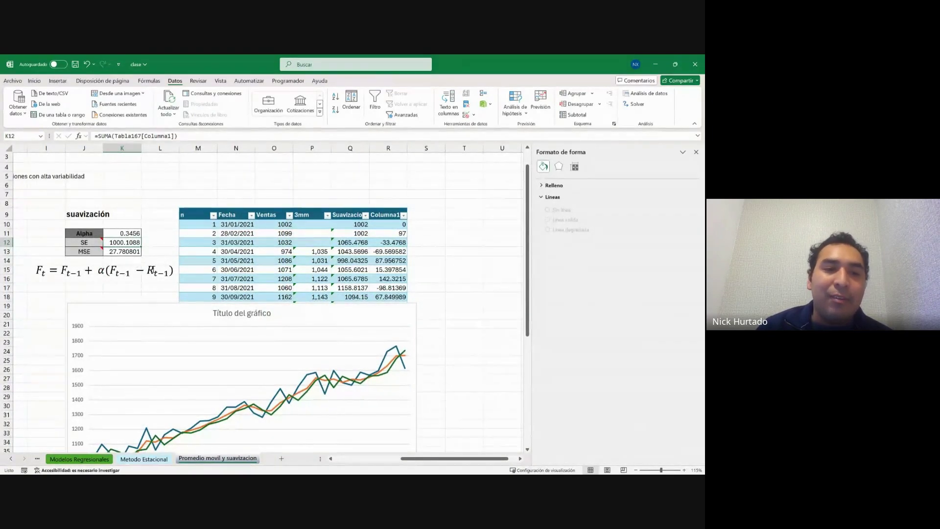
Examine the three plotted series in the line chart, and switch to the Regresion sheet.
{"action": "scroll", "coordinate": [378, 259], "scroll_direction": "down", "scroll_amount": 4}
{"action": "scroll", "coordinate": [378, 259], "scroll_direction": "down", "scroll_amount": 1}
{"action": "scroll", "coordinate": [378, 259], "scroll_direction": "up", "scroll_amount": 4}
{"action": "scroll", "coordinate": [378, 259], "scroll_direction": "down", "scroll_amount": 2}
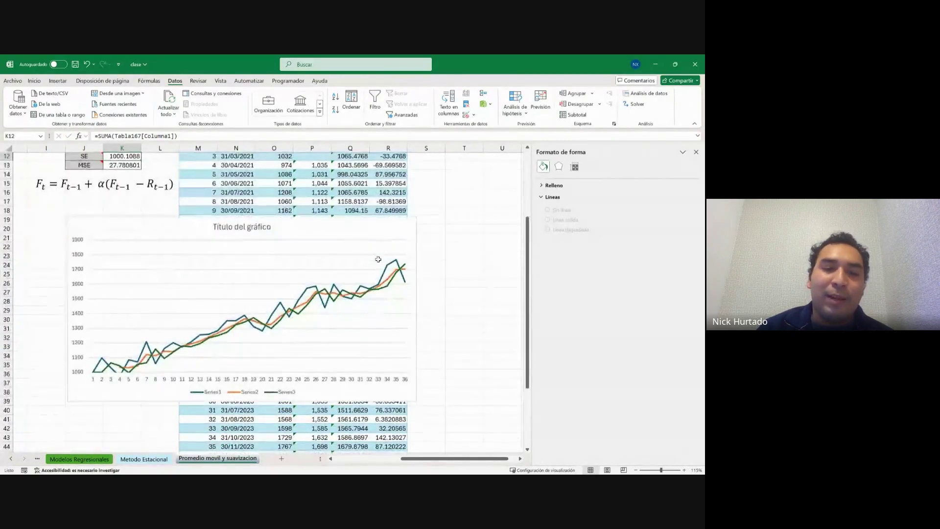
{"action": "left_click", "coordinate": [37, 459]}
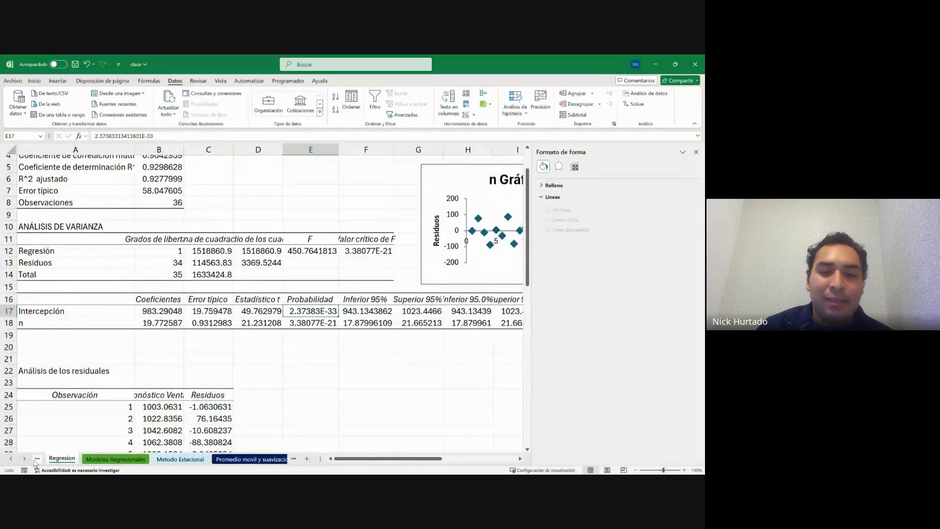